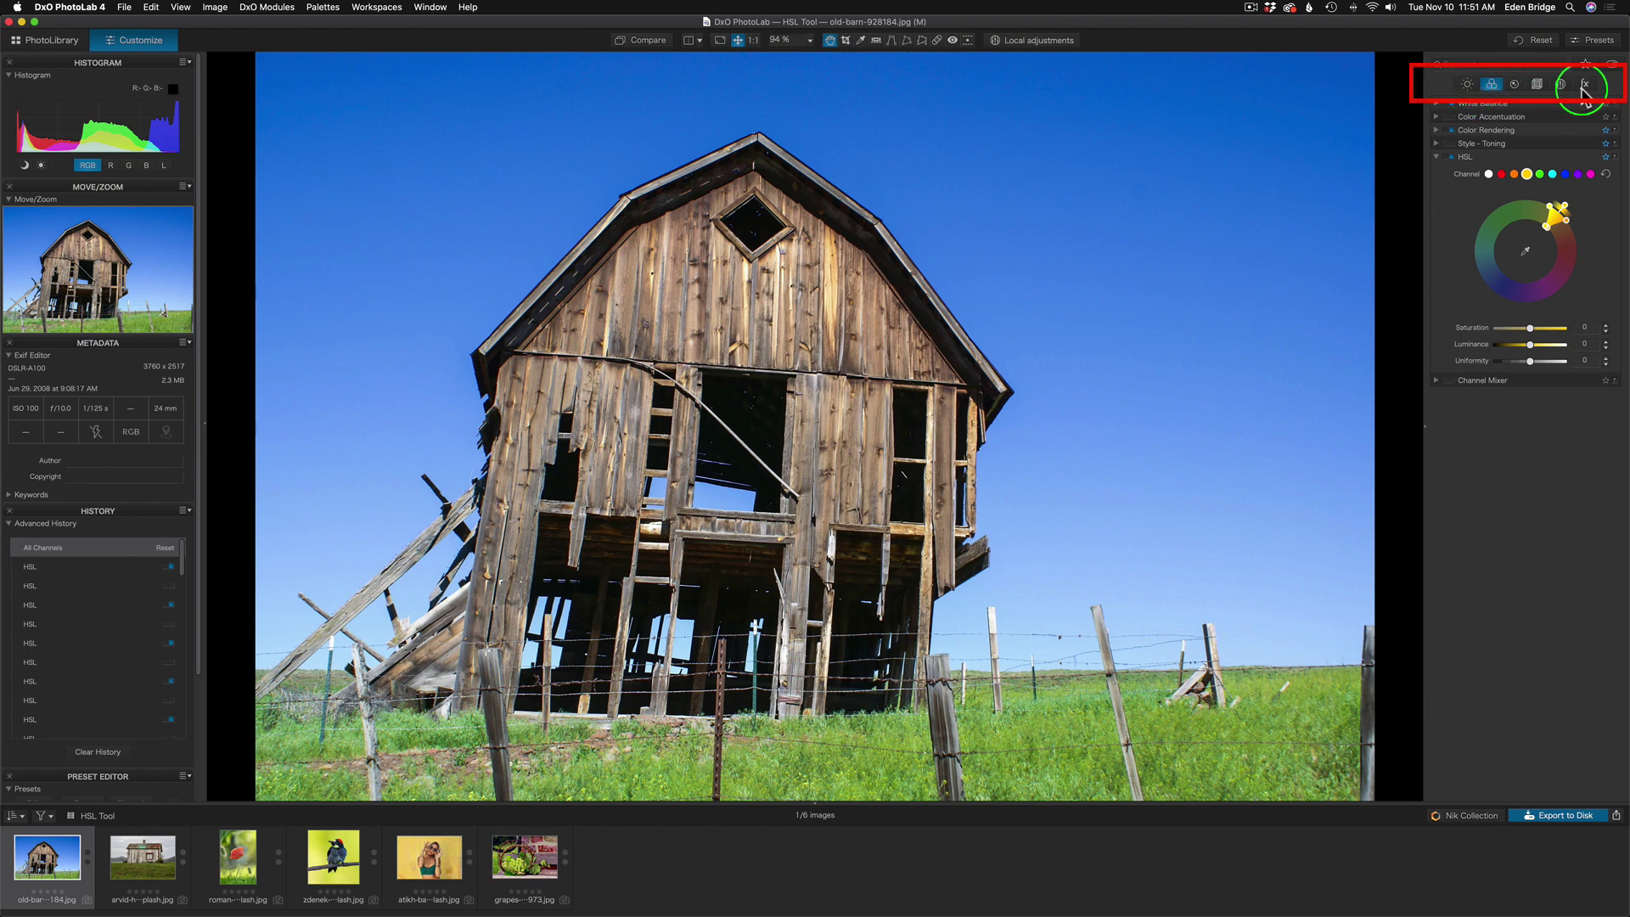
- Review the corrections available in each category, from light through effects, and return to the color corrections
click(1468, 83)
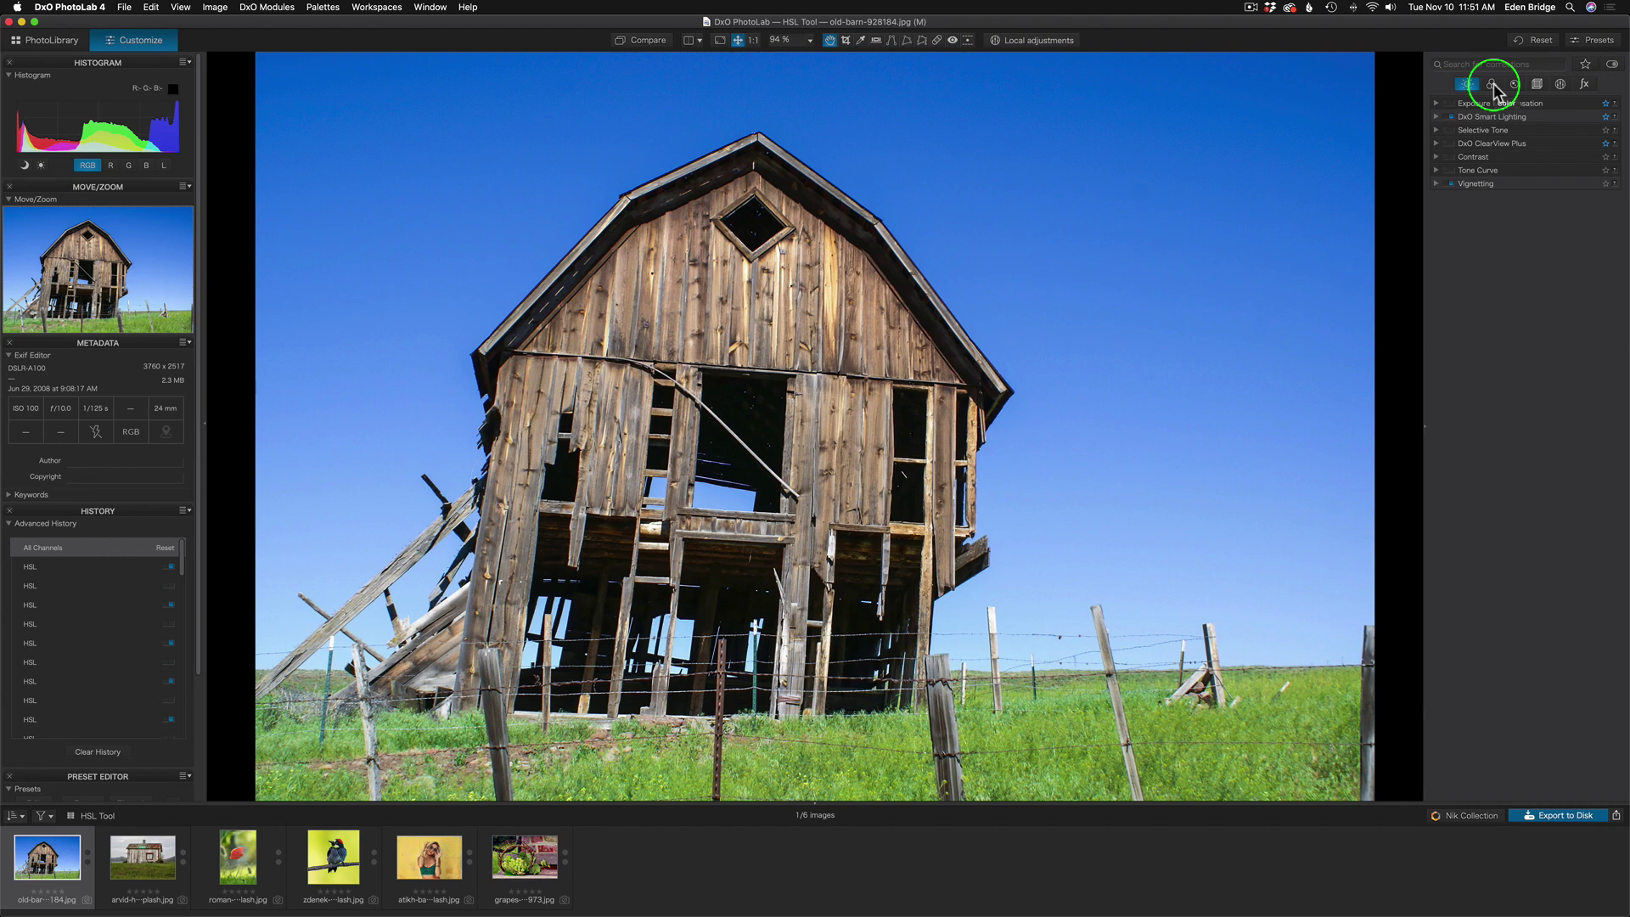
click(1492, 84)
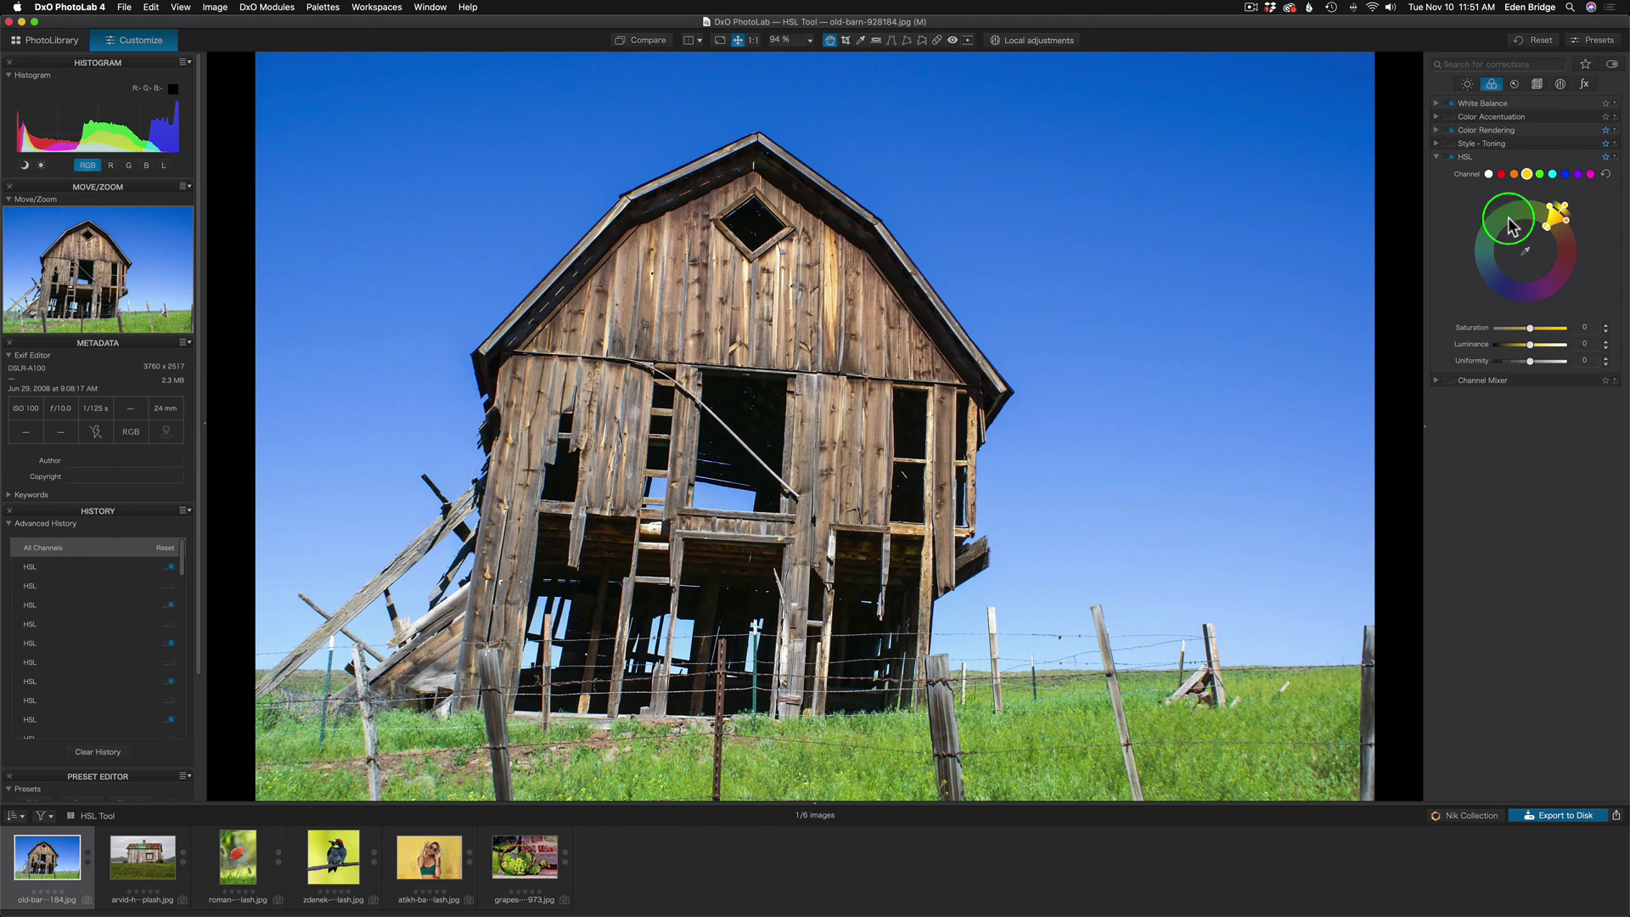
click(1517, 86)
click(1538, 84)
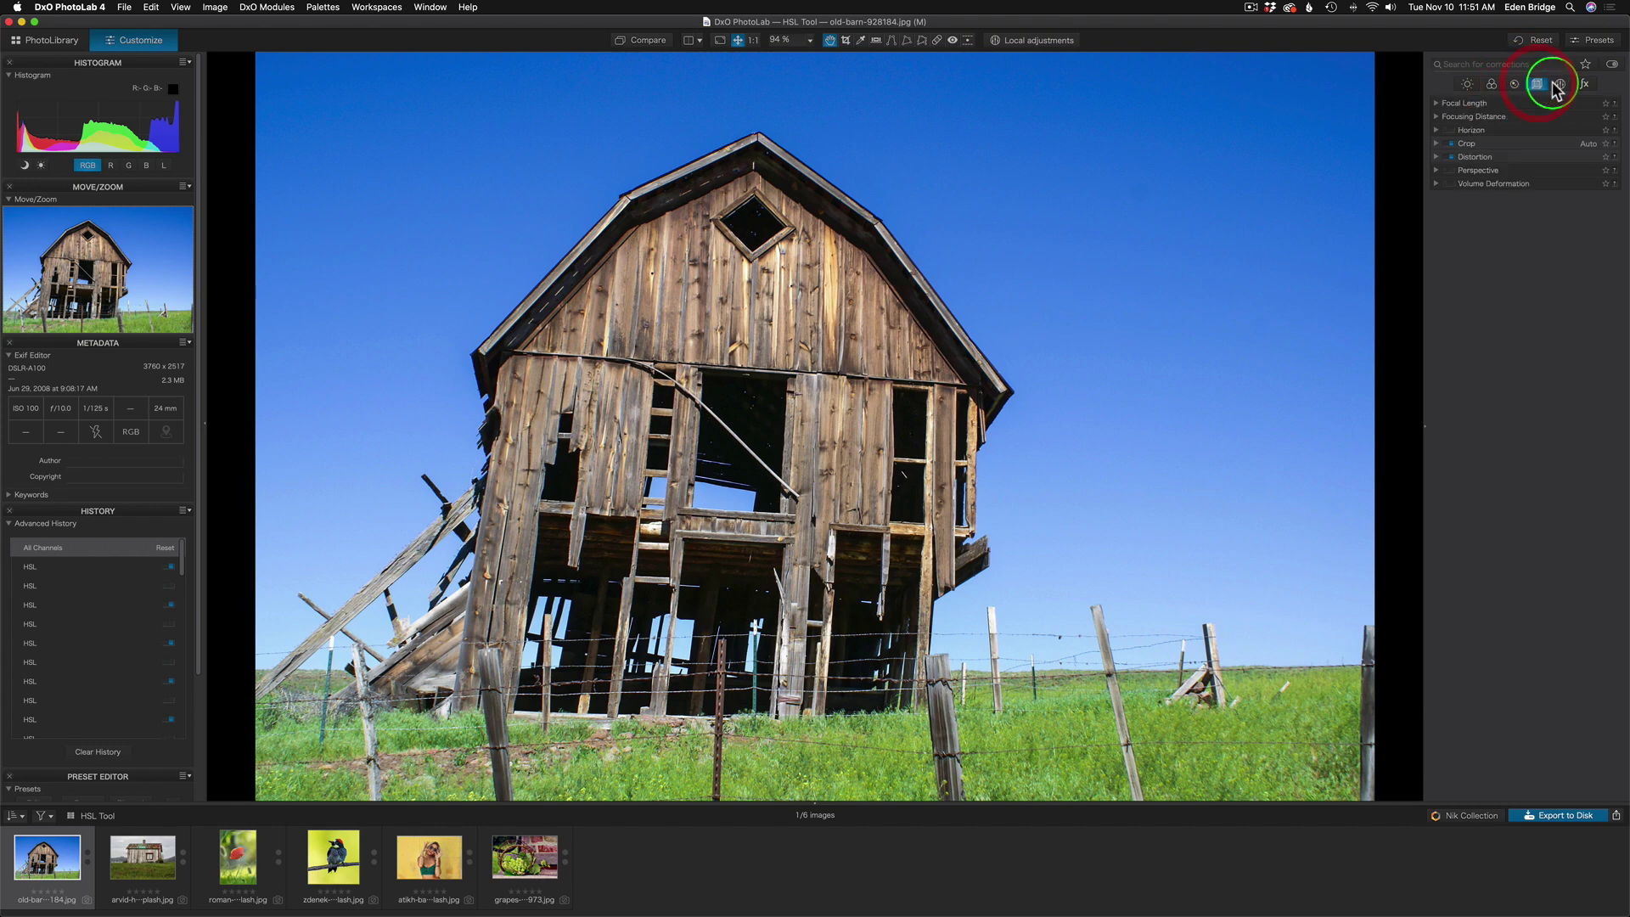
click(1559, 86)
click(1587, 86)
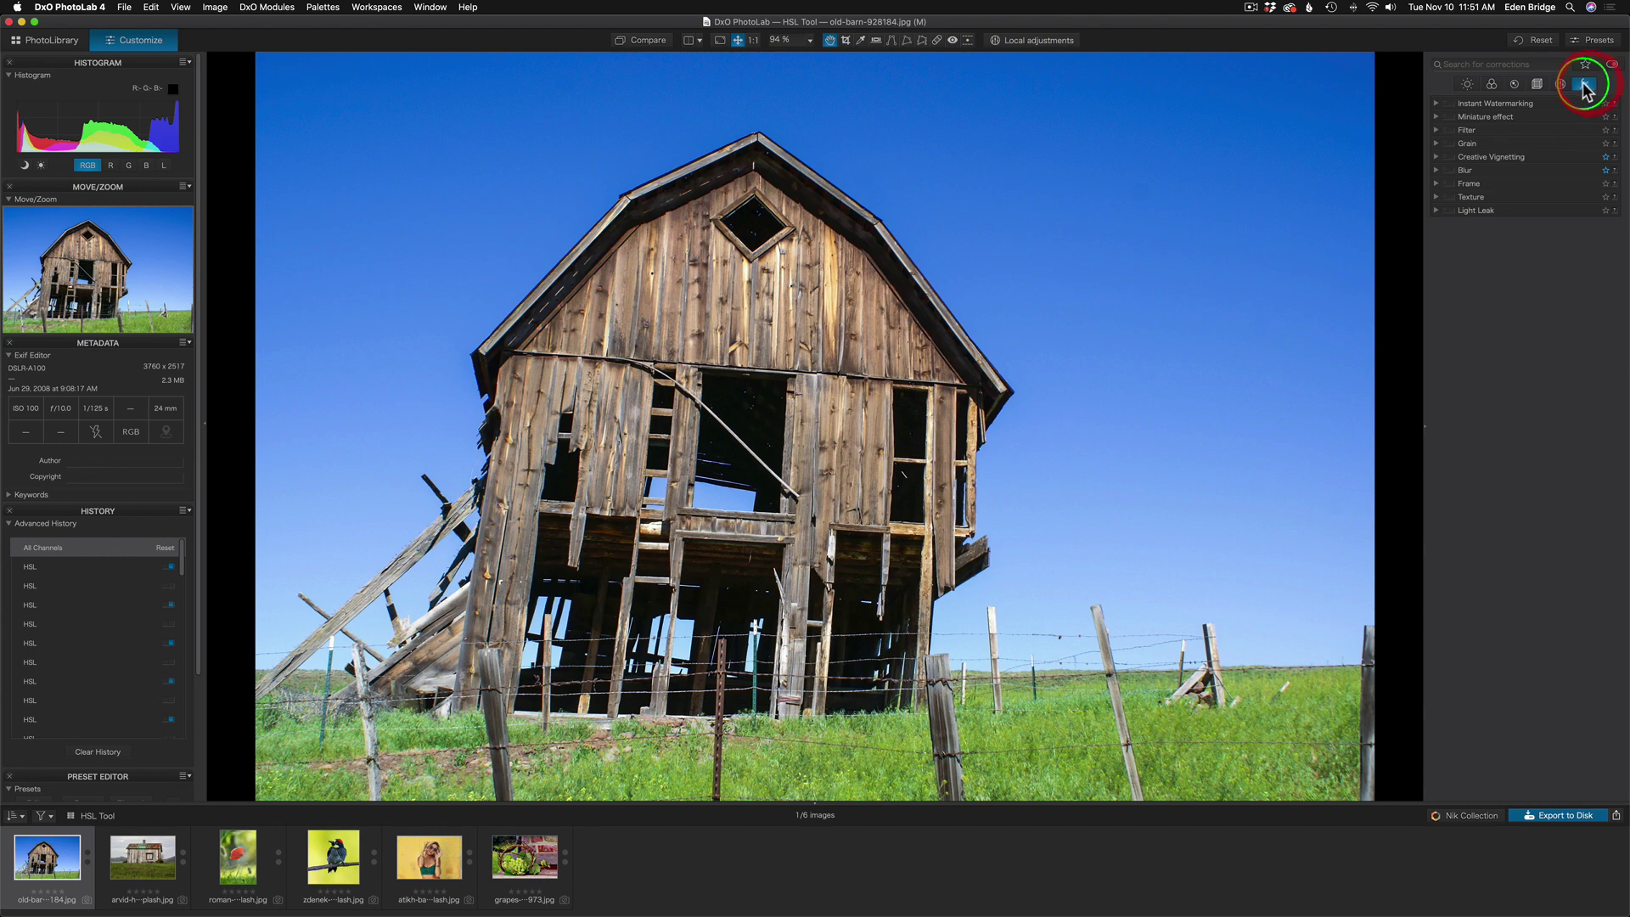
click(1493, 85)
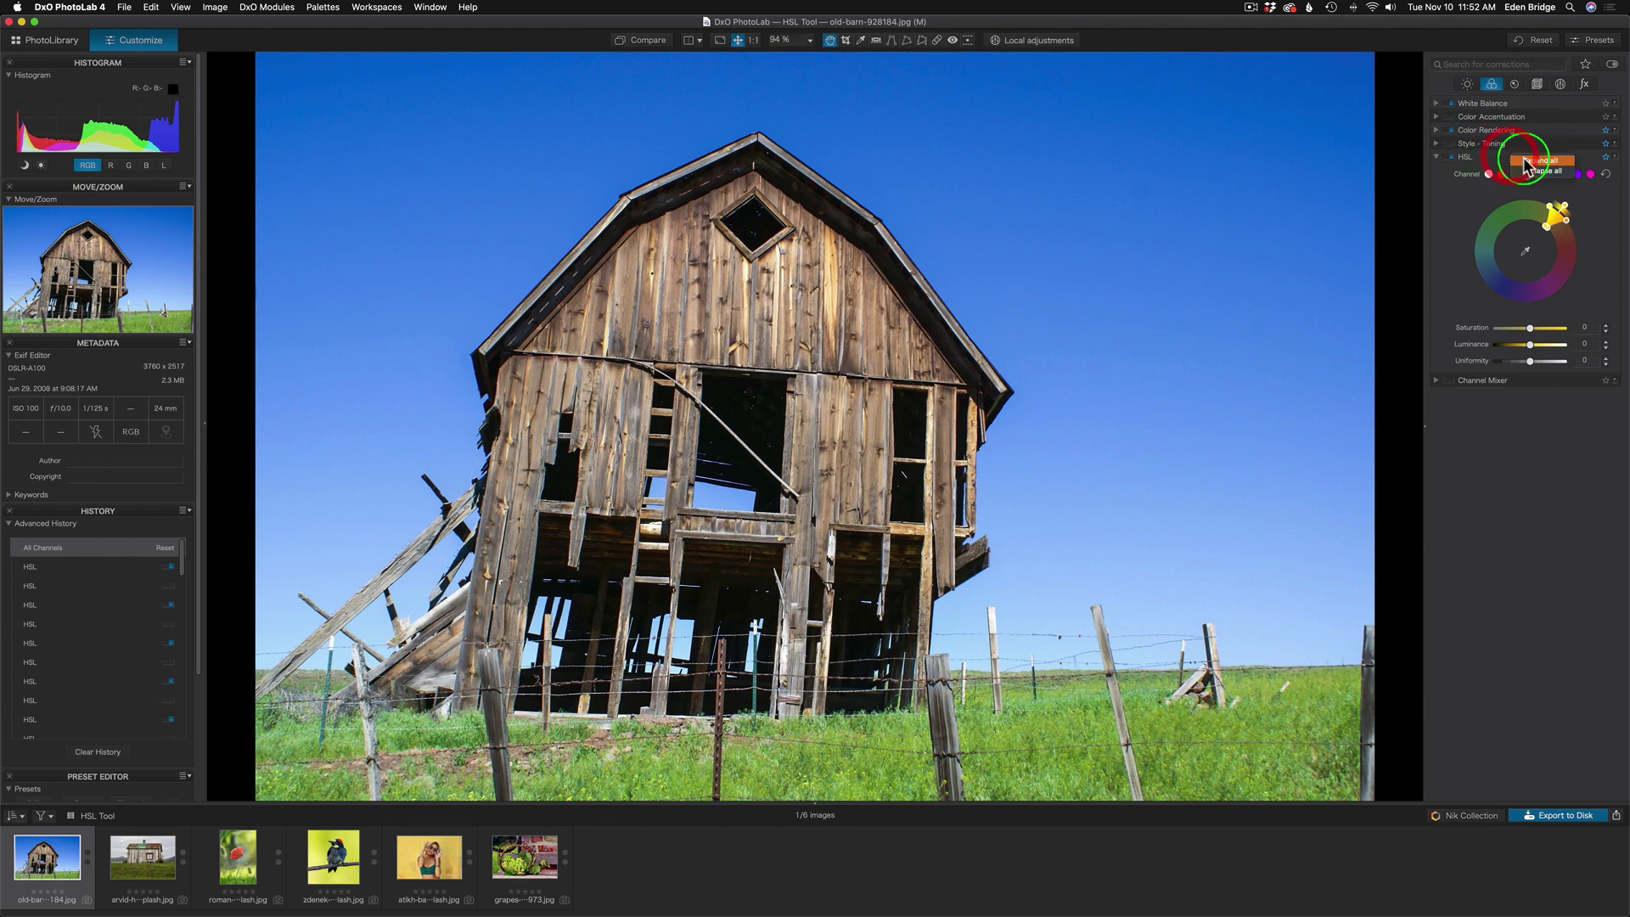
- Expand all the color corrections and collapse them all again
right_click(1537, 163)
click(1536, 160)
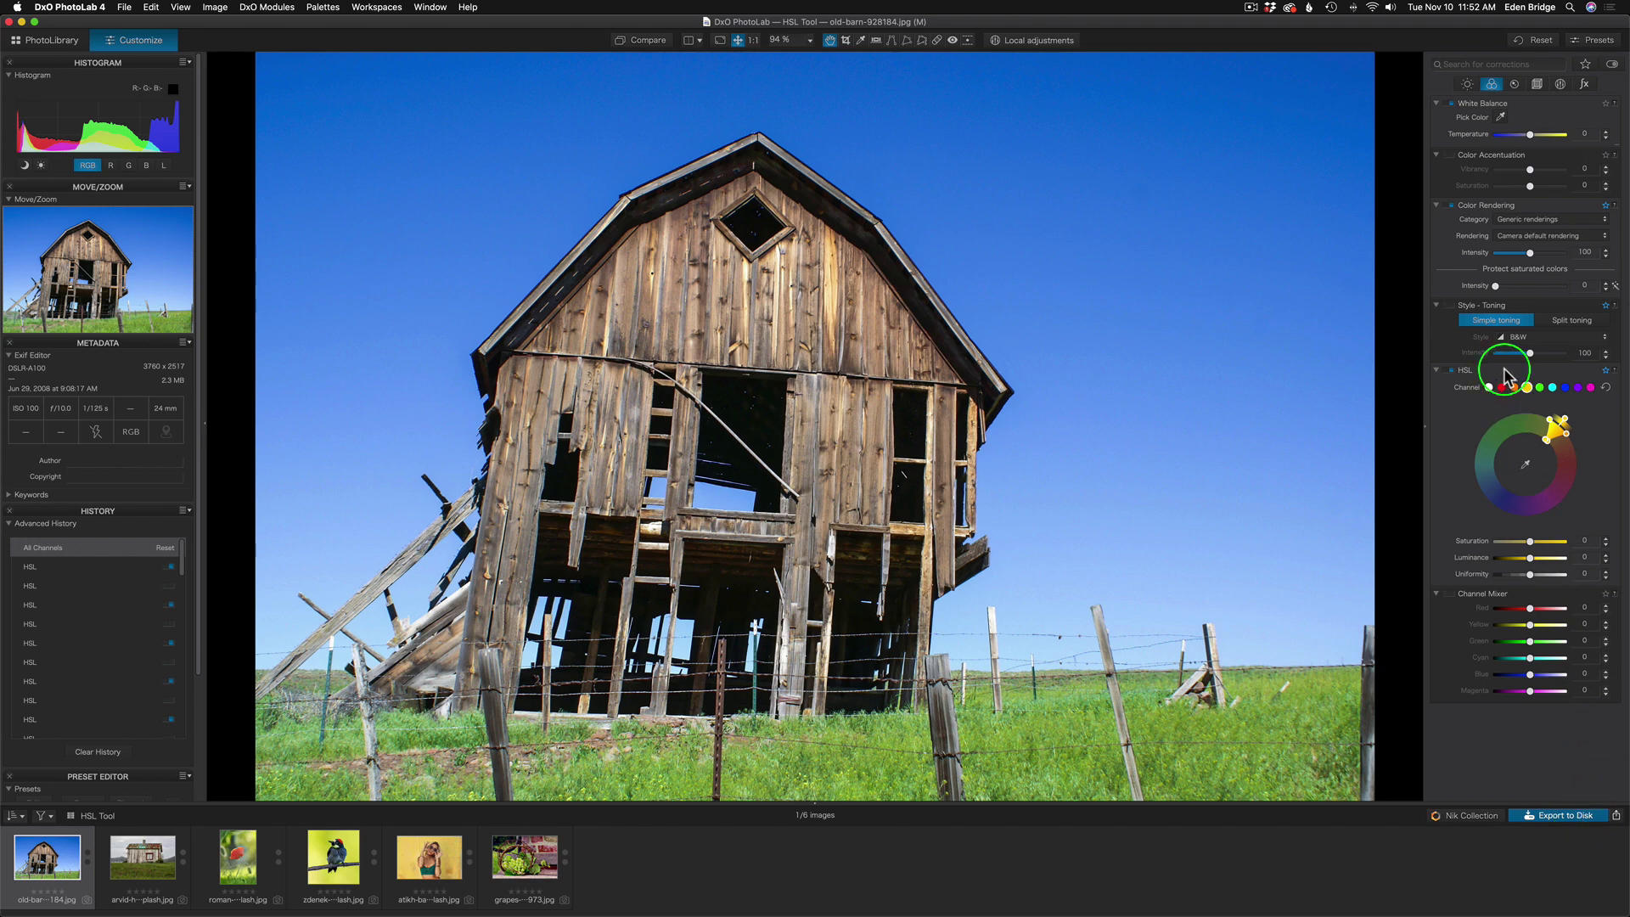
right_click(1487, 414)
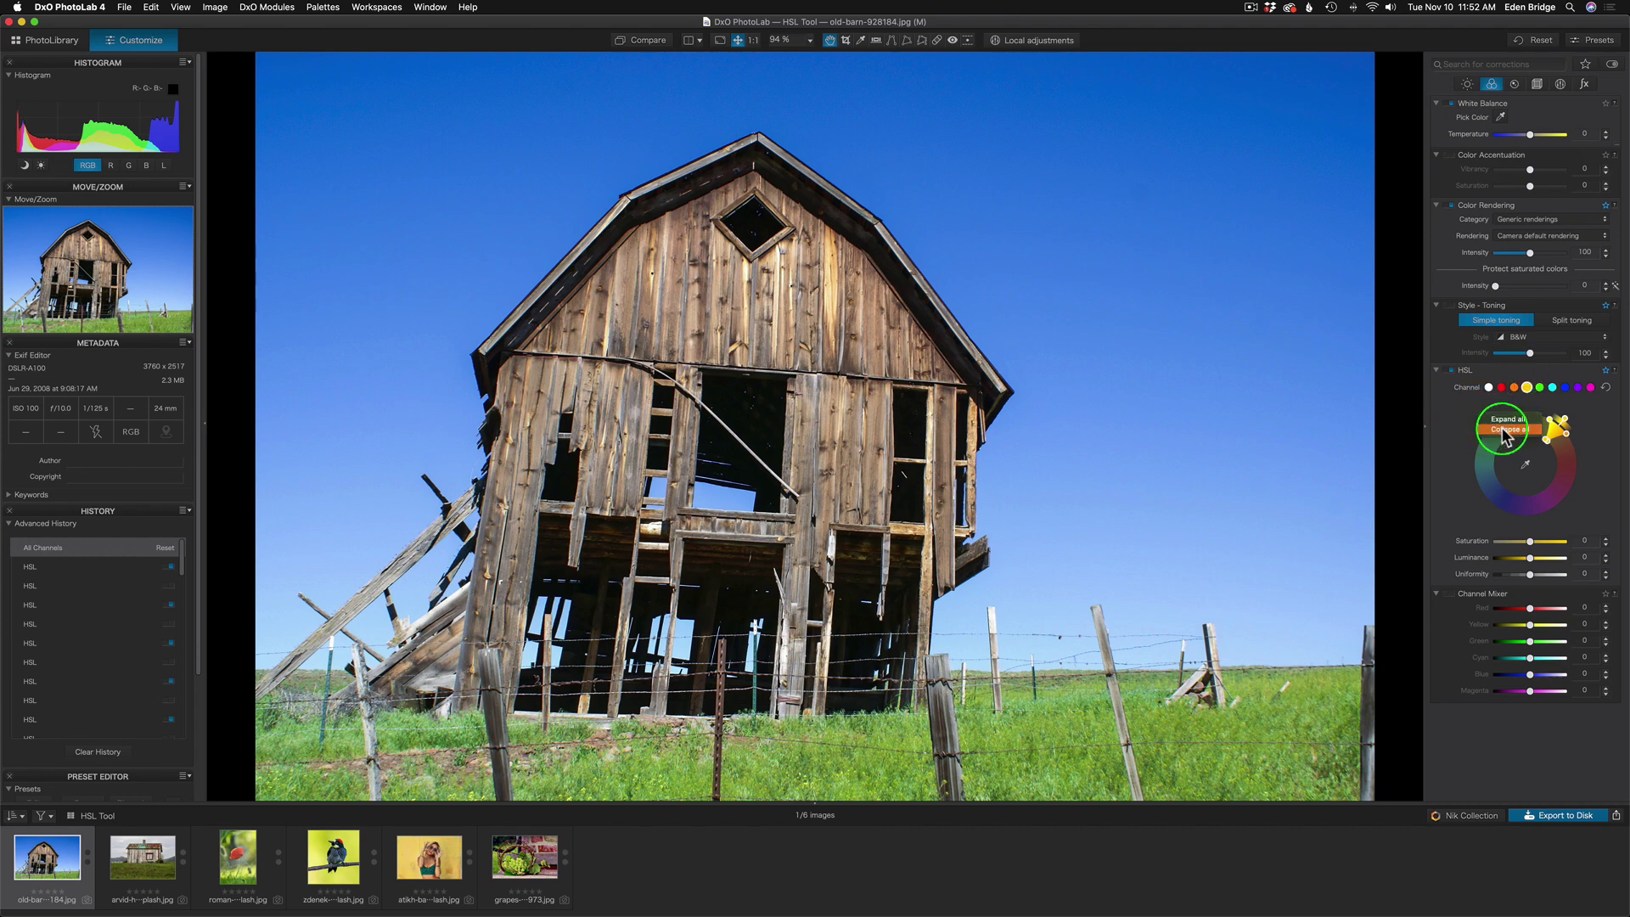
click(1505, 430)
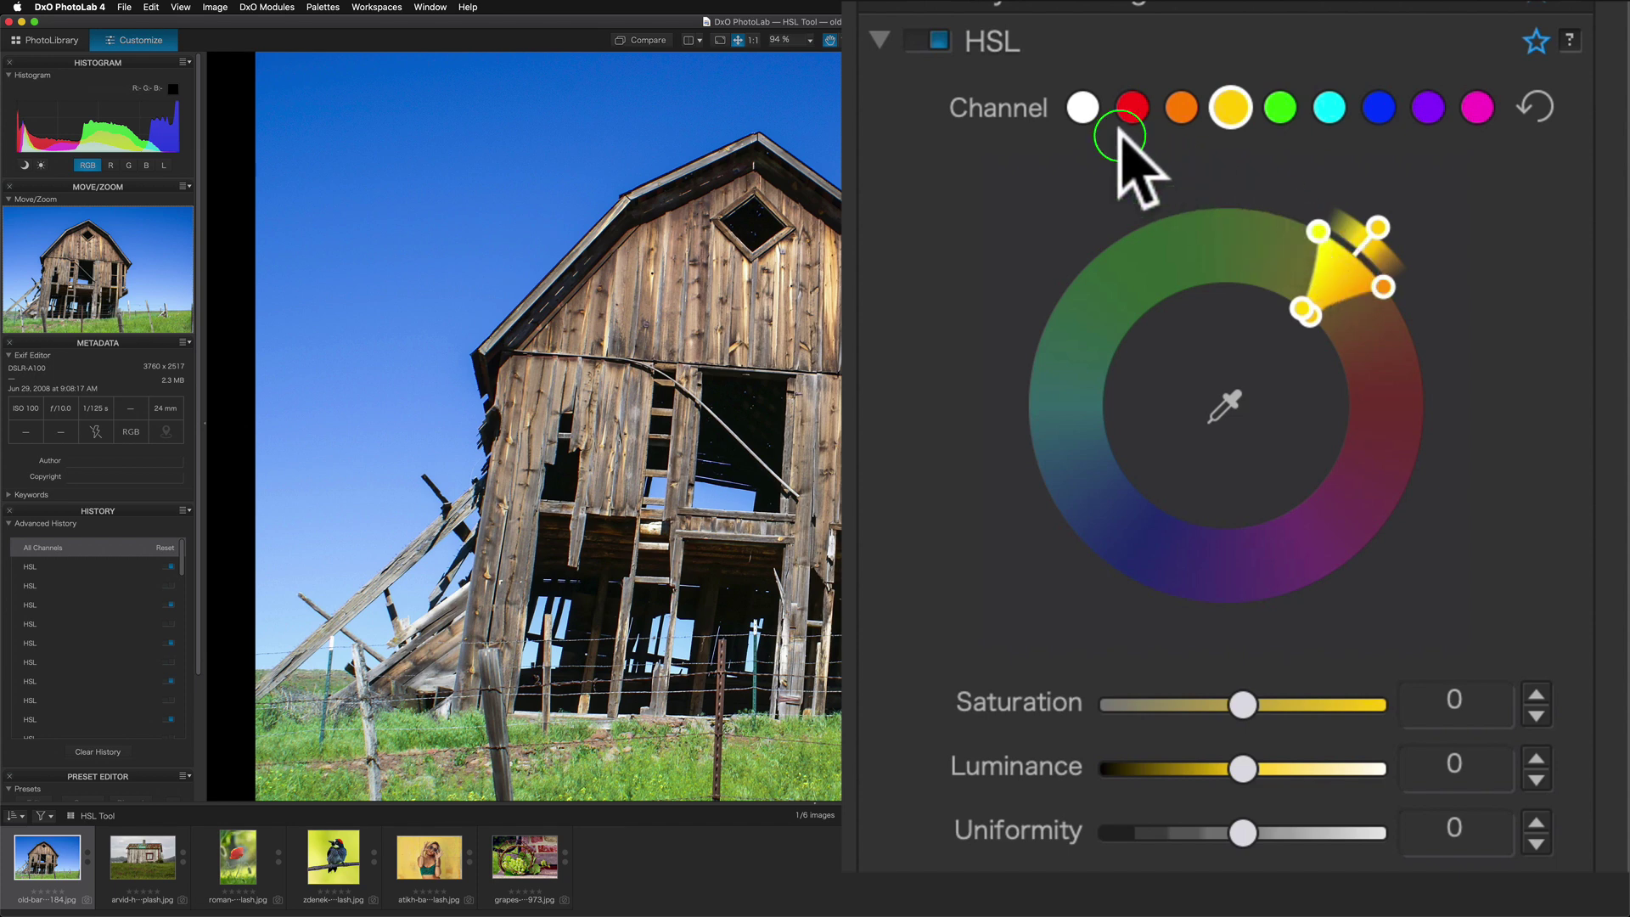
- Compare the HSL master channel's color wheel and sliders with those of the yellow channel
click(1083, 107)
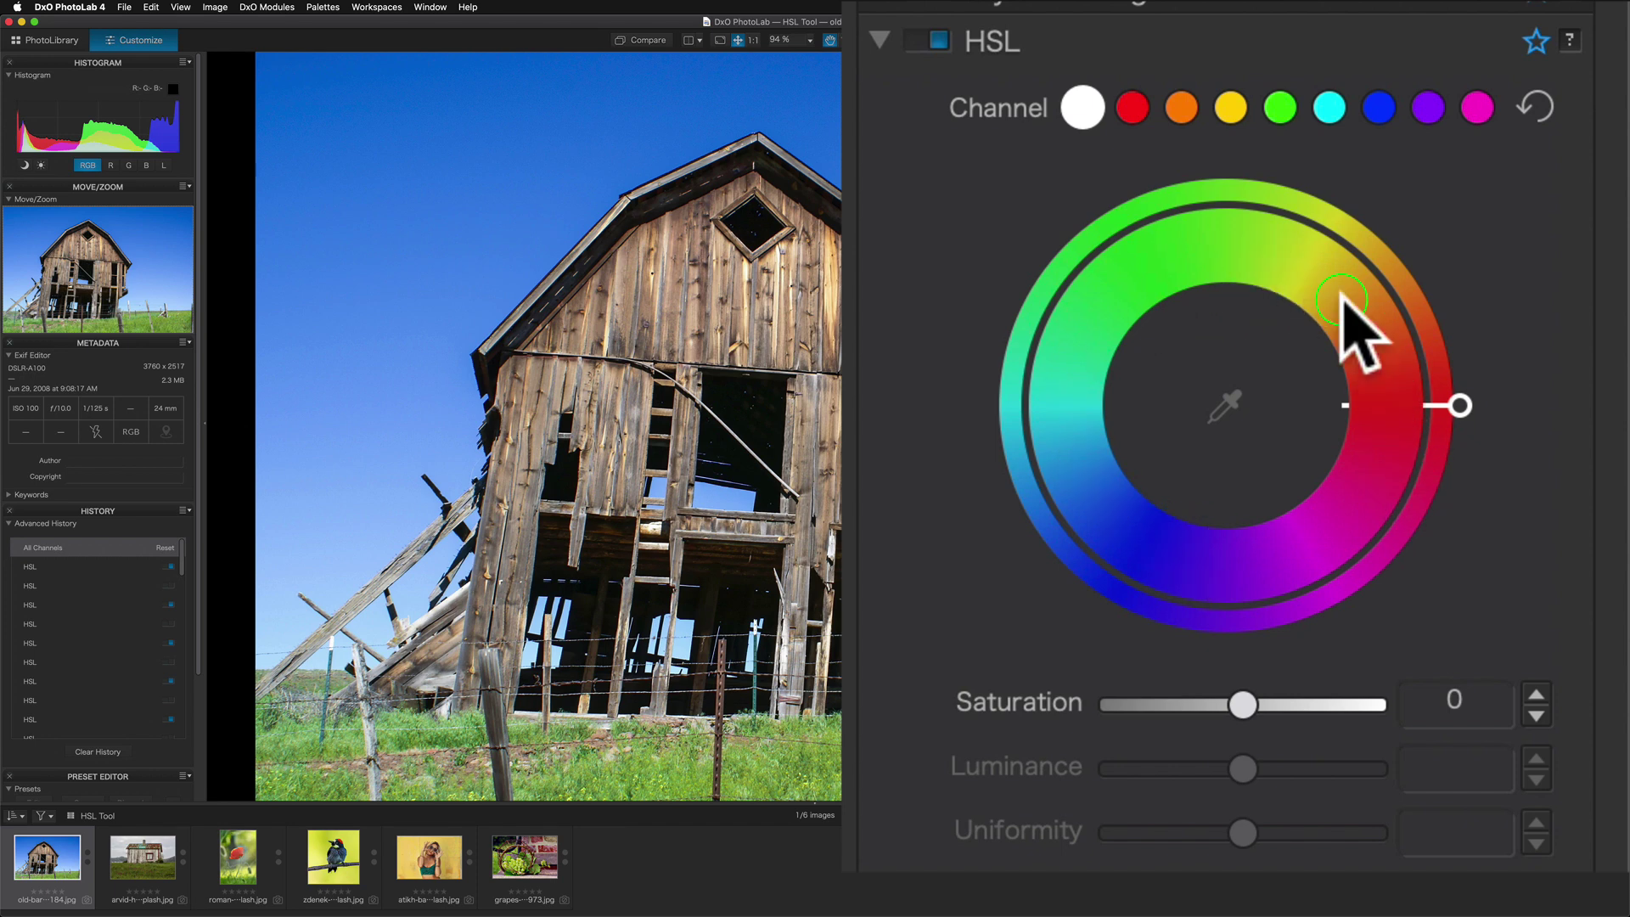
click(1229, 104)
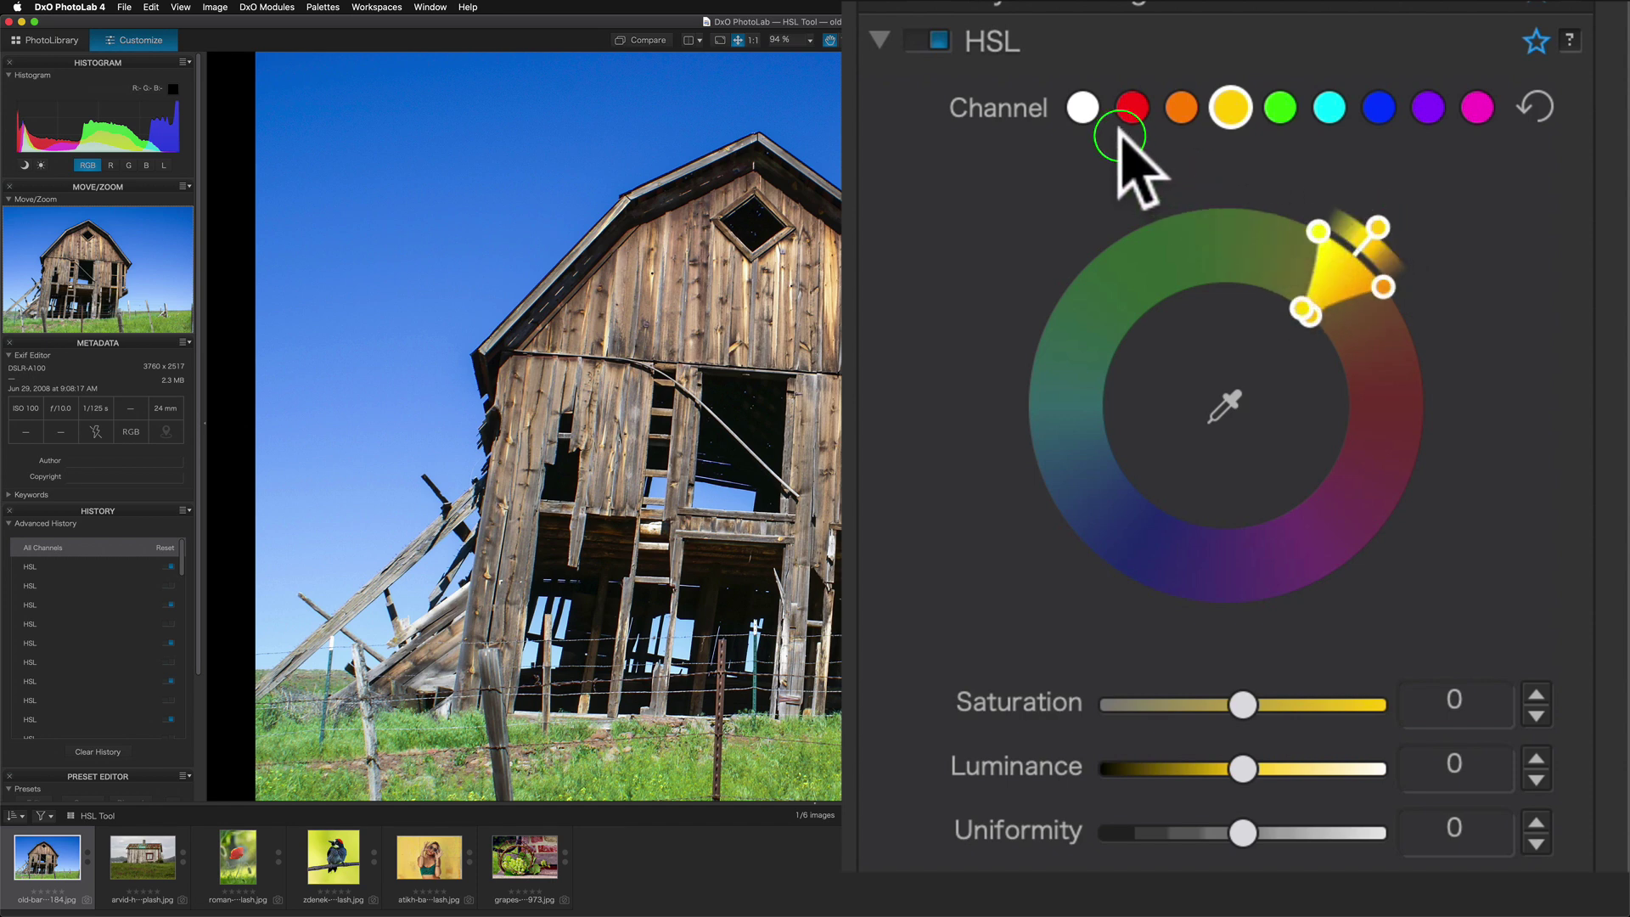
click(1076, 105)
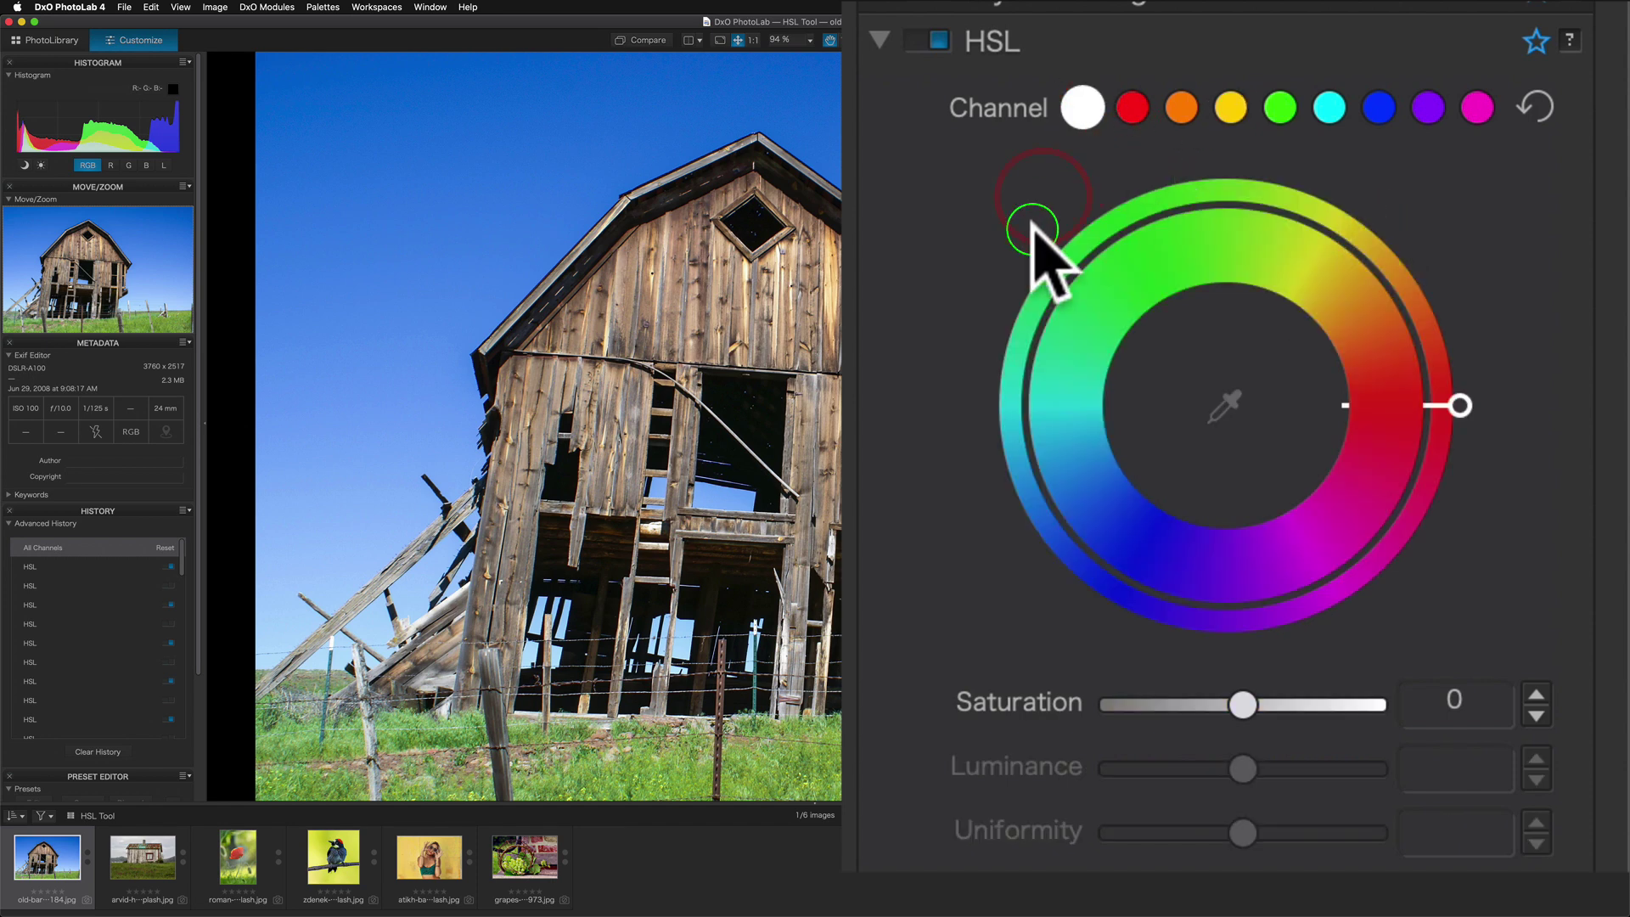
- Go through the HSL color channels from red to magenta, examining each one's range on the color wheel
click(1127, 106)
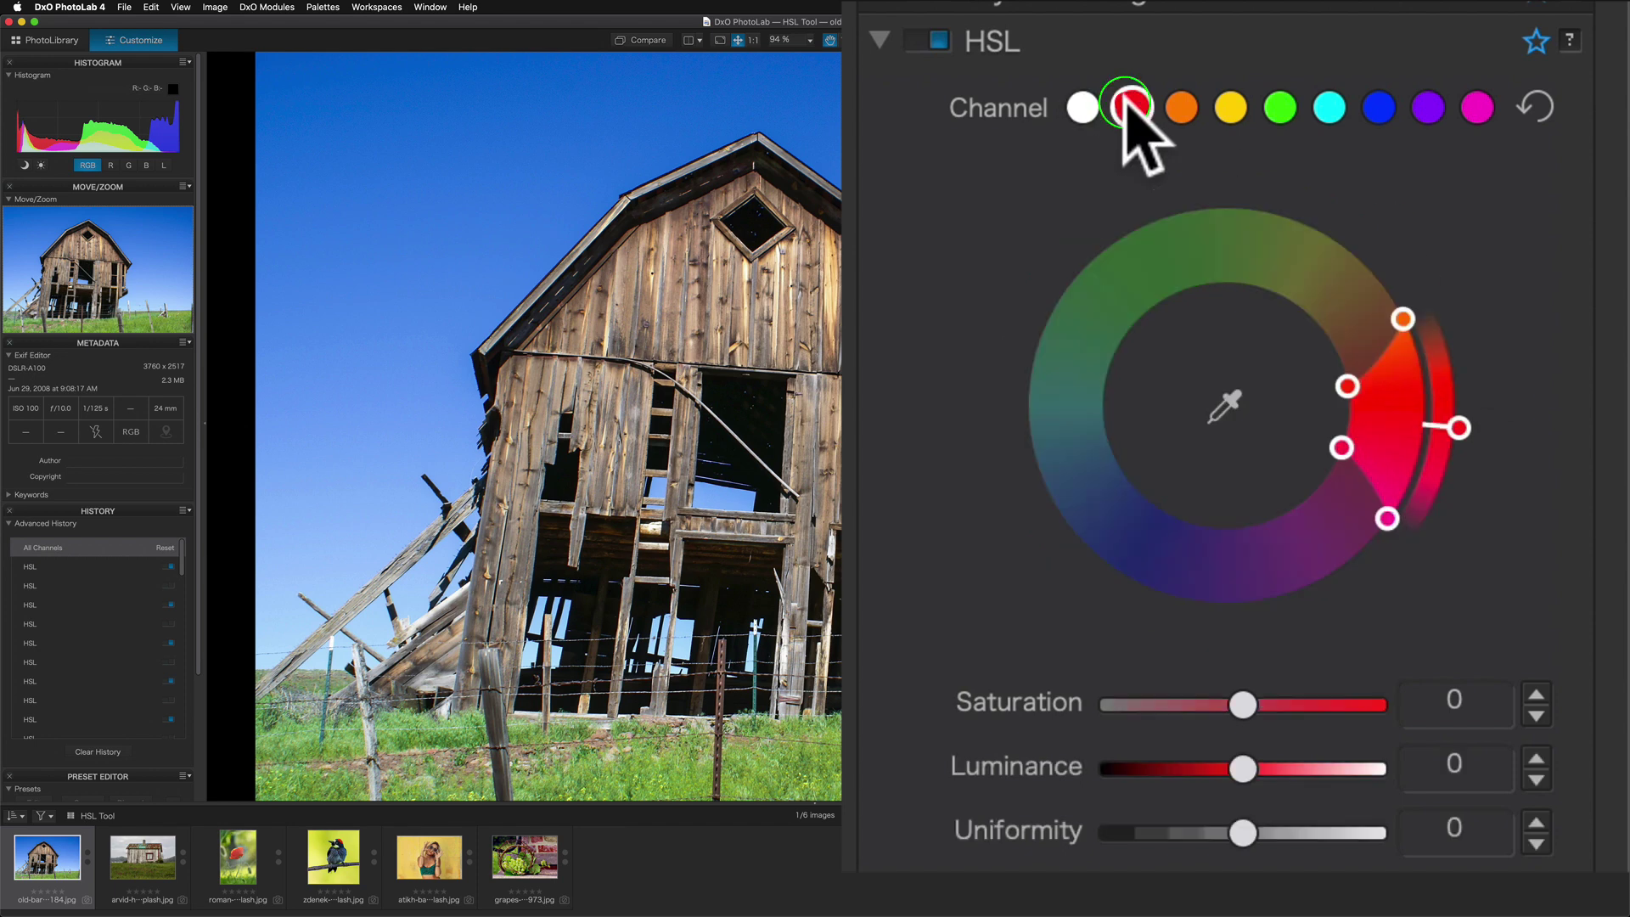
click(1175, 108)
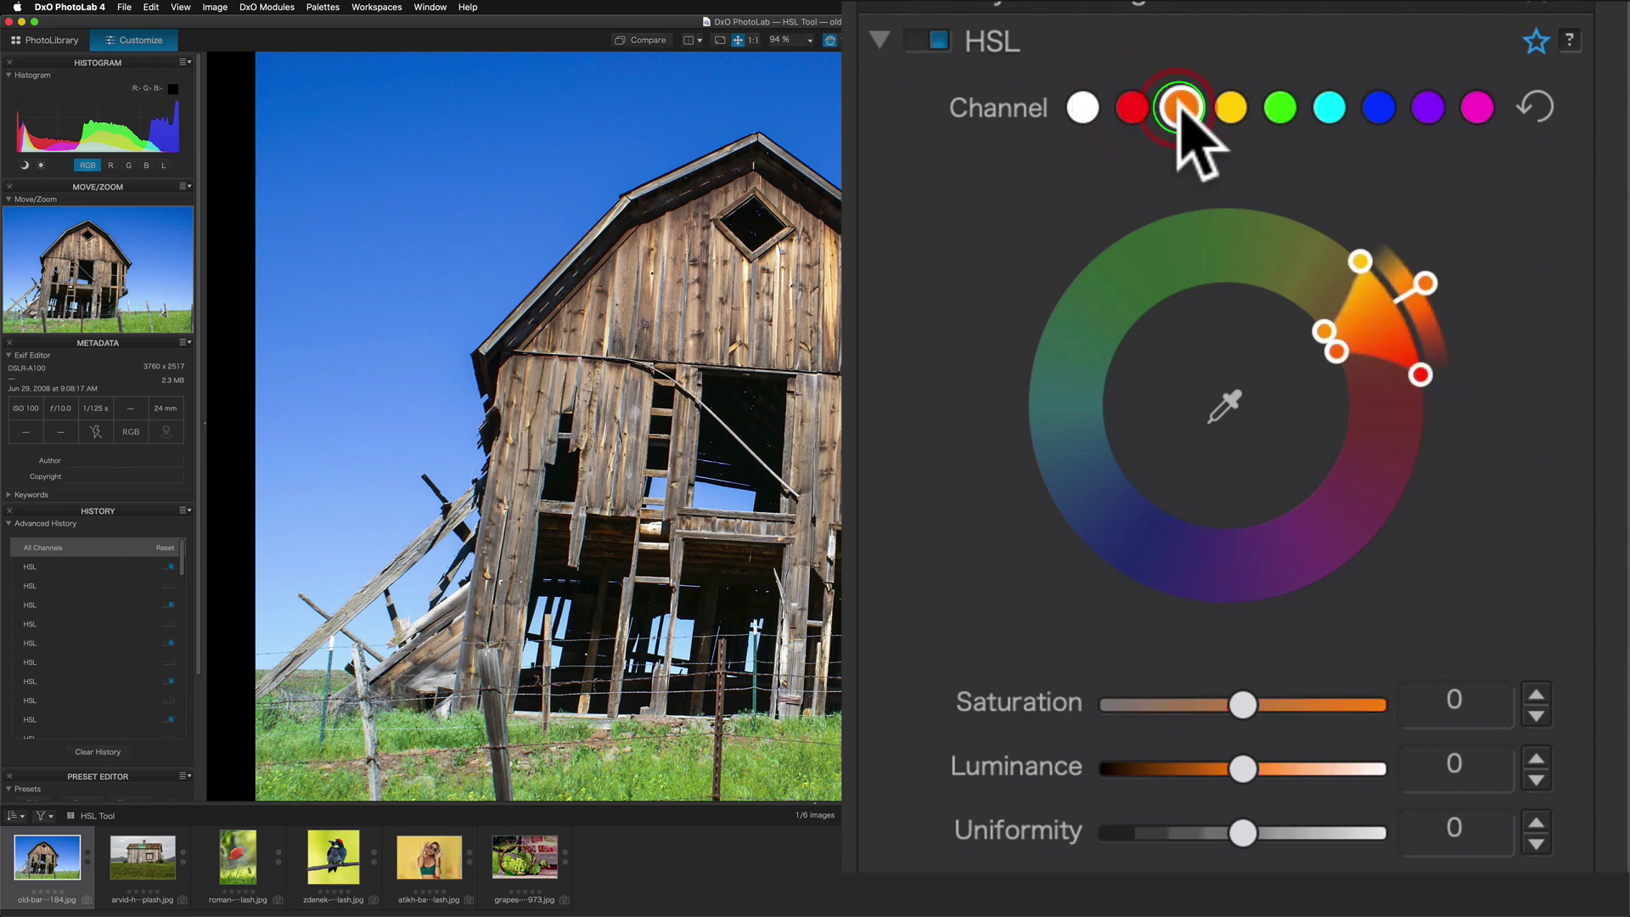
click(1229, 107)
click(1278, 102)
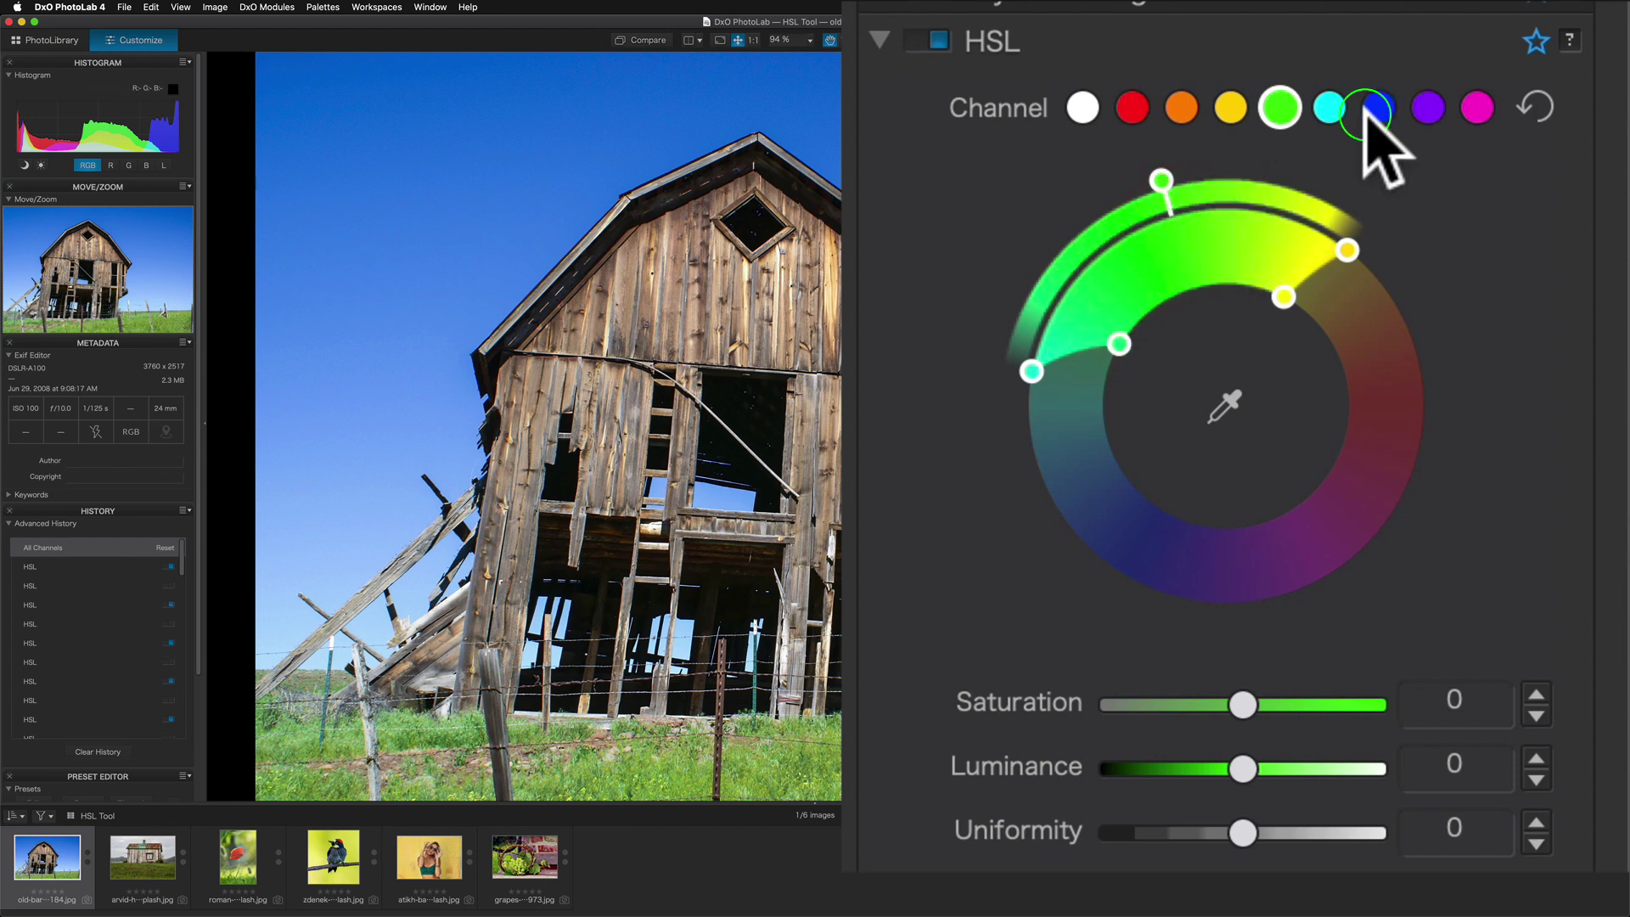
click(1324, 104)
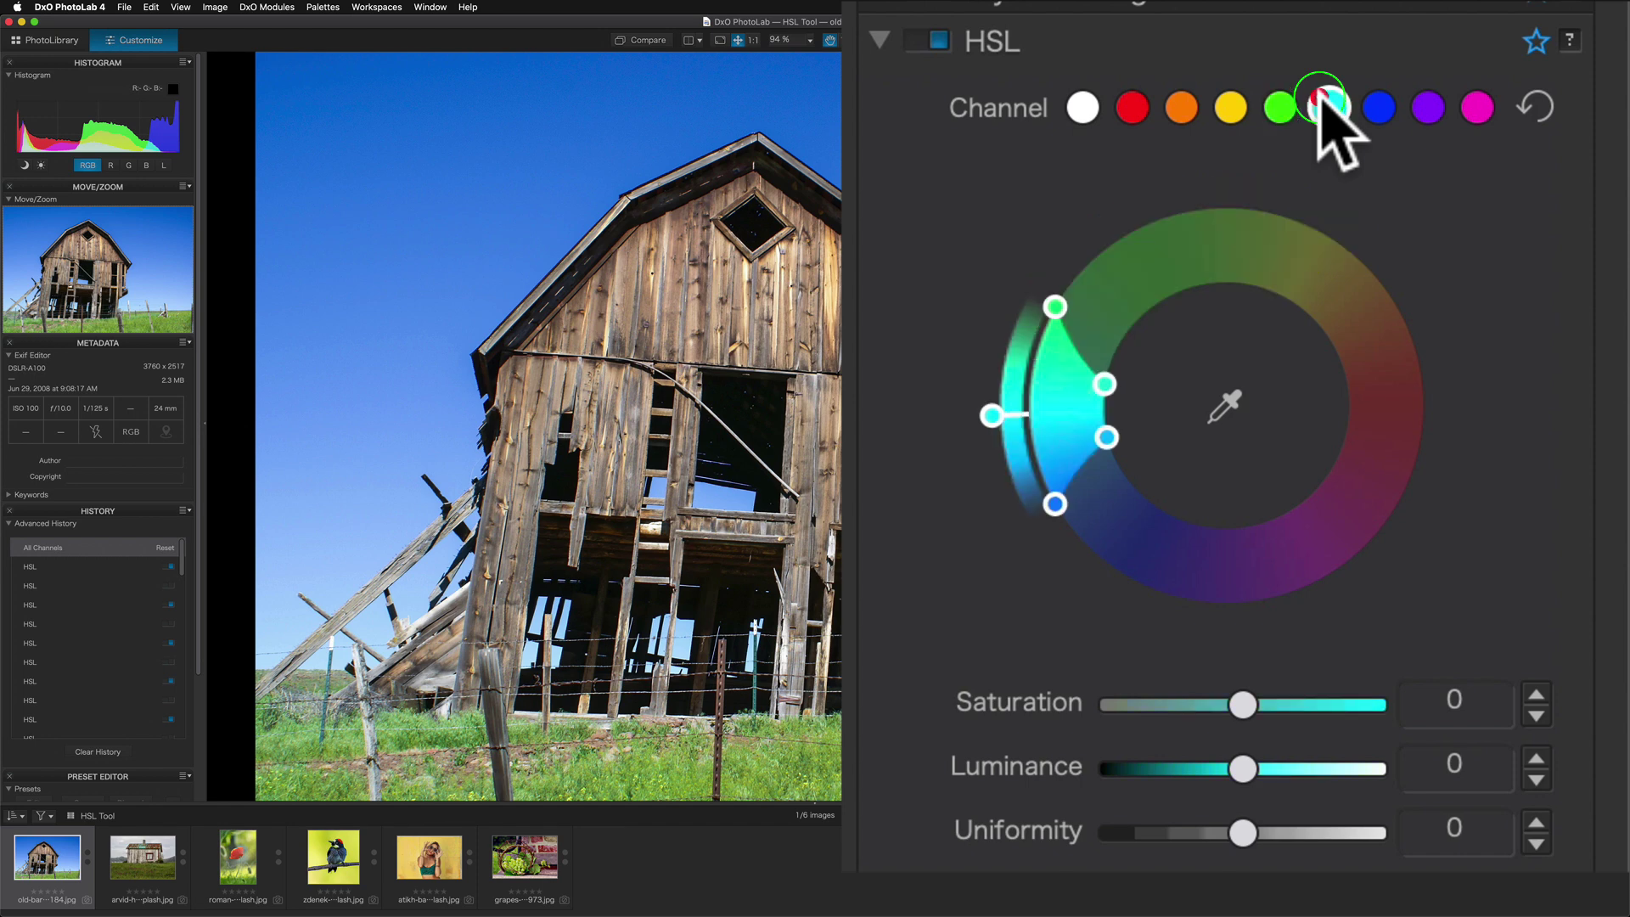
click(1378, 102)
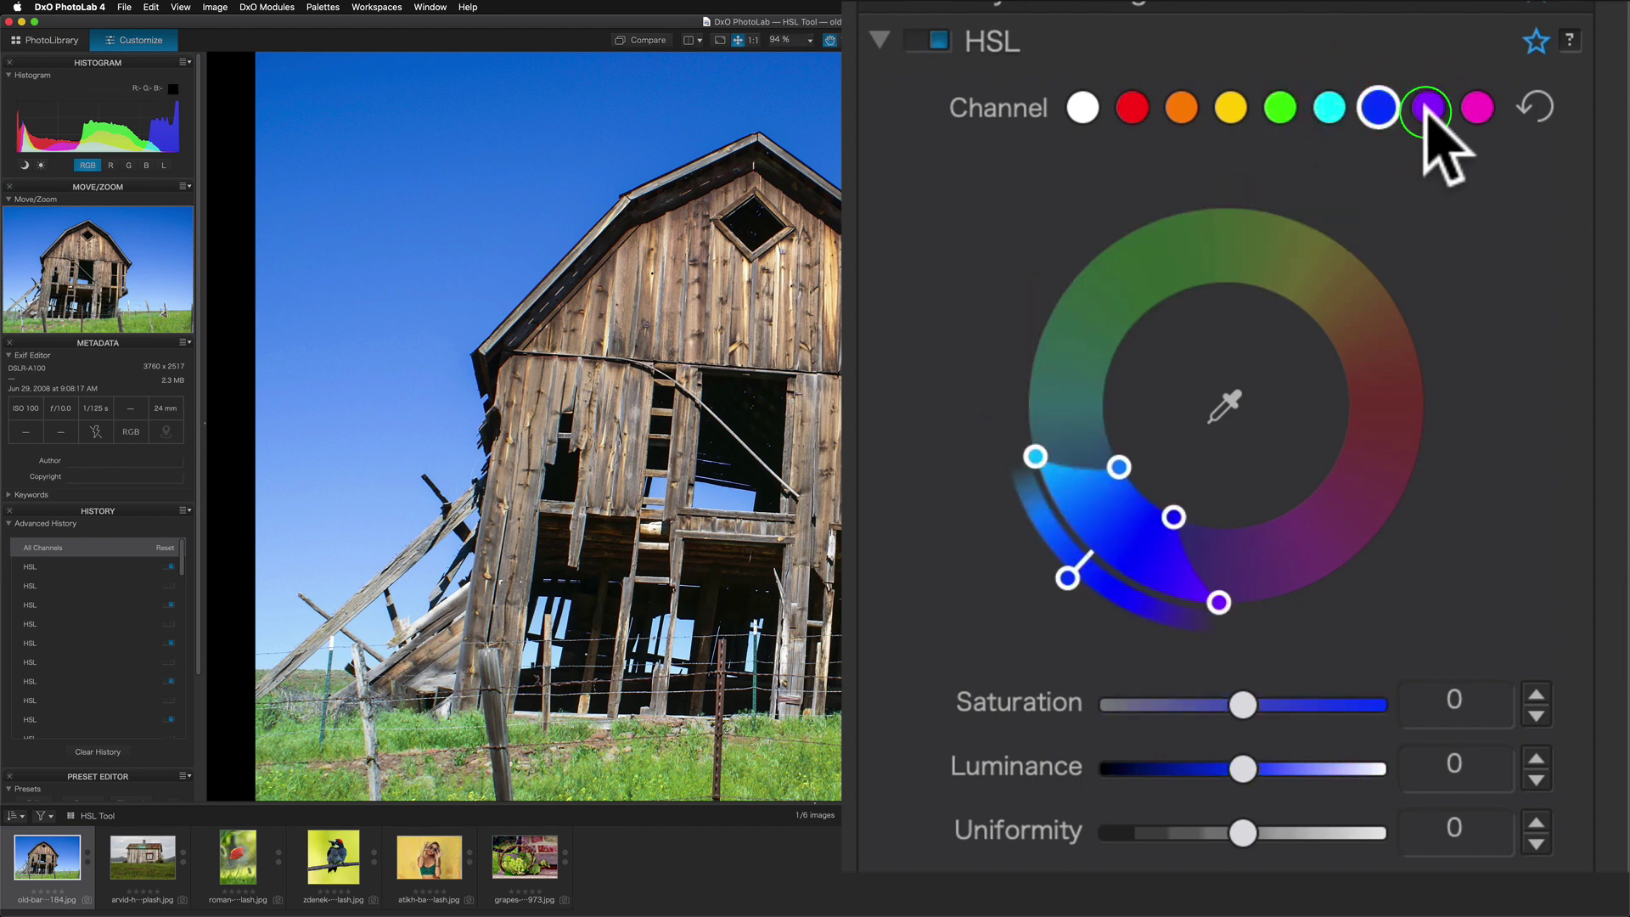
click(1427, 109)
click(1478, 107)
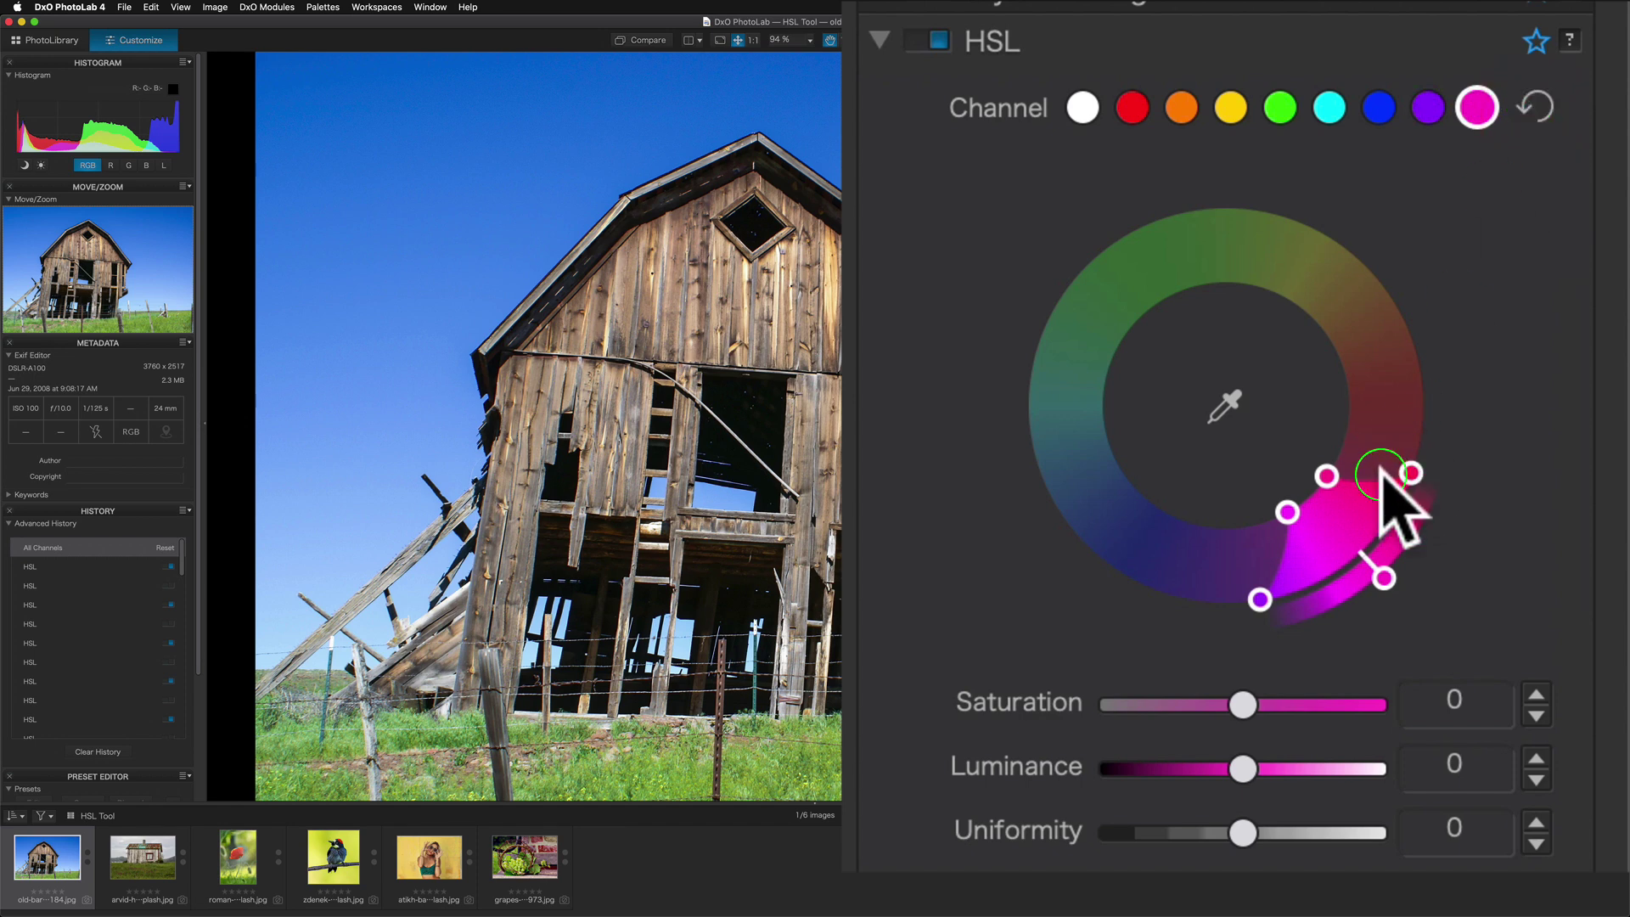
- Set the magenta channel's saturation to -100 and luminance to 55, and reset all HSL channels
drag(1239, 703, 1121, 713)
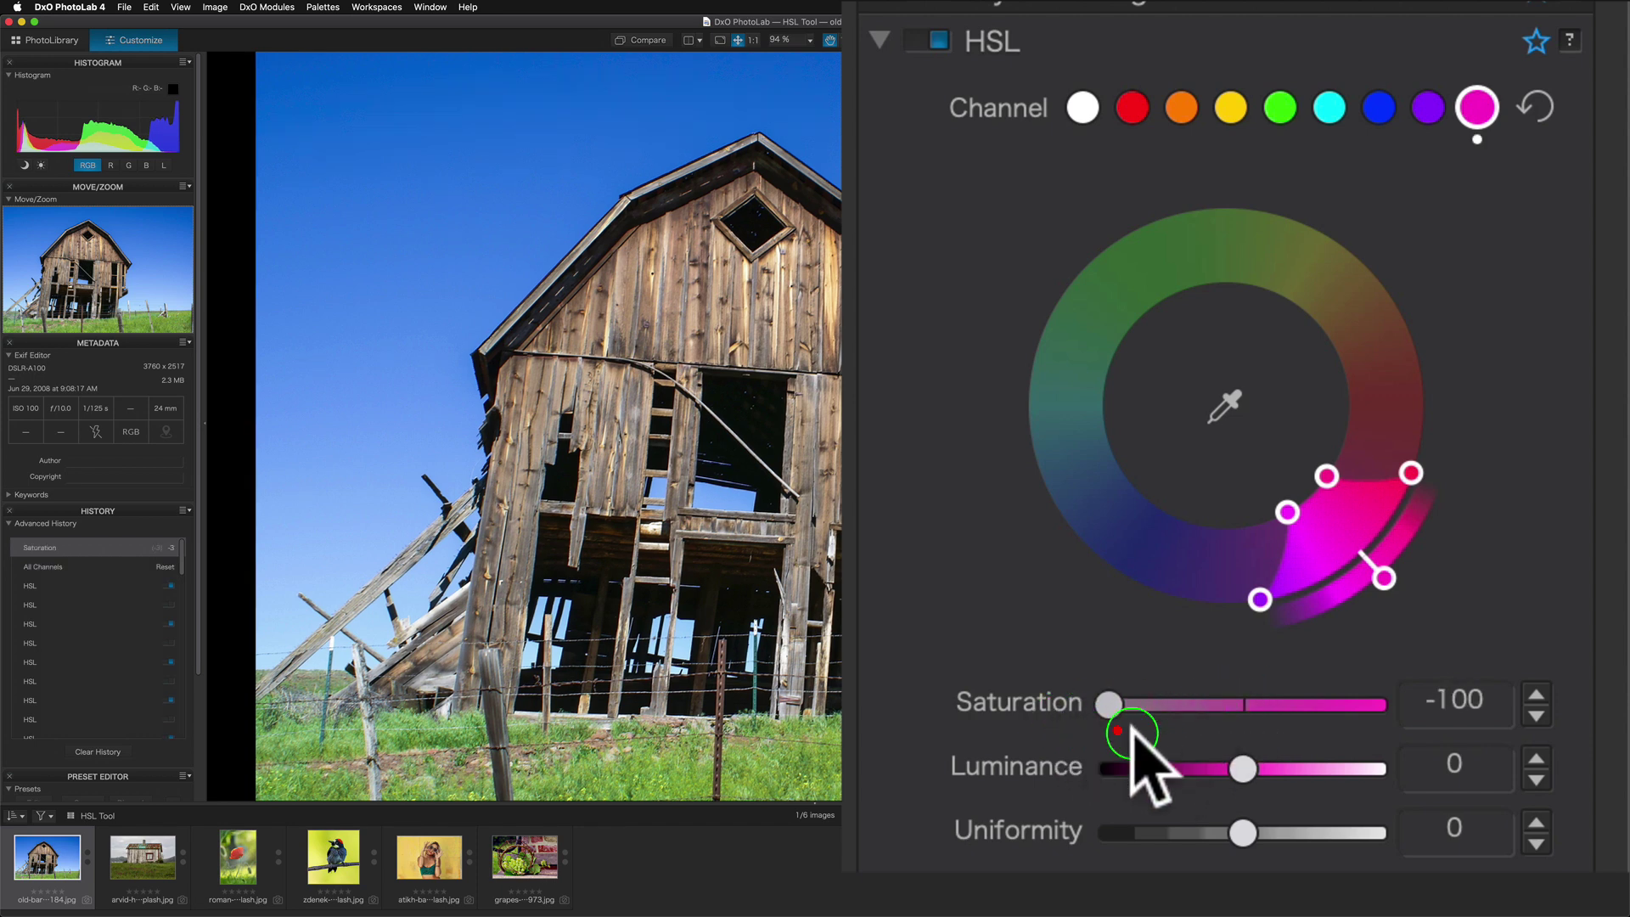
drag(1241, 769, 1321, 769)
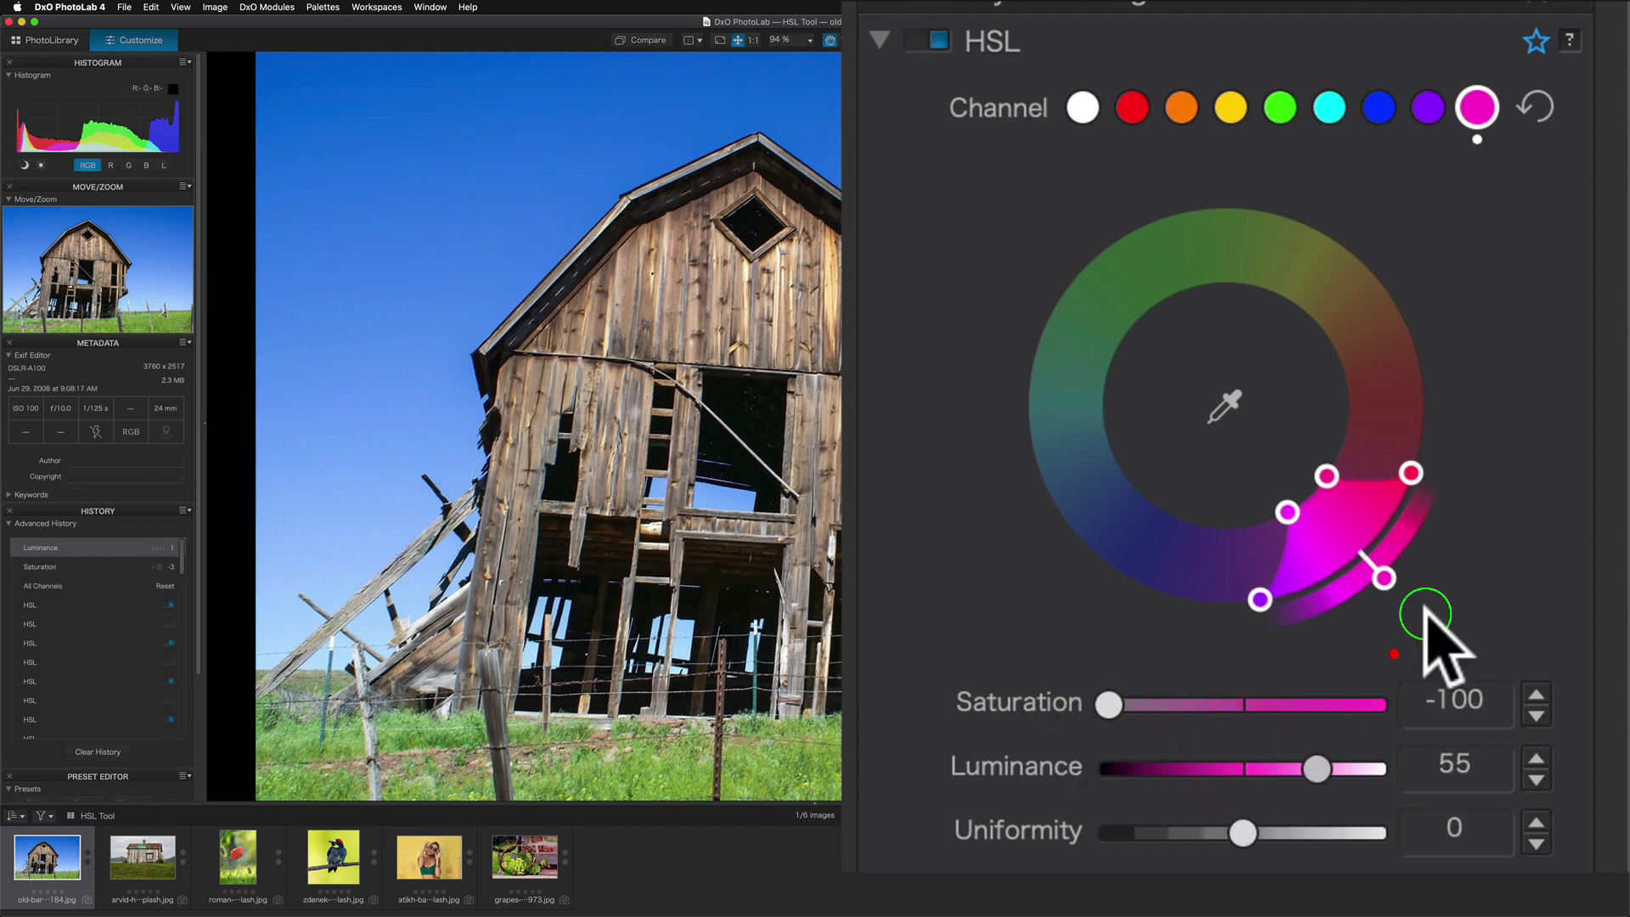
click(1537, 106)
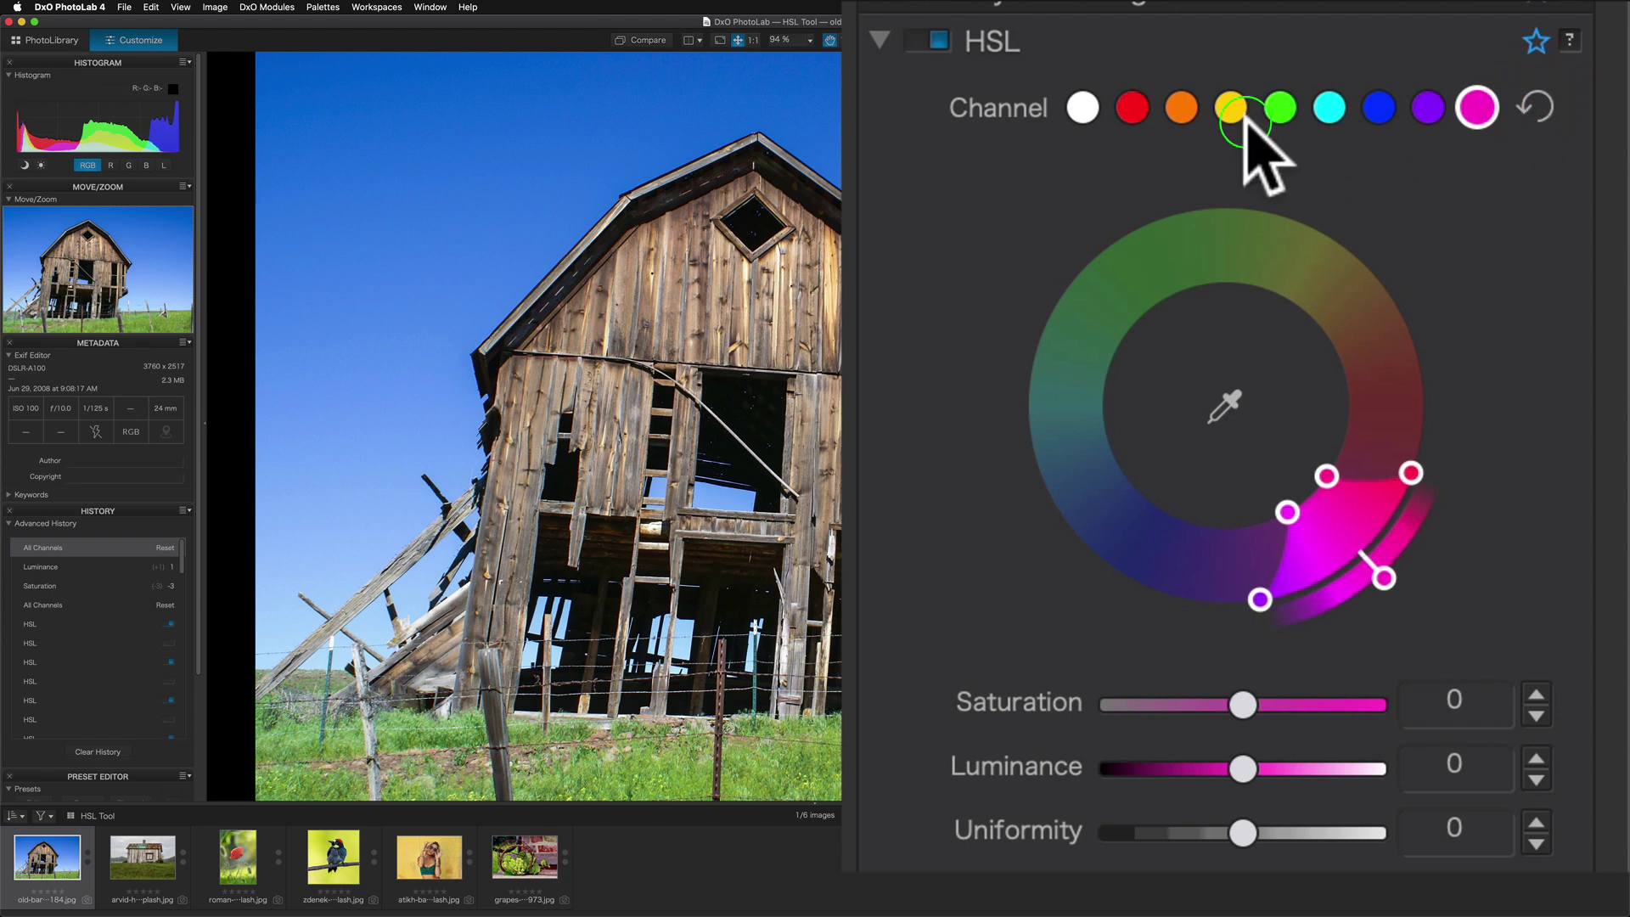
- Select the HSL master channel and locate its hue handle on the outer ring of the color wheel
click(1083, 108)
click(1435, 589)
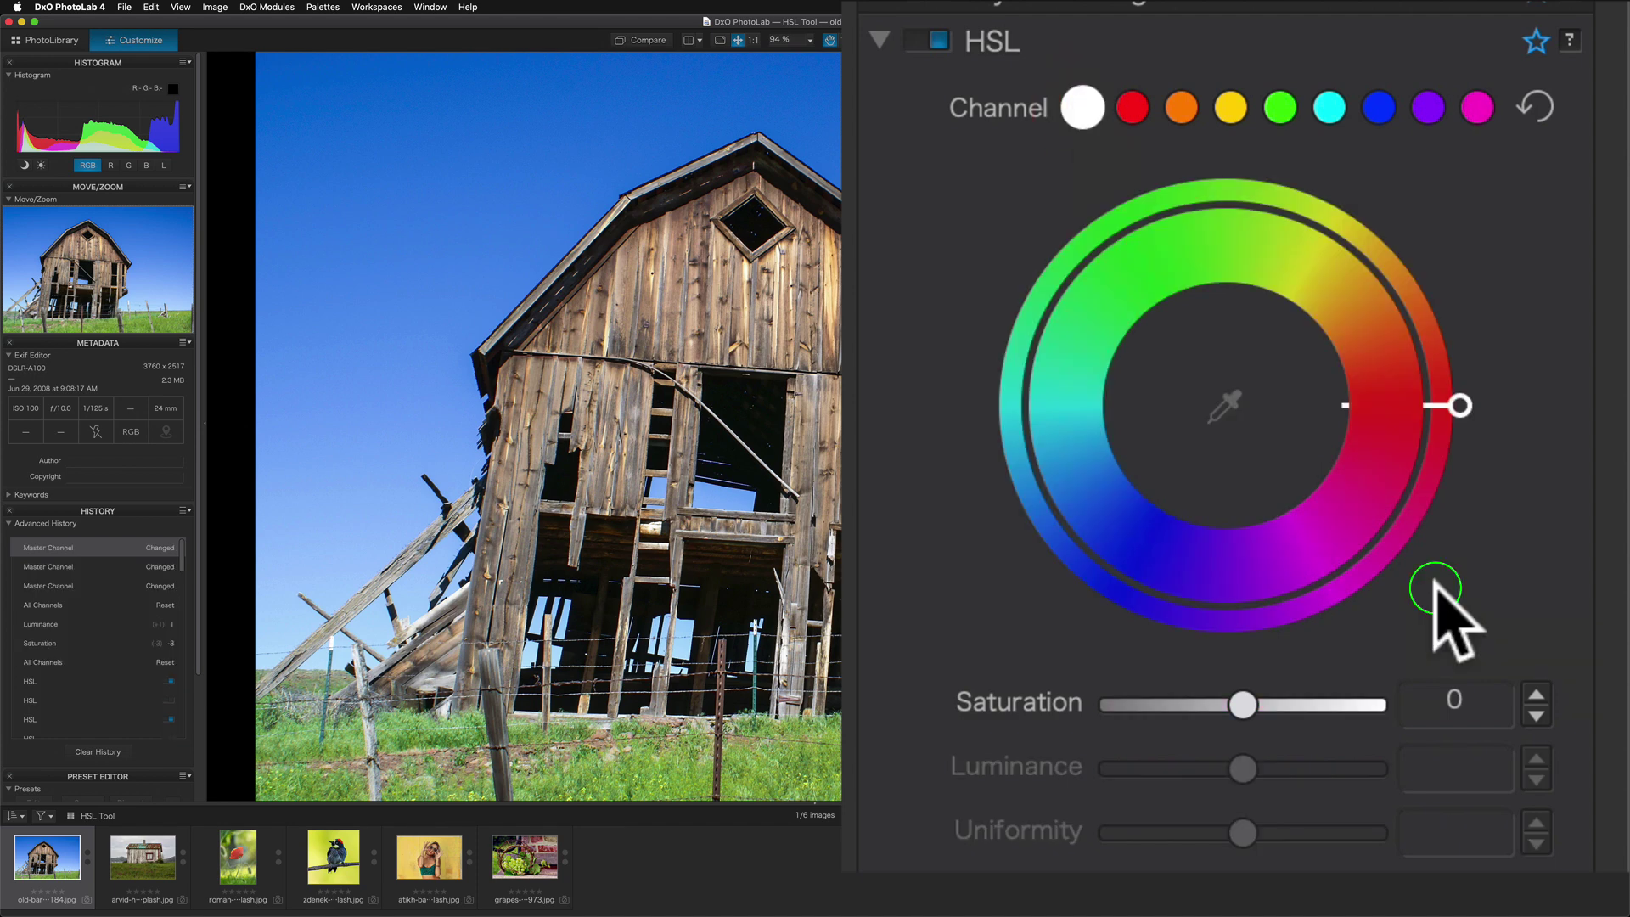
click(1461, 406)
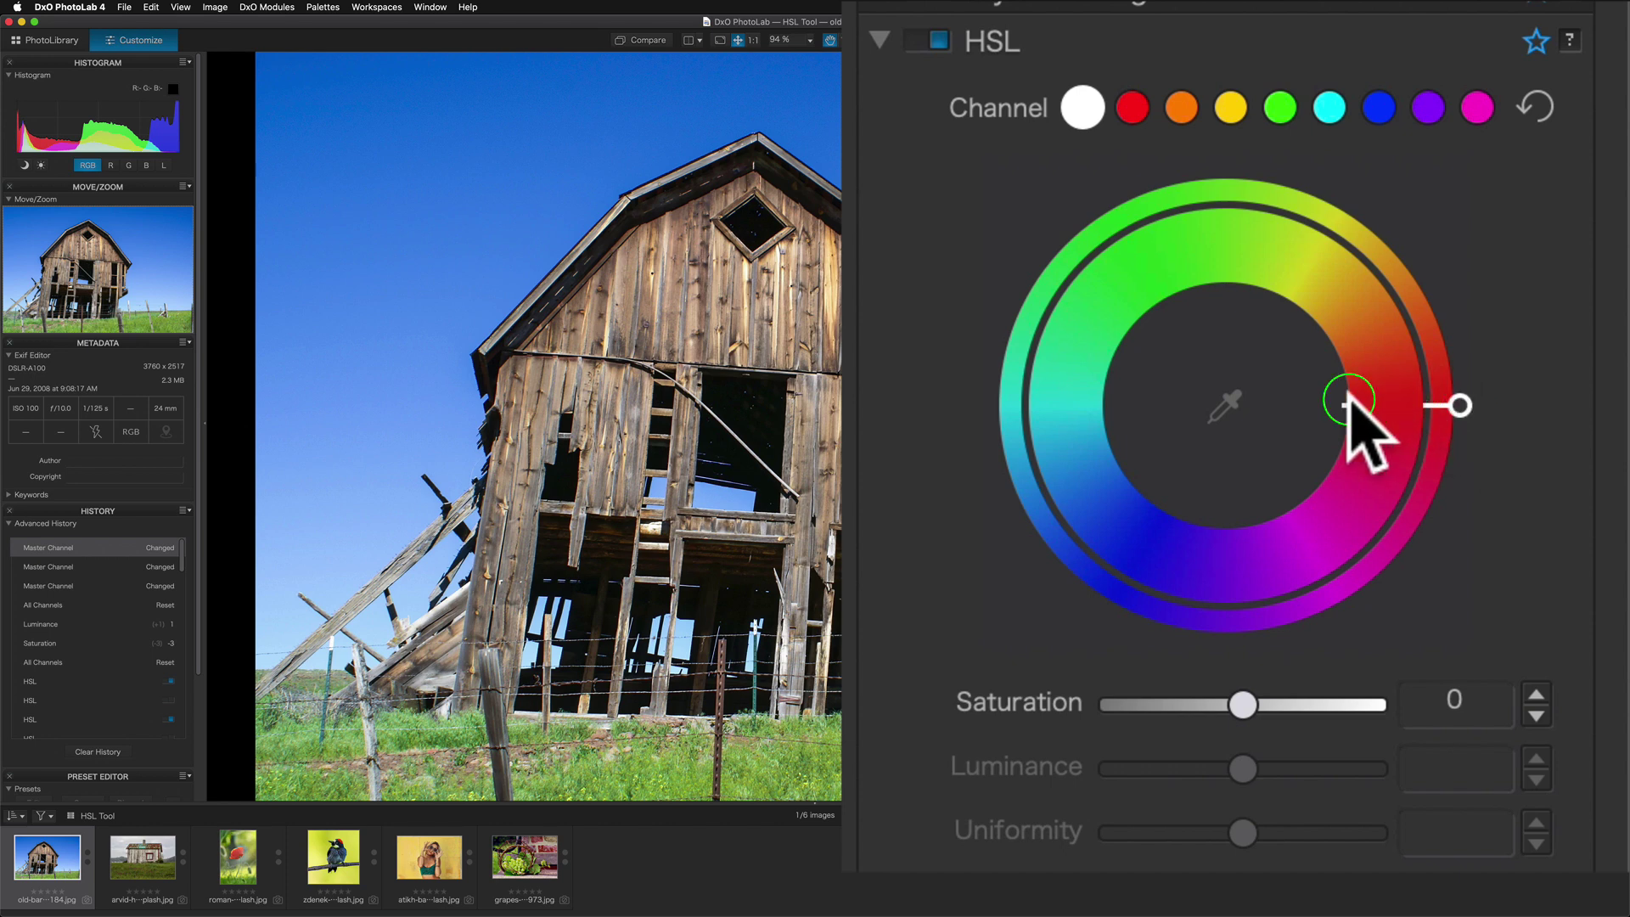
click(1470, 406)
click(1458, 405)
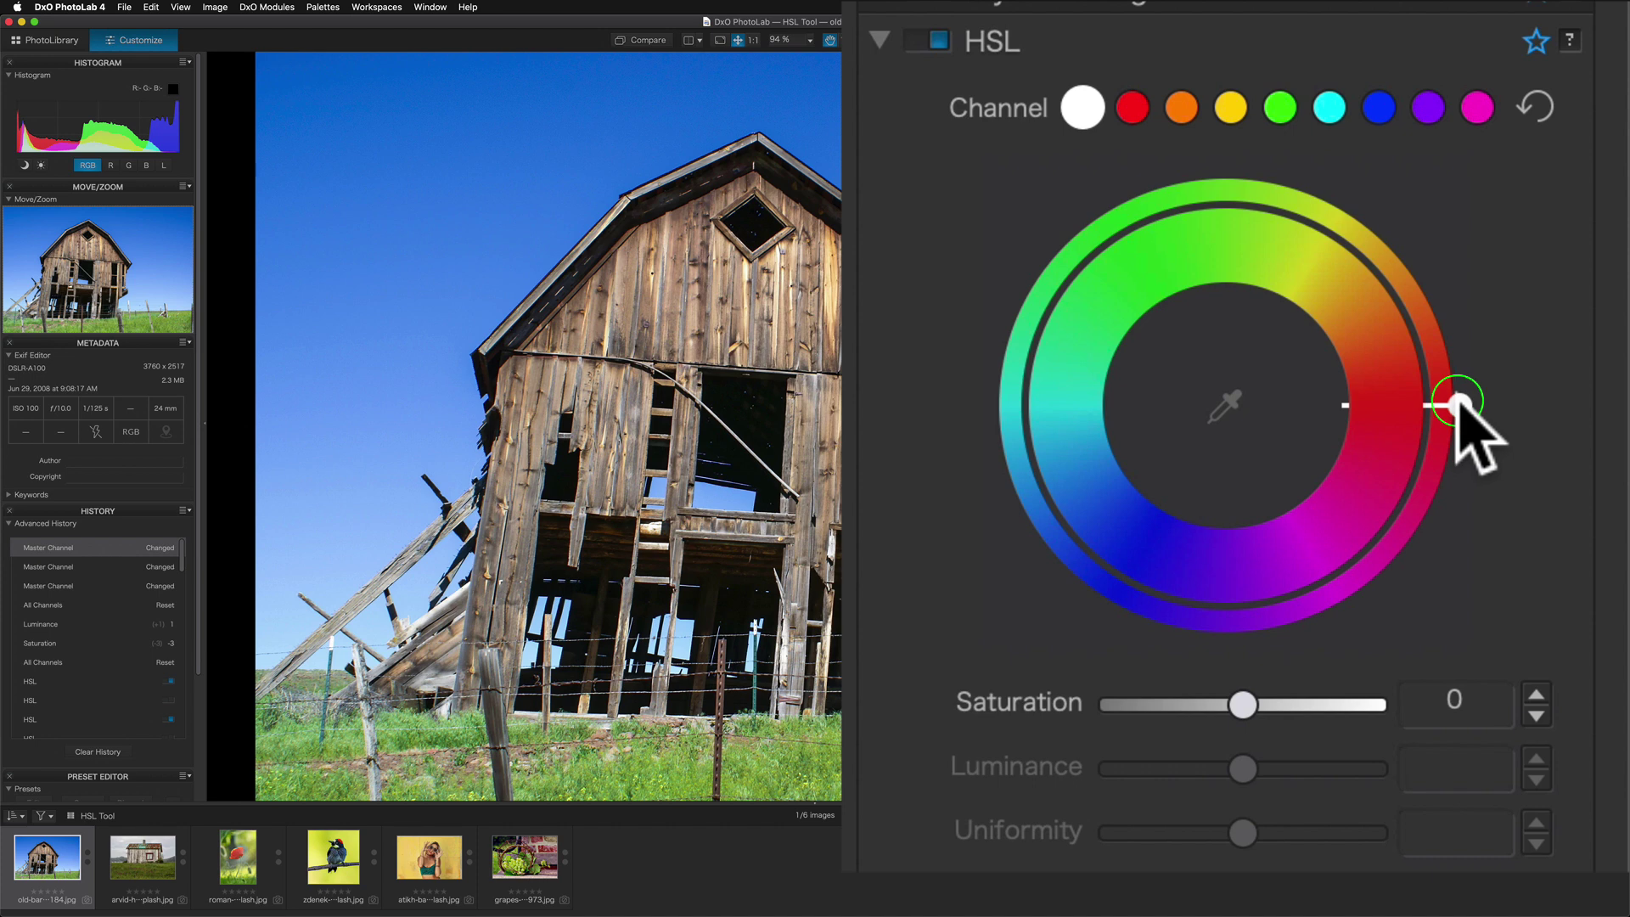
- Try large master hue rotations that turn the blue sky pink and red, resetting the hue after each
drag(1458, 406, 1458, 437)
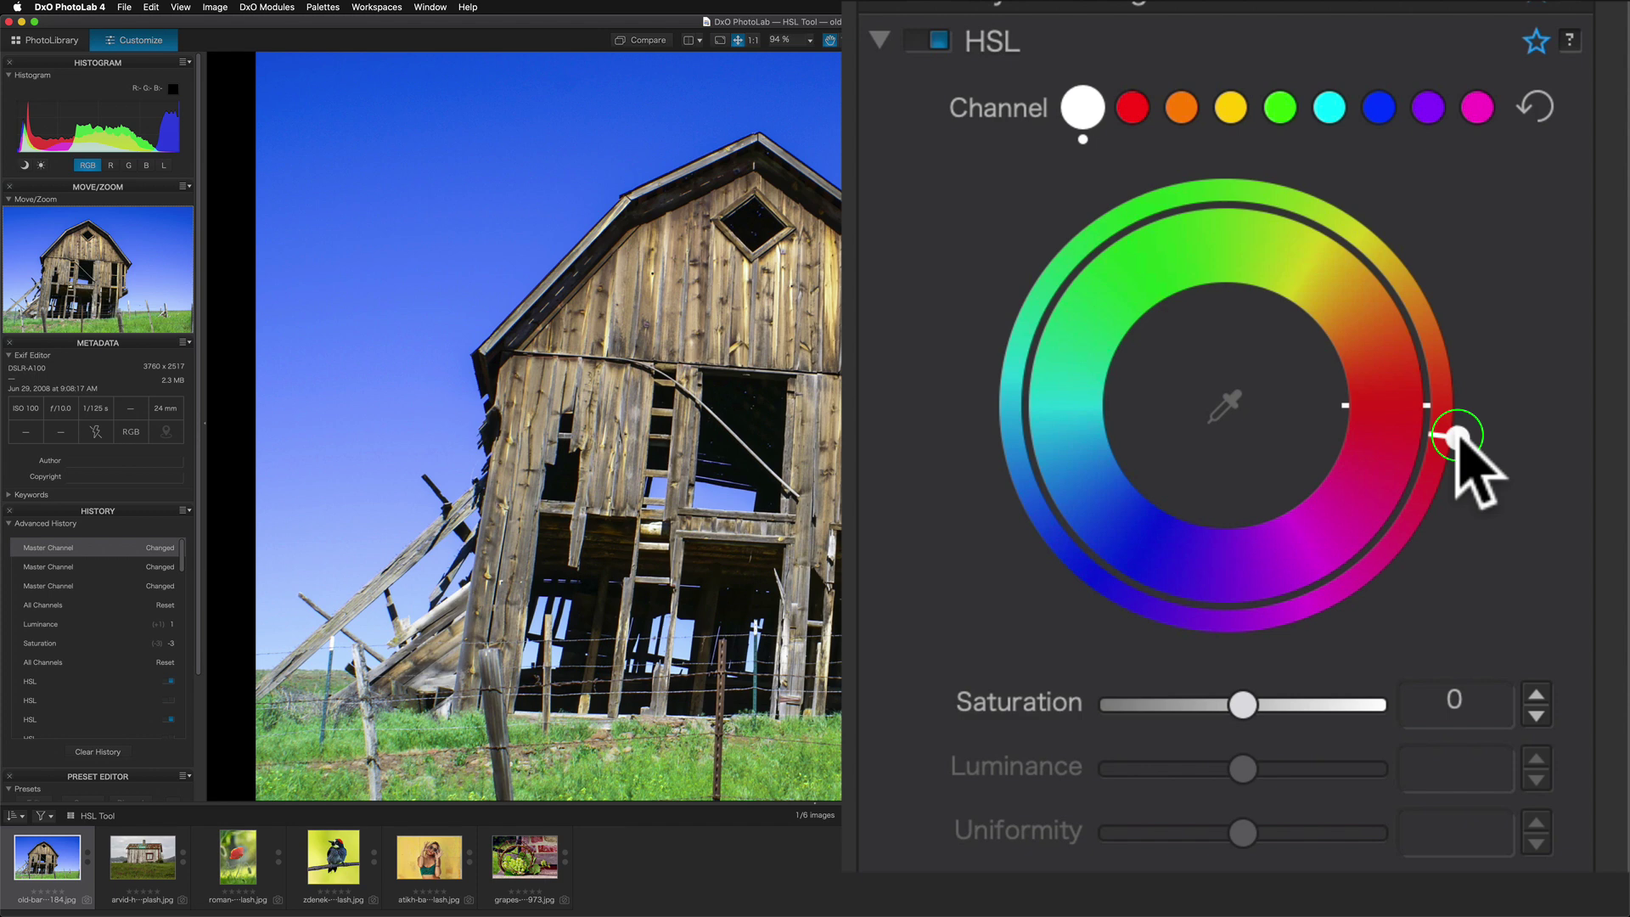
click(1448, 428)
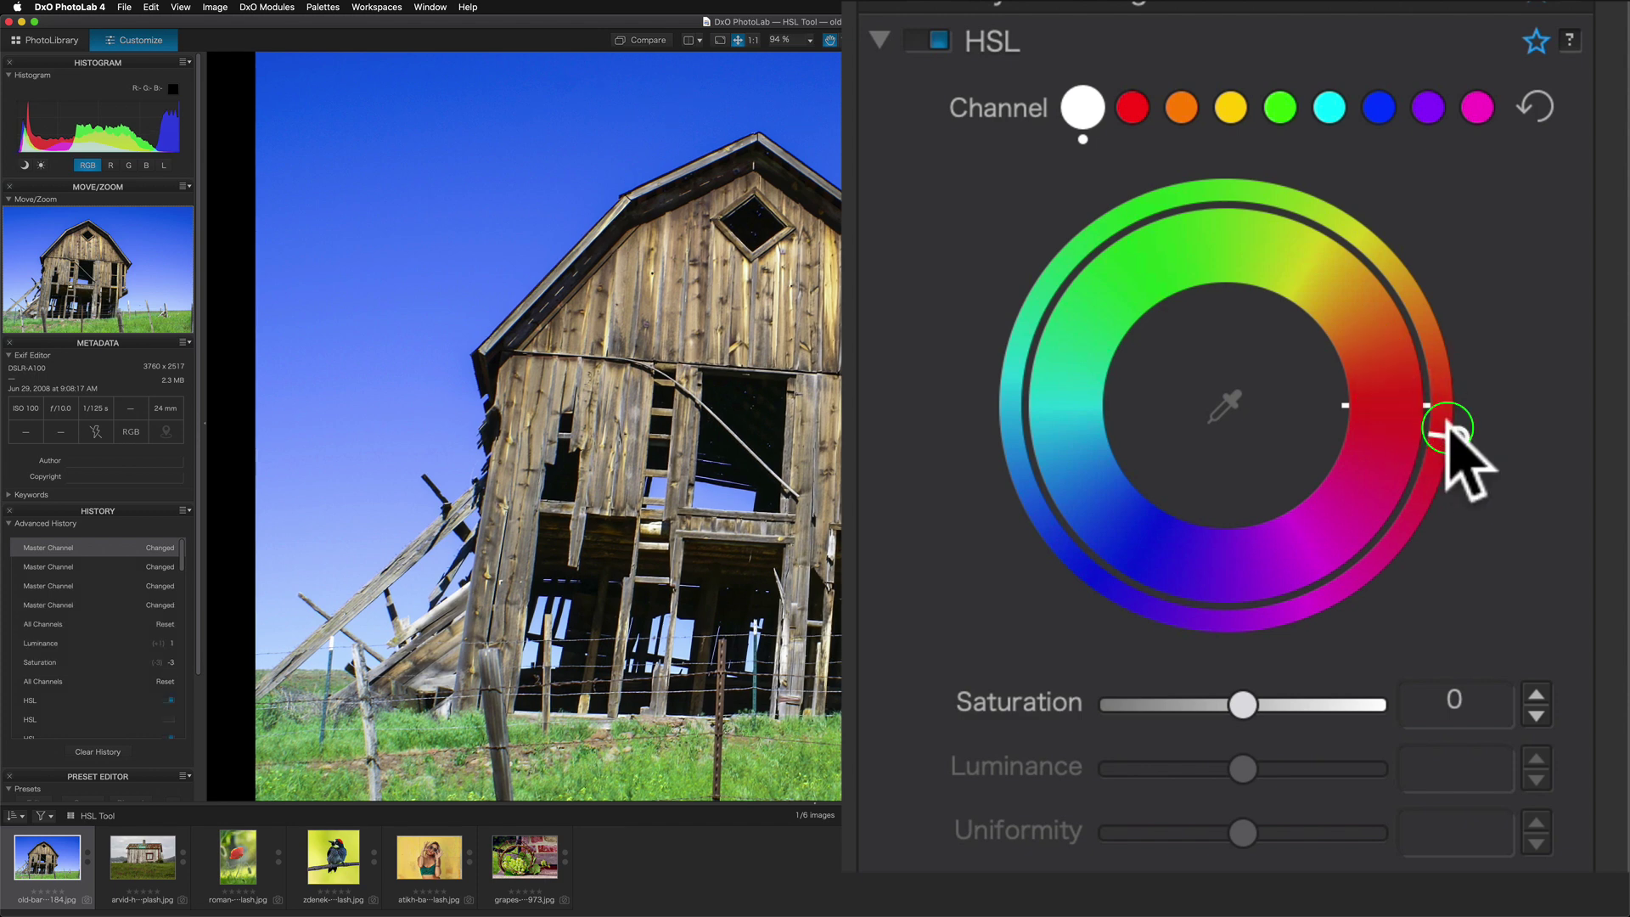
drag(1456, 456, 1094, 596)
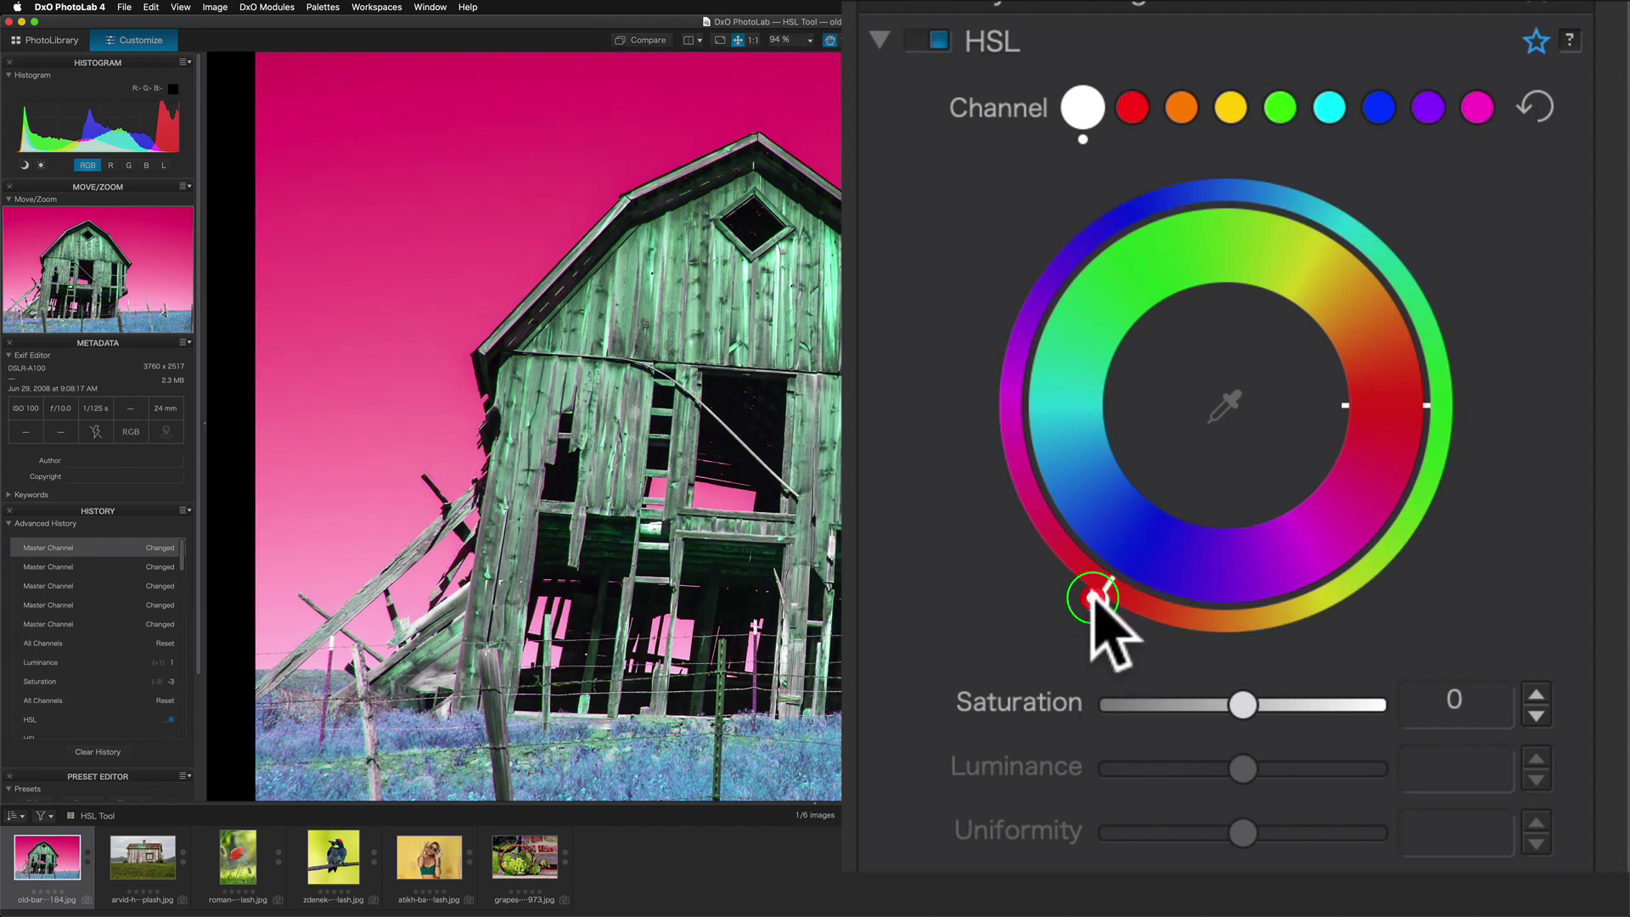
double_click(1095, 597)
drag(1467, 404, 1022, 518)
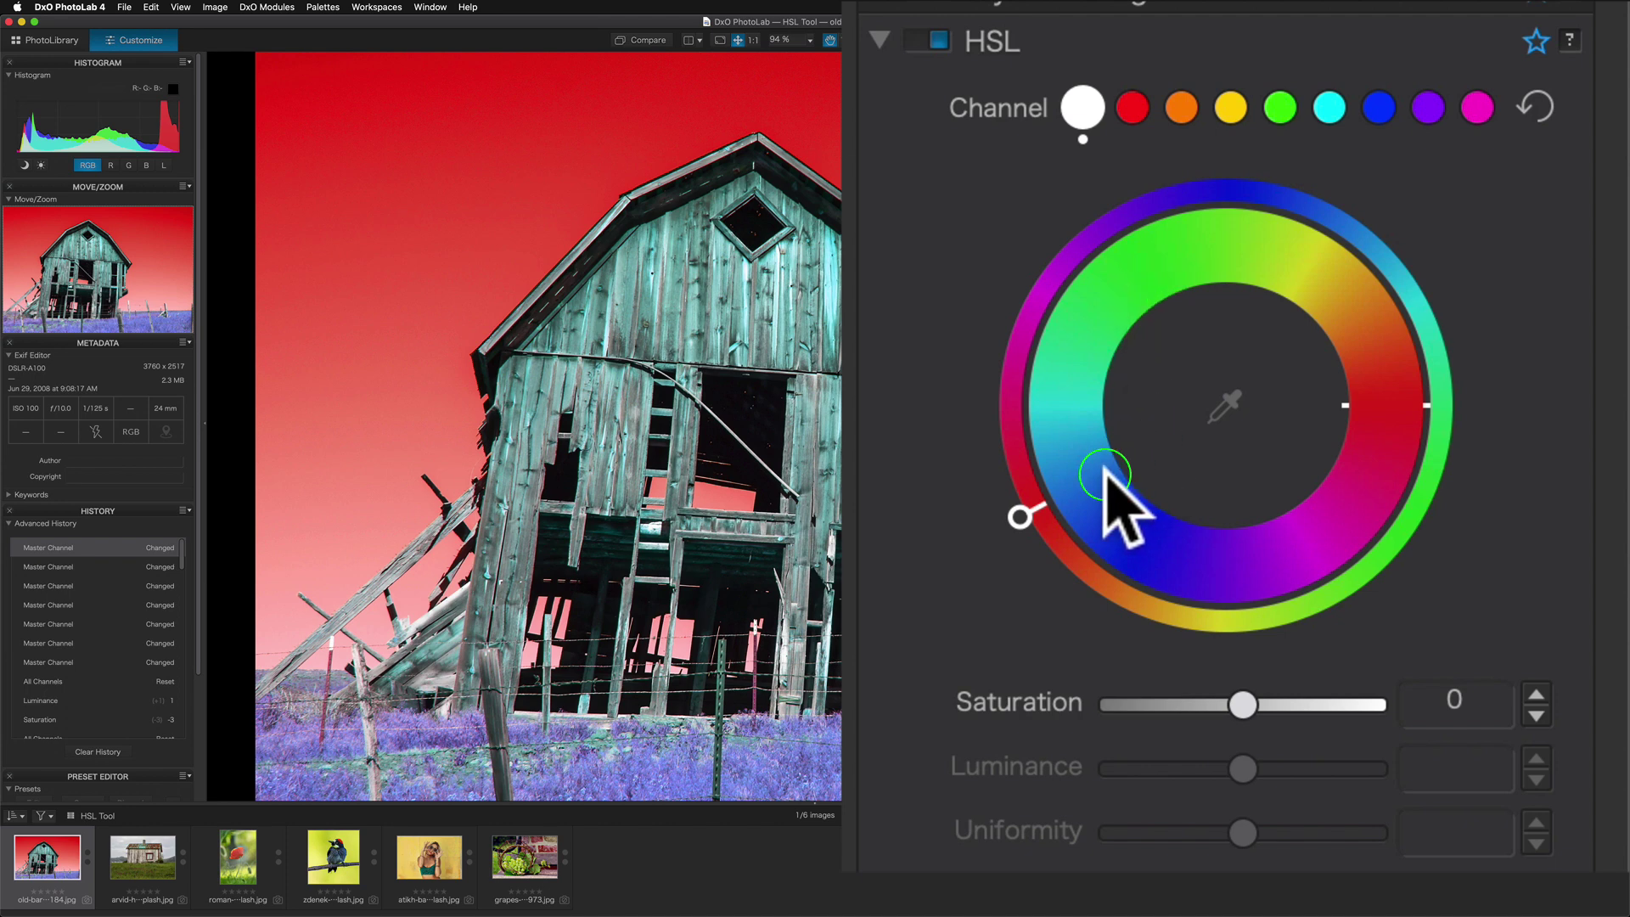
double_click(1019, 516)
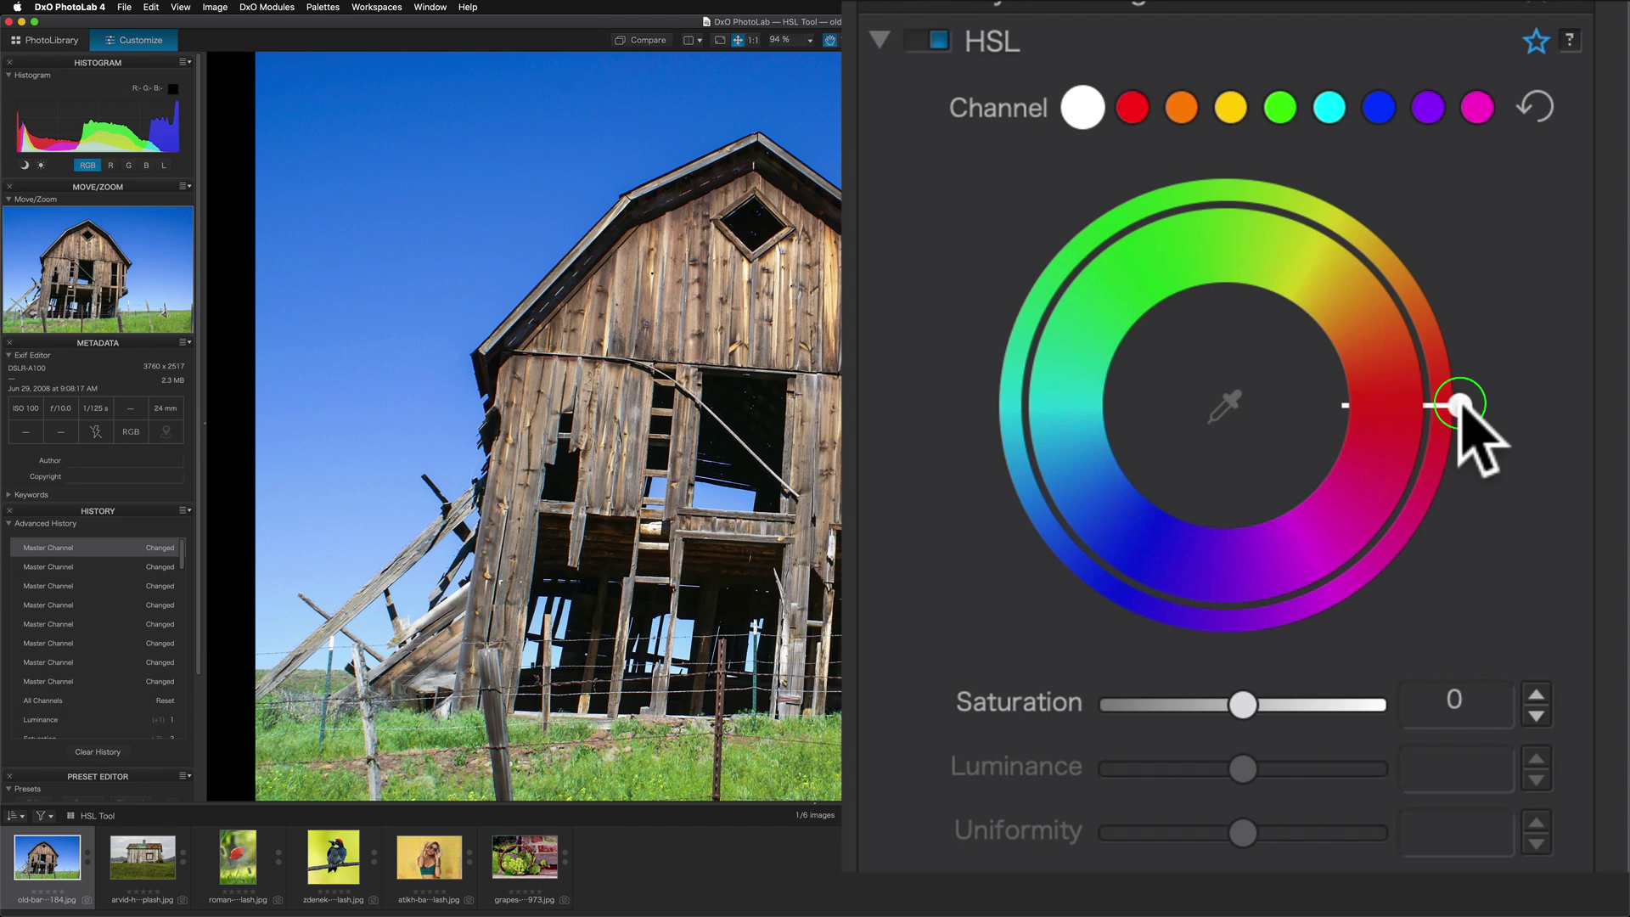
- Rotate the master channel's hue slightly counterclockwise from its neutral position for a subtle overall color shift
mouse_move(1461, 406)
mouse_down()
mouse_move(1460, 355)
mouse_move(1458, 439)
mouse_move(1469, 360)
mouse_move(1475, 409)
mouse_move(1468, 350)
mouse_move(1470, 384)
mouse_up()
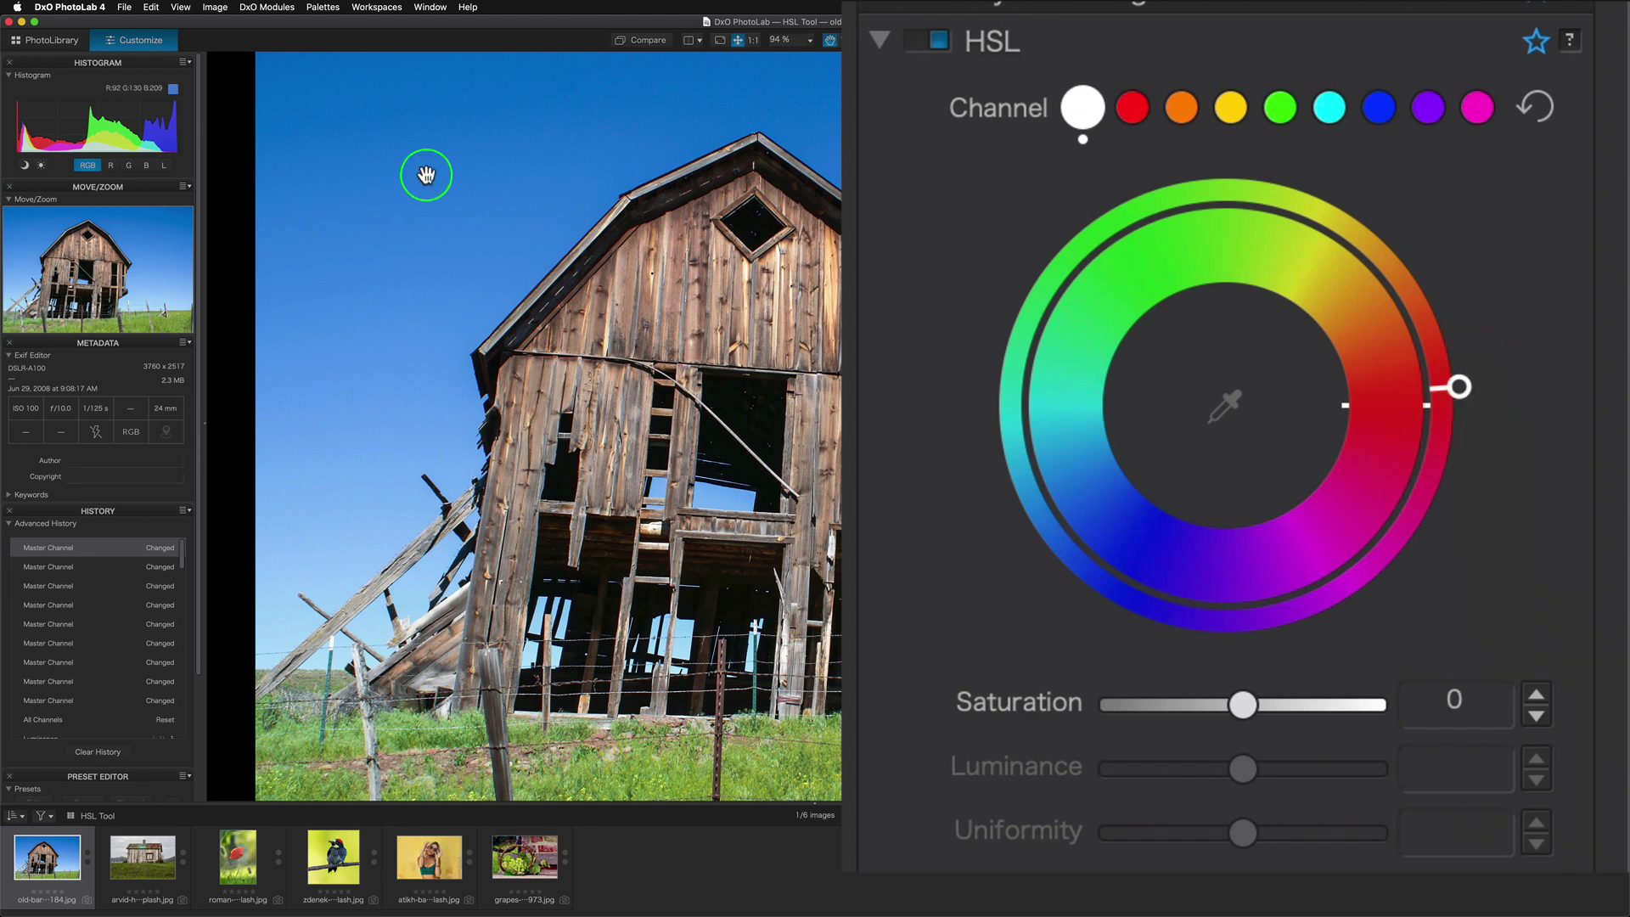
- Examine the individual channels' range and hue handles on the color wheel, focusing on the yellow channel
click(1132, 107)
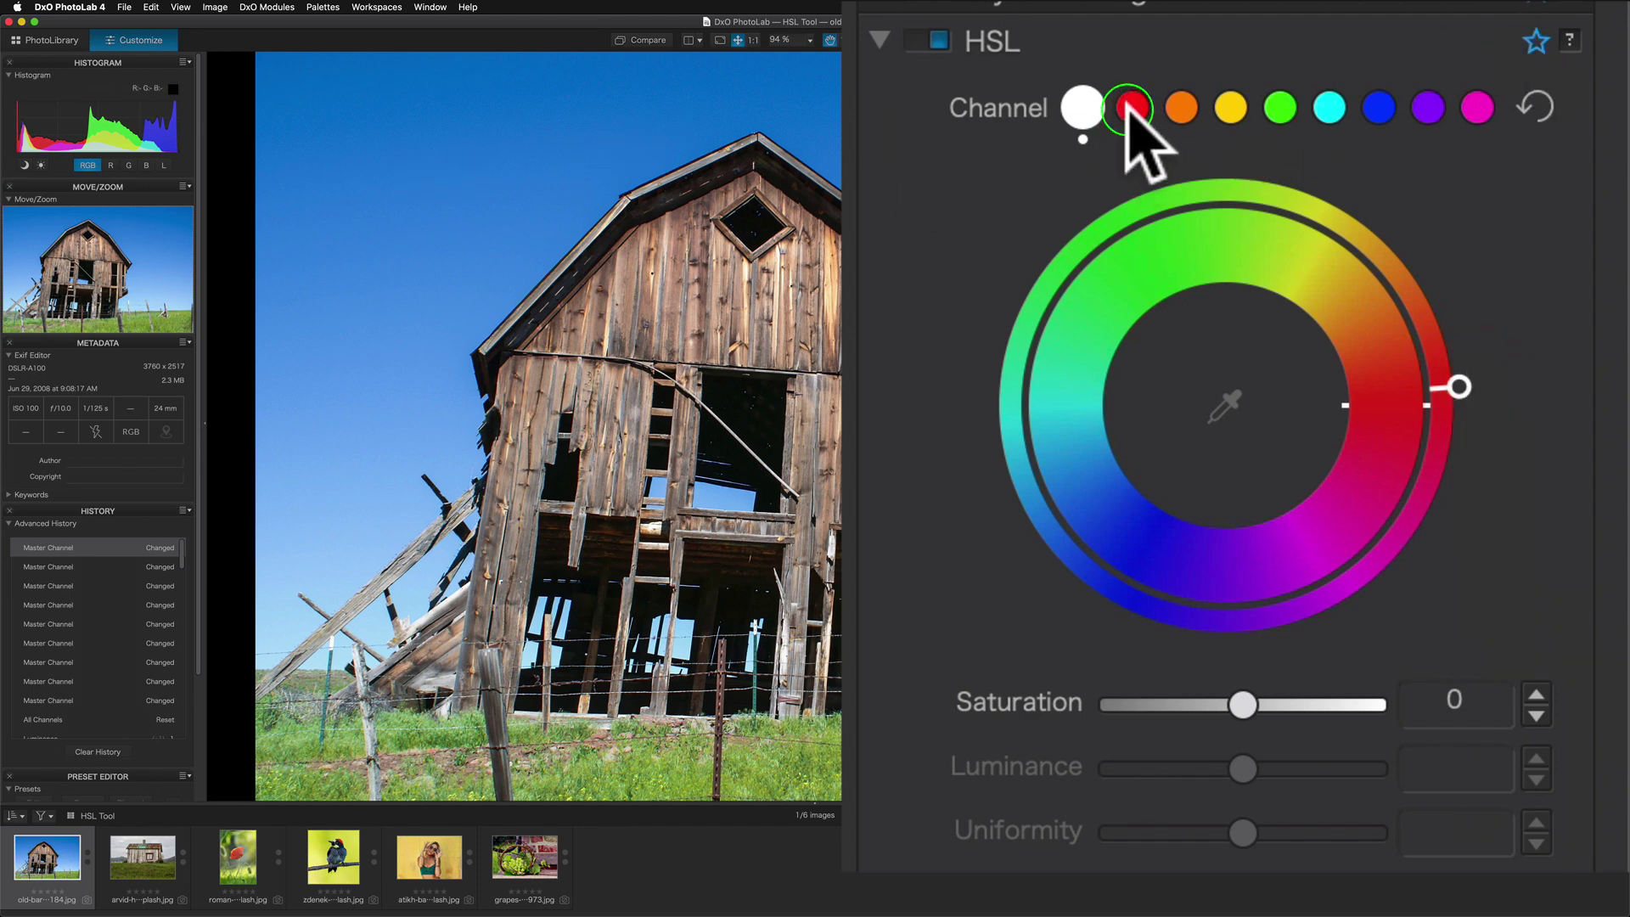
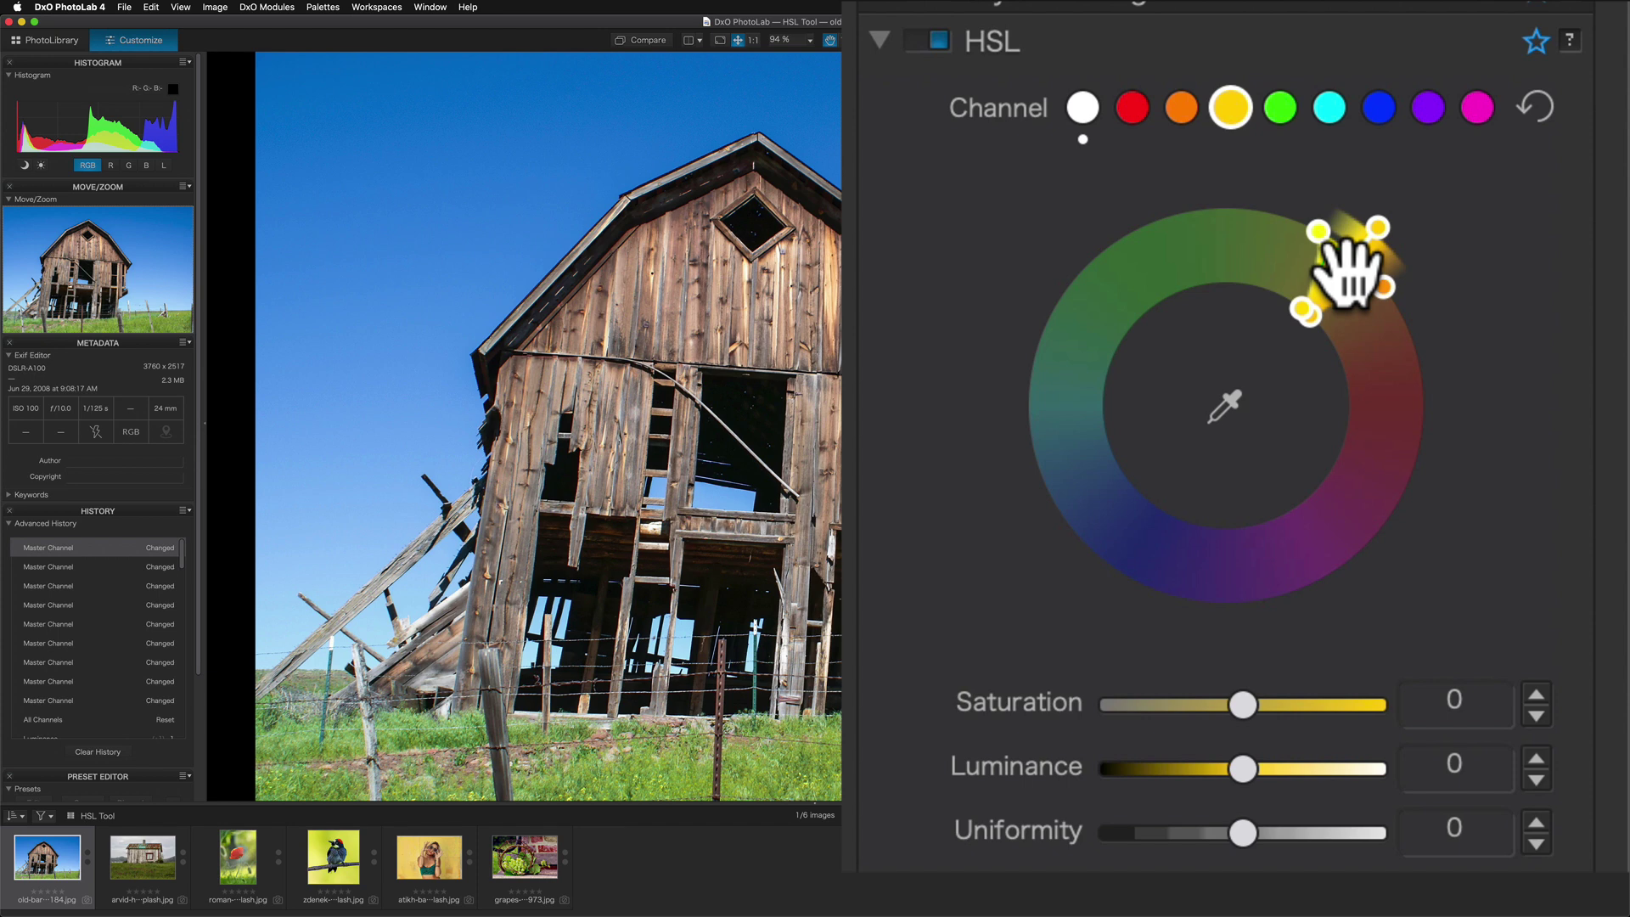
click(1271, 378)
click(1297, 315)
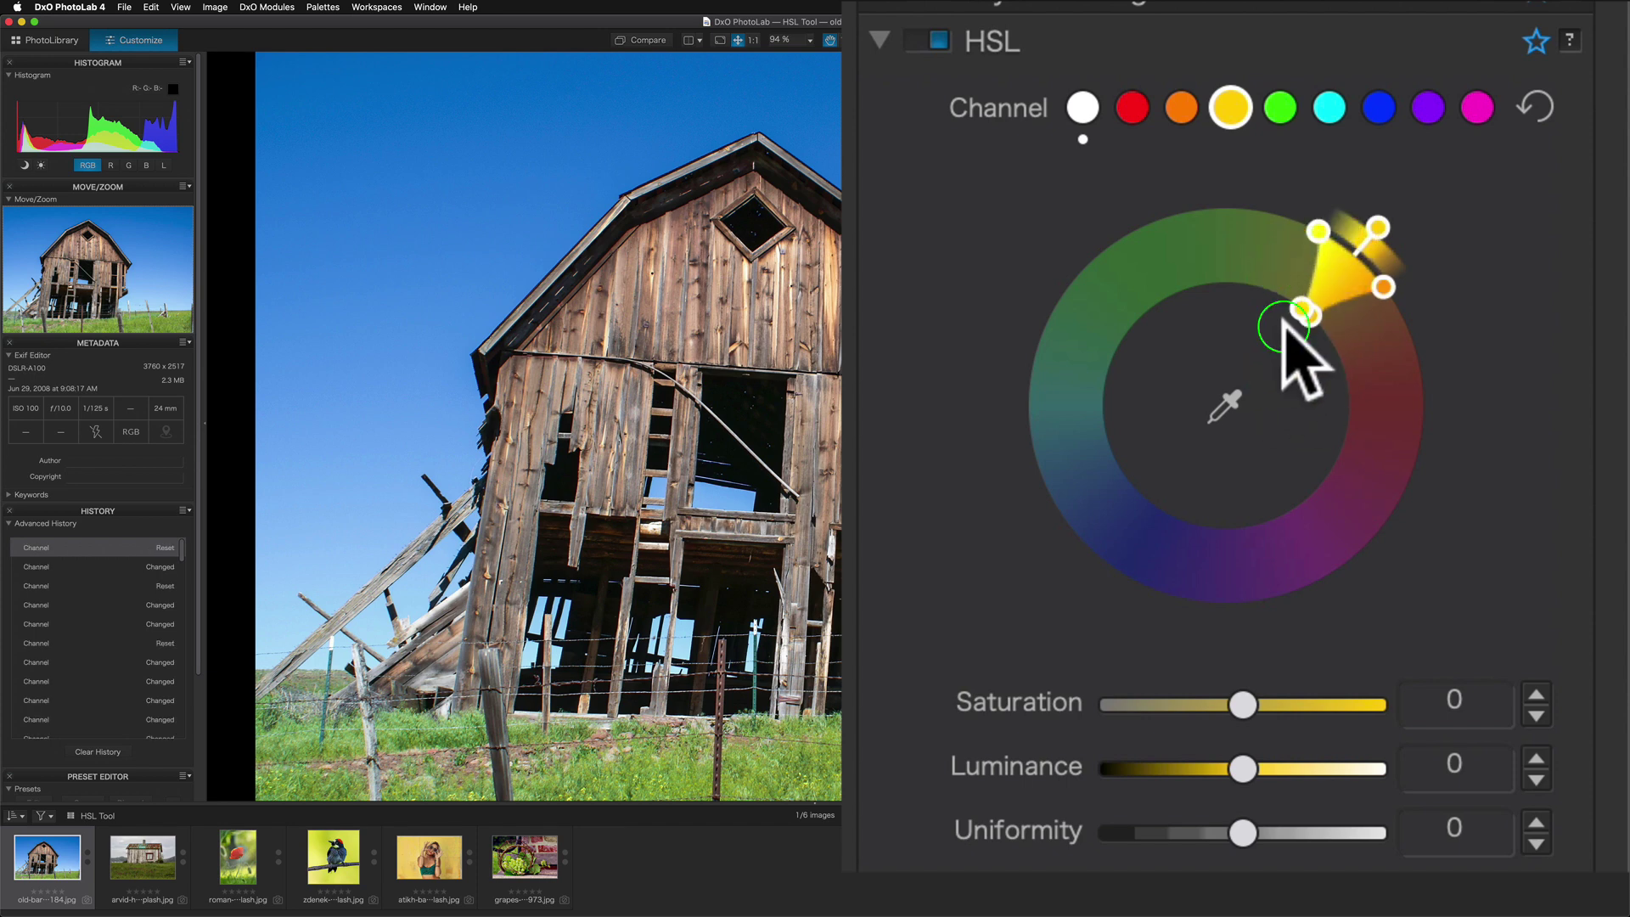
click(1378, 225)
click(1318, 230)
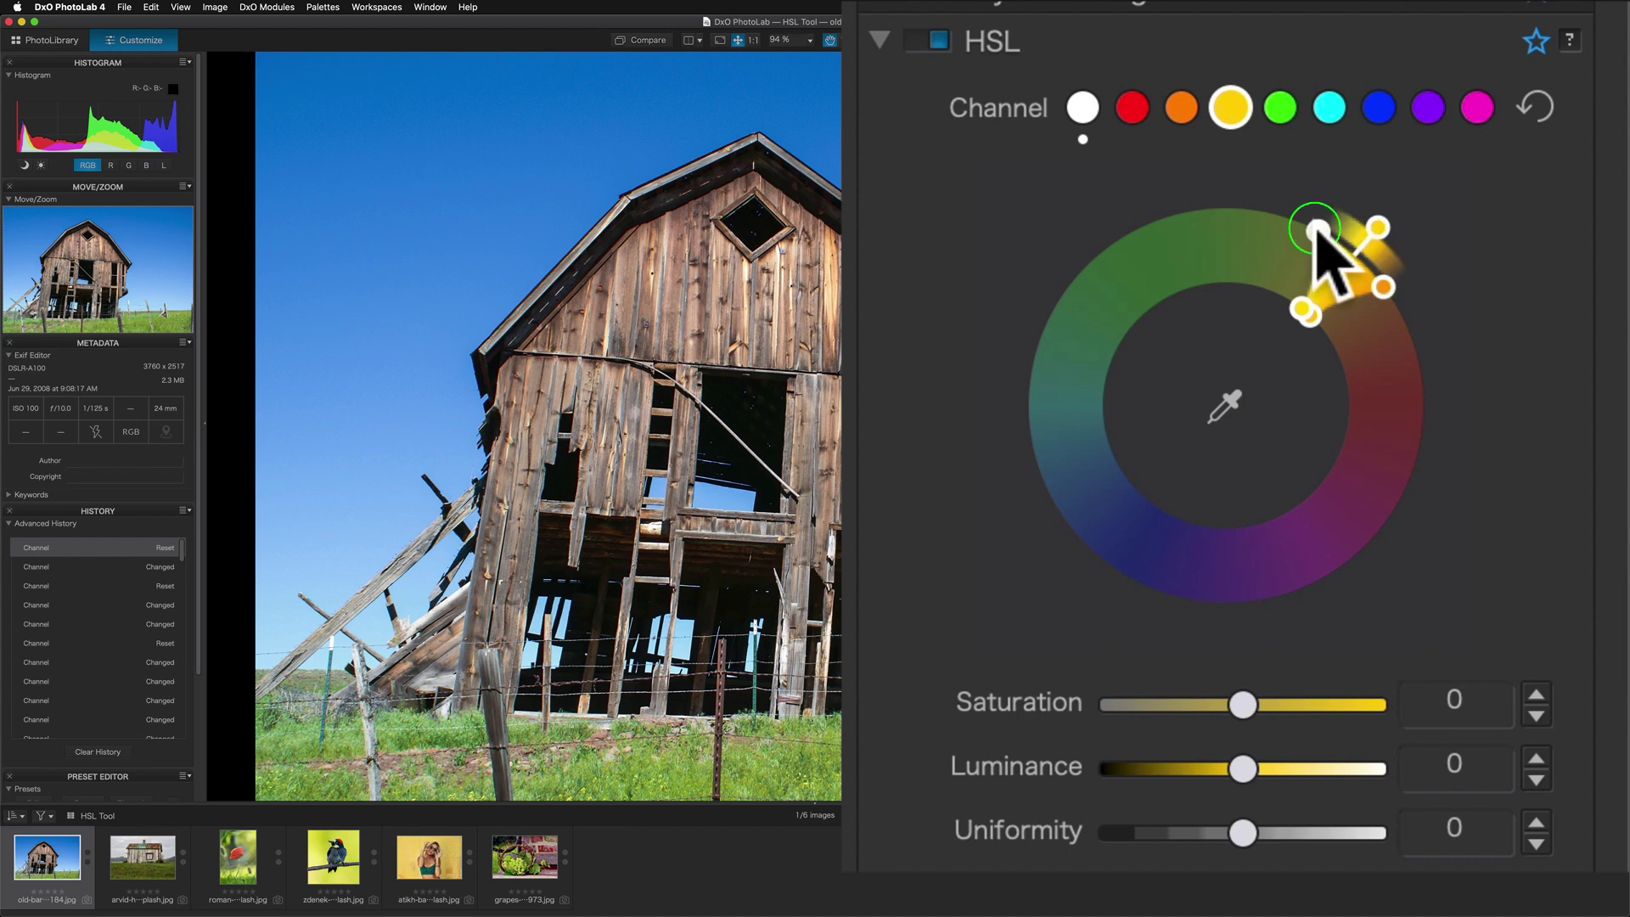
click(1300, 311)
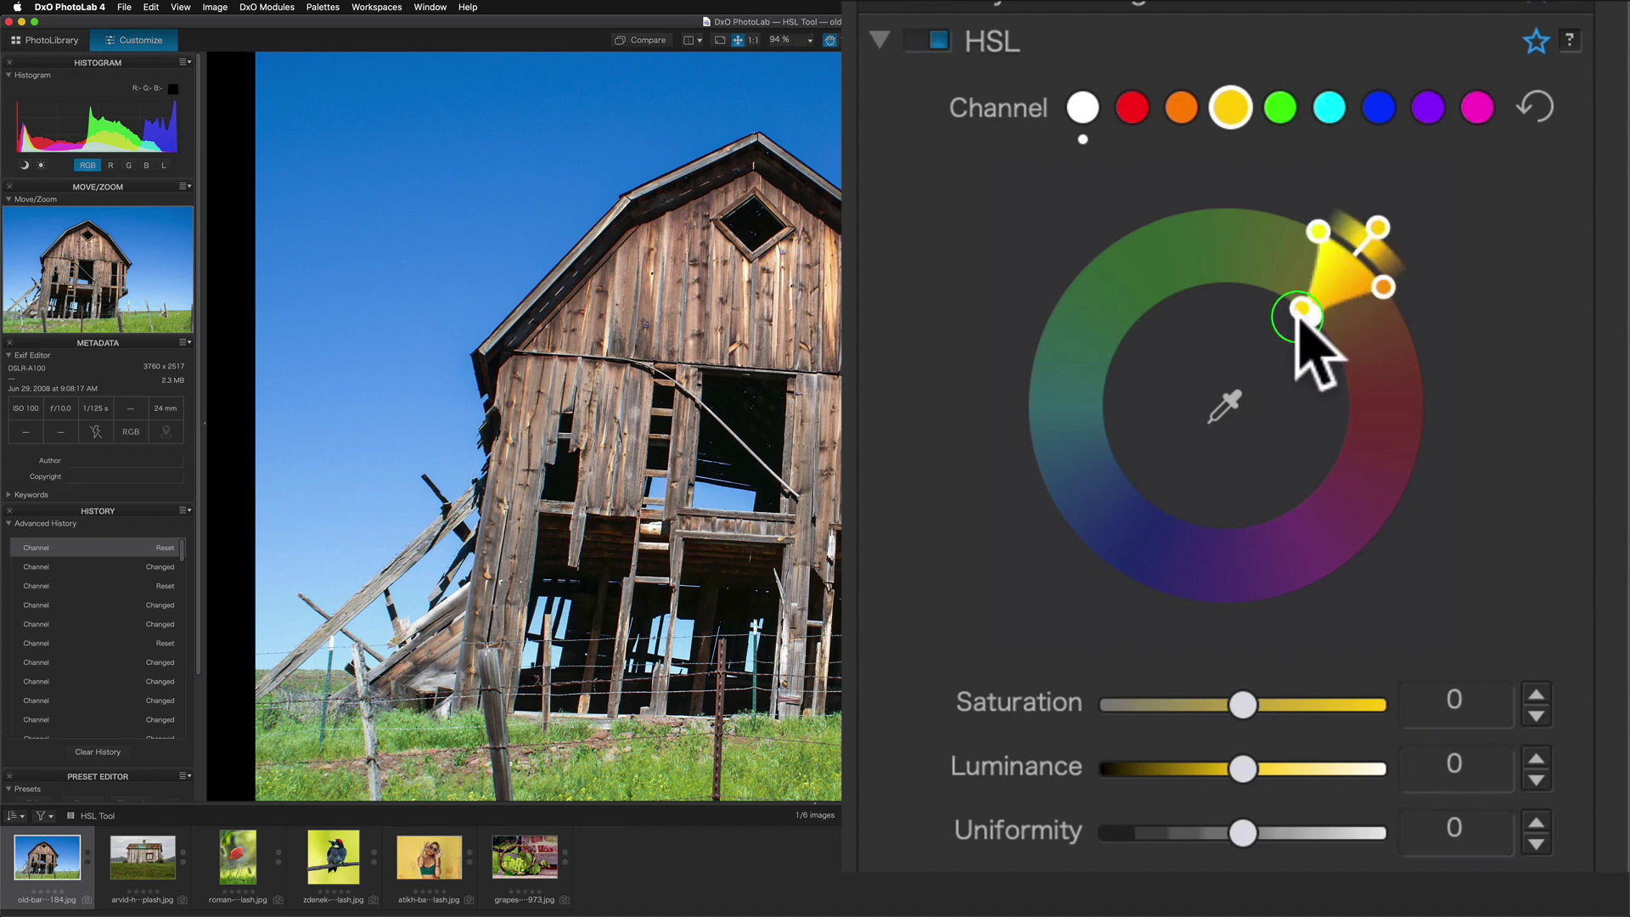
click(1299, 308)
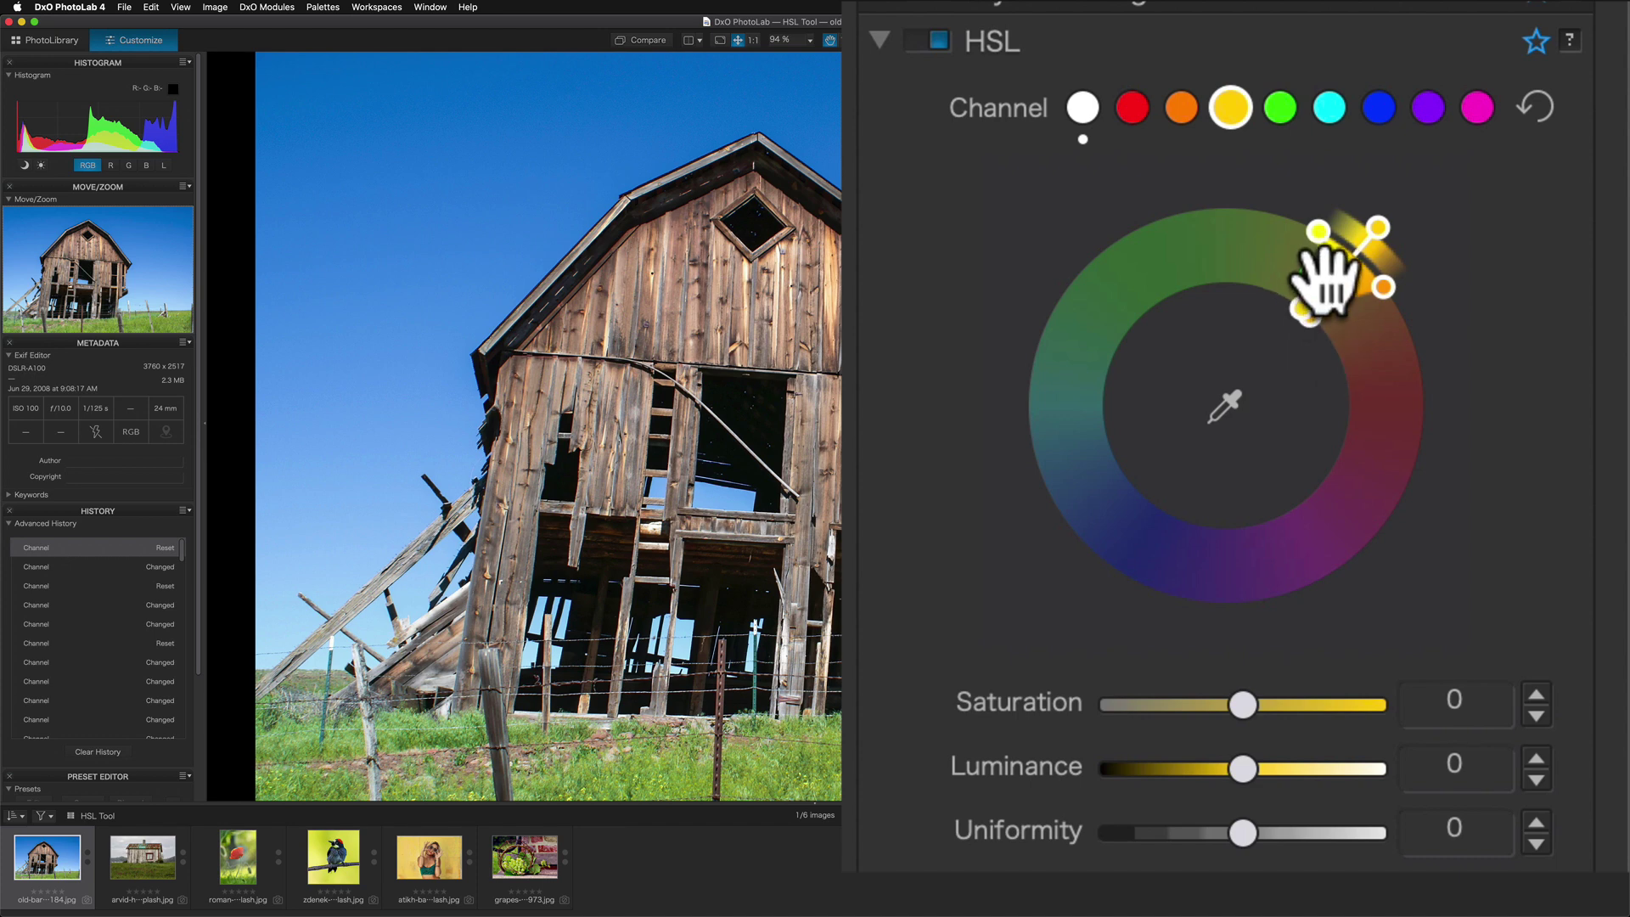
- Try widening and narrowing the yellow channel's core color range with the inner wheel handles, and reset the channel
click(1293, 306)
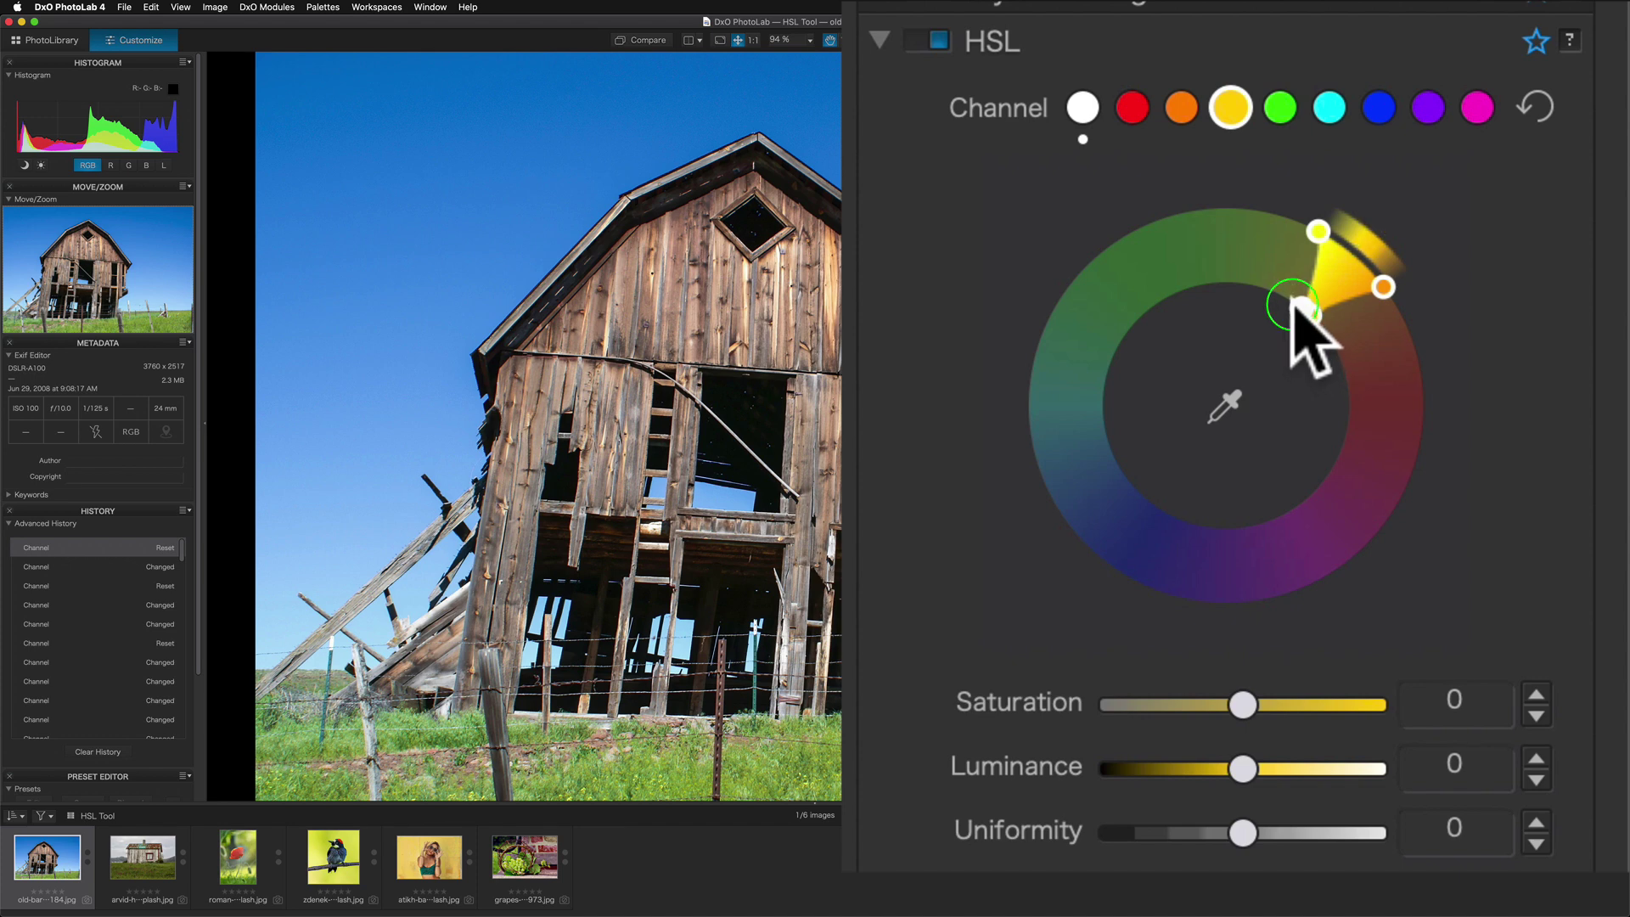
mouse_move(1292, 304)
mouse_down()
mouse_move(1191, 271)
mouse_move(1248, 281)
mouse_move(1344, 371)
mouse_up()
click(1312, 317)
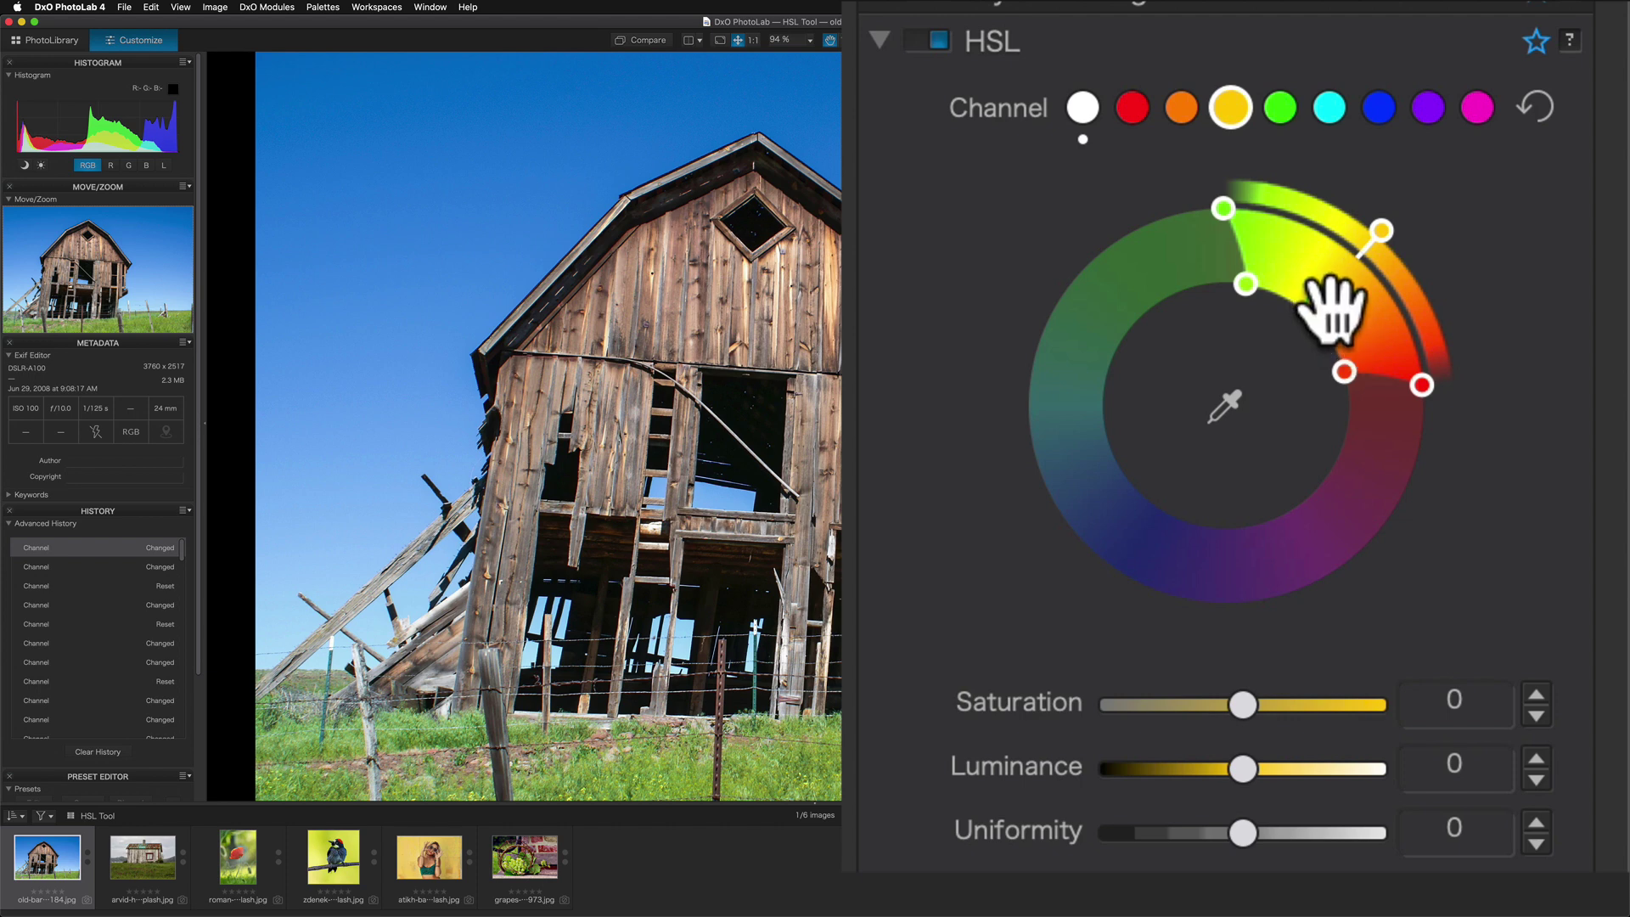
drag(1343, 370, 1323, 331)
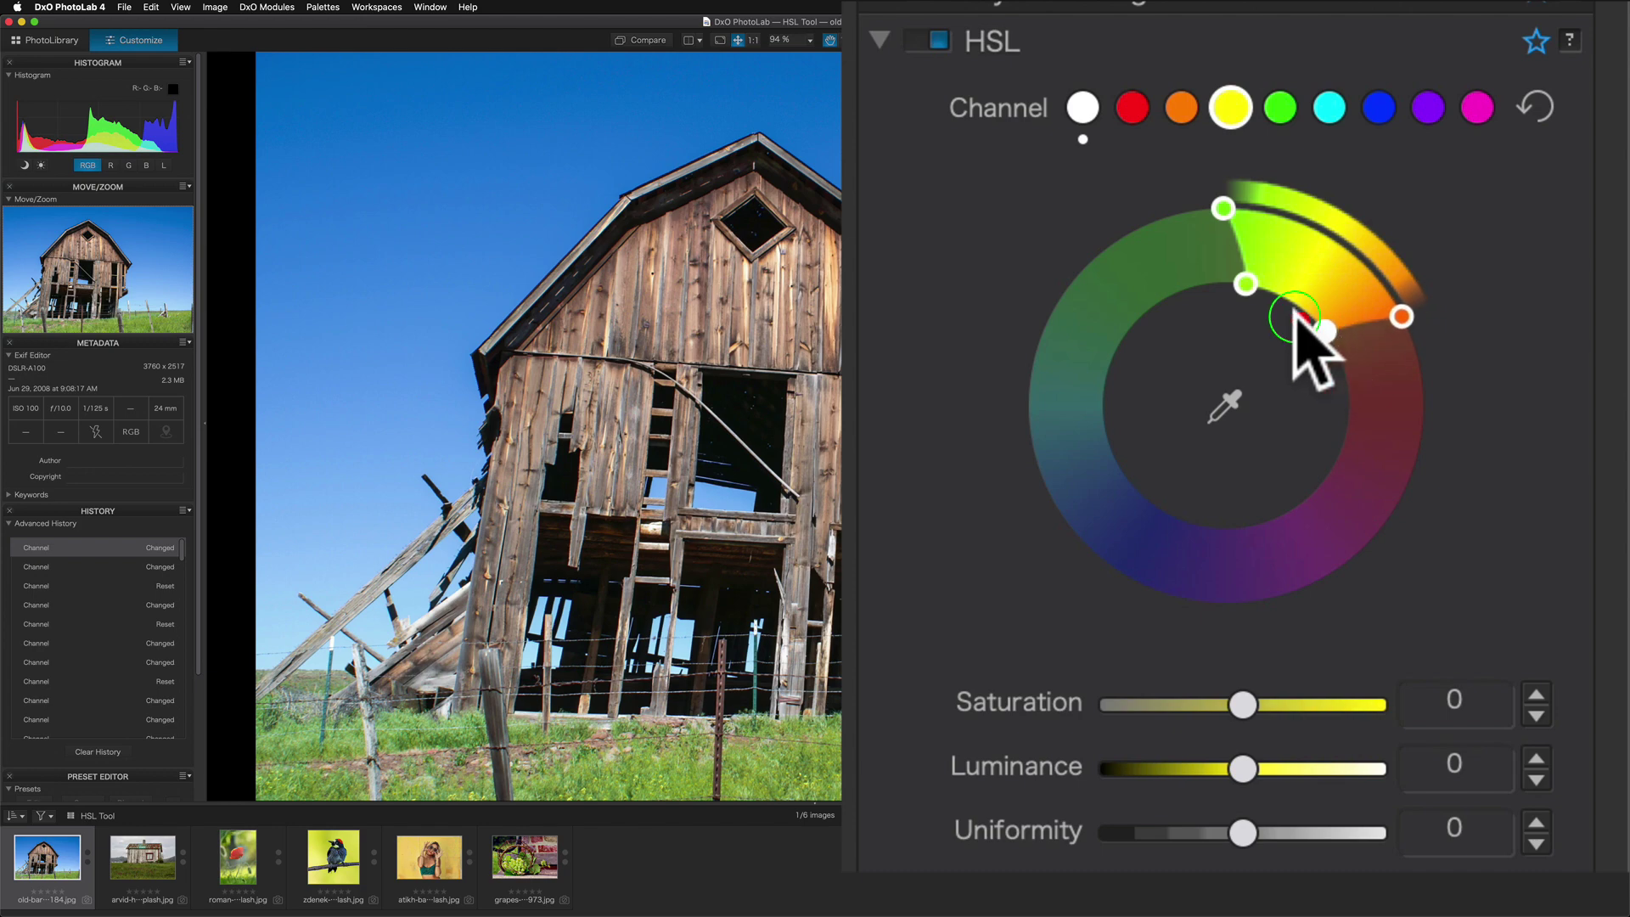
drag(1249, 289, 1286, 299)
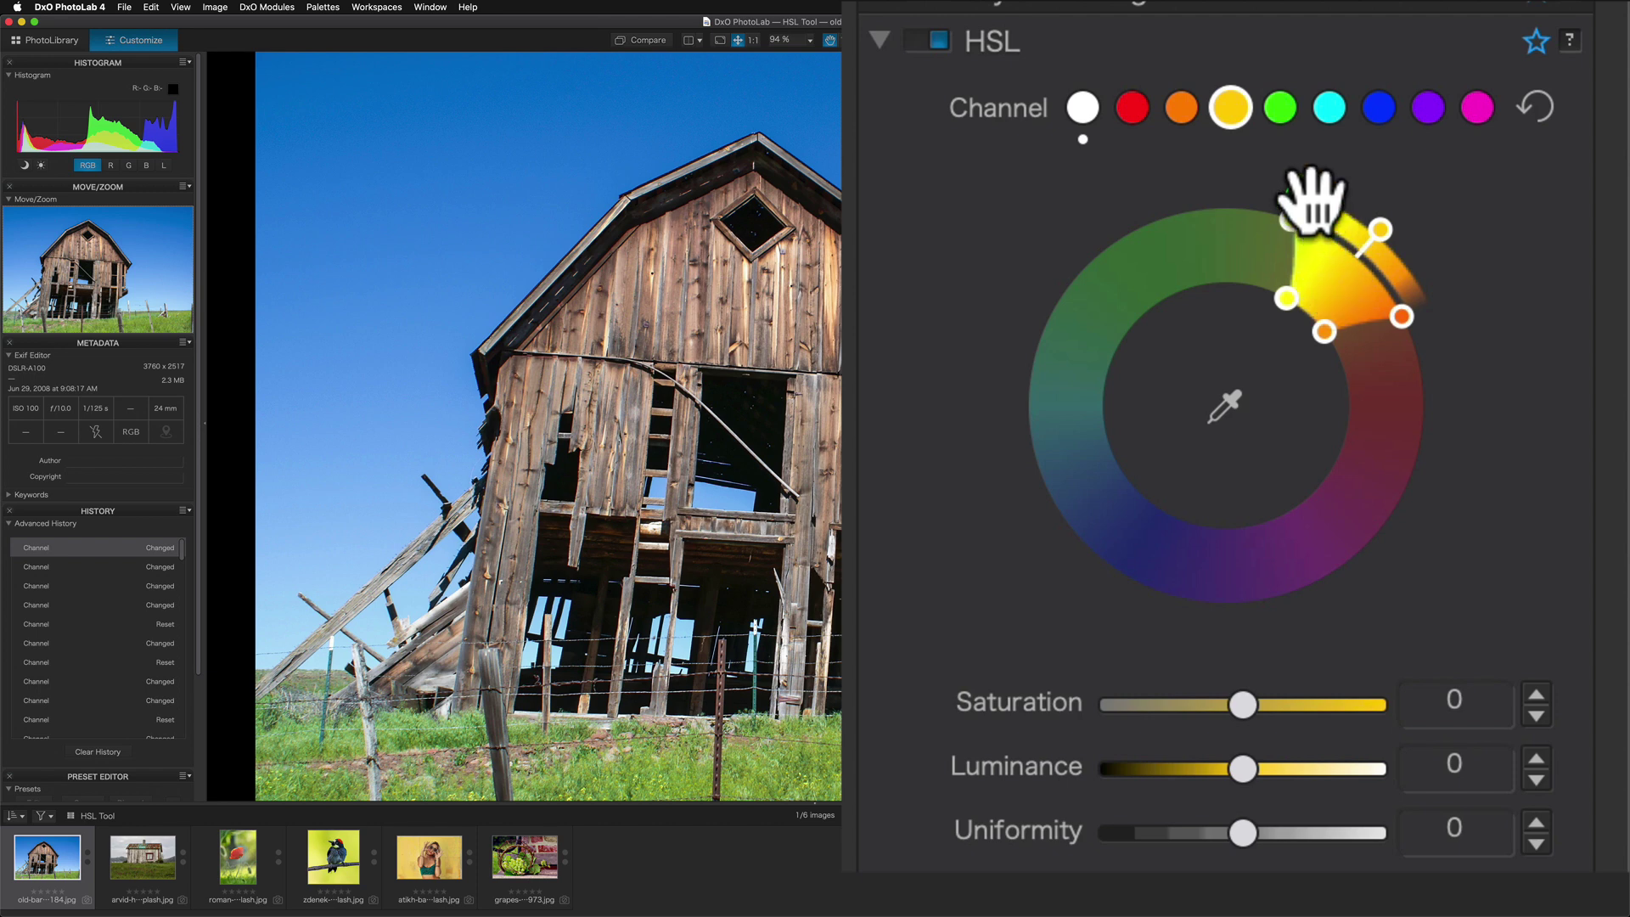
double_click(1230, 108)
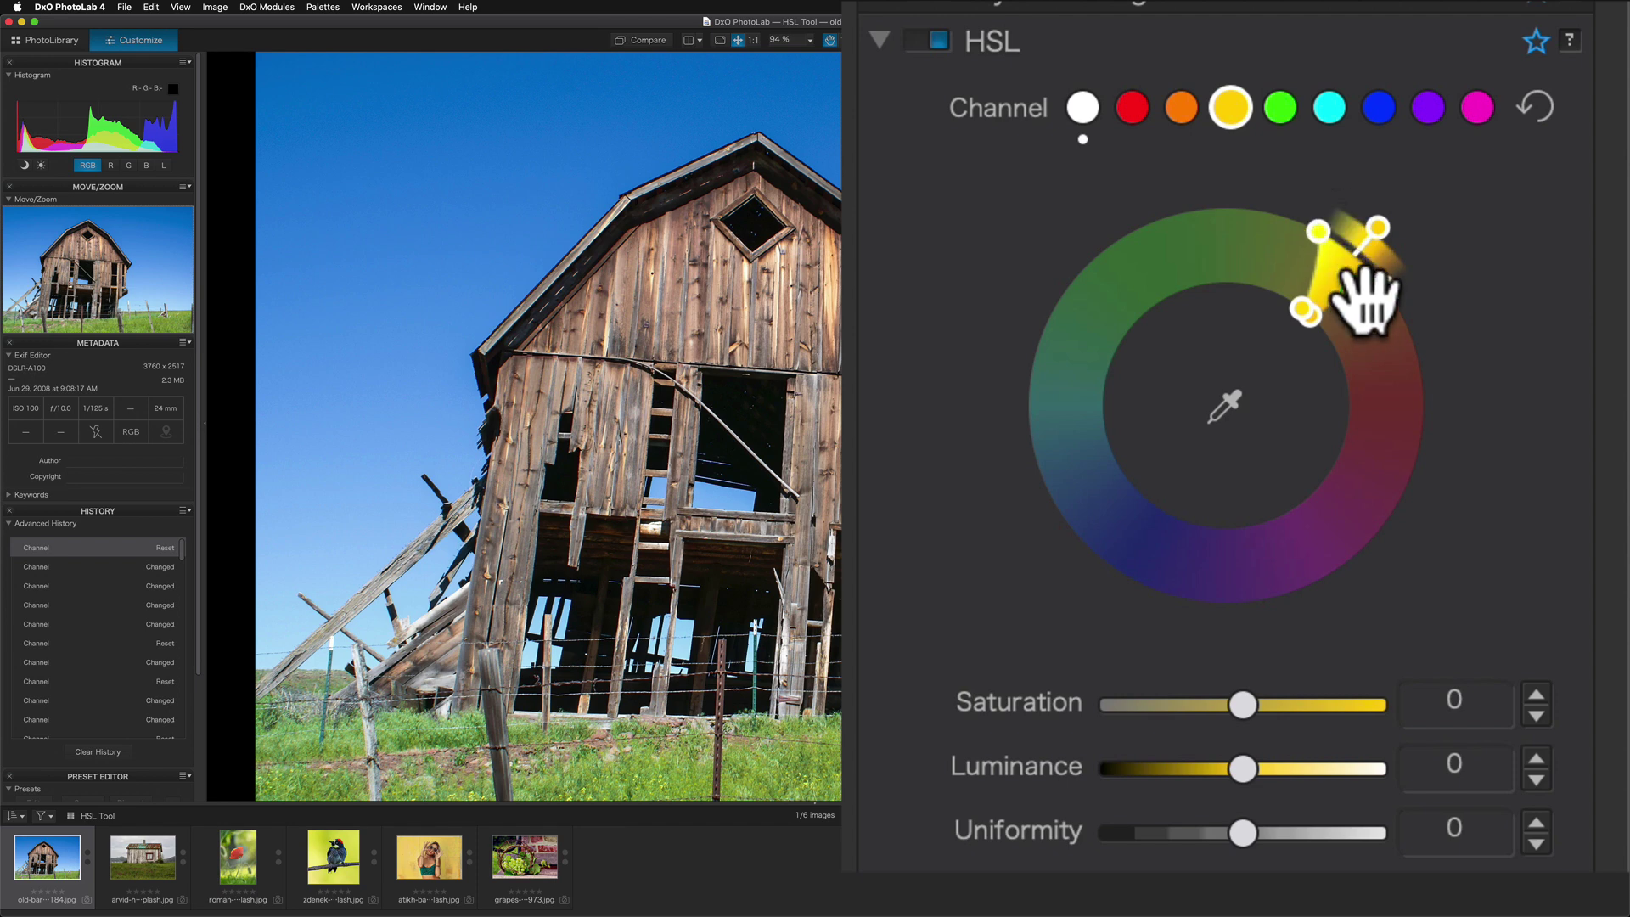
- Widen the yellow channel's outer transition range on the color wheel toward green on one side and red on the other
click(1318, 231)
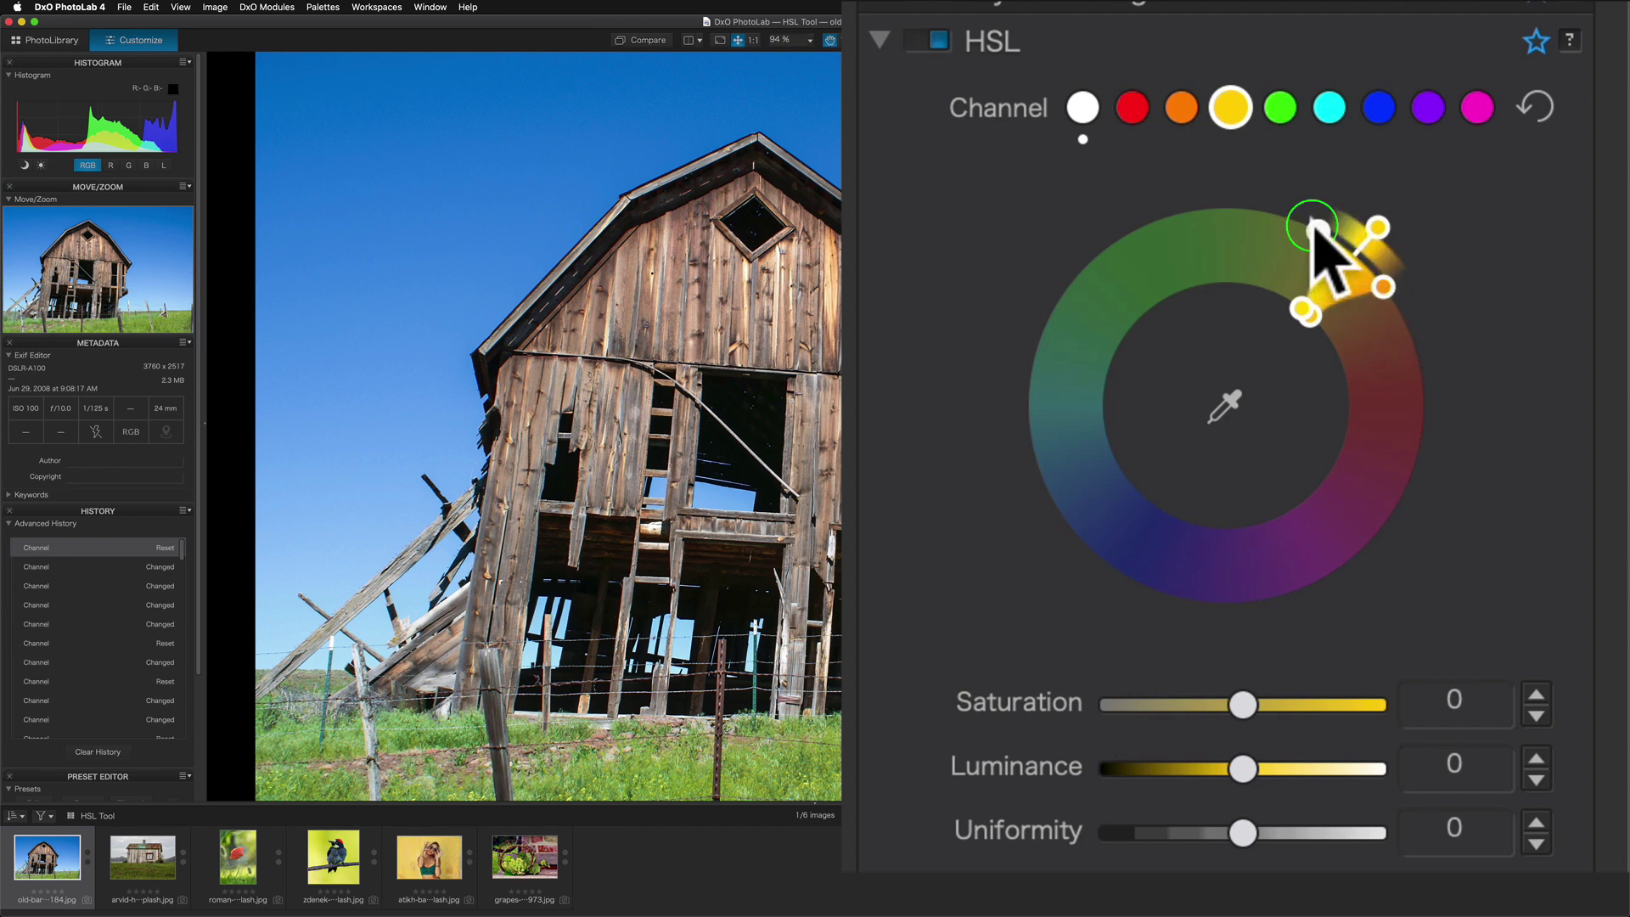
click(1298, 233)
click(1313, 228)
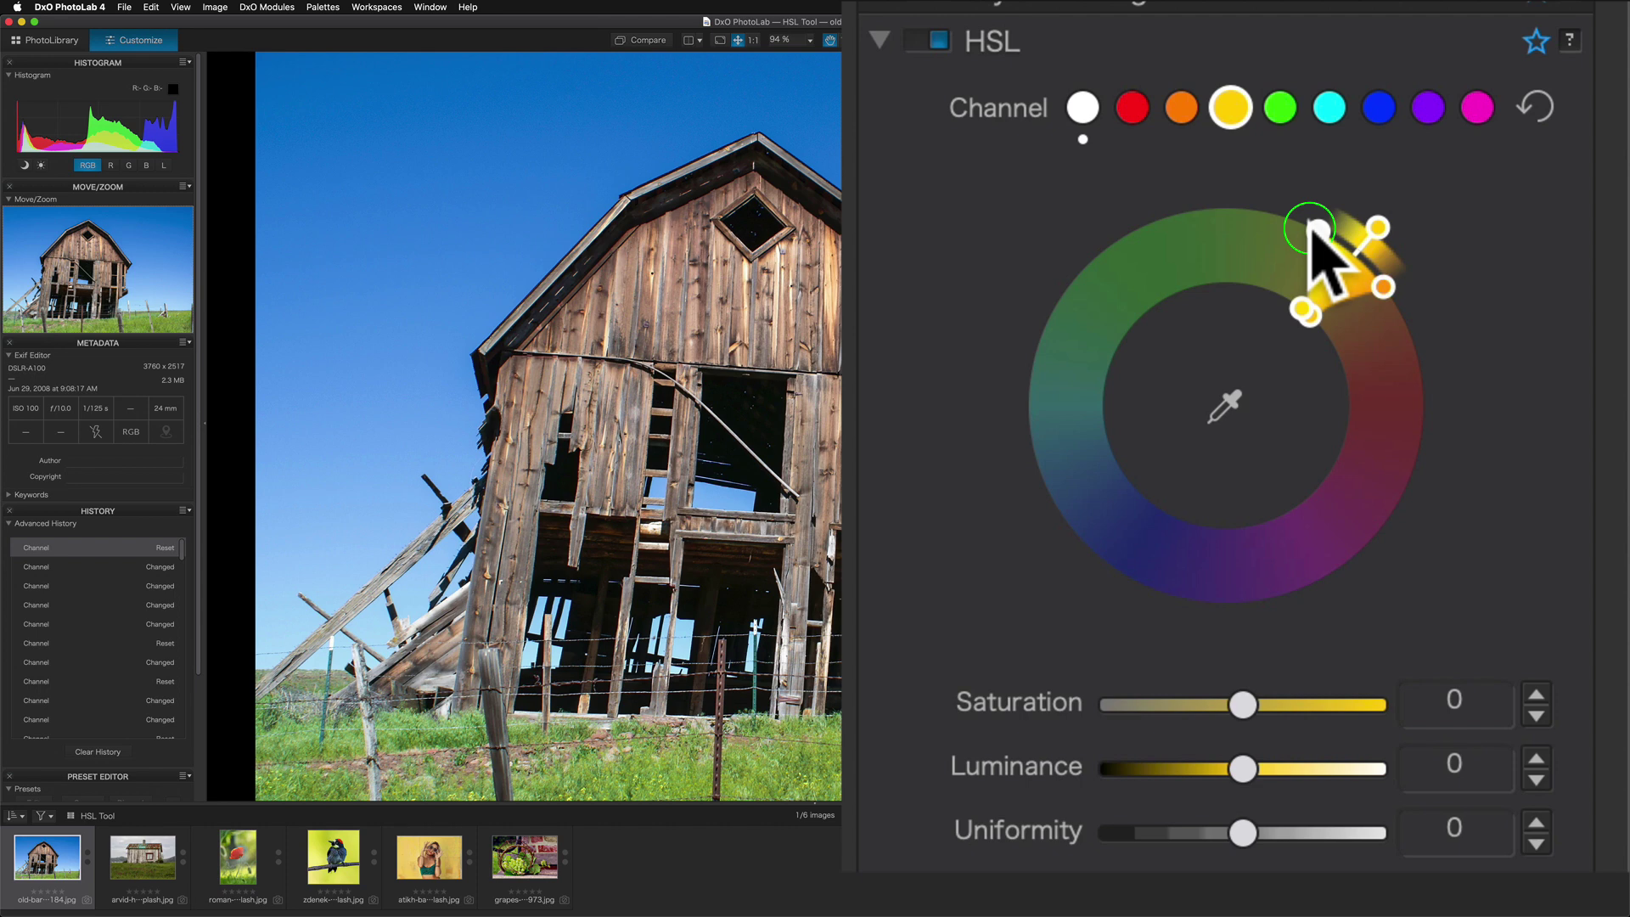
drag(1314, 226, 1249, 210)
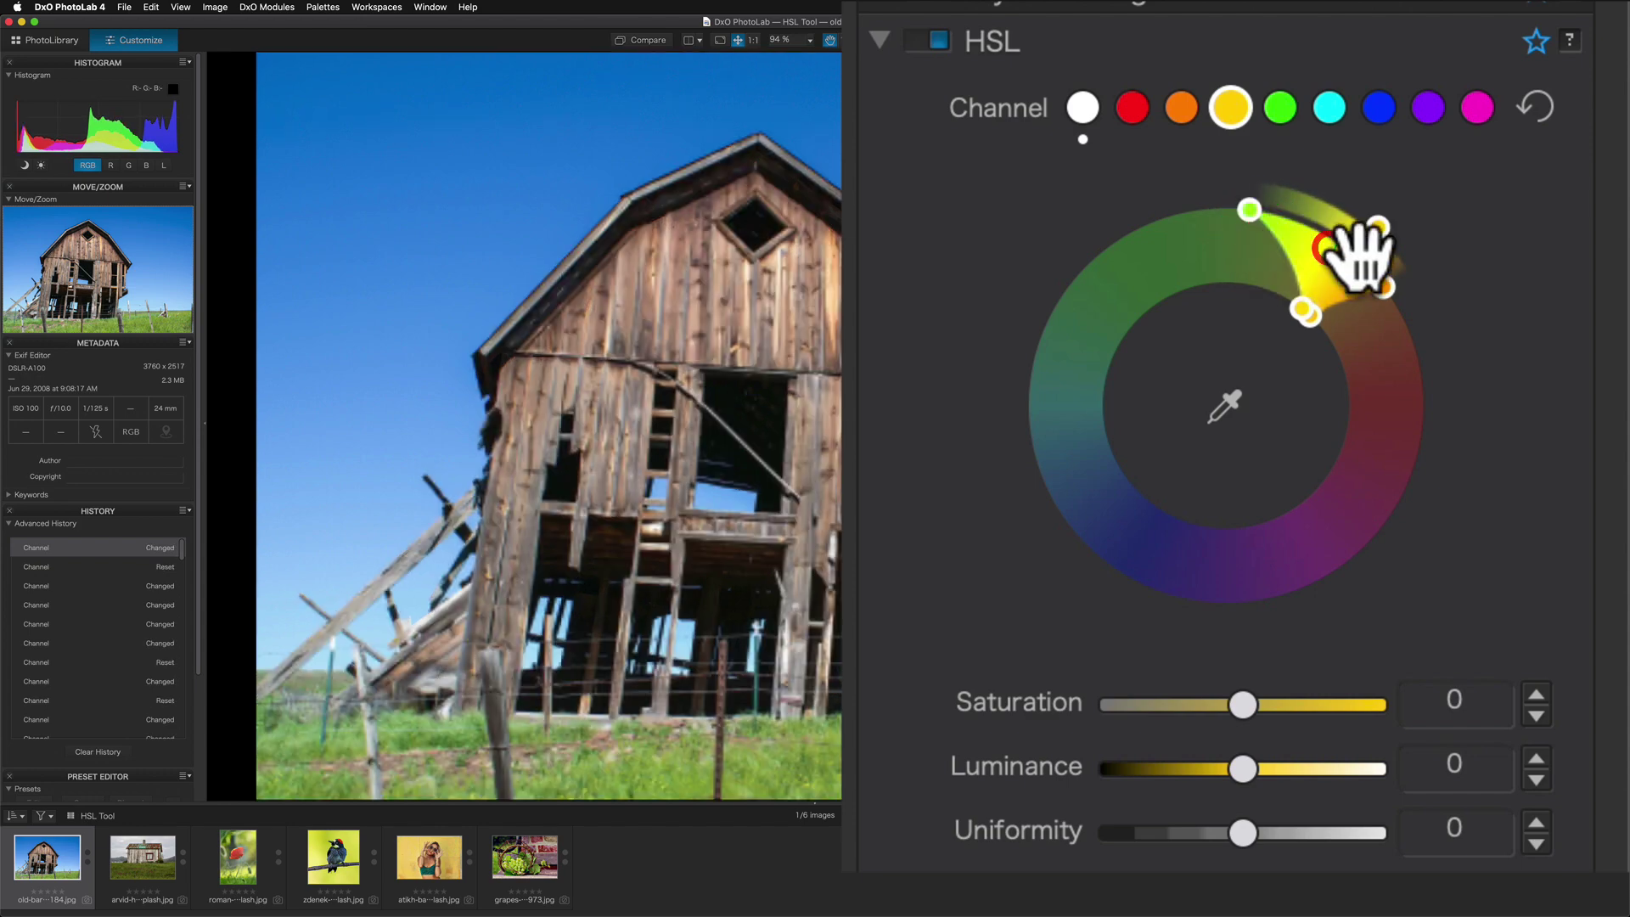
click(1381, 286)
drag(1382, 286, 1416, 339)
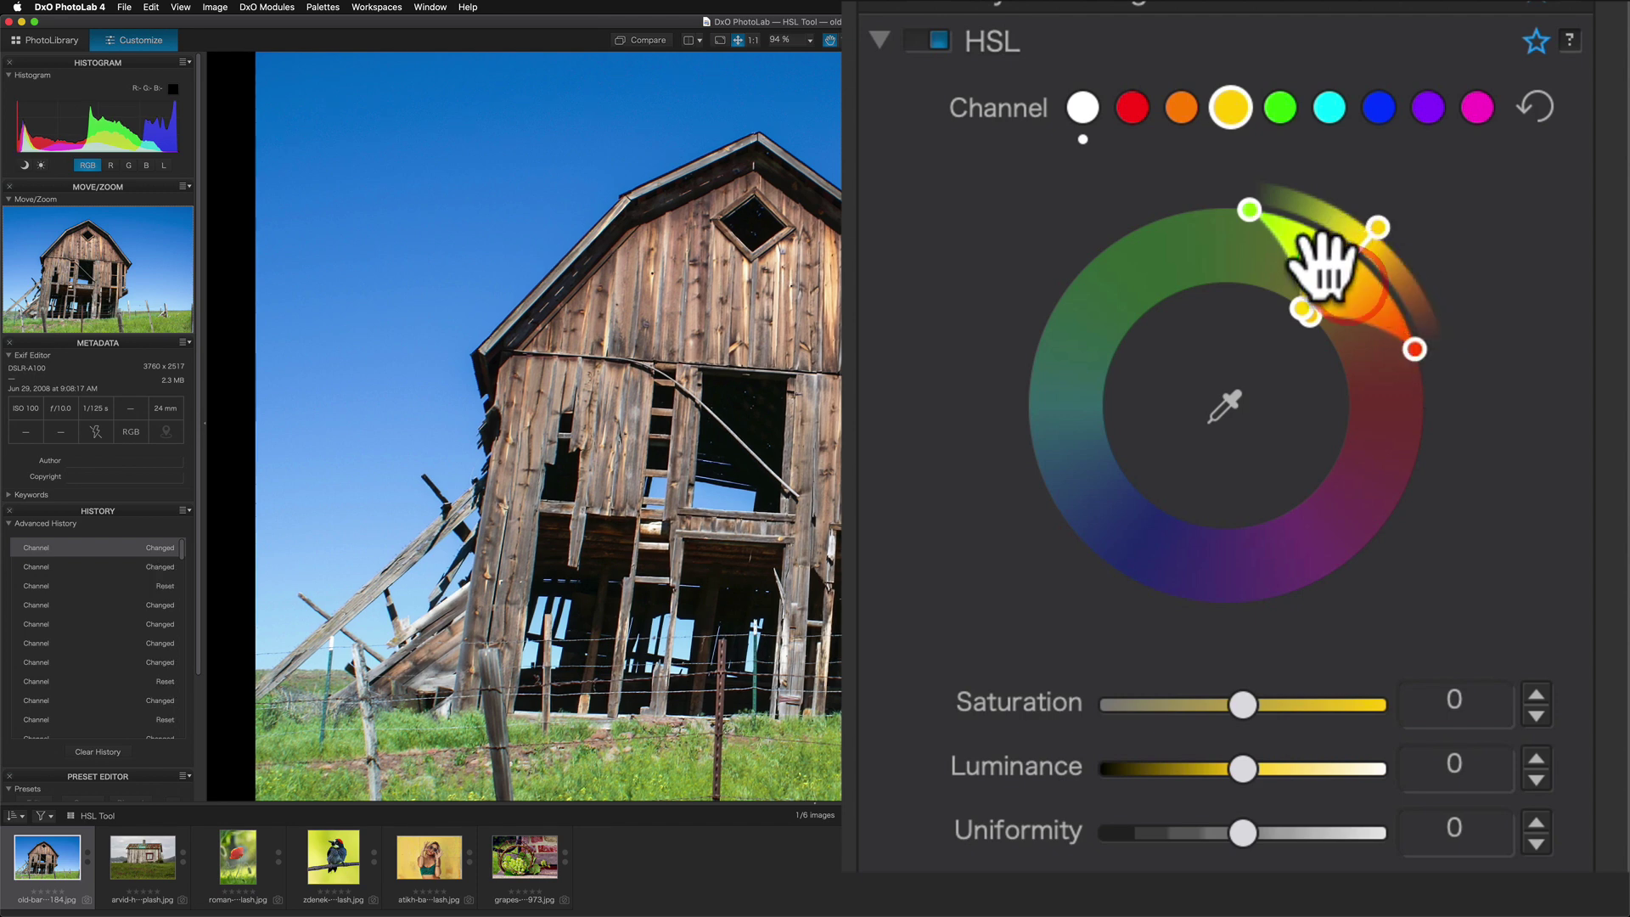
- Narrow the yellow channel's outer transition range on both sides and reset the channel
click(1256, 212)
drag(1255, 212, 1322, 232)
click(1415, 349)
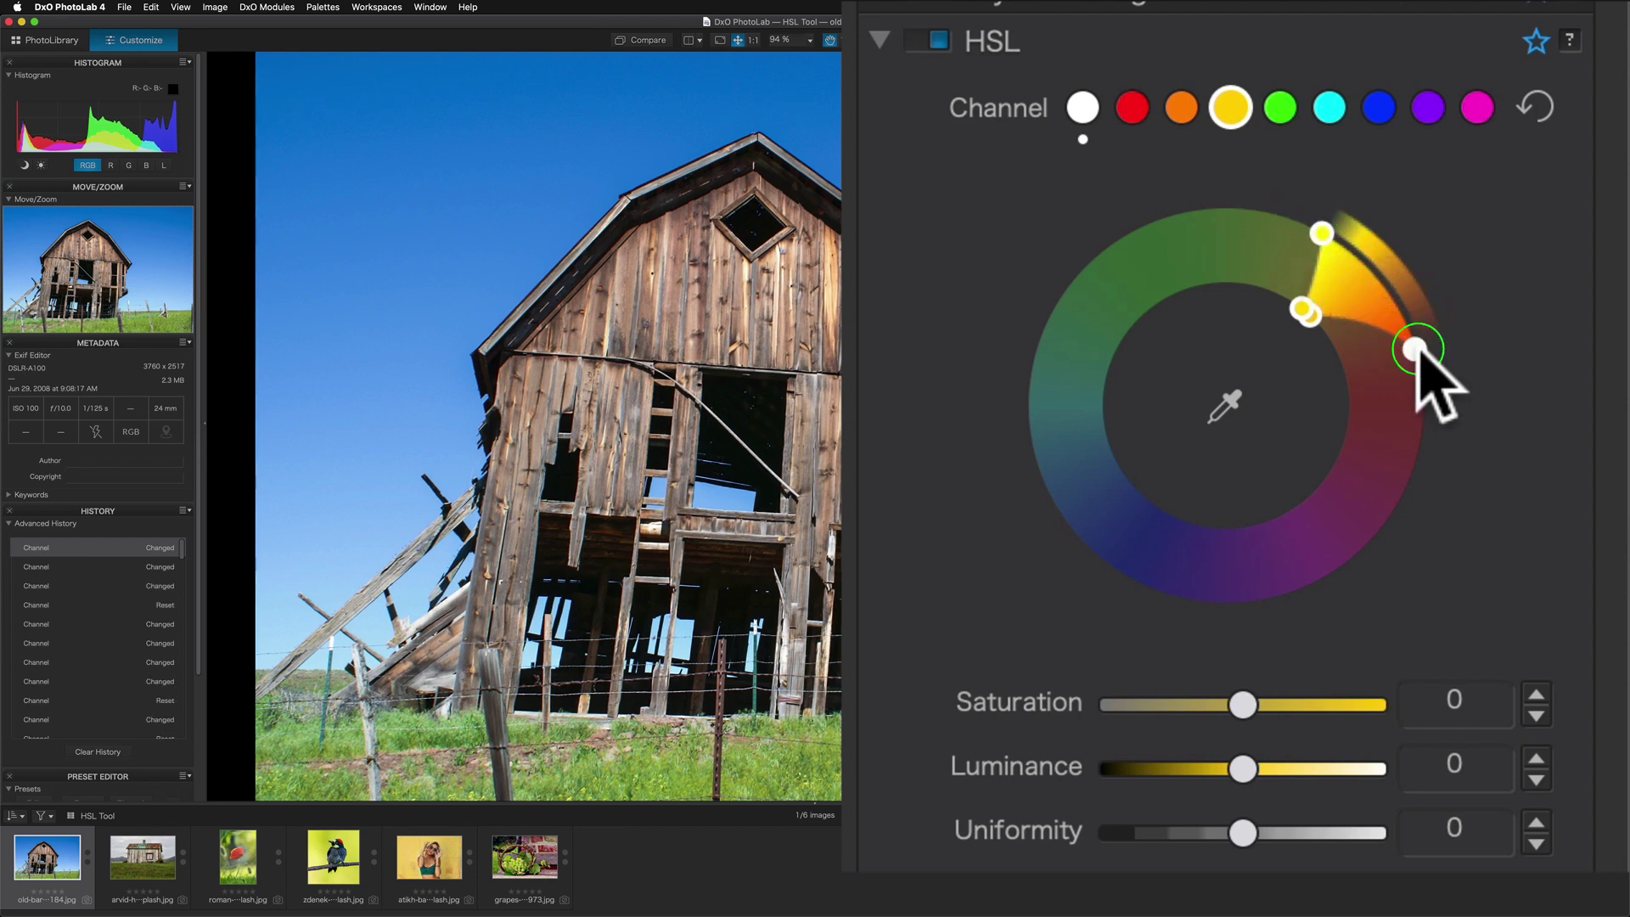
drag(1416, 350, 1389, 297)
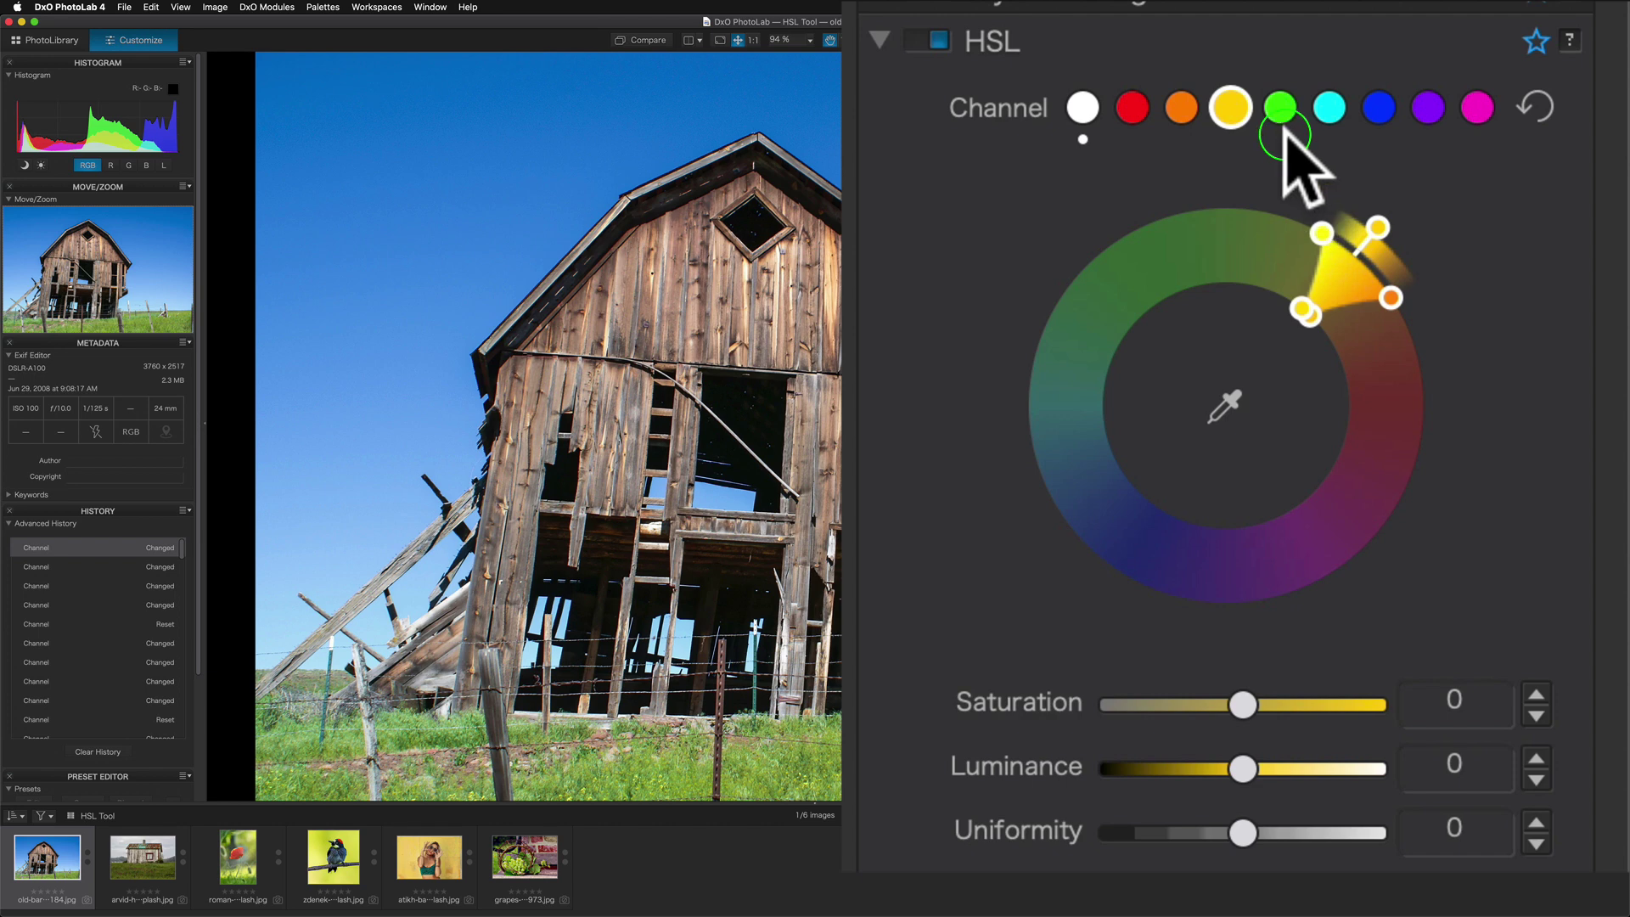
double_click(1233, 103)
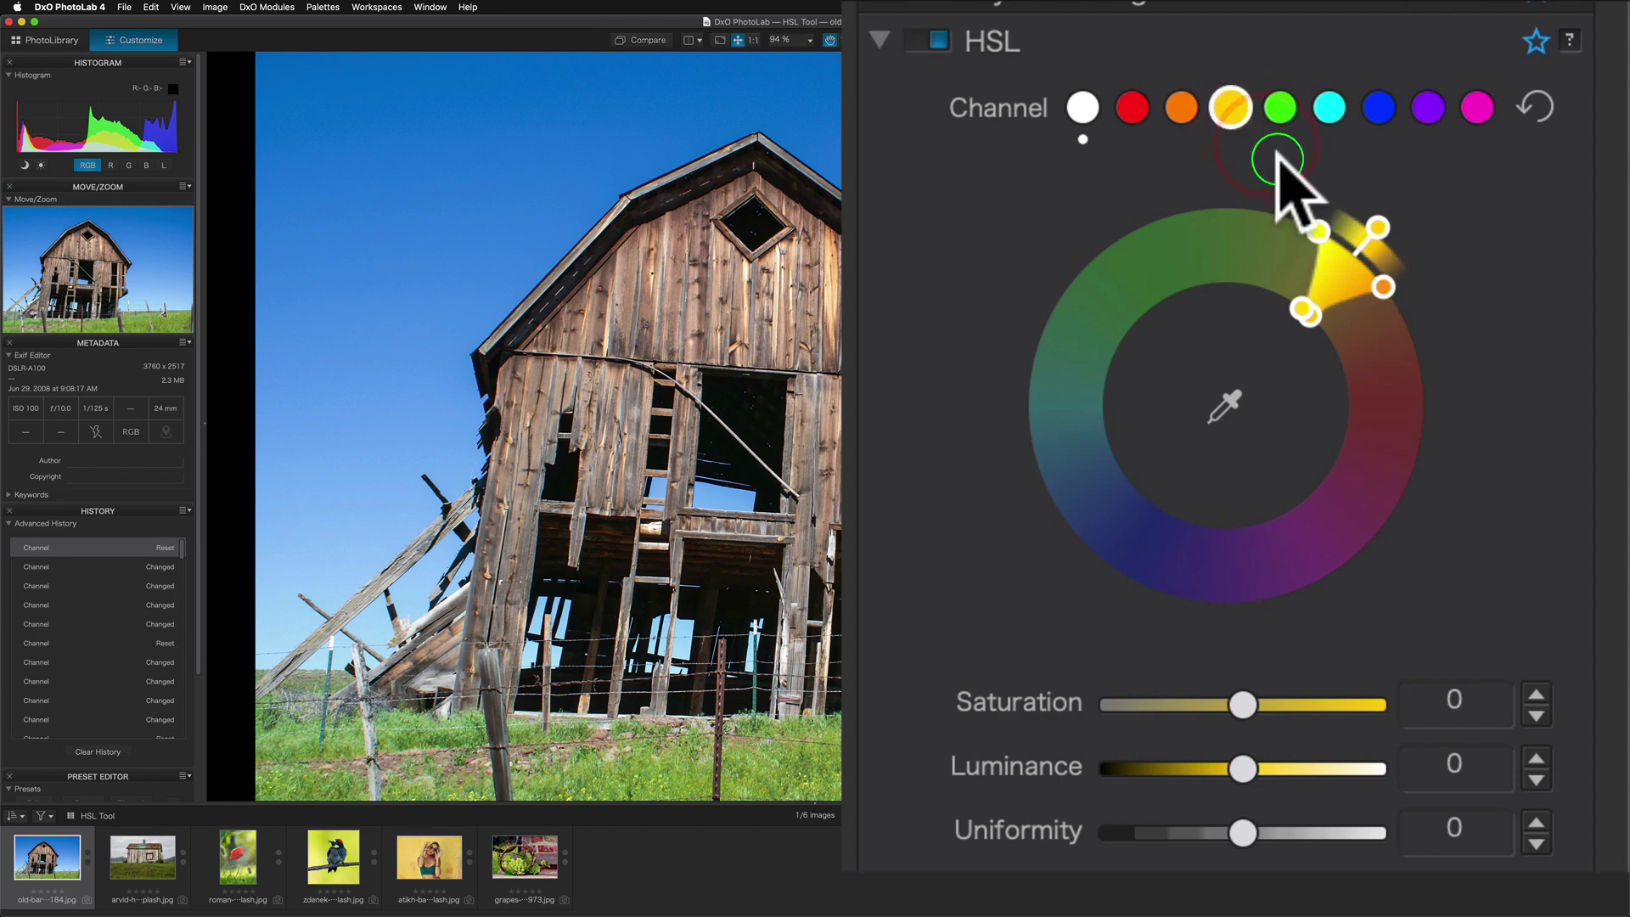
- Try moving the yellow channel's hue handle on the outer edge of the color wheel
click(1376, 226)
mouse_move(1376, 225)
mouse_down()
mouse_move(1448, 335)
mouse_move(1448, 510)
mouse_move(1339, 619)
mouse_move(1037, 394)
mouse_move(1164, 538)
mouse_move(1463, 329)
mouse_move(1417, 175)
mouse_up()
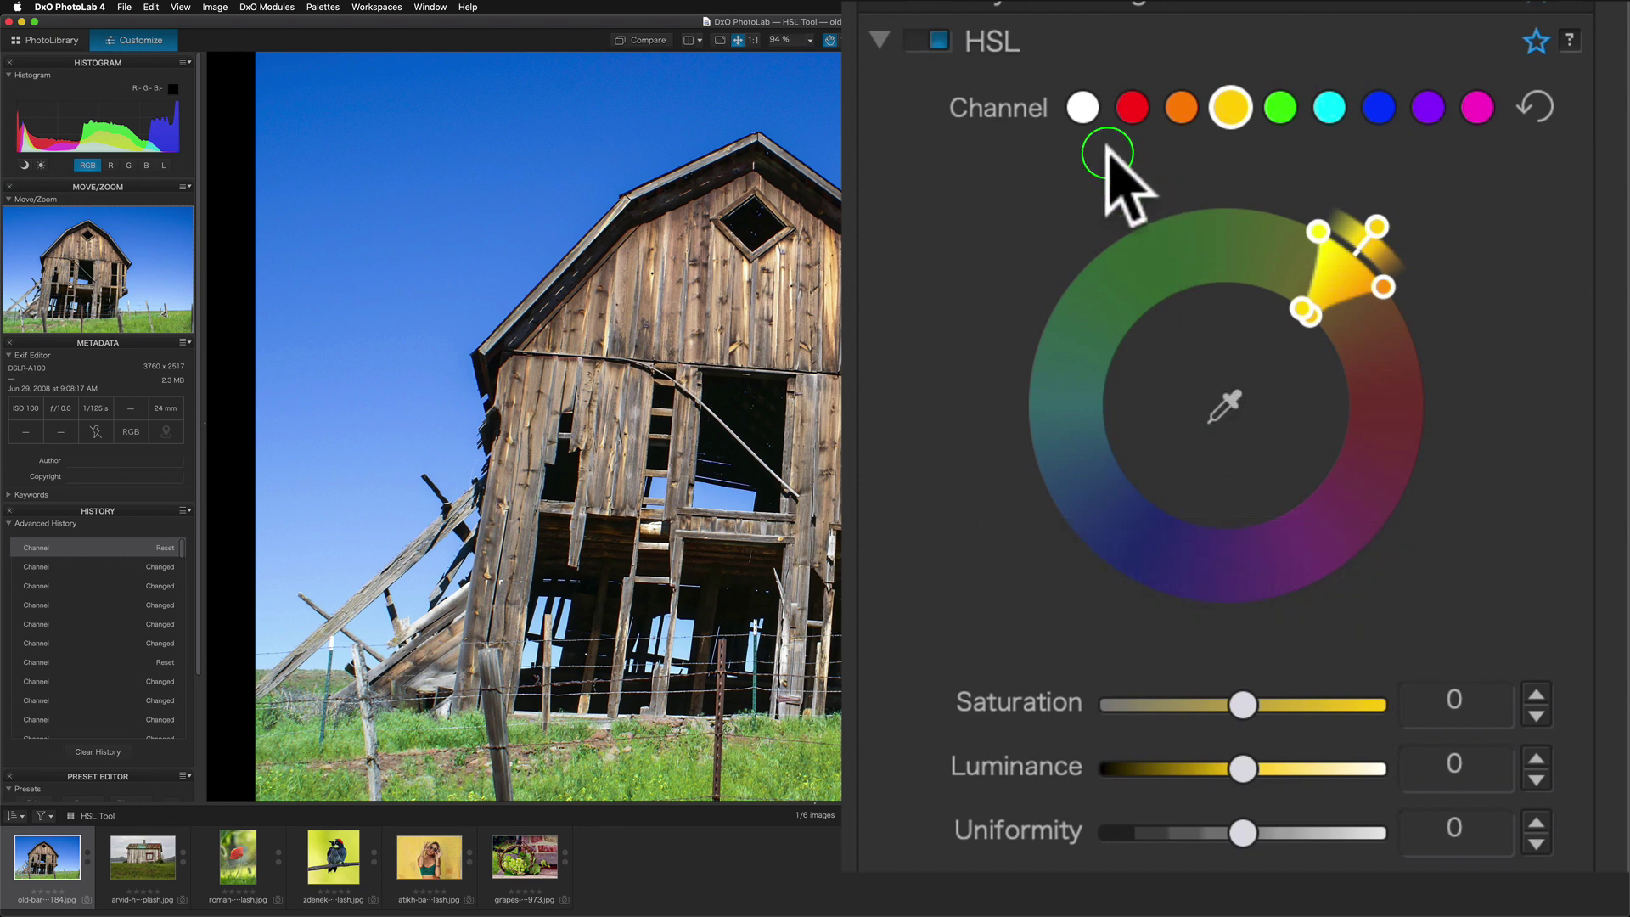
- Try centering the green channel on the grass color with the Hue Picker, close the picker and reset all channels
click(1084, 107)
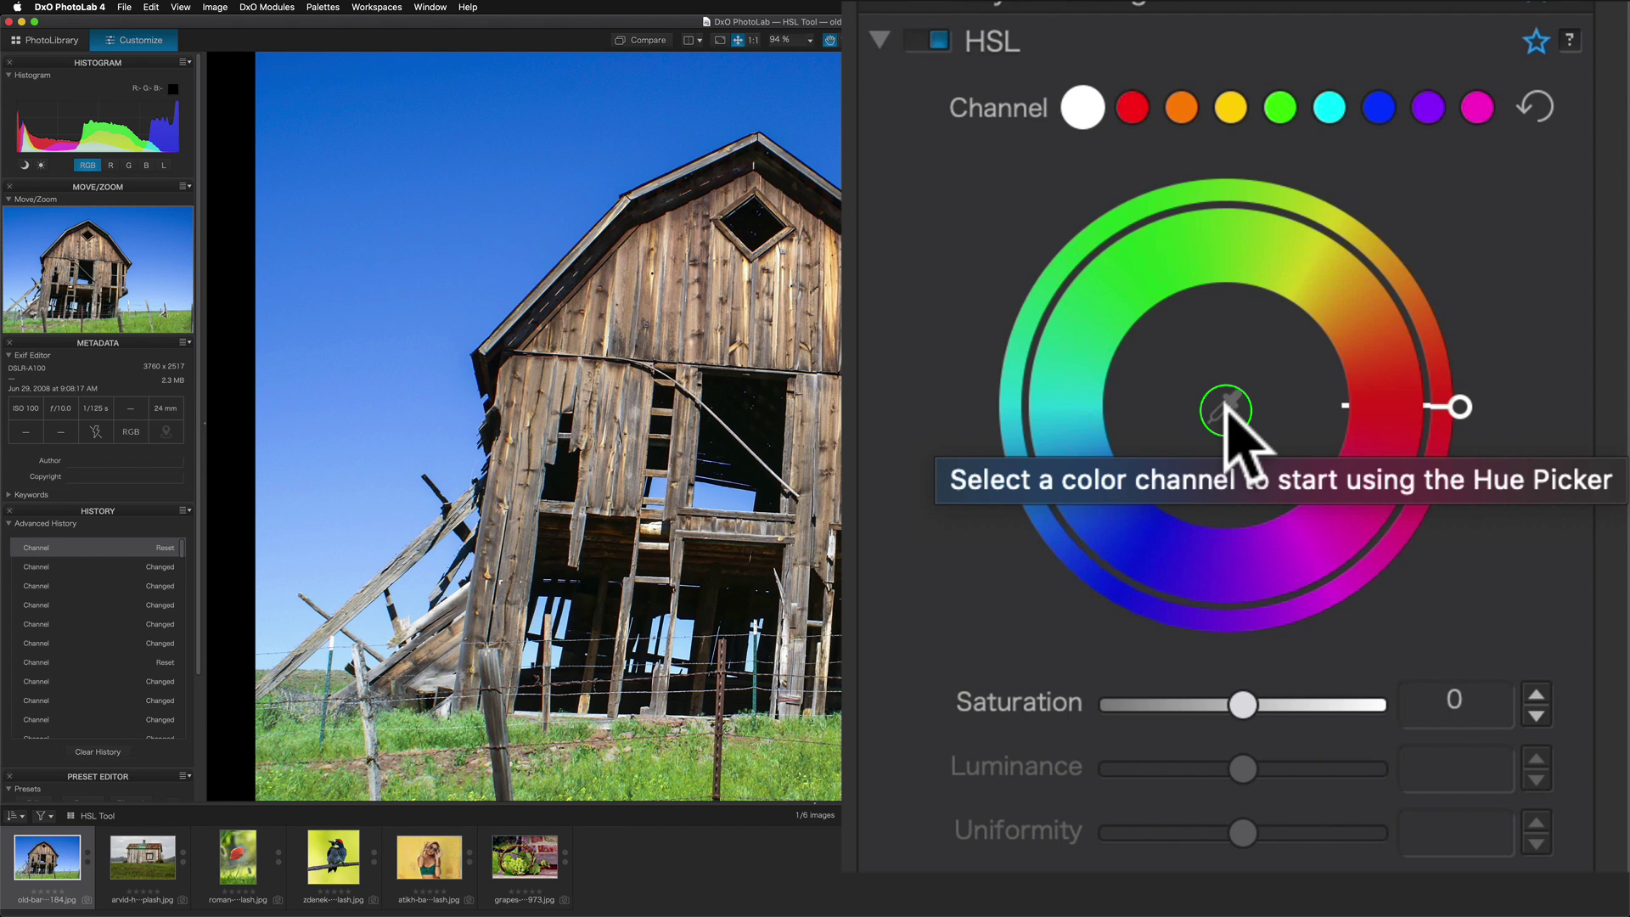
click(1279, 104)
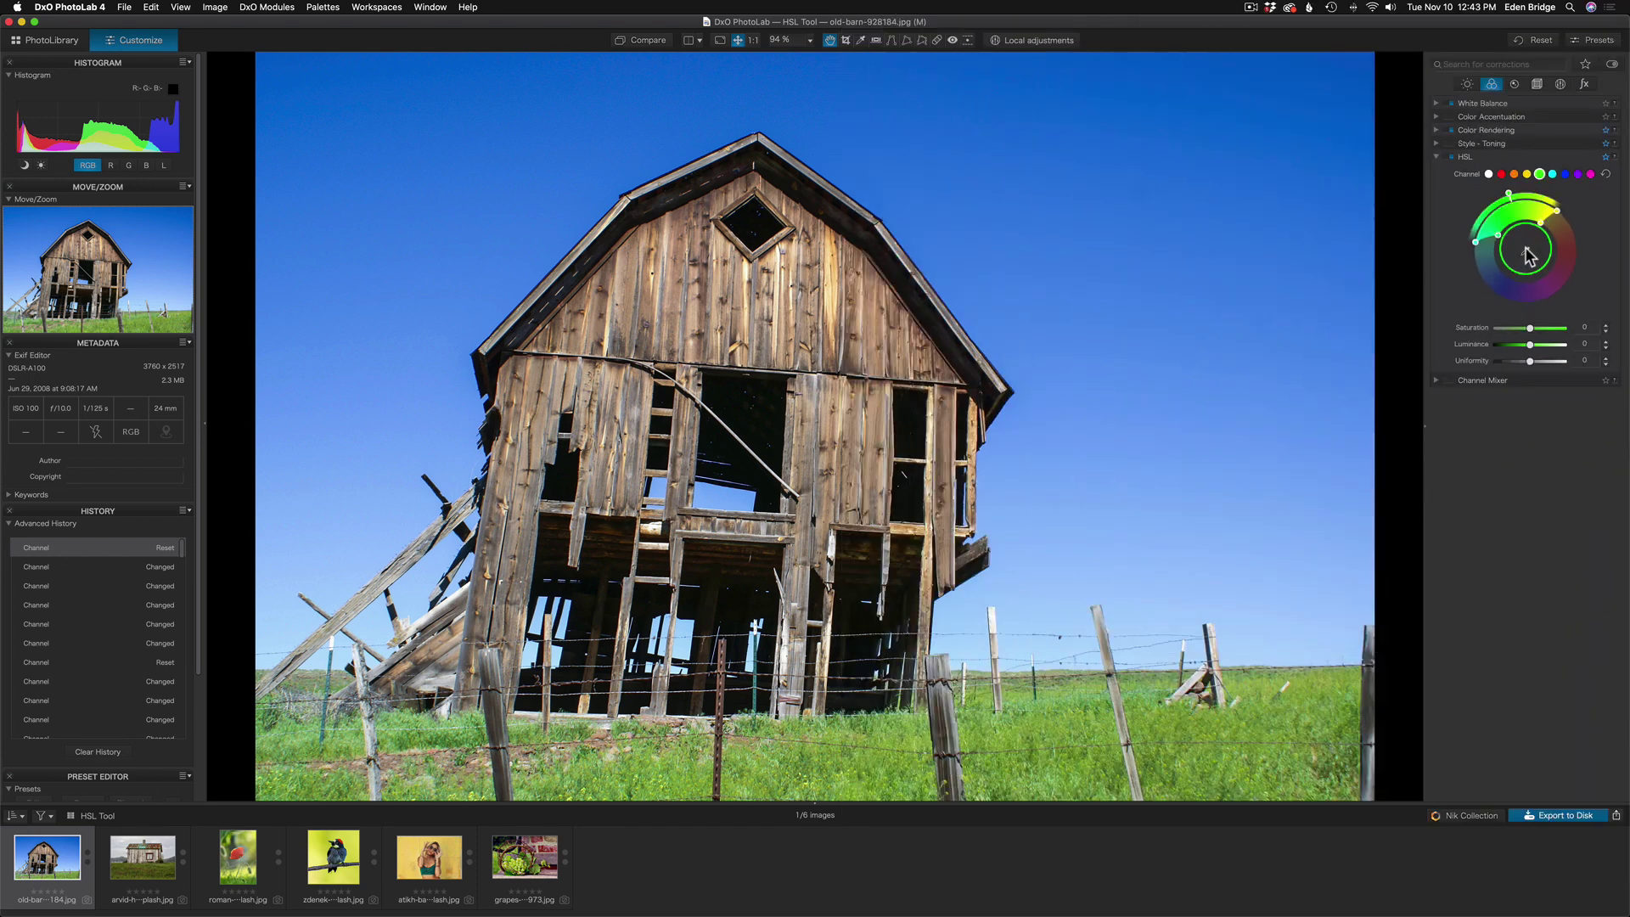
click(1527, 252)
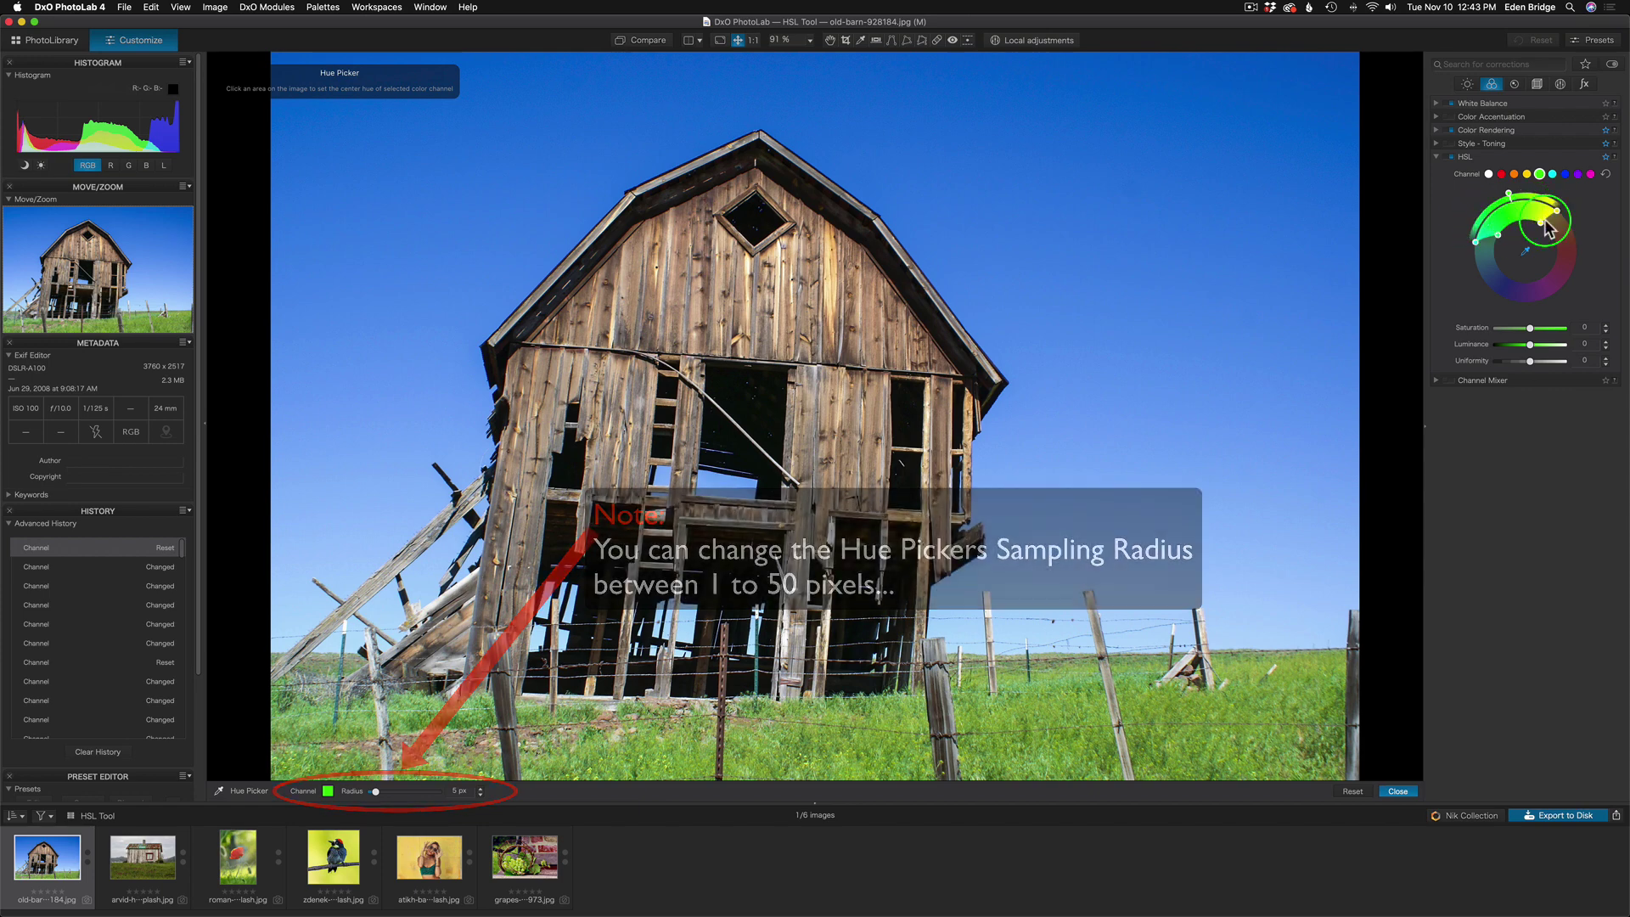
click(1165, 698)
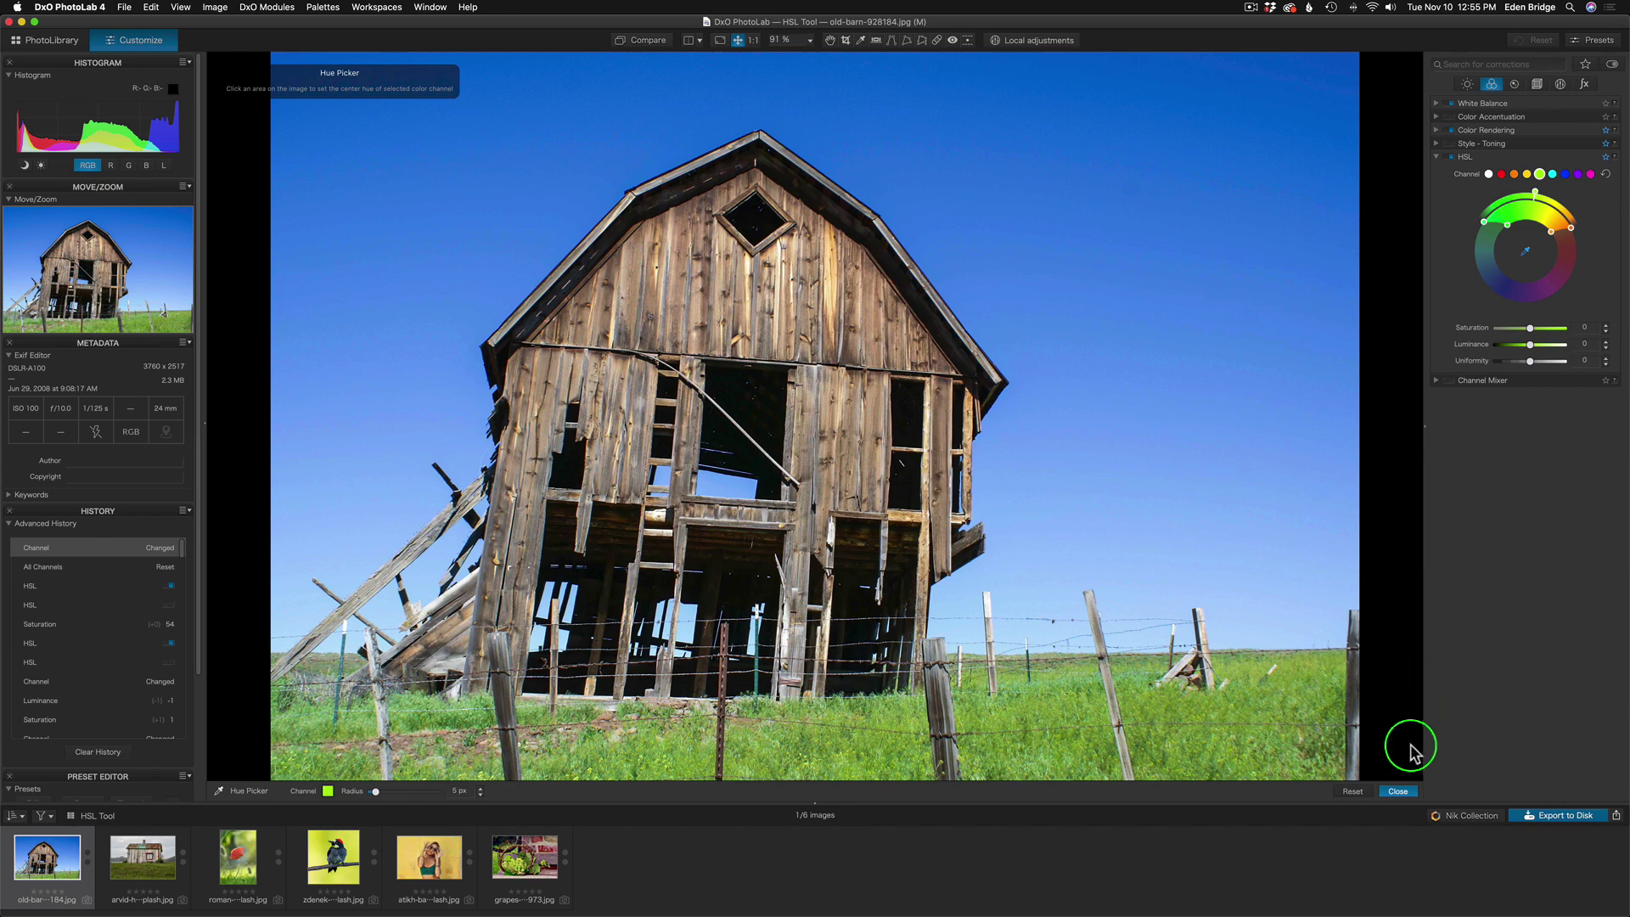
click(1399, 791)
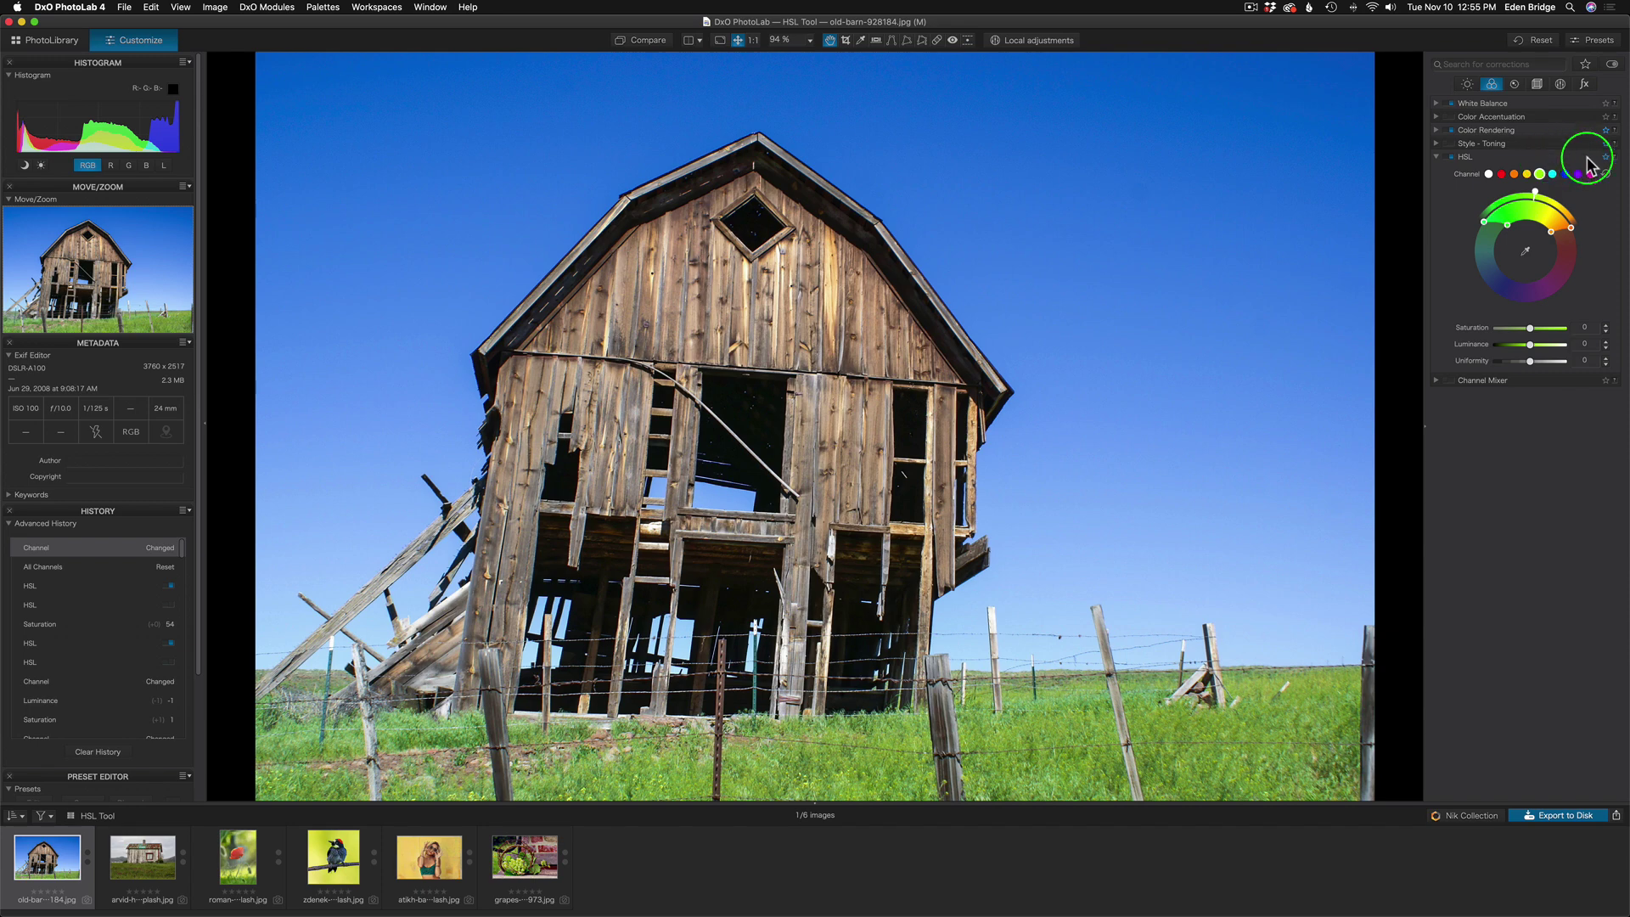
click(1606, 174)
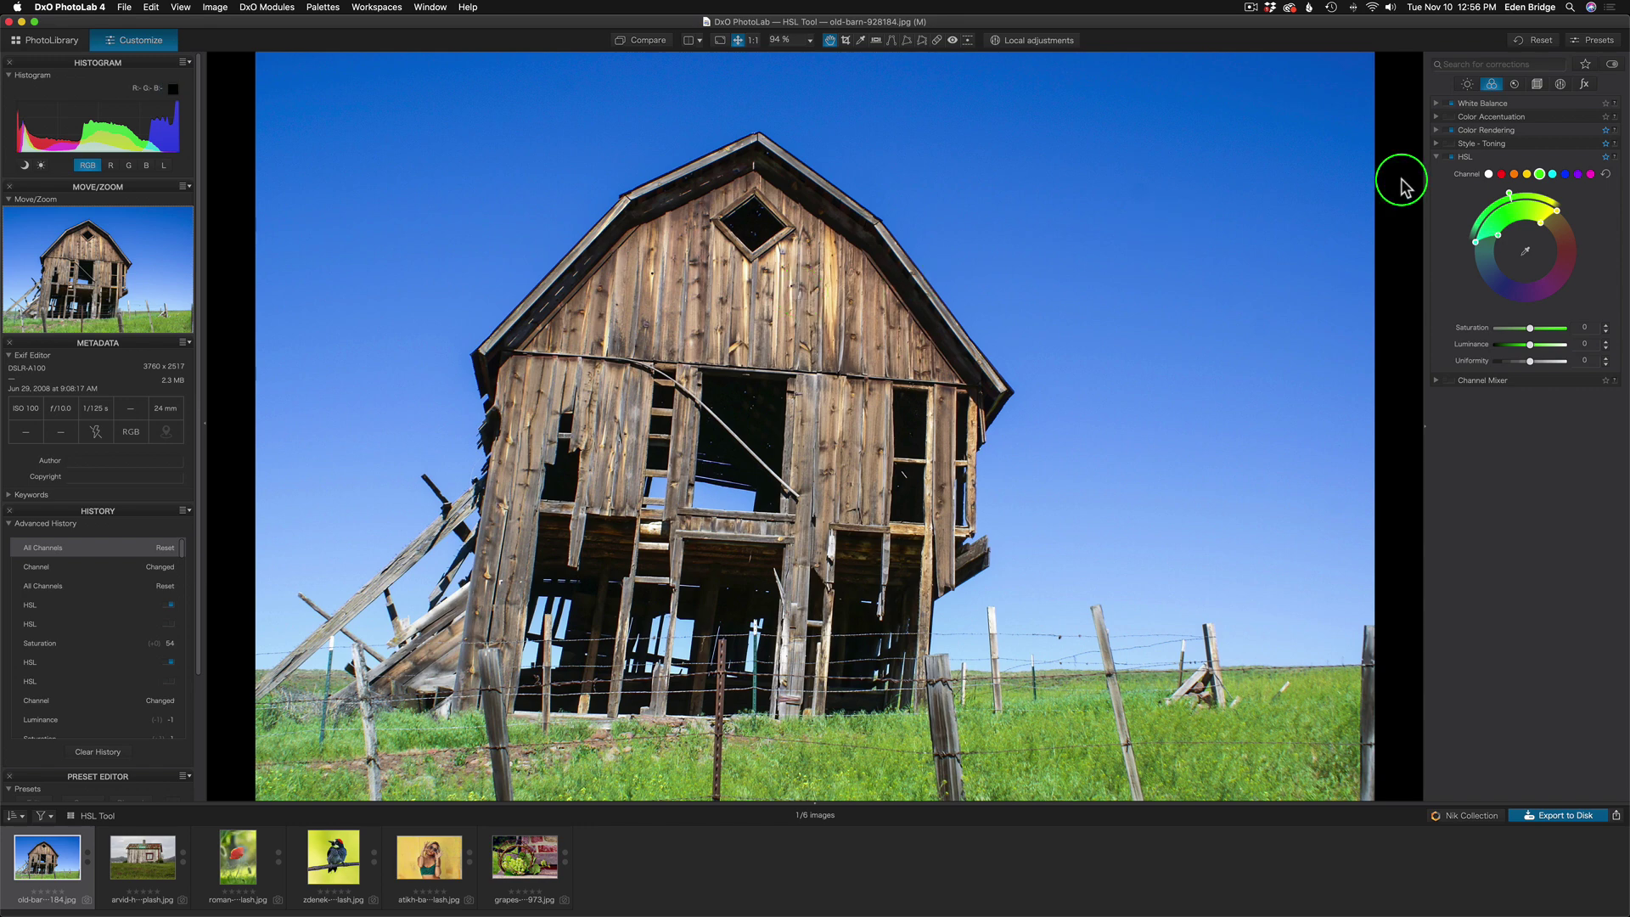
- Center the orange channel's range on the barn's wood color by sampling its wall with the Hue Picker
click(1515, 175)
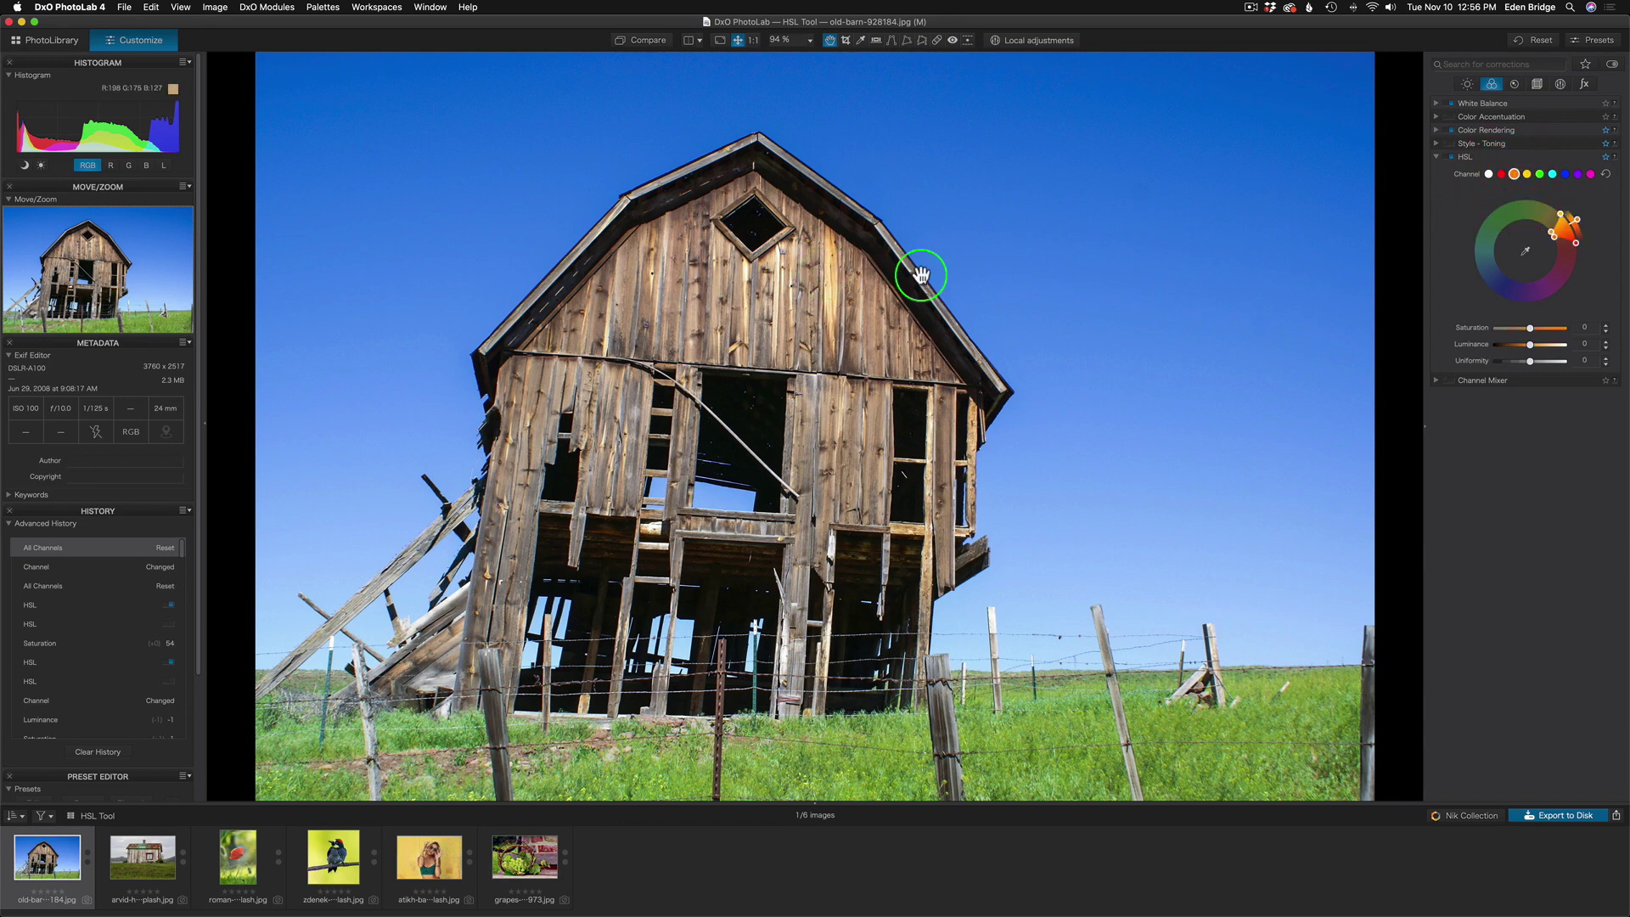
click(1527, 253)
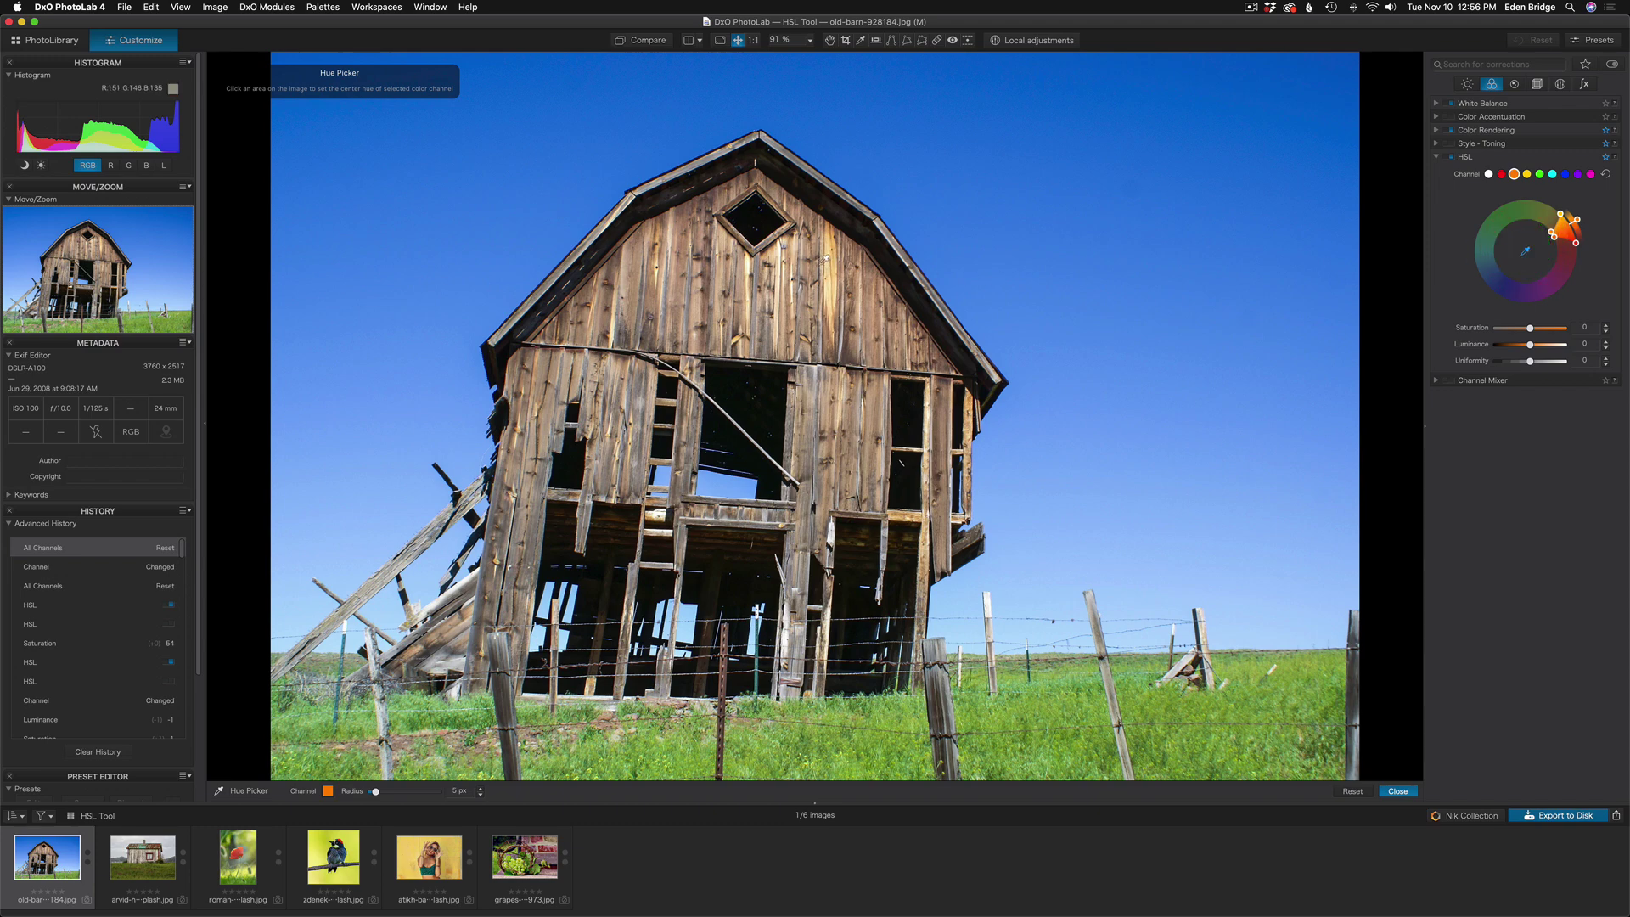
click(820, 259)
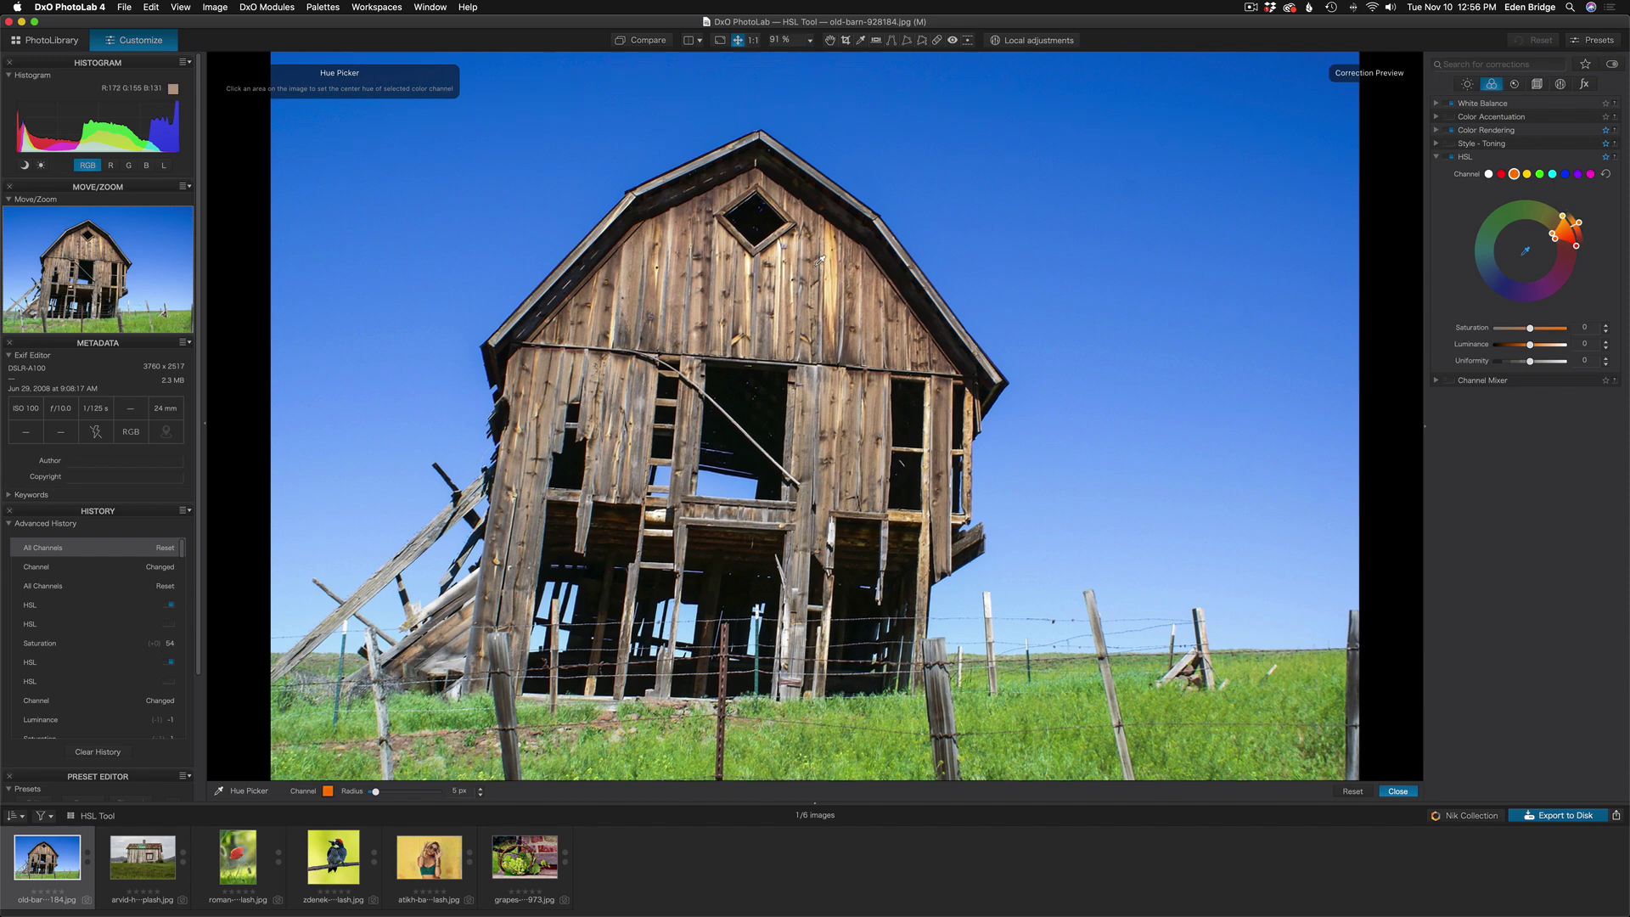
click(1569, 228)
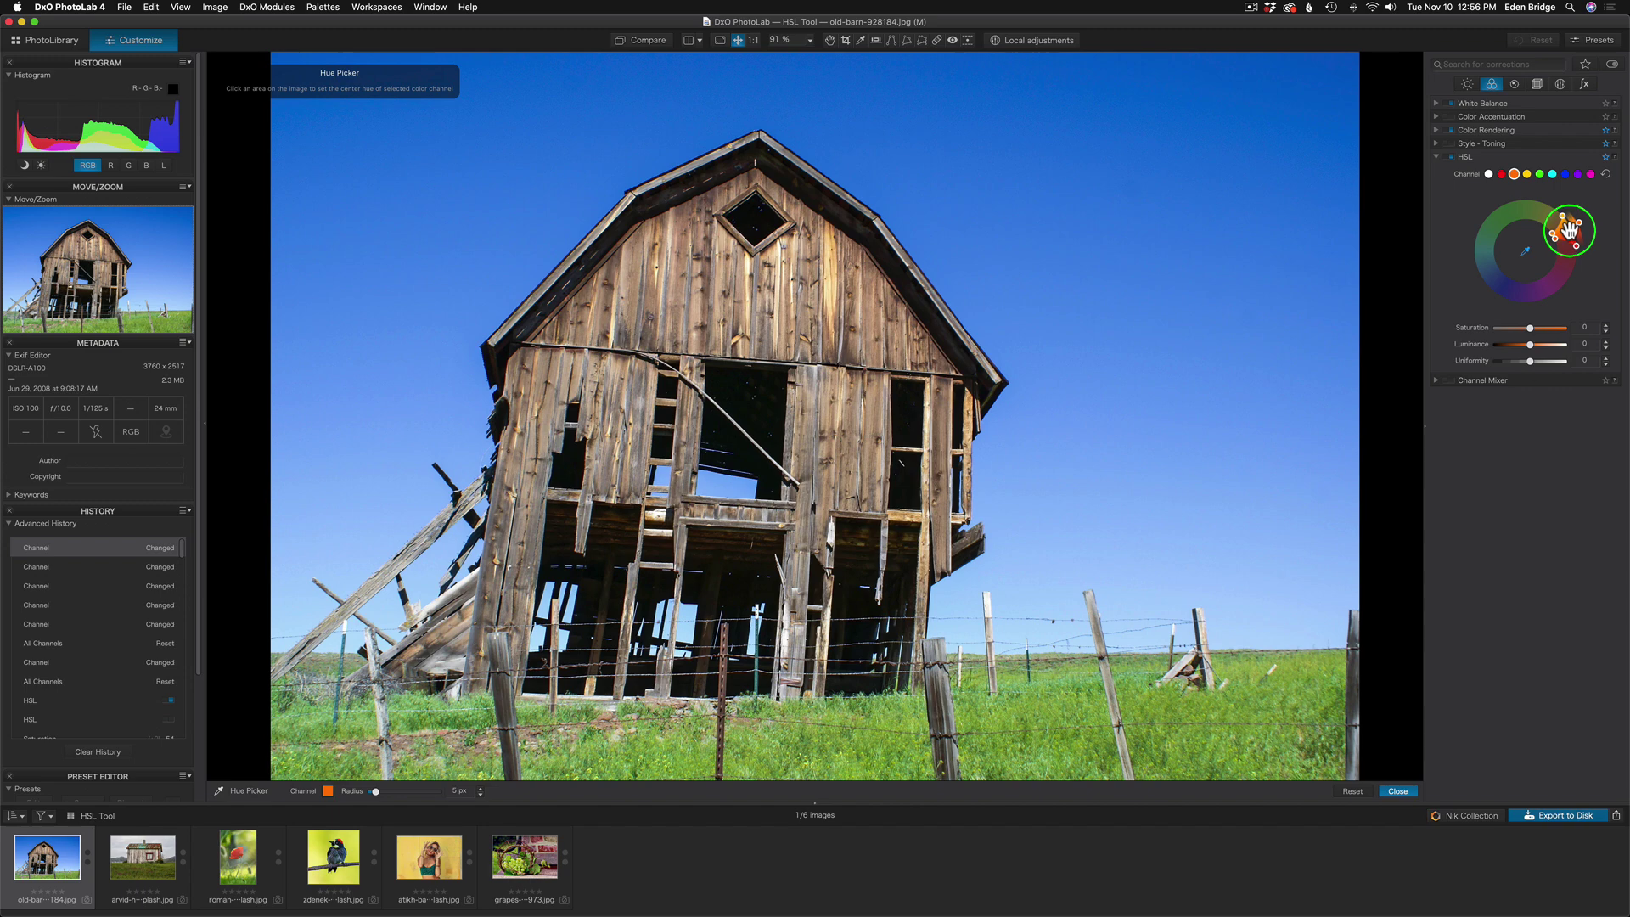
click(1565, 264)
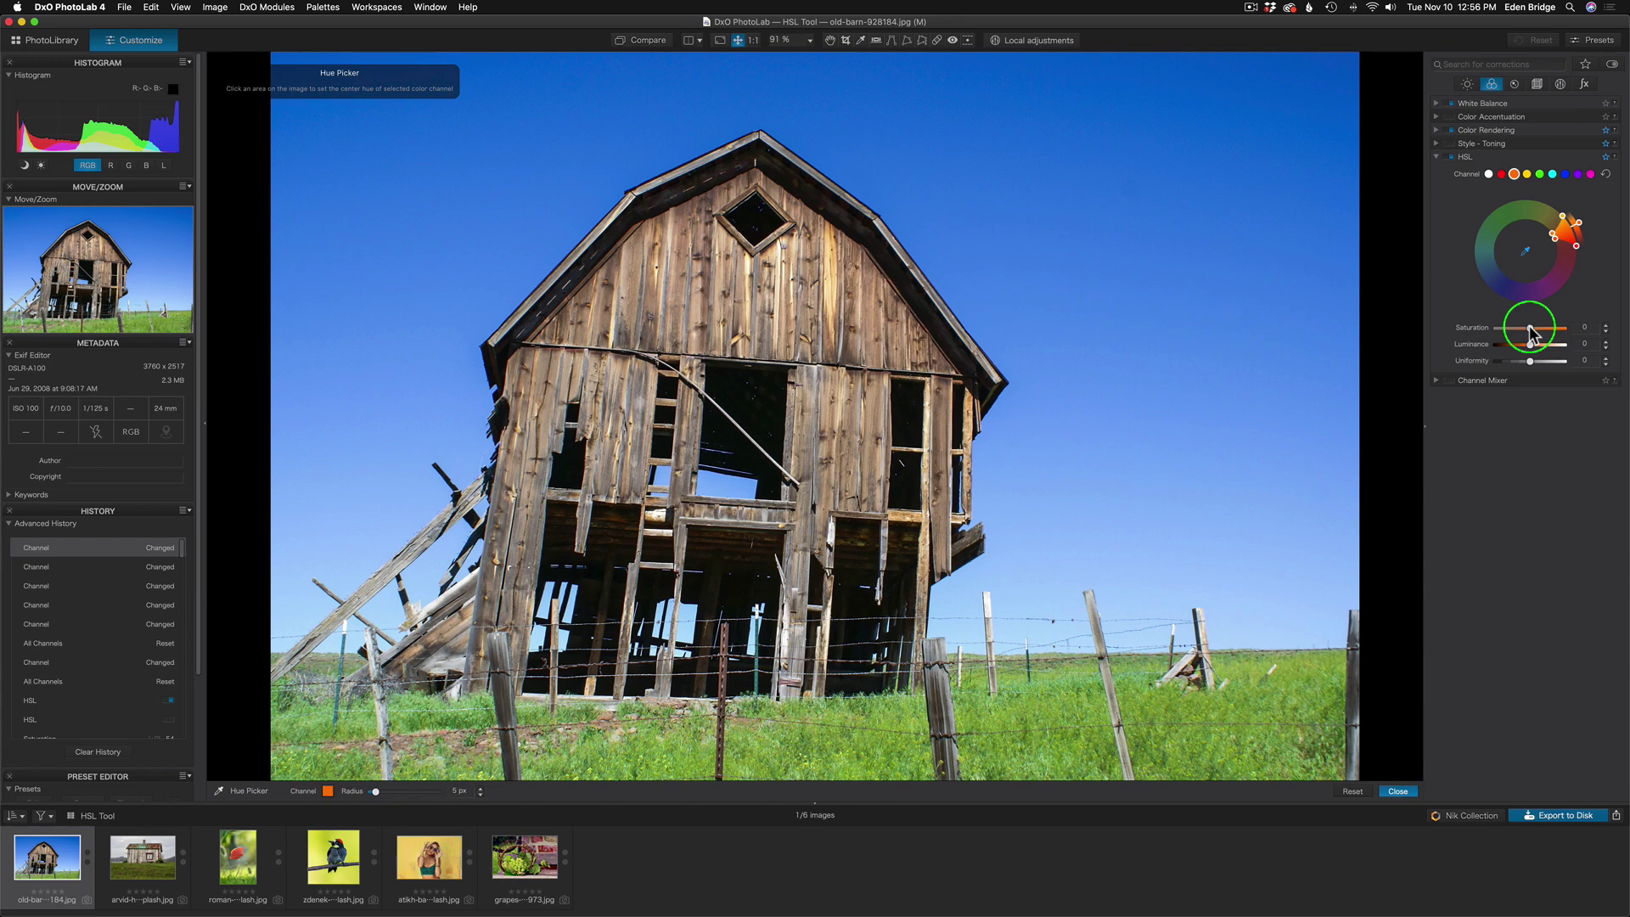
- Set the orange channel's saturation to 48, luminance to -22 and uniformity to 100
mouse_move(1531, 334)
mouse_down()
mouse_move(1570, 337)
mouse_move(1533, 349)
mouse_up()
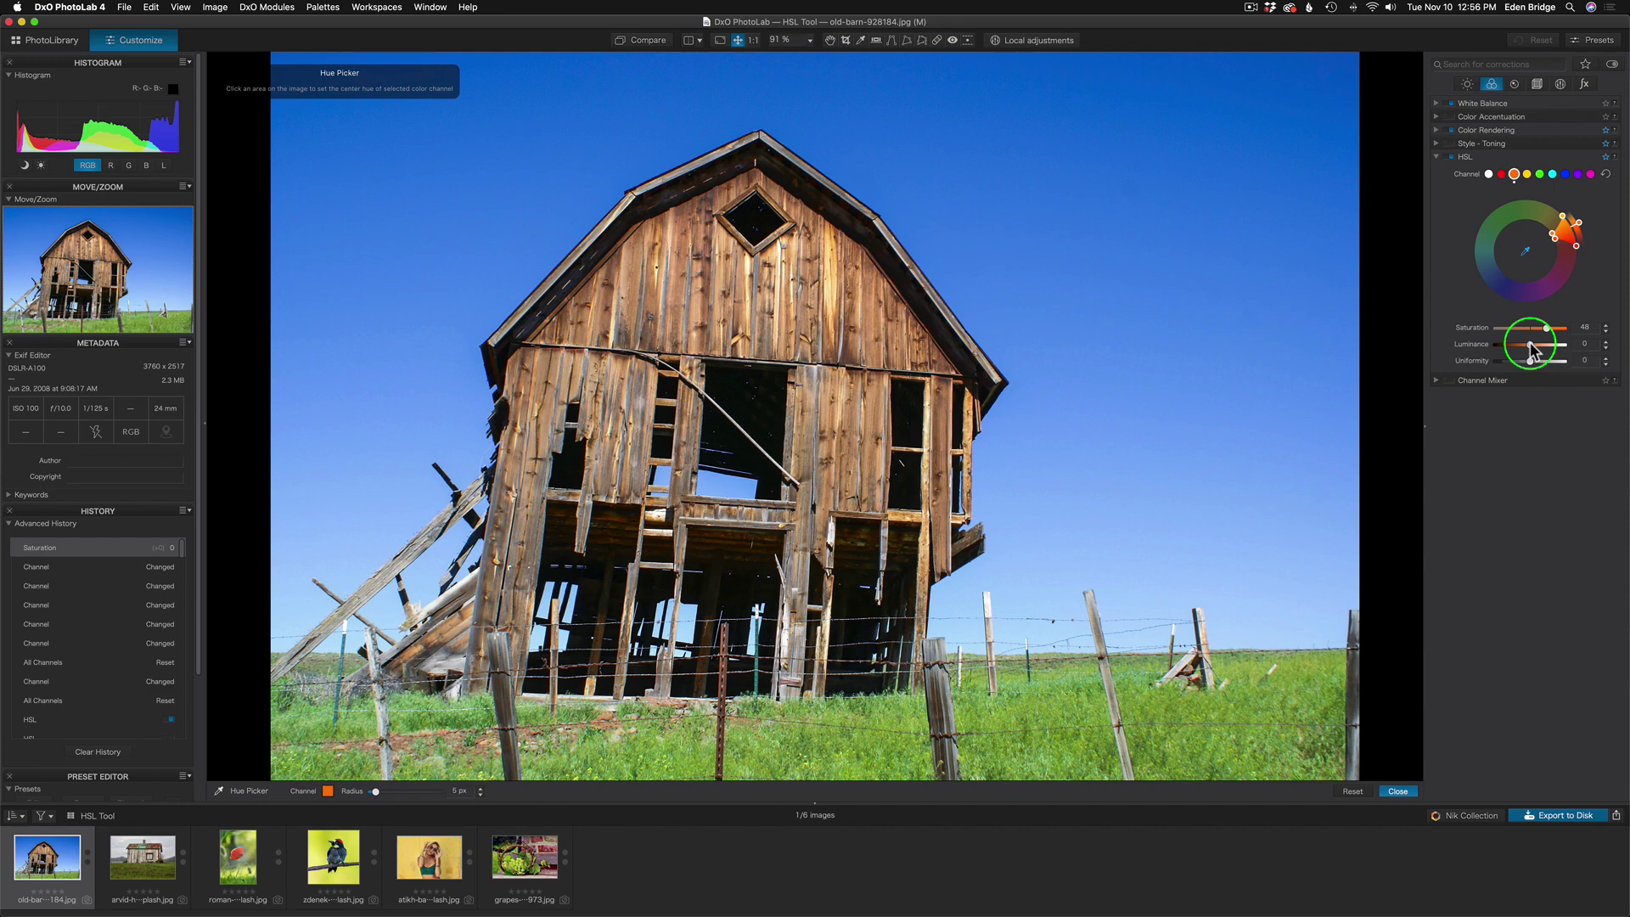
mouse_move(1533, 351)
mouse_down()
mouse_move(1511, 349)
mouse_move(1526, 350)
mouse_up()
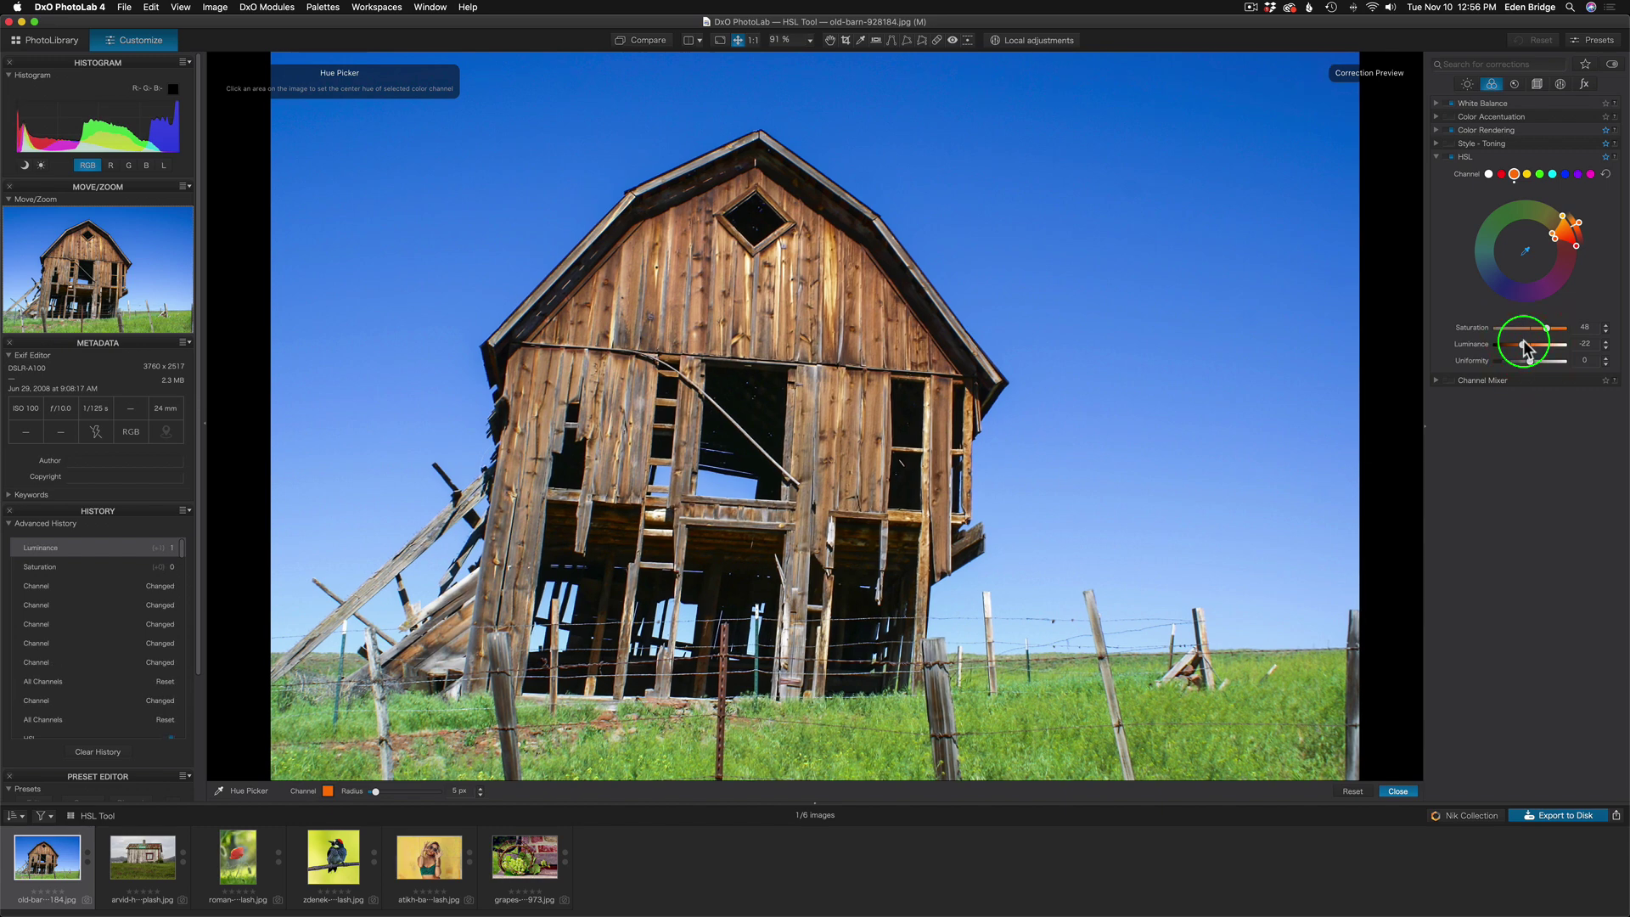
mouse_move(1564, 219)
mouse_down()
mouse_move(1588, 260)
mouse_move(1571, 226)
mouse_move(1556, 240)
mouse_up()
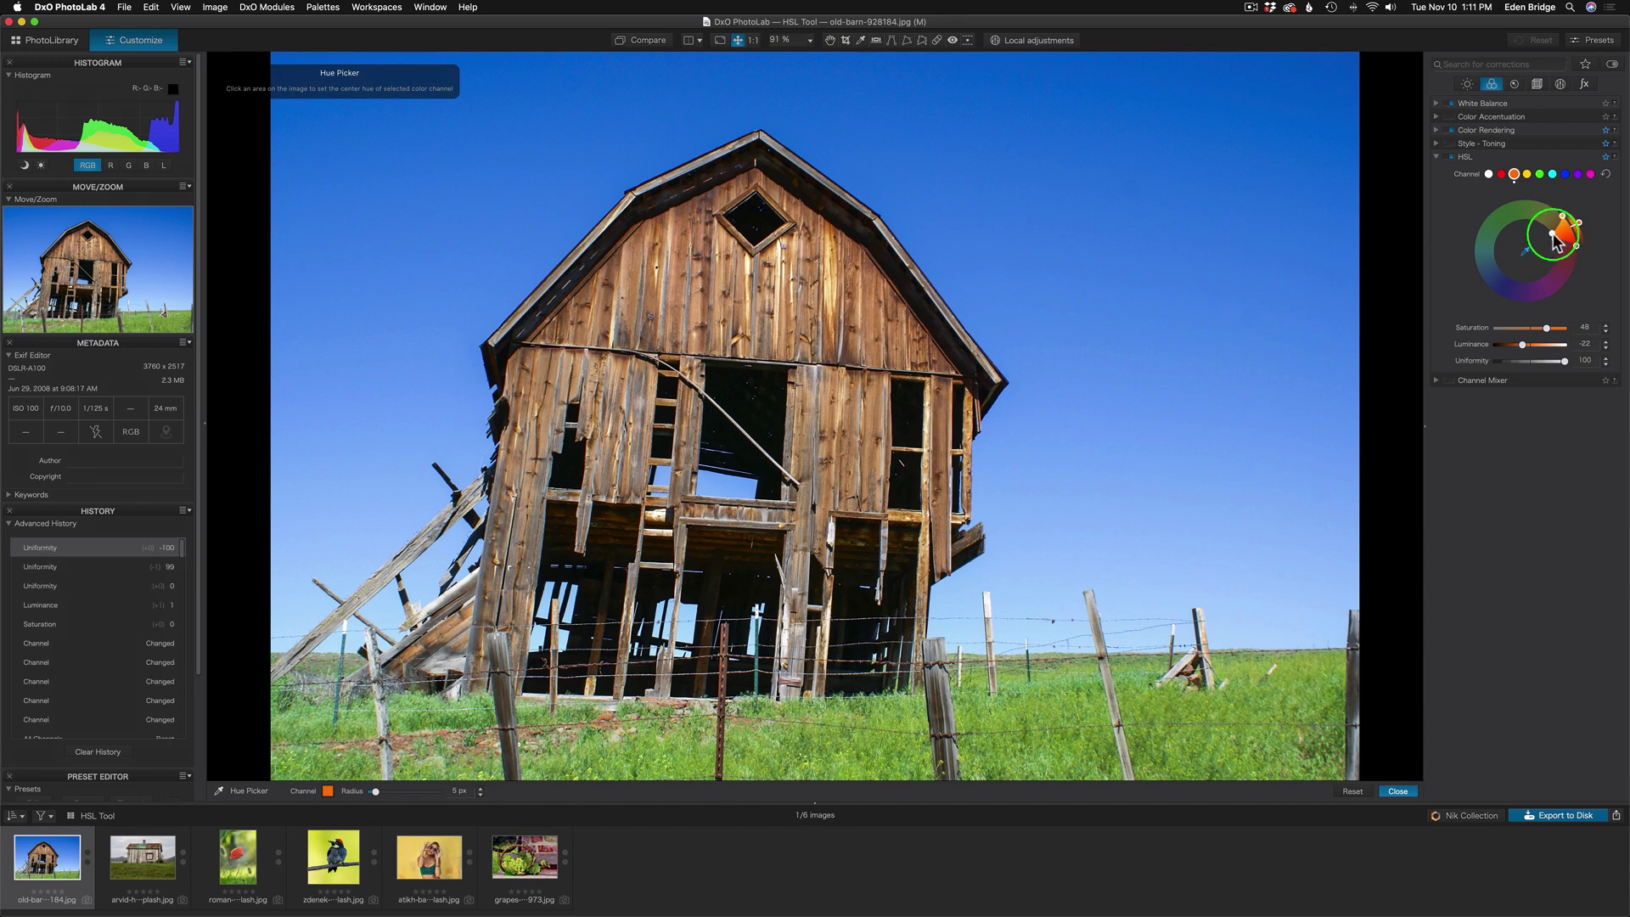
- Try rotating the orange channel's hue around the color wheel, return it to its starting position and close the Hue Picker
drag(1559, 236, 1581, 229)
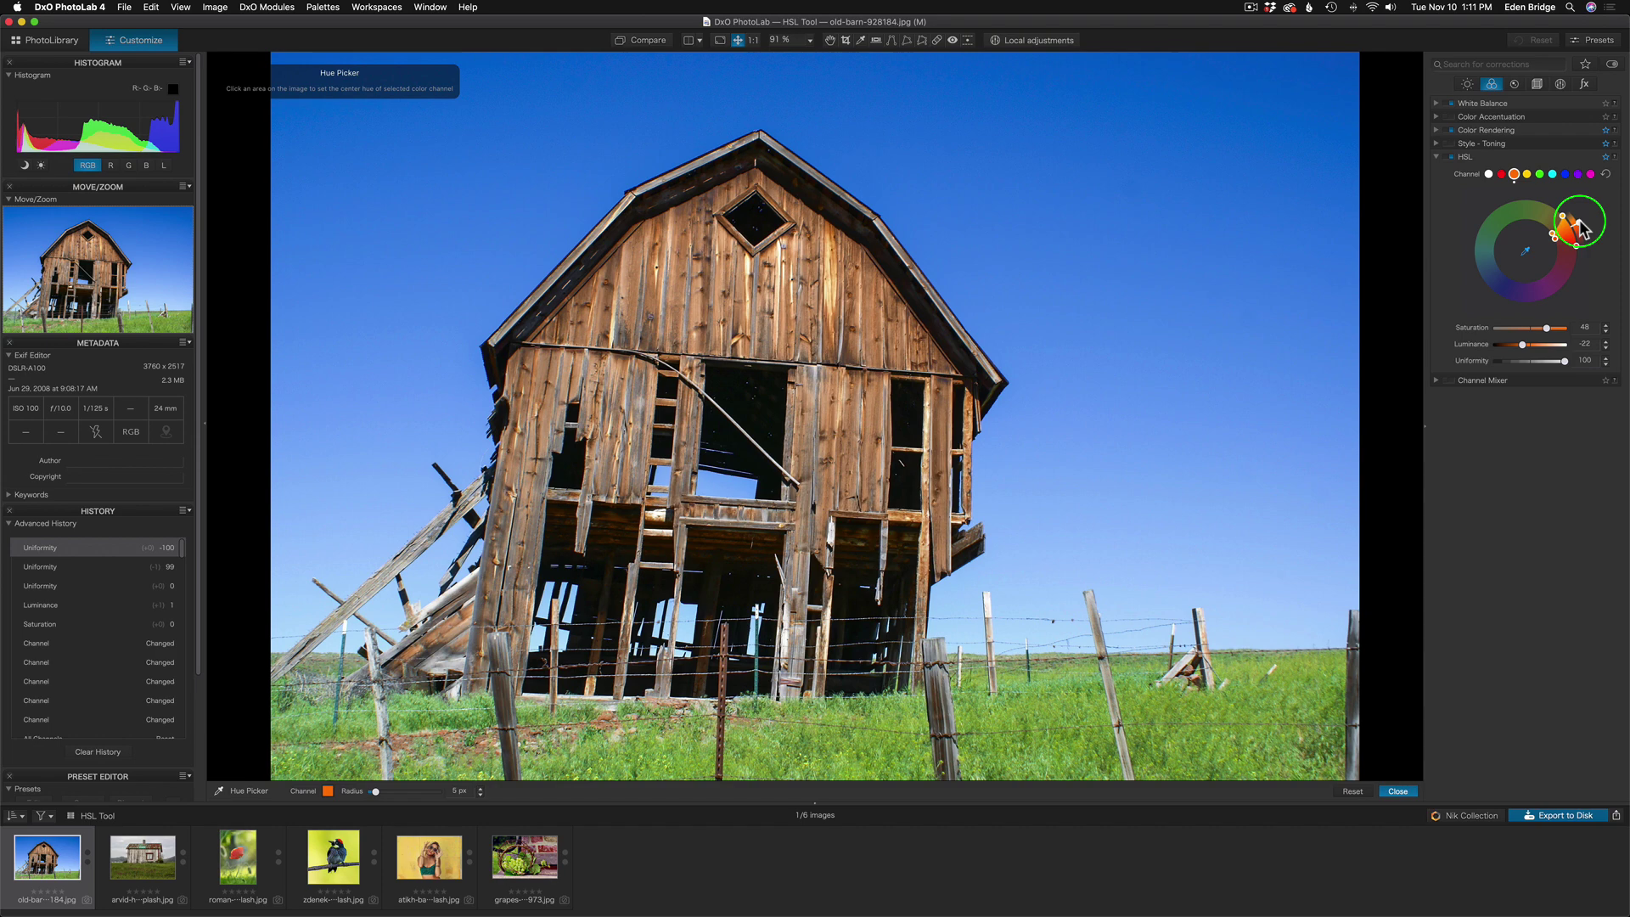
drag(1579, 222, 1500, 202)
drag(1474, 264, 1575, 226)
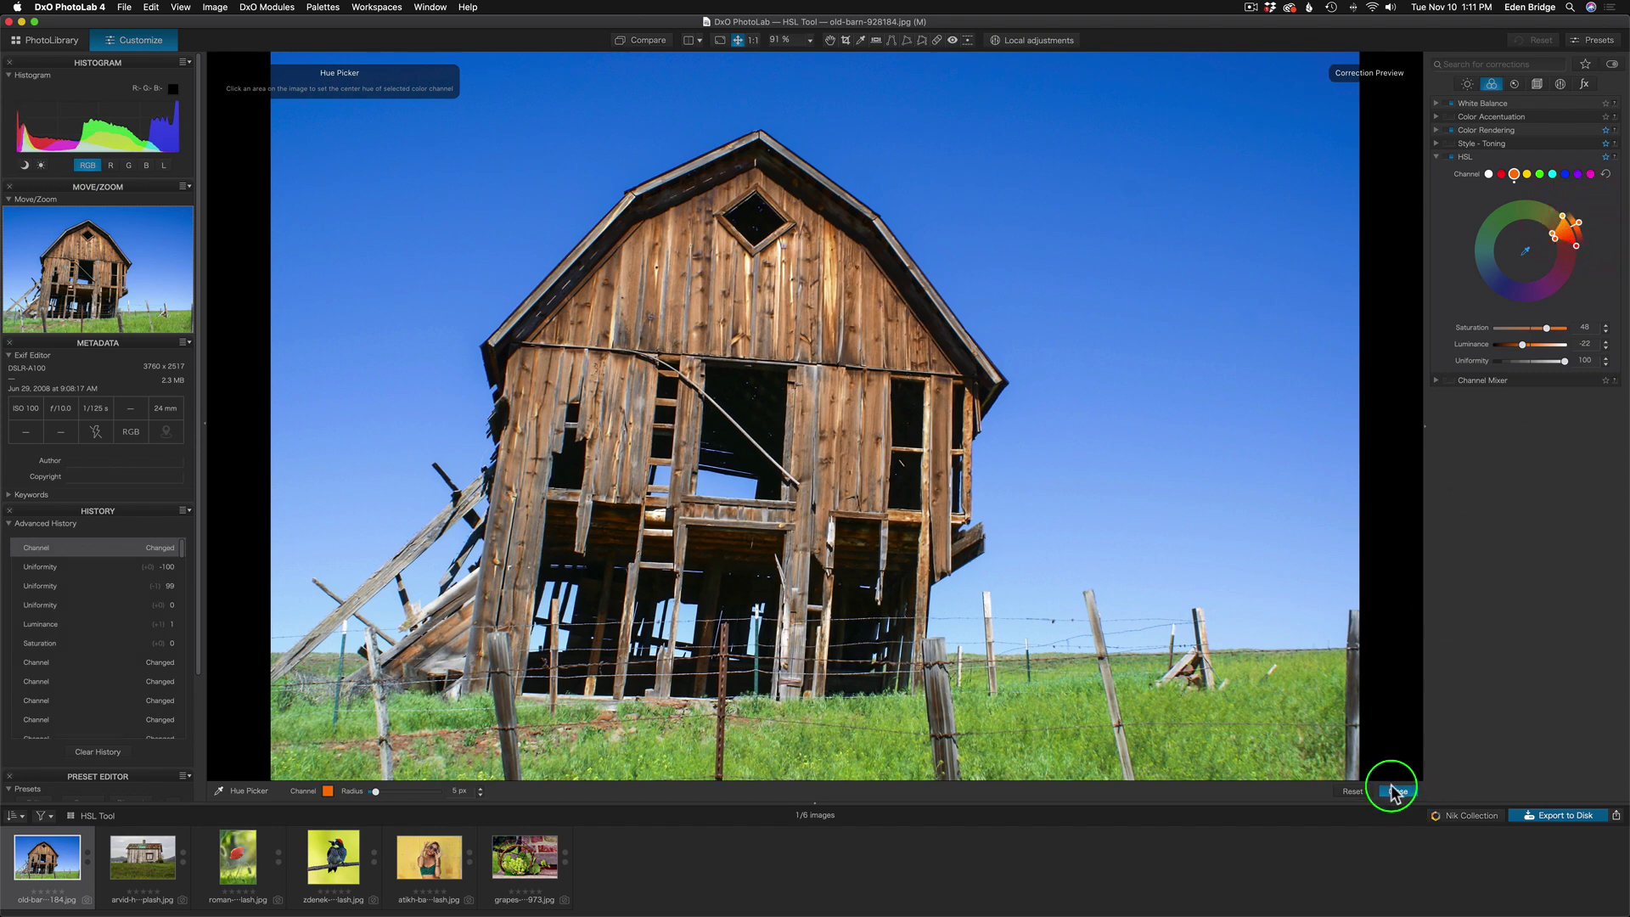
click(1395, 792)
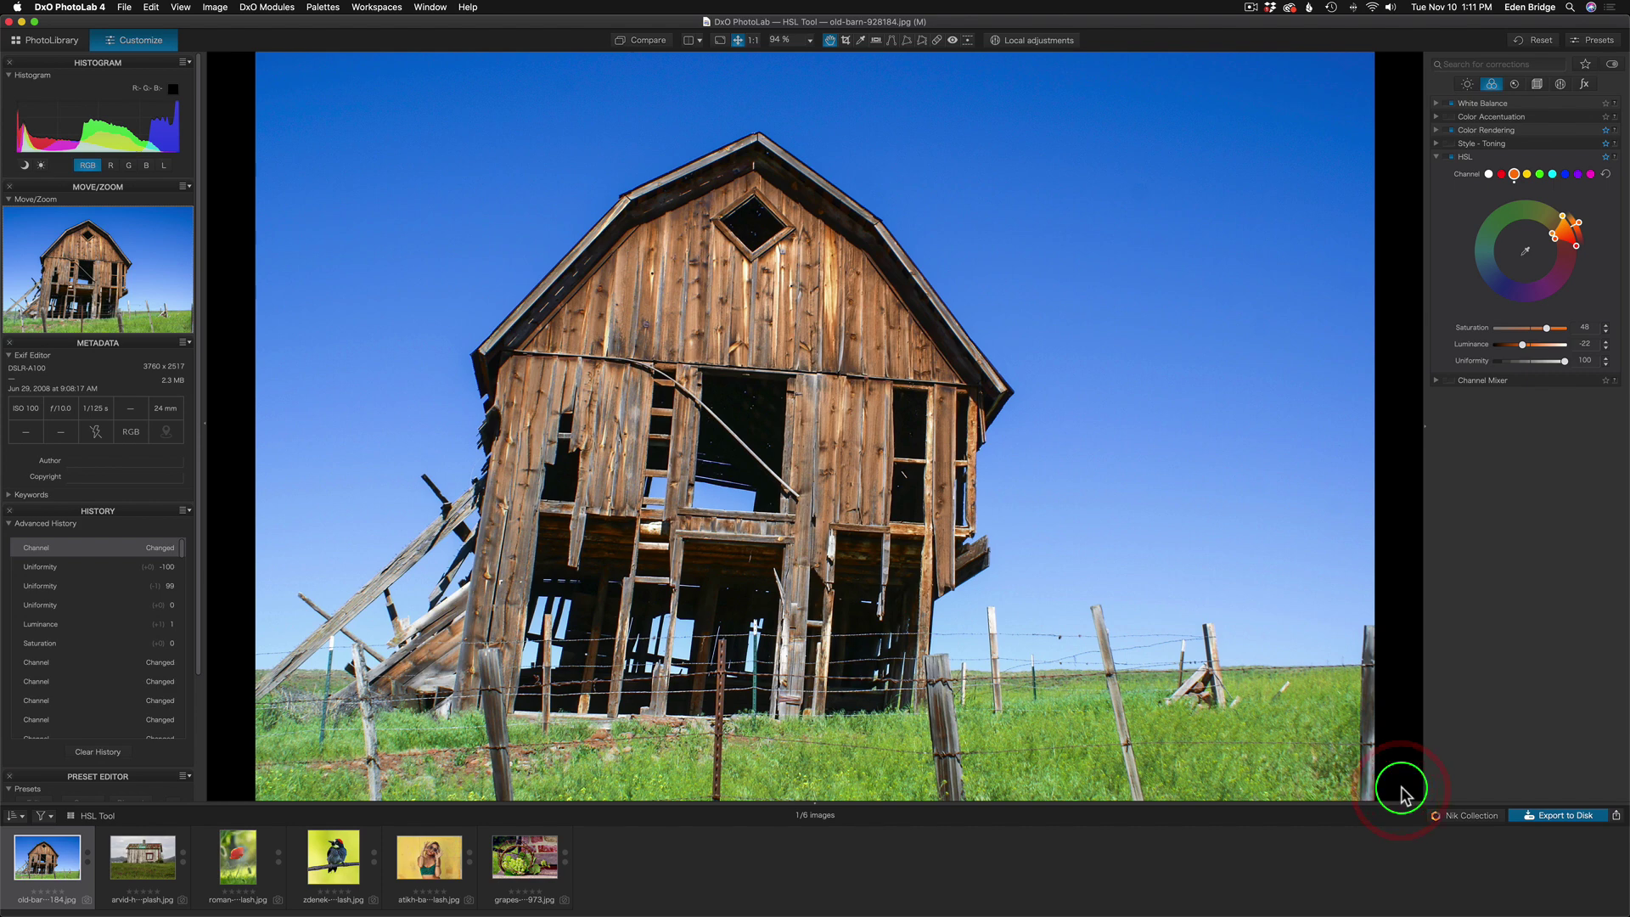
- Open the photo of the old white cottage and set its red channel to saturation 64 and luminance 17
click(158, 860)
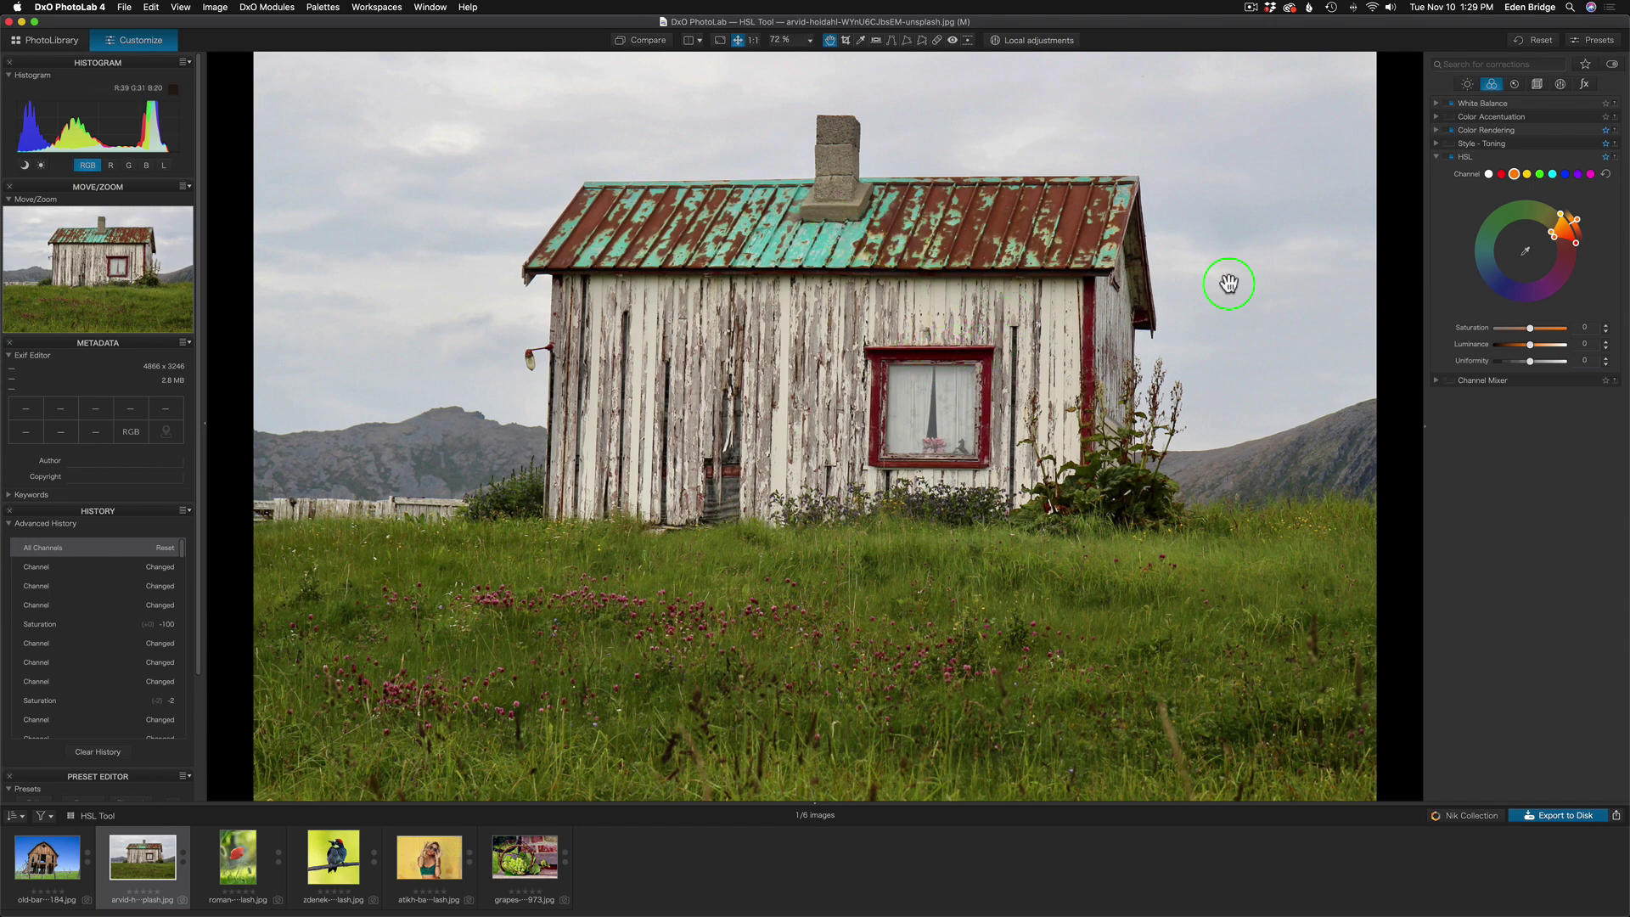
click(1501, 174)
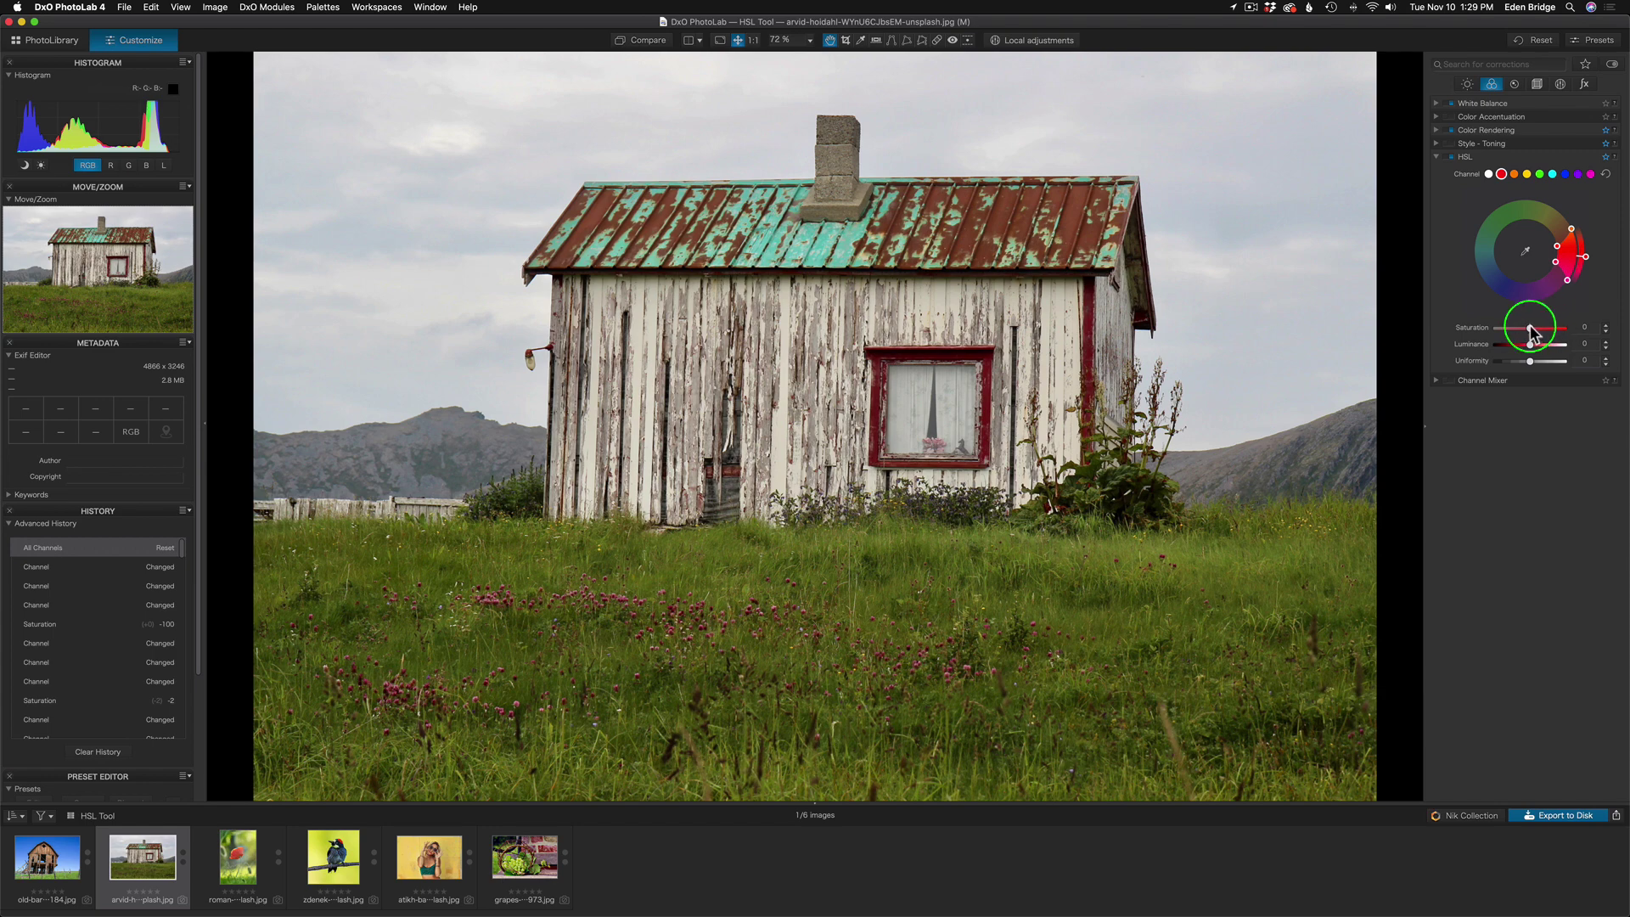
drag(1531, 332, 1550, 333)
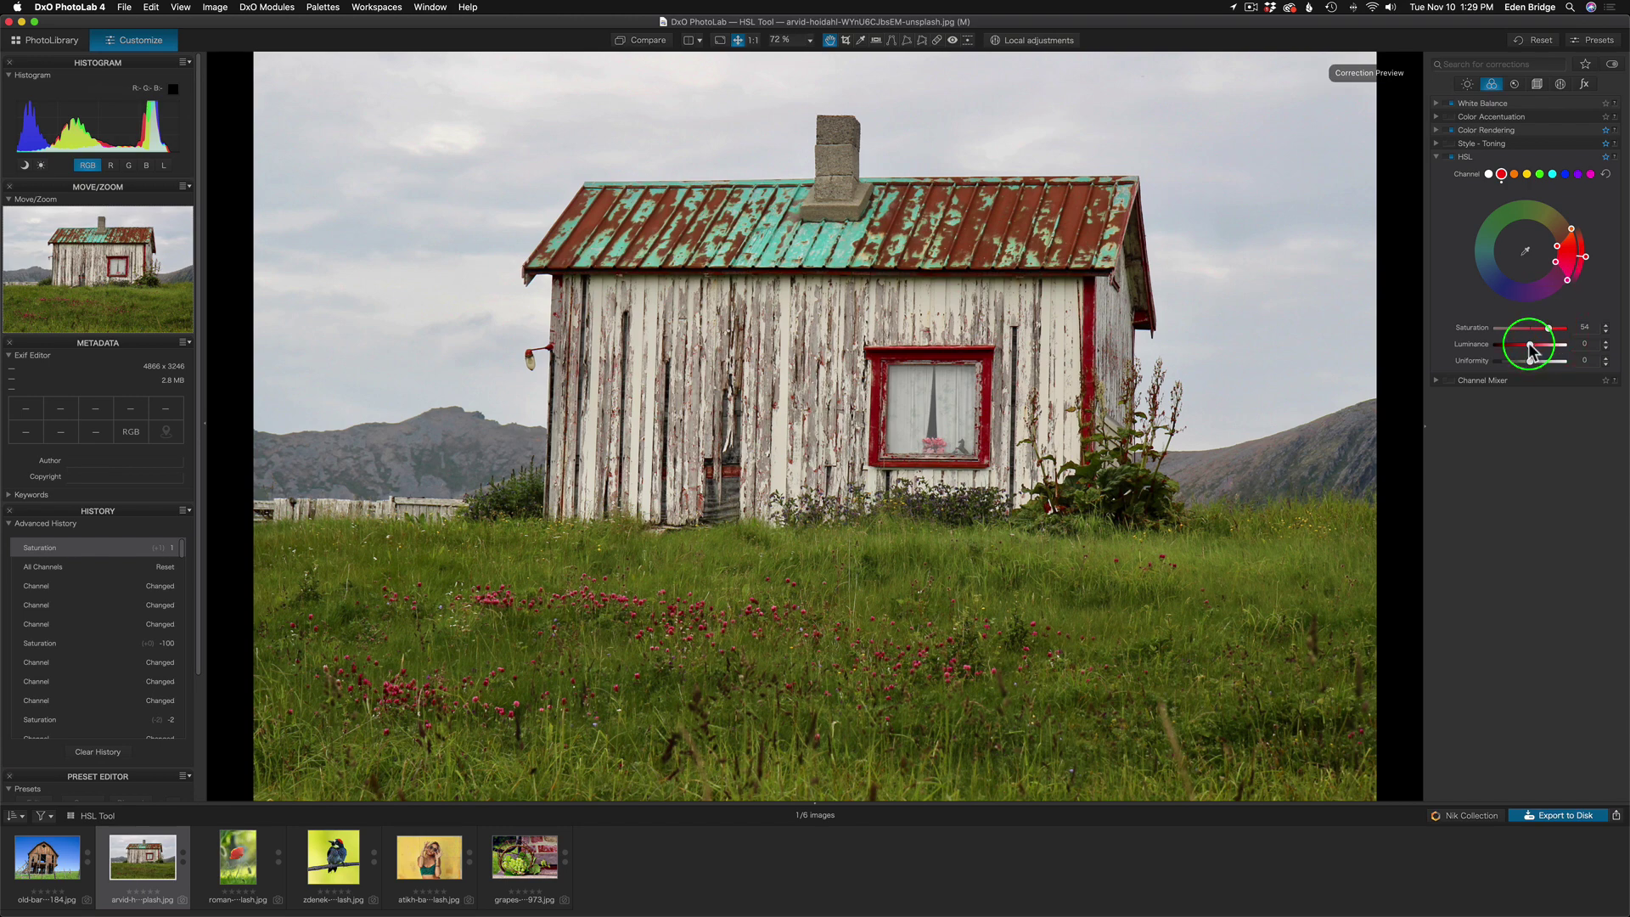
mouse_move(1532, 348)
mouse_down()
mouse_move(1554, 348)
mouse_move(1536, 347)
mouse_move(1550, 328)
mouse_up()
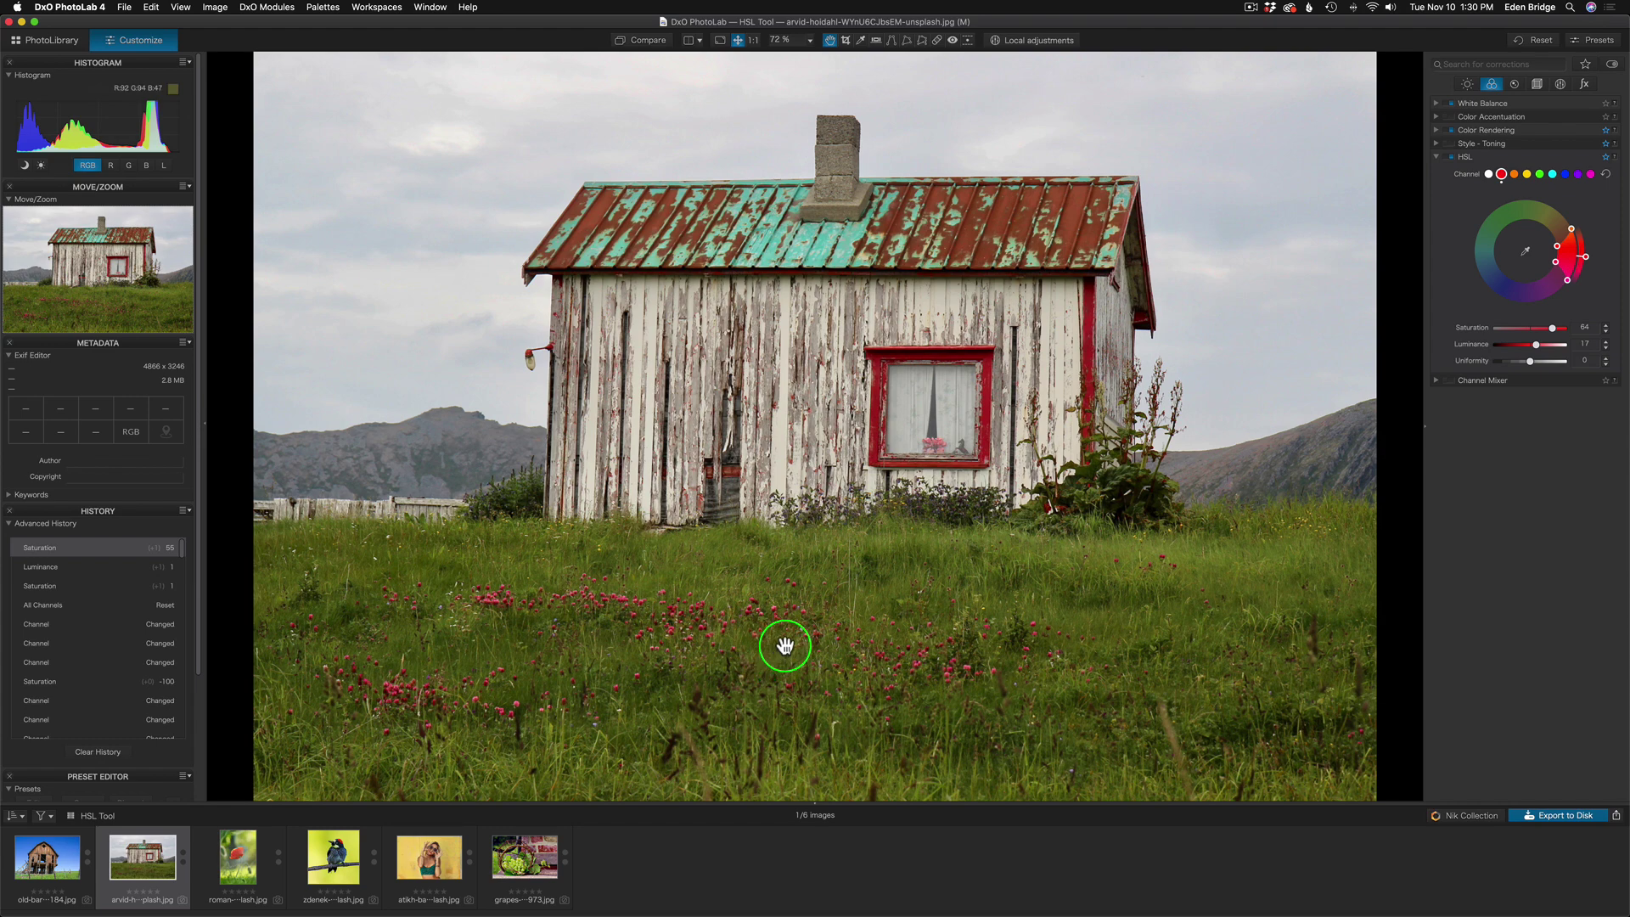
- Turn the HSL correction off and on again to compare the cottage photo before and after
click(1451, 157)
click(1451, 157)
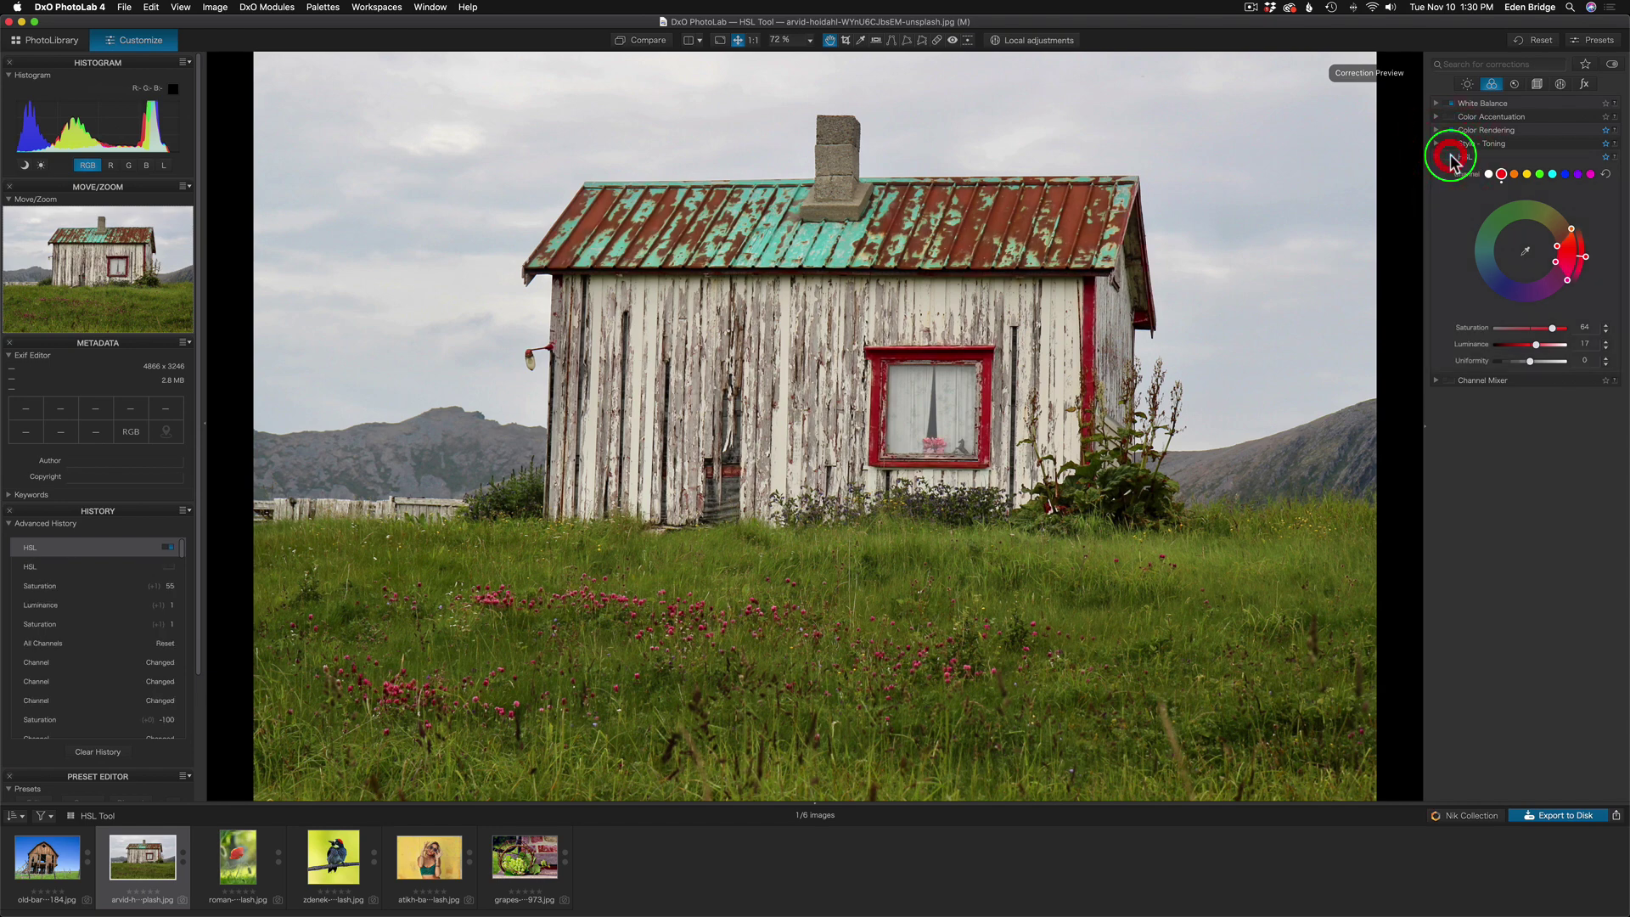
- Set the red channel's luminance to 9 and center the cyan channel on the roof's turquoise paint with the Hue Picker
click(1537, 347)
drag(1535, 345, 1533, 350)
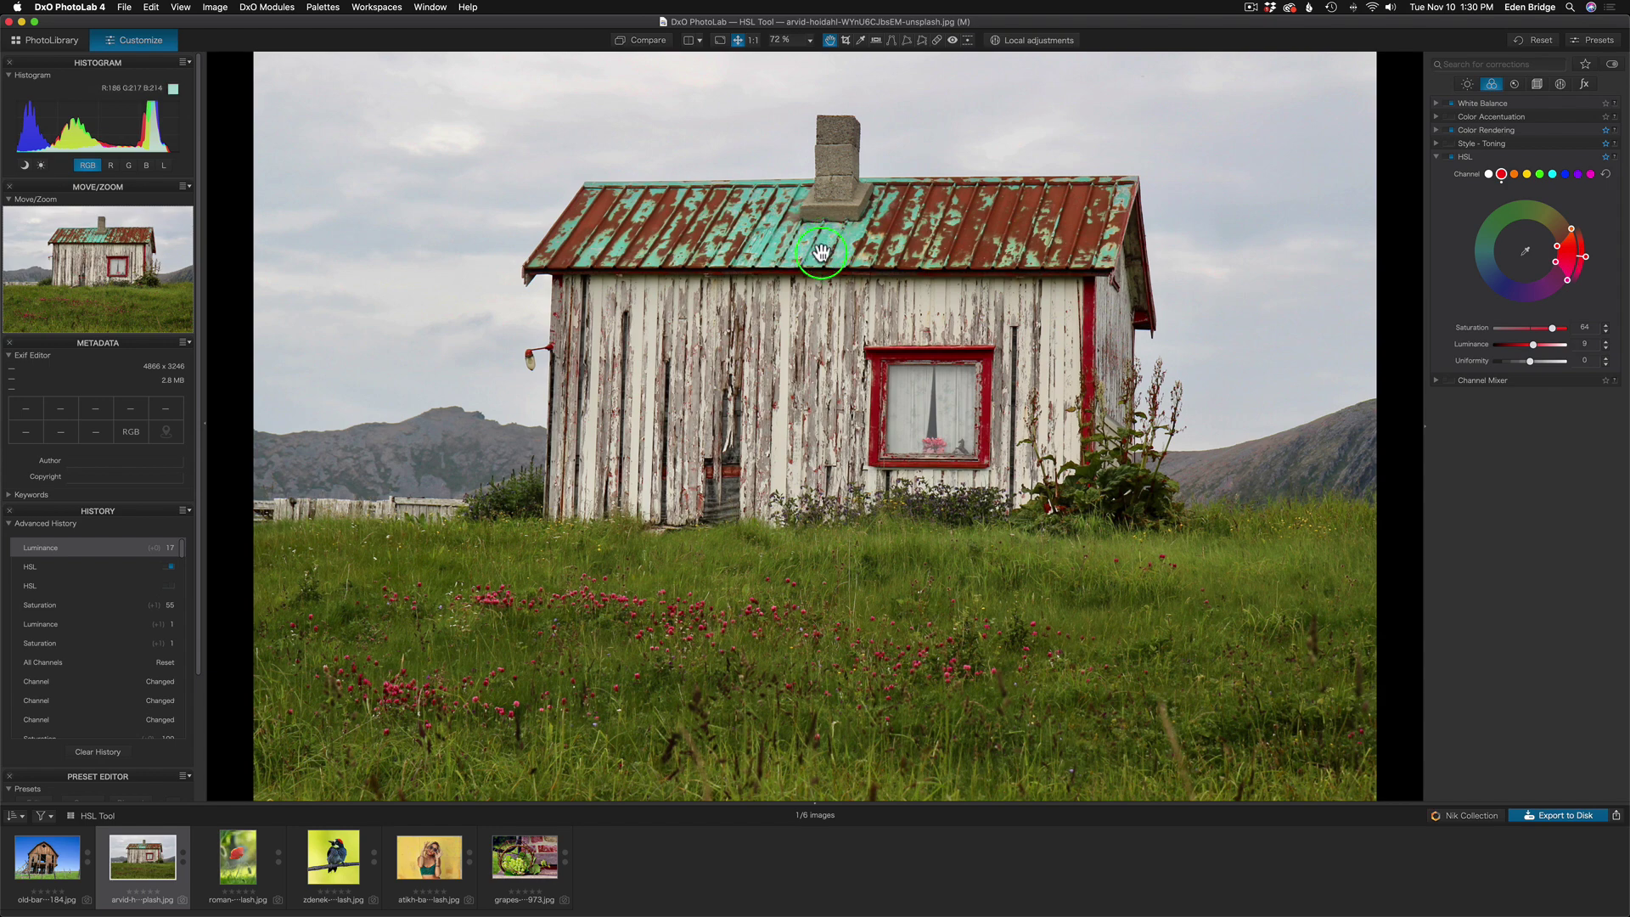
click(1554, 175)
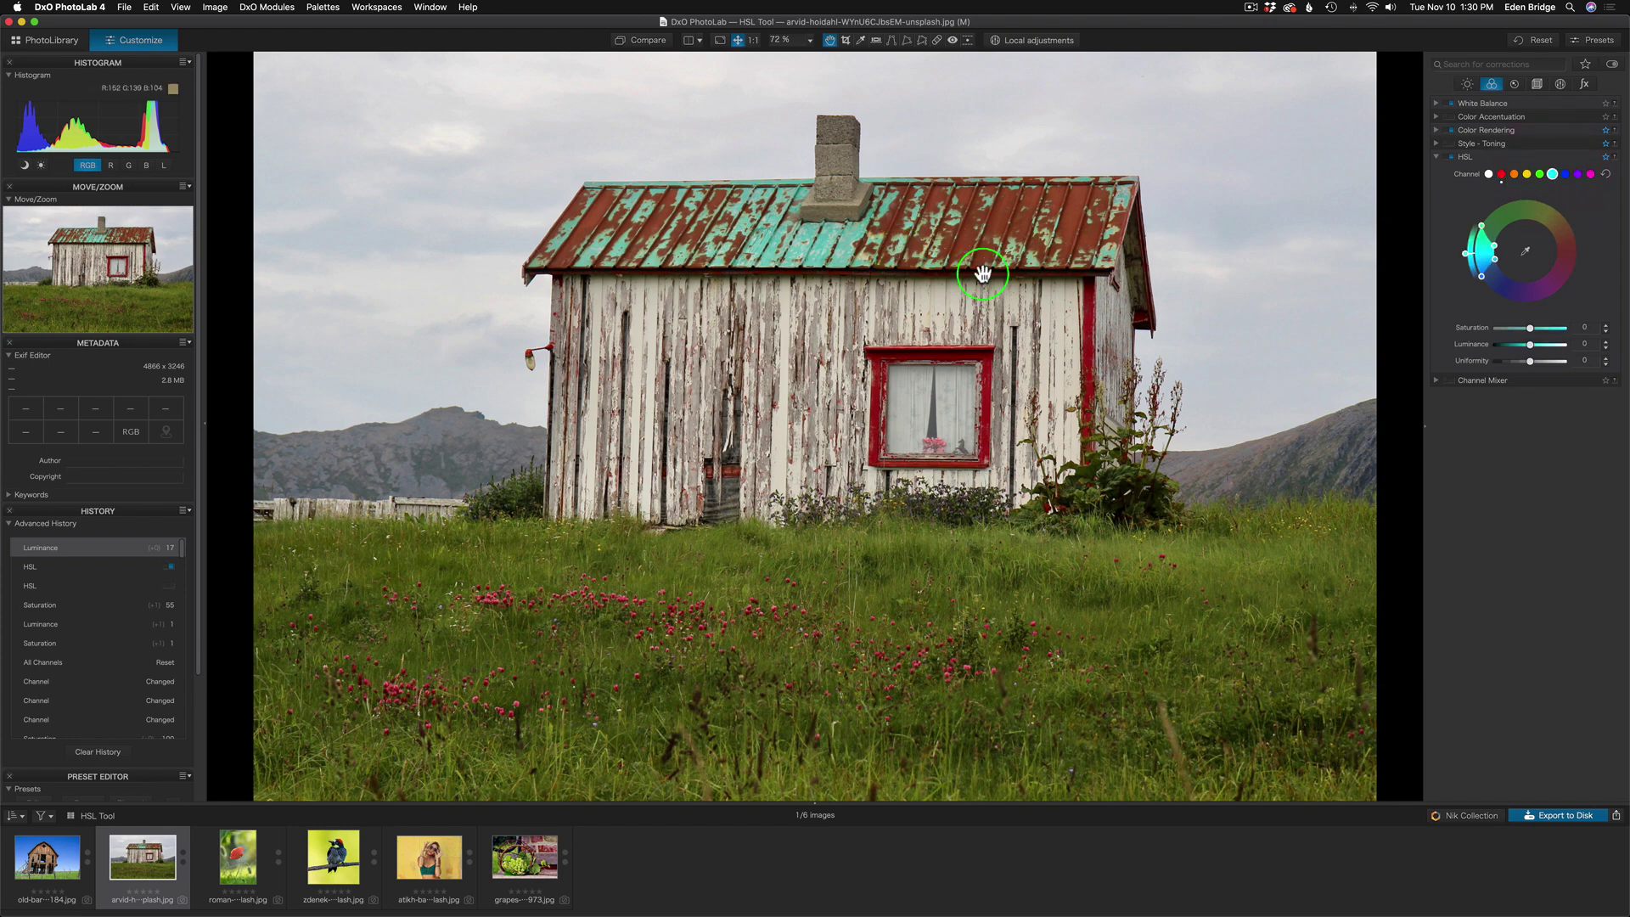
click(1526, 255)
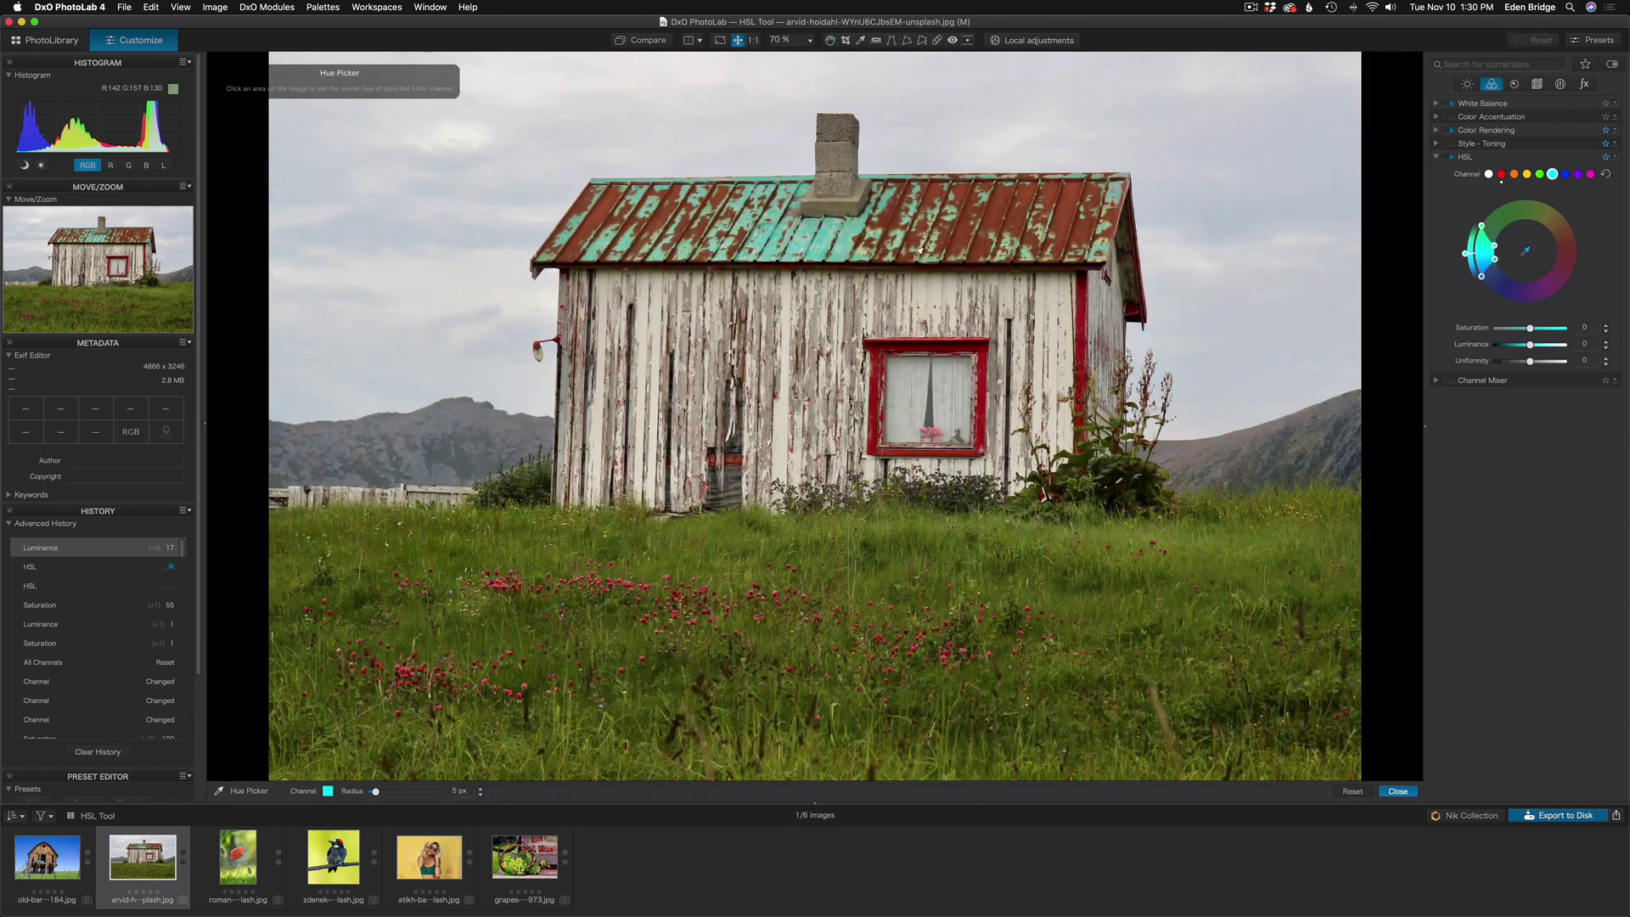
click(829, 226)
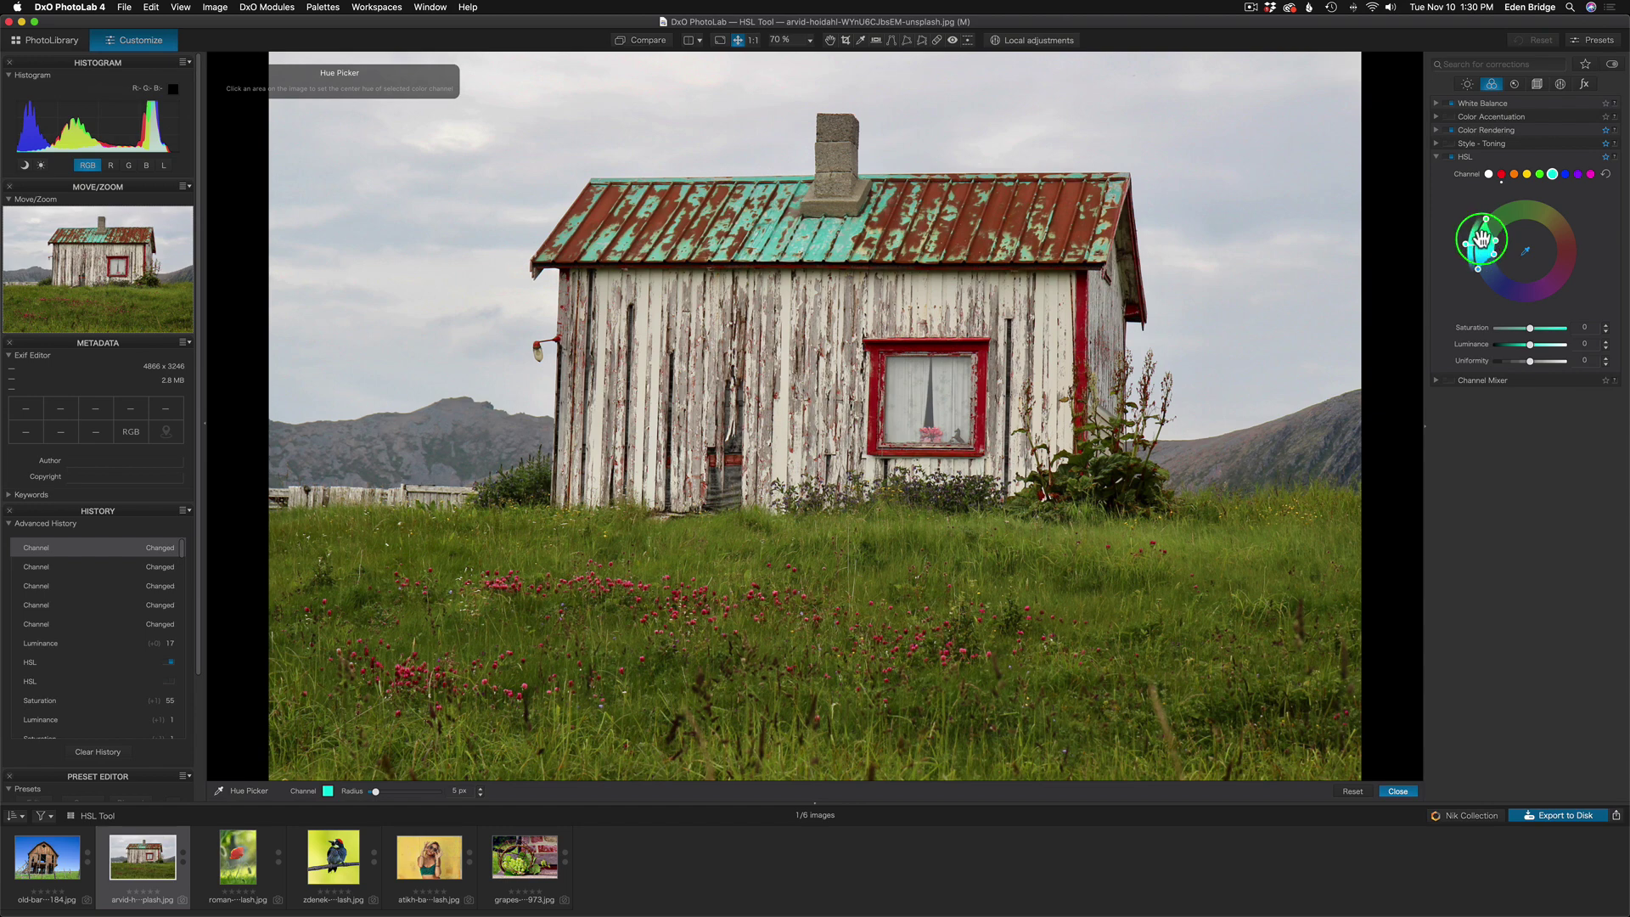
click(1398, 792)
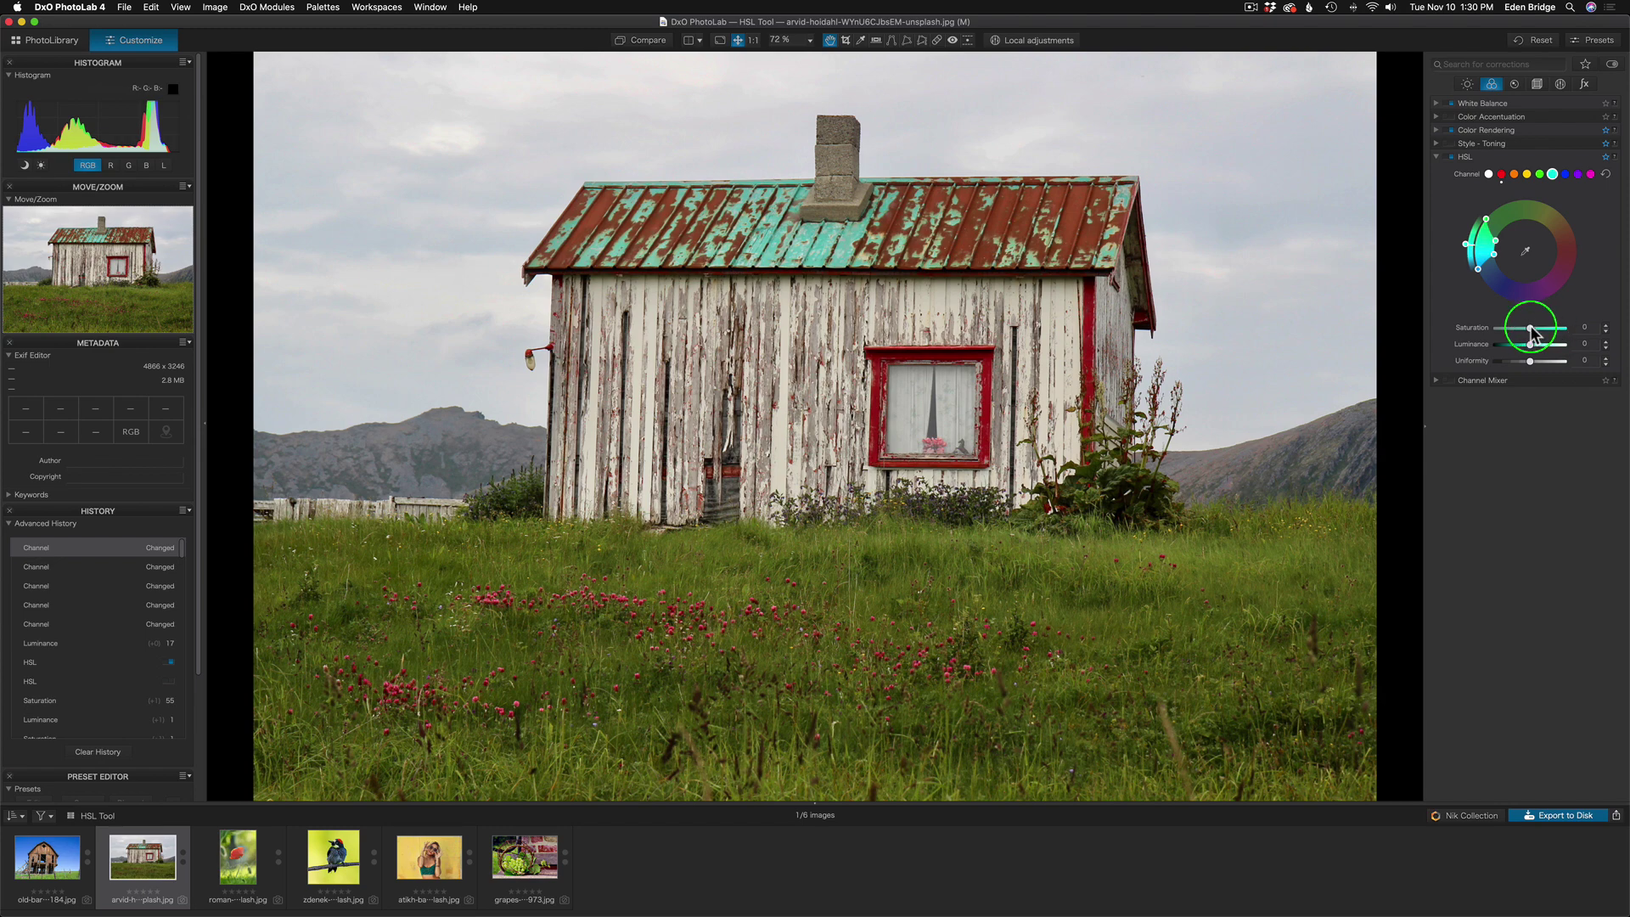
- Set the cyan channel's saturation to 100, luminance to 0 and uniformity to 100
drag(1531, 331, 1565, 331)
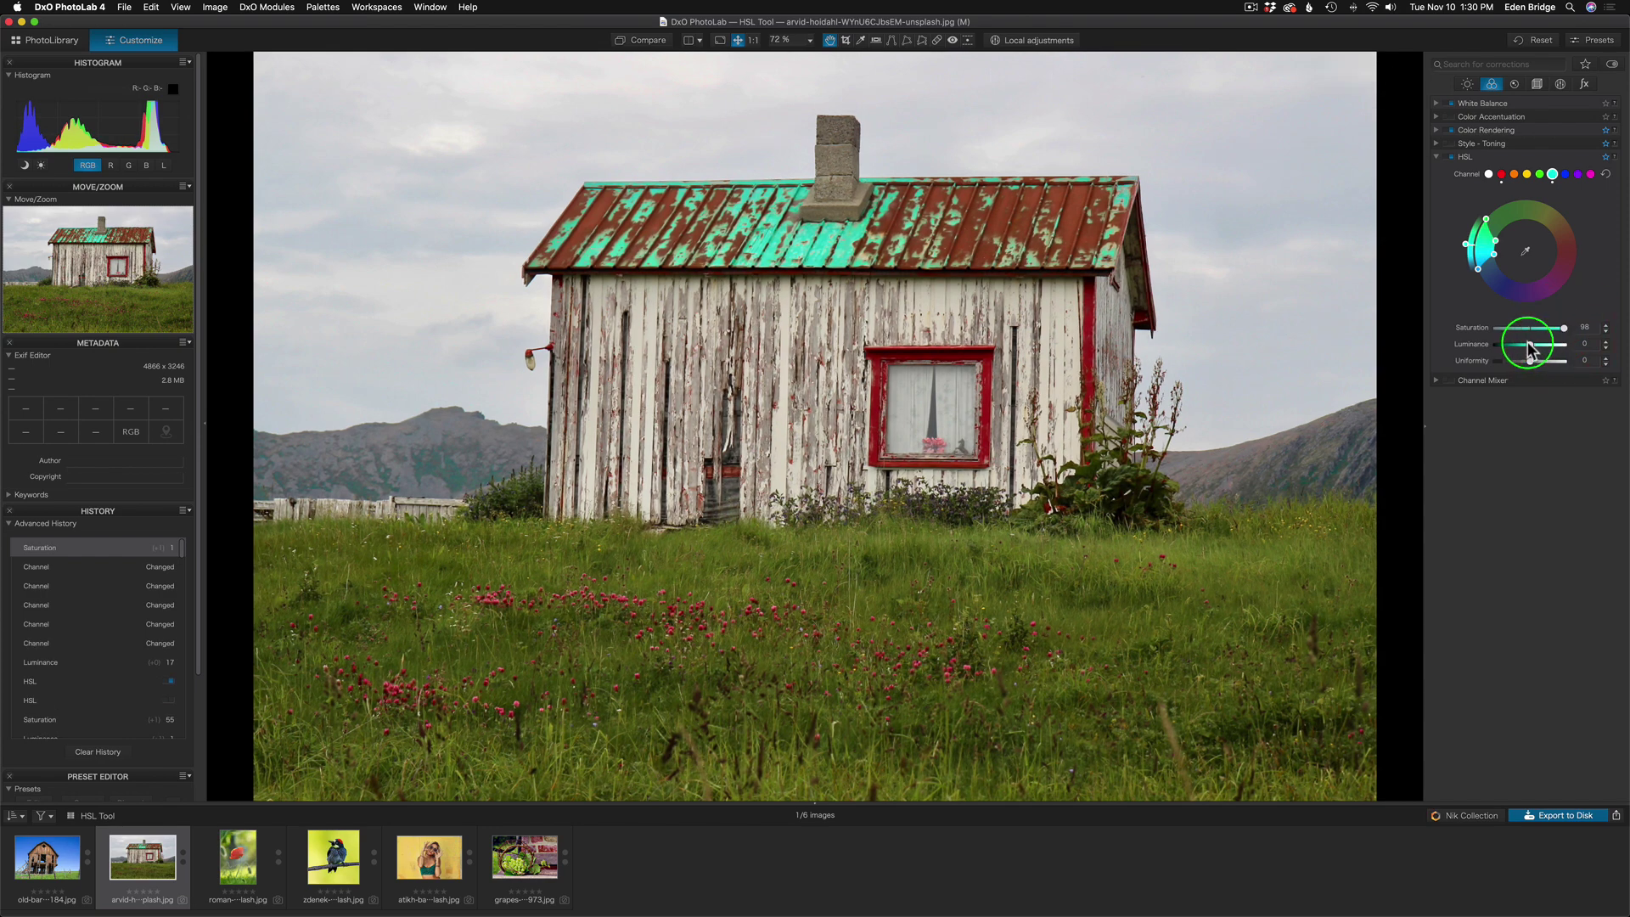
drag(1530, 350, 1533, 350)
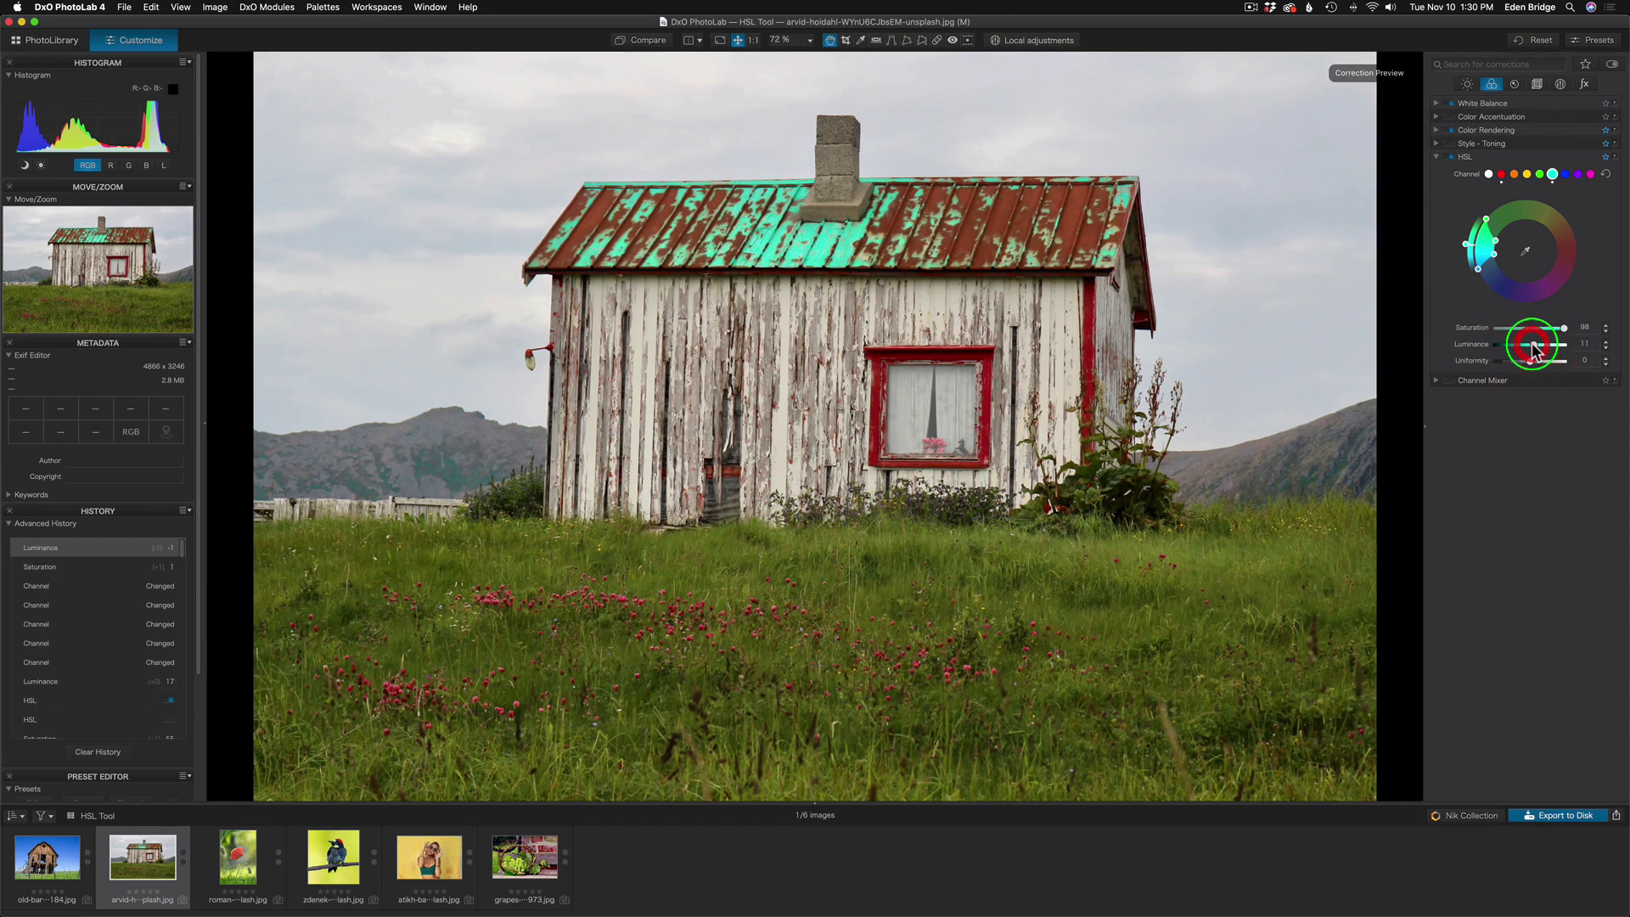
double_click(1559, 349)
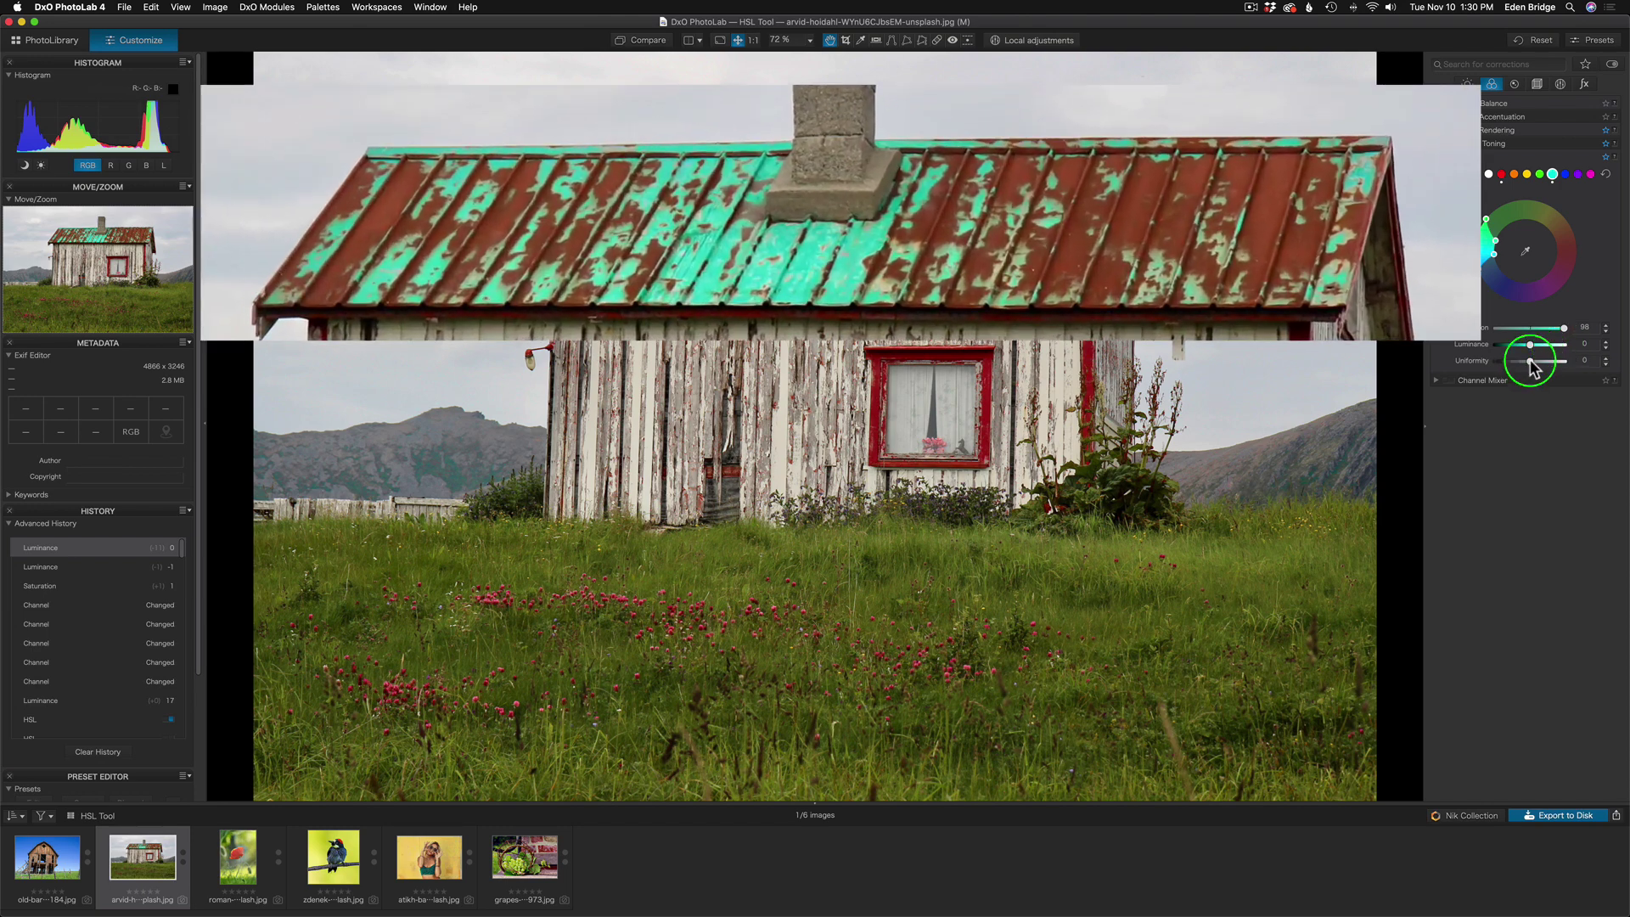
drag(1531, 361, 1387, 353)
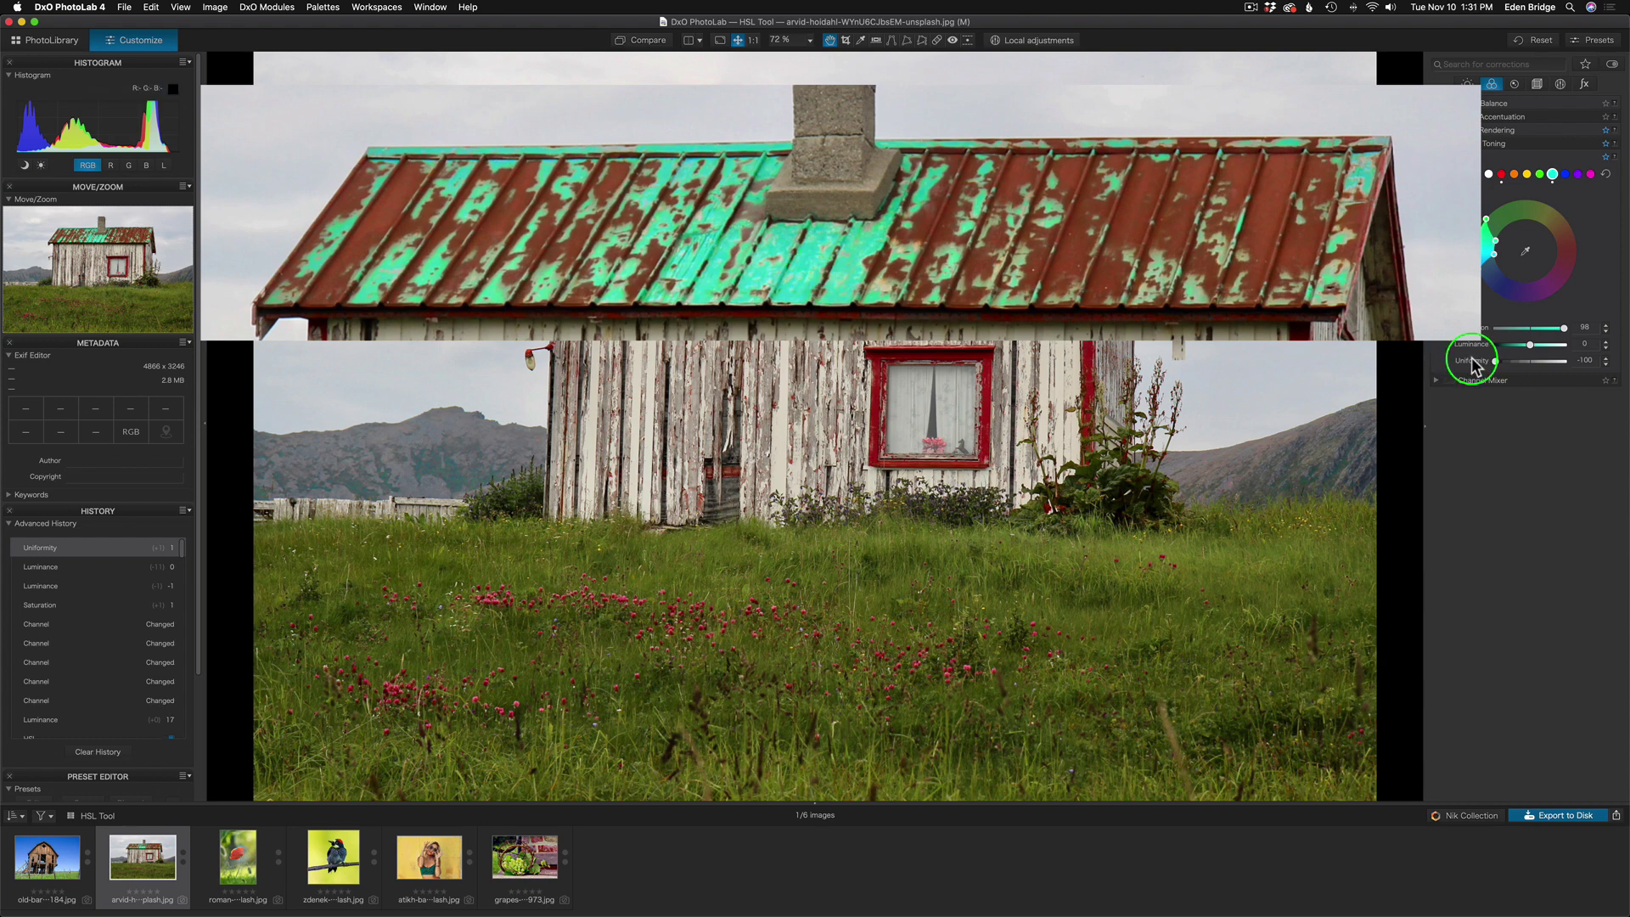
drag(1497, 360, 1602, 371)
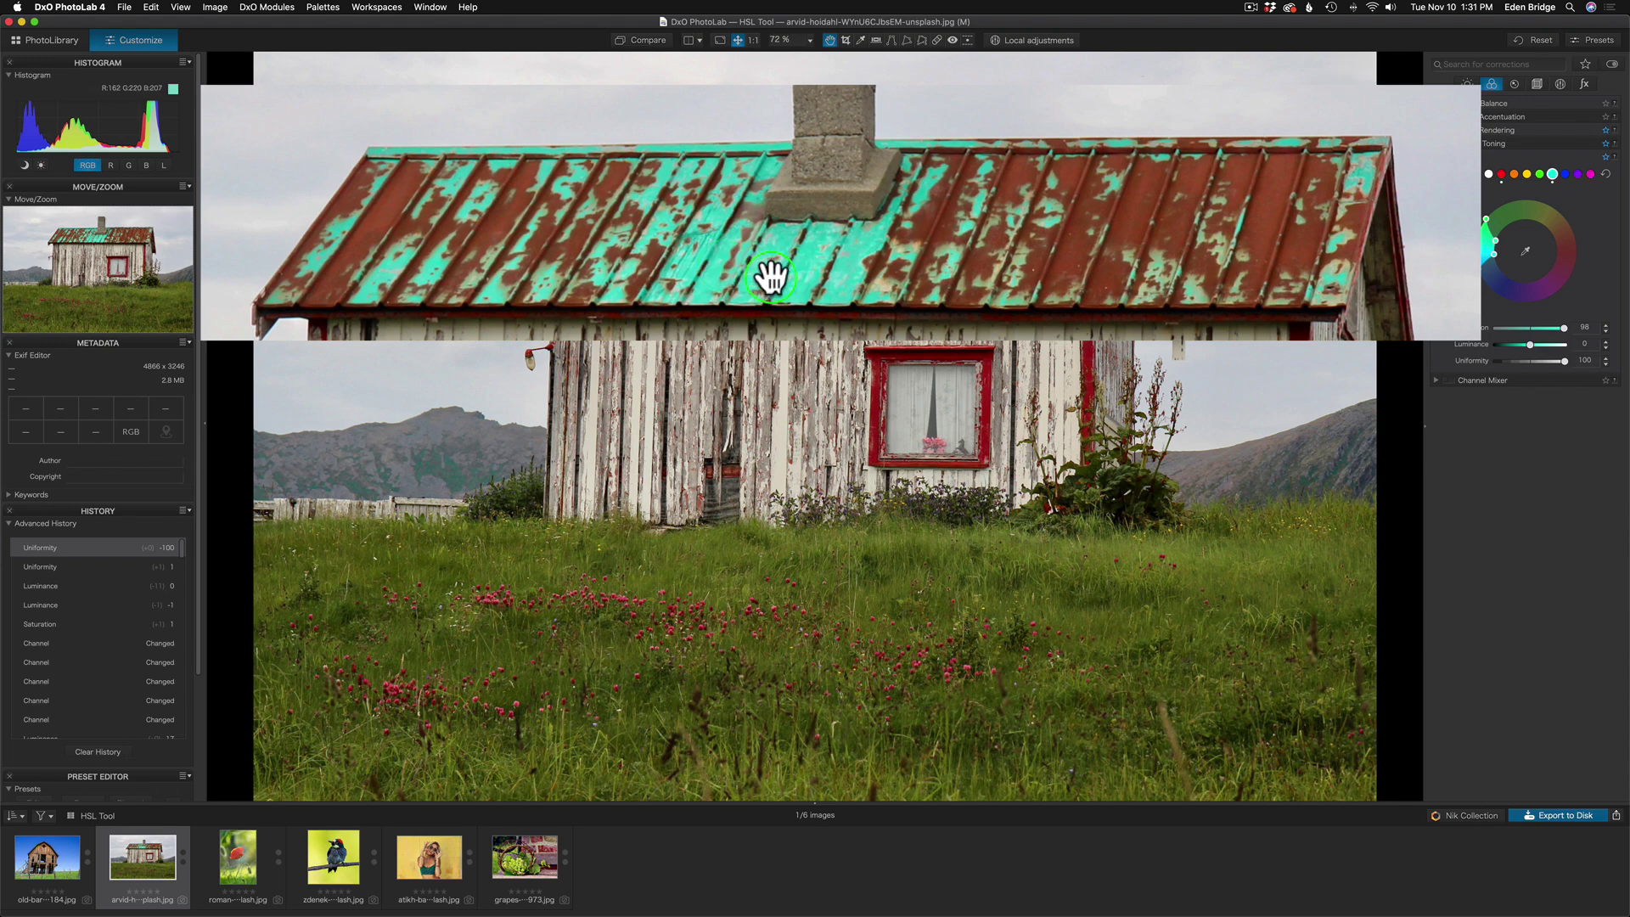
mouse_move(1561, 328)
mouse_down()
mouse_move(1547, 329)
mouse_move(1566, 331)
mouse_up()
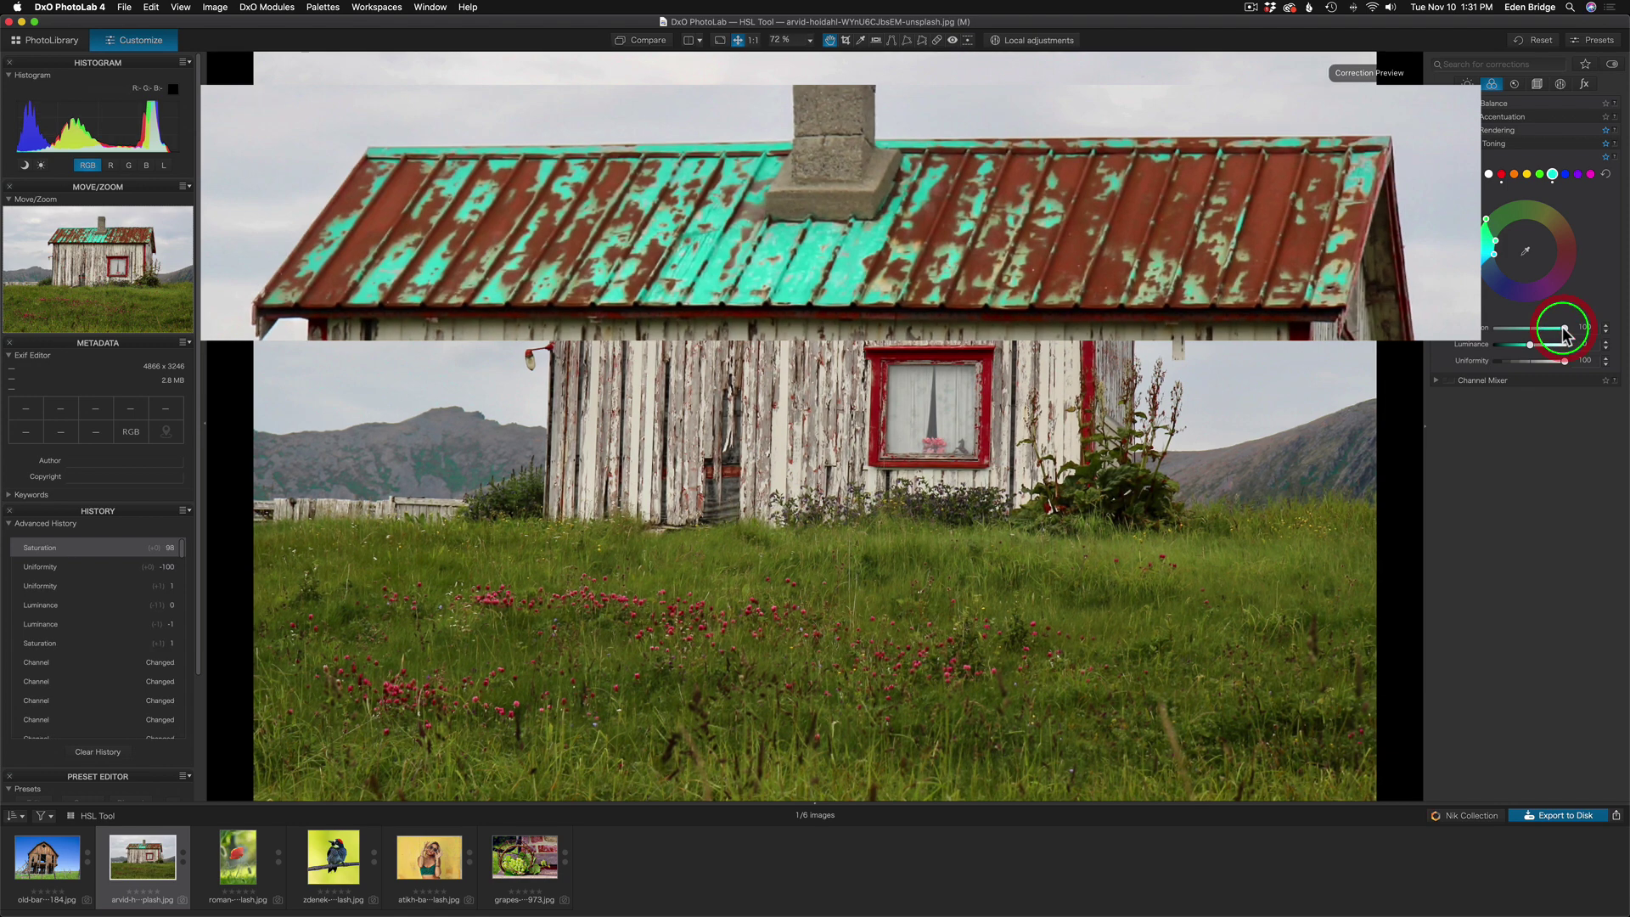
- Compare the cottage photo with and without the HSL correction, and against the image with no corrections
click(1454, 157)
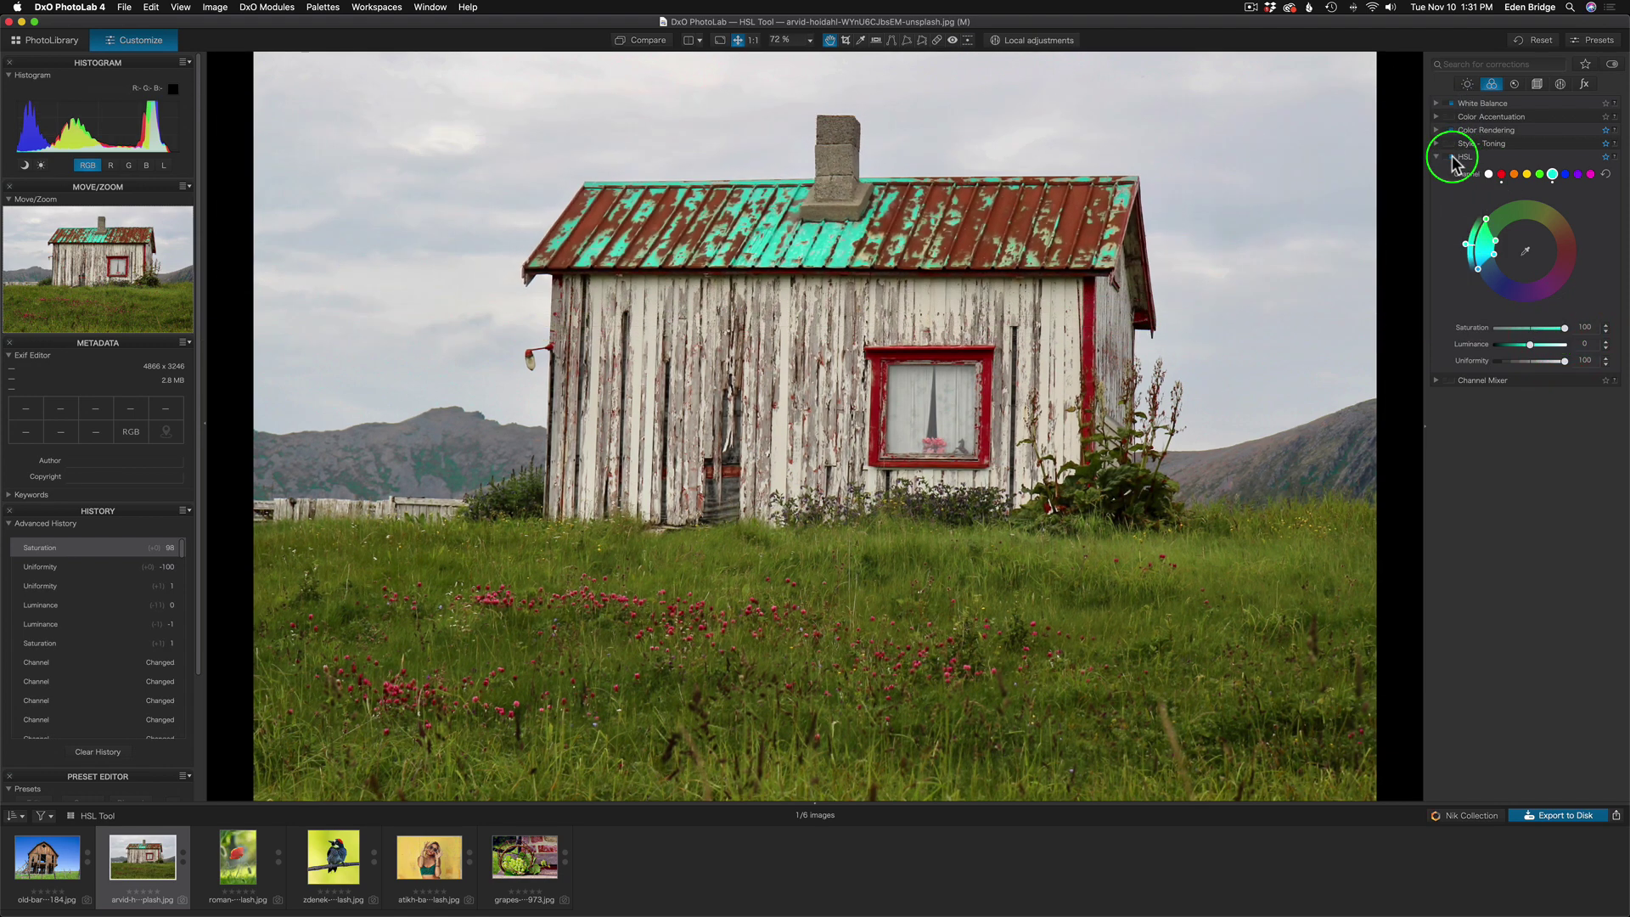
click(1453, 161)
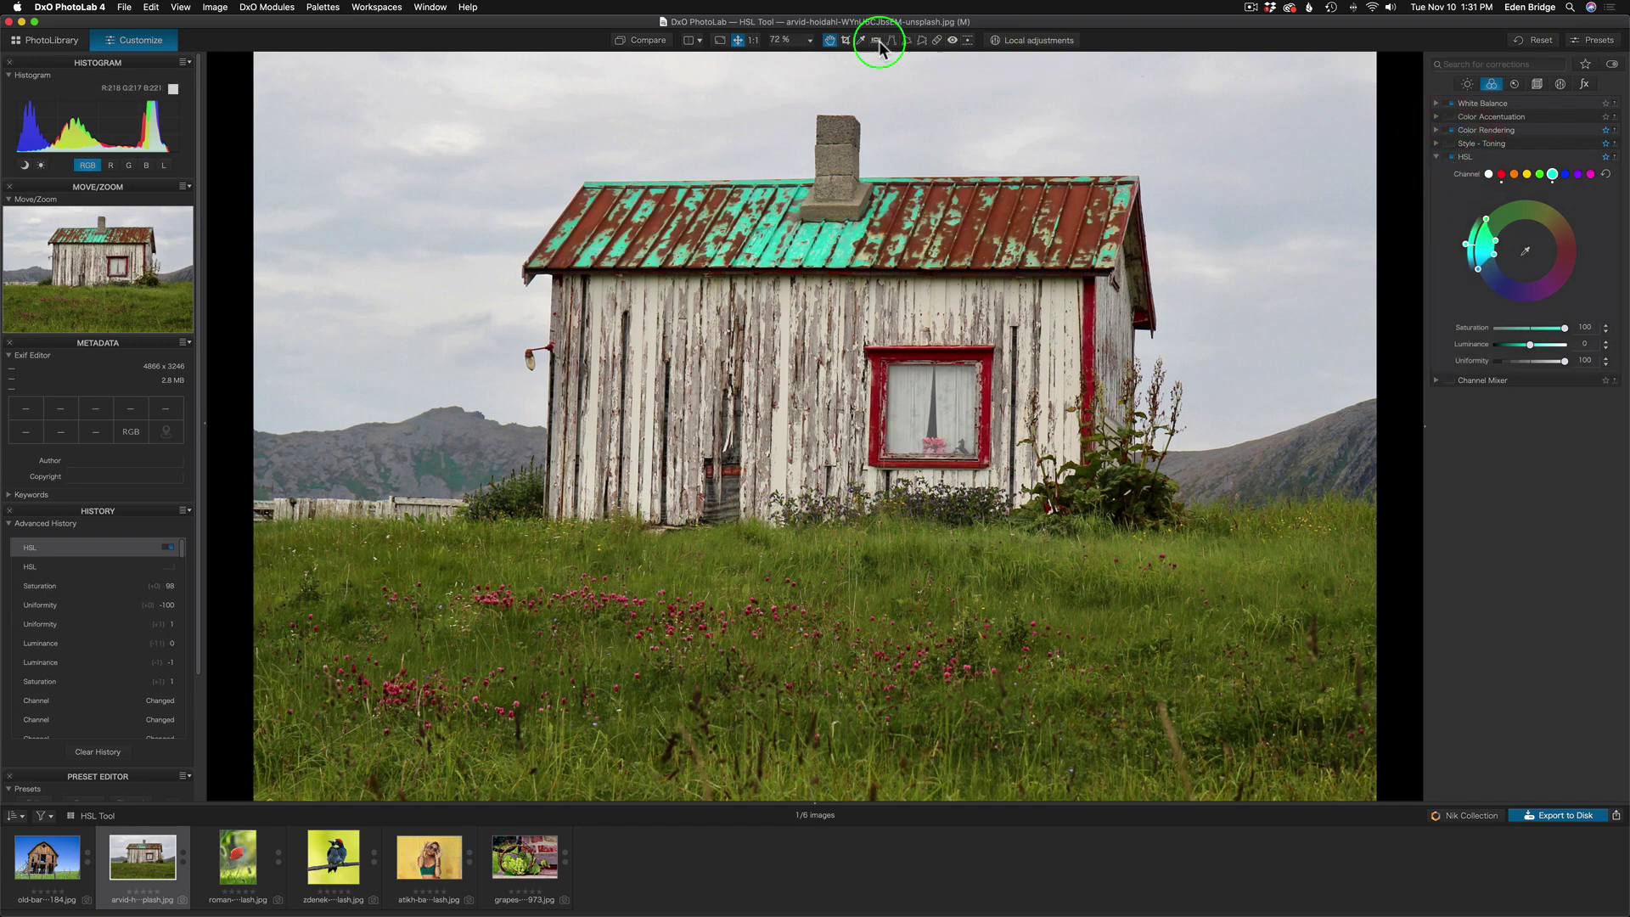
click(649, 41)
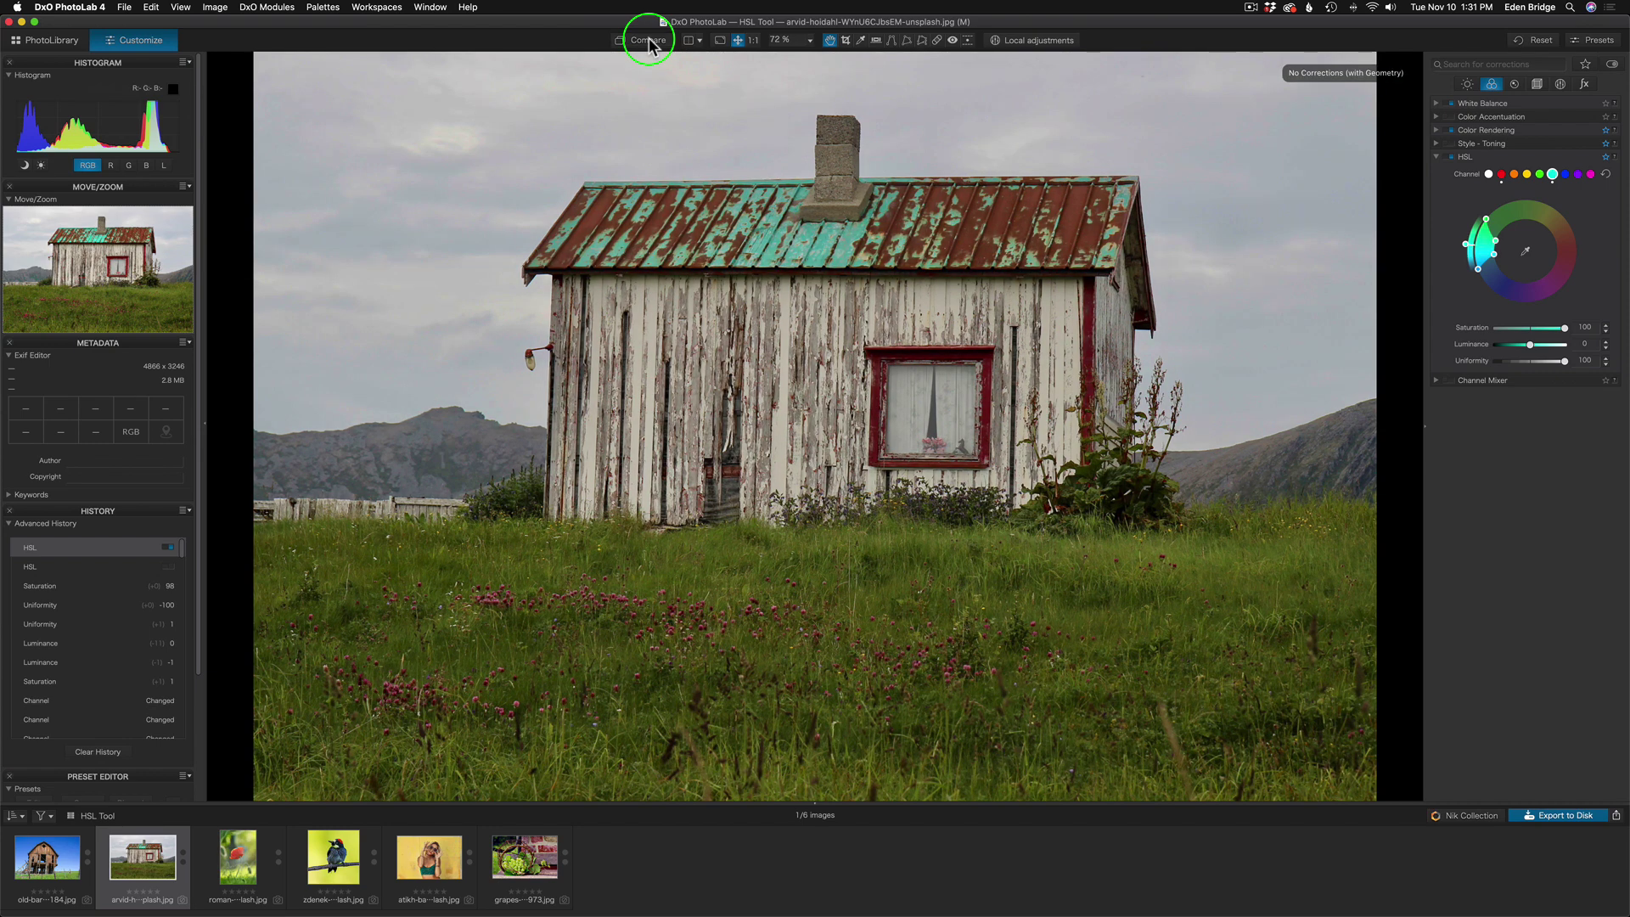
click(648, 40)
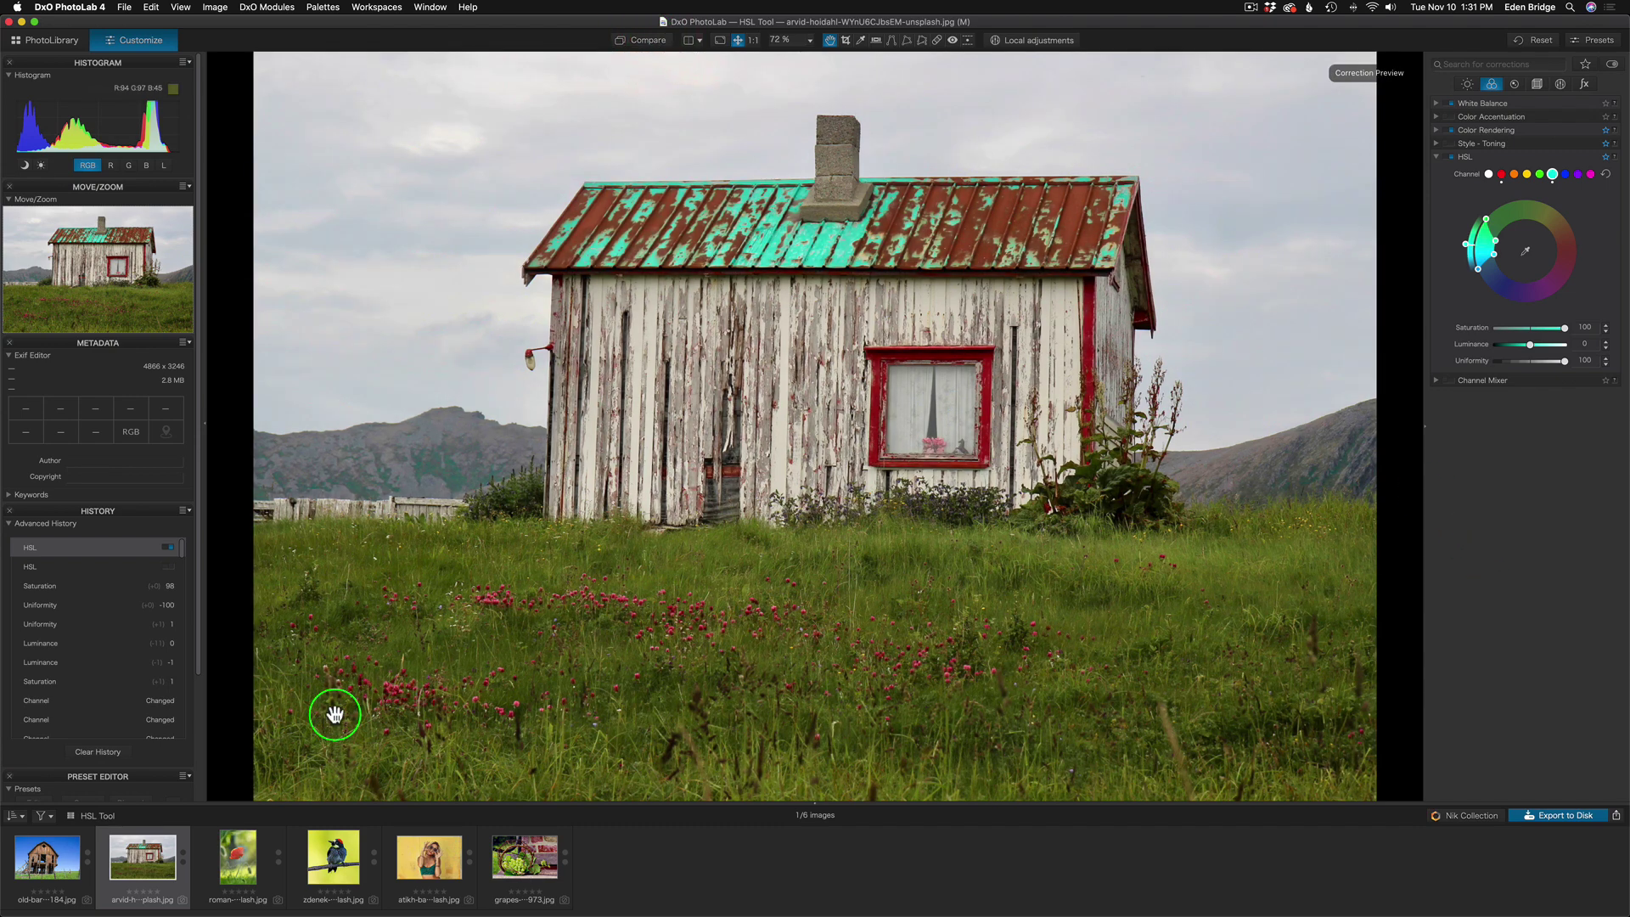
- Open the red poppy photo and rotate the master channel's hue slightly toward orange on the color wheel
click(245, 849)
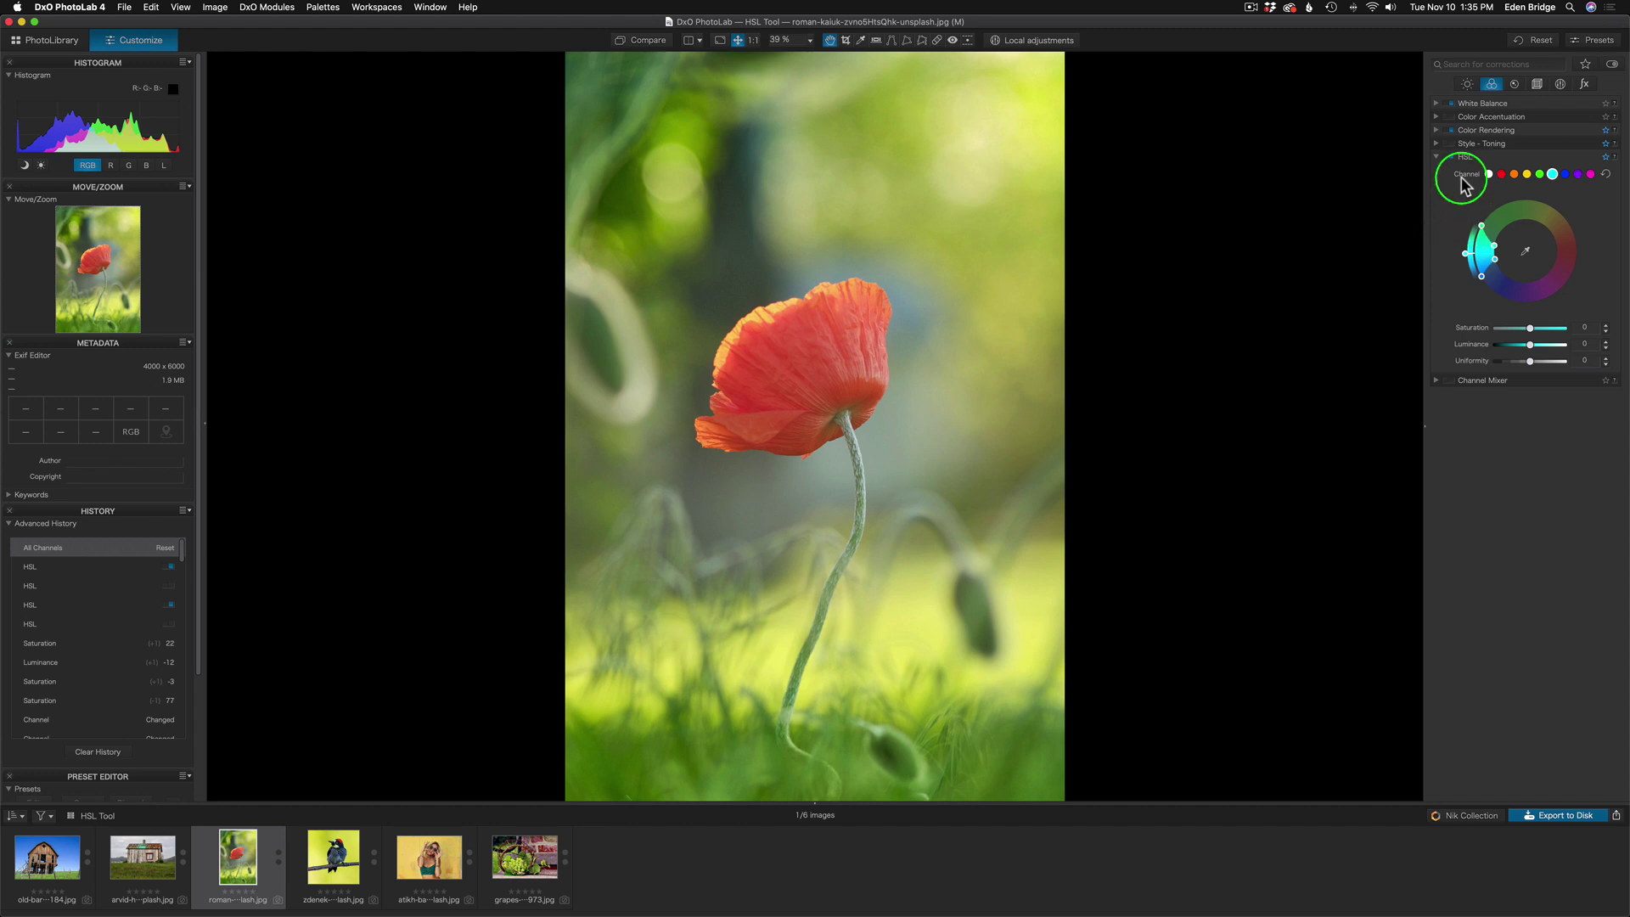
click(1488, 175)
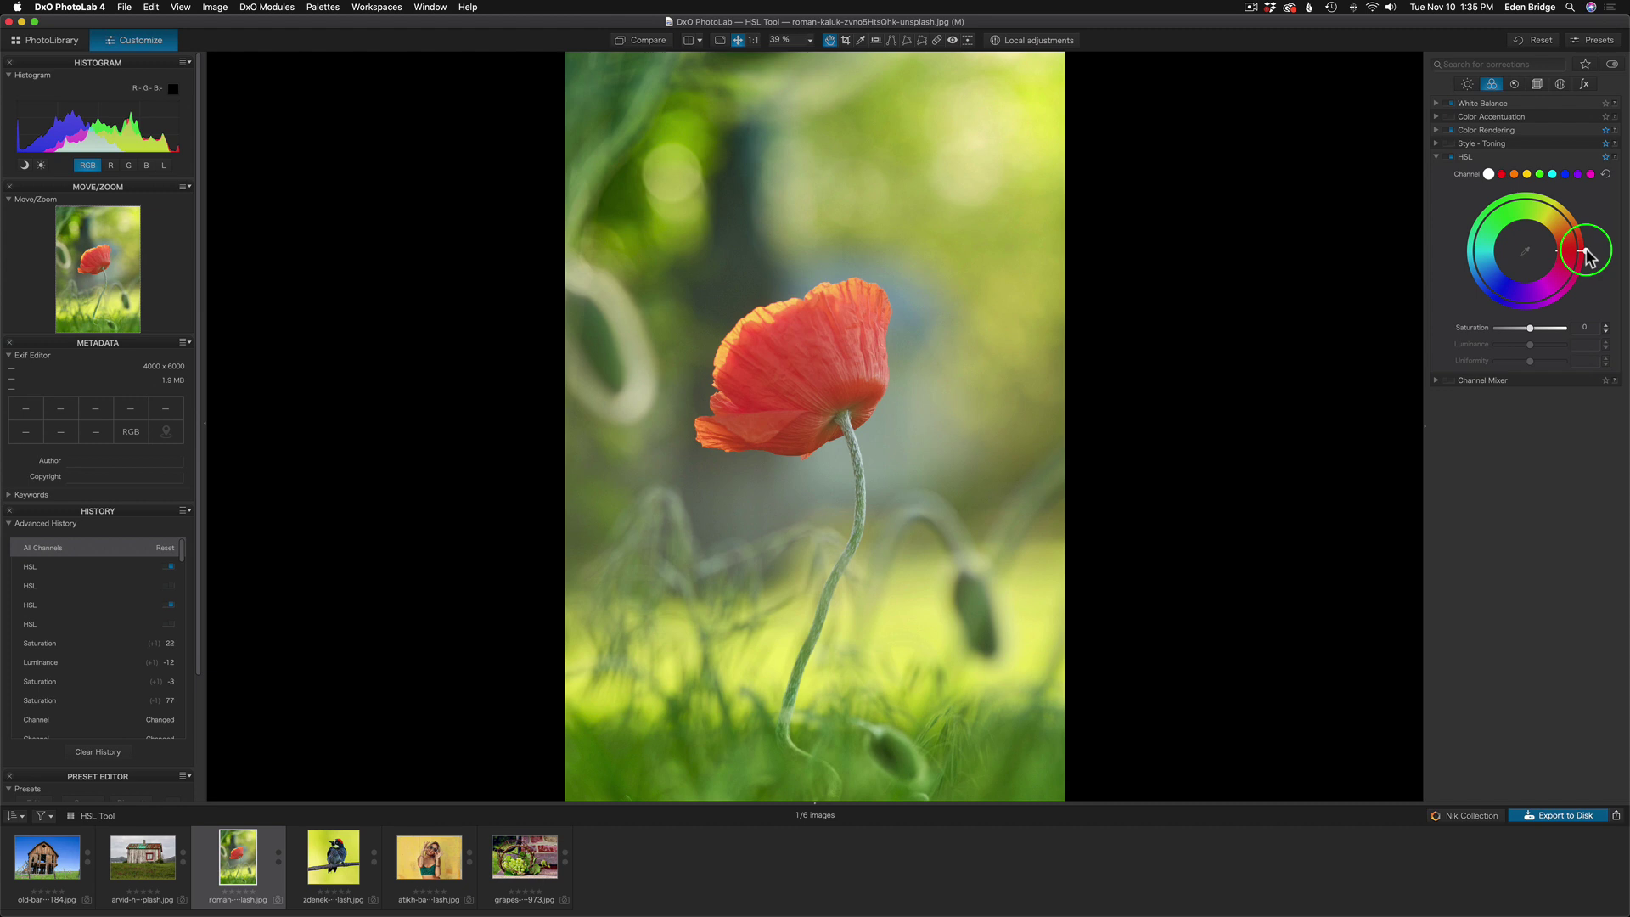
mouse_move(1586, 249)
mouse_down()
mouse_move(1576, 237)
mouse_move(1586, 291)
mouse_move(1582, 239)
mouse_up()
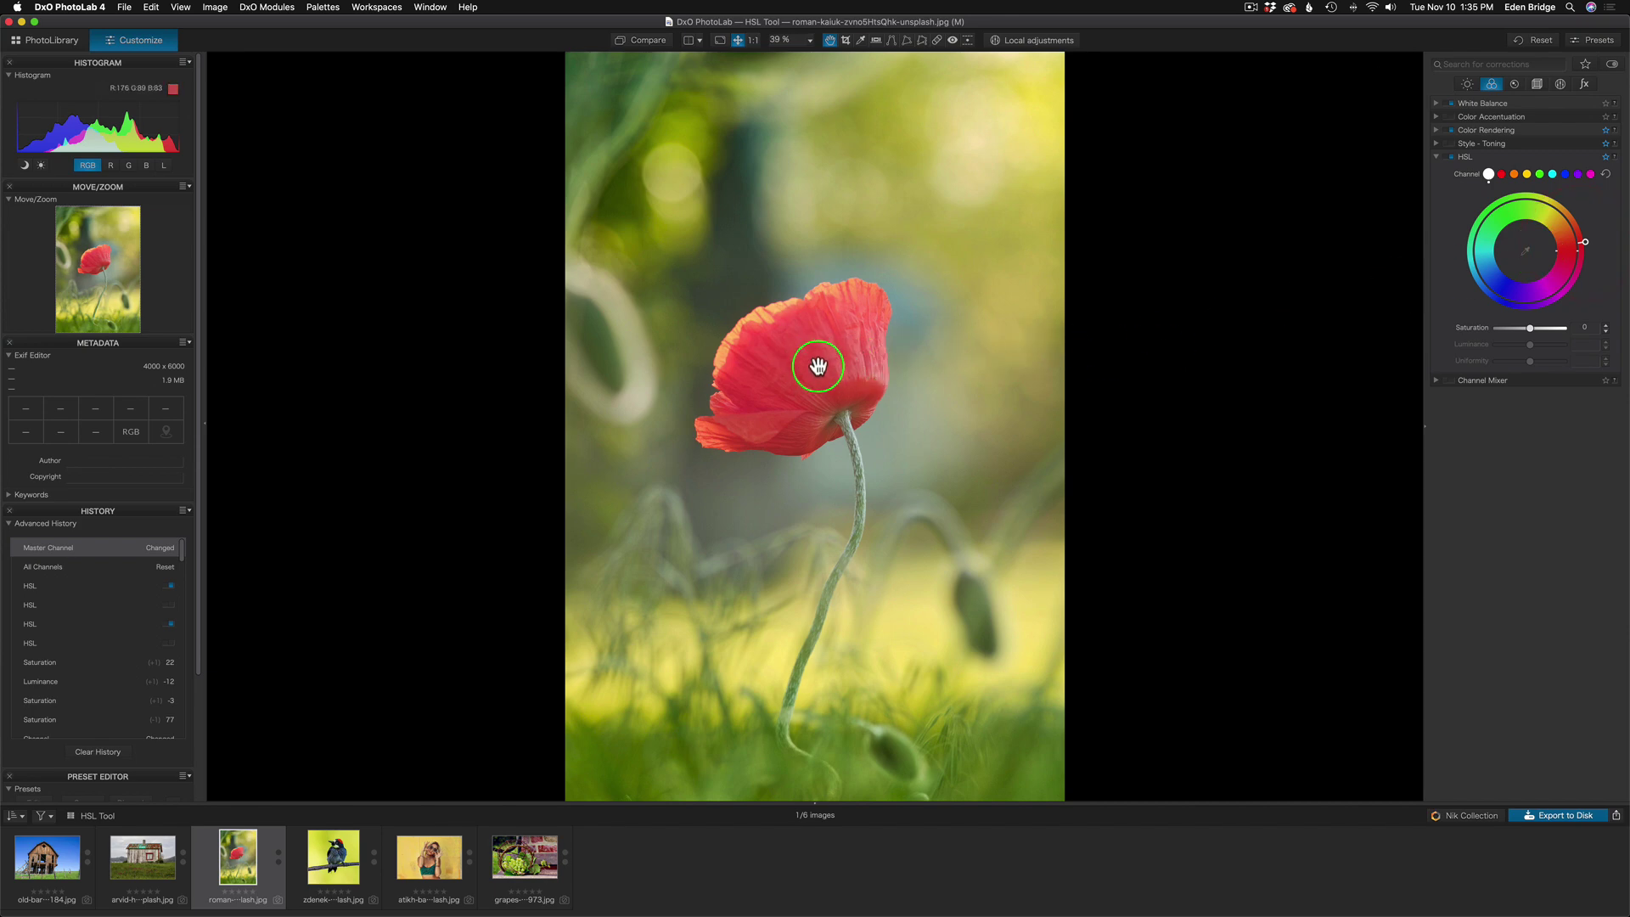
- Try desaturating the orange channel to -100 on the poppy photo and reset its saturation to 0
click(1515, 175)
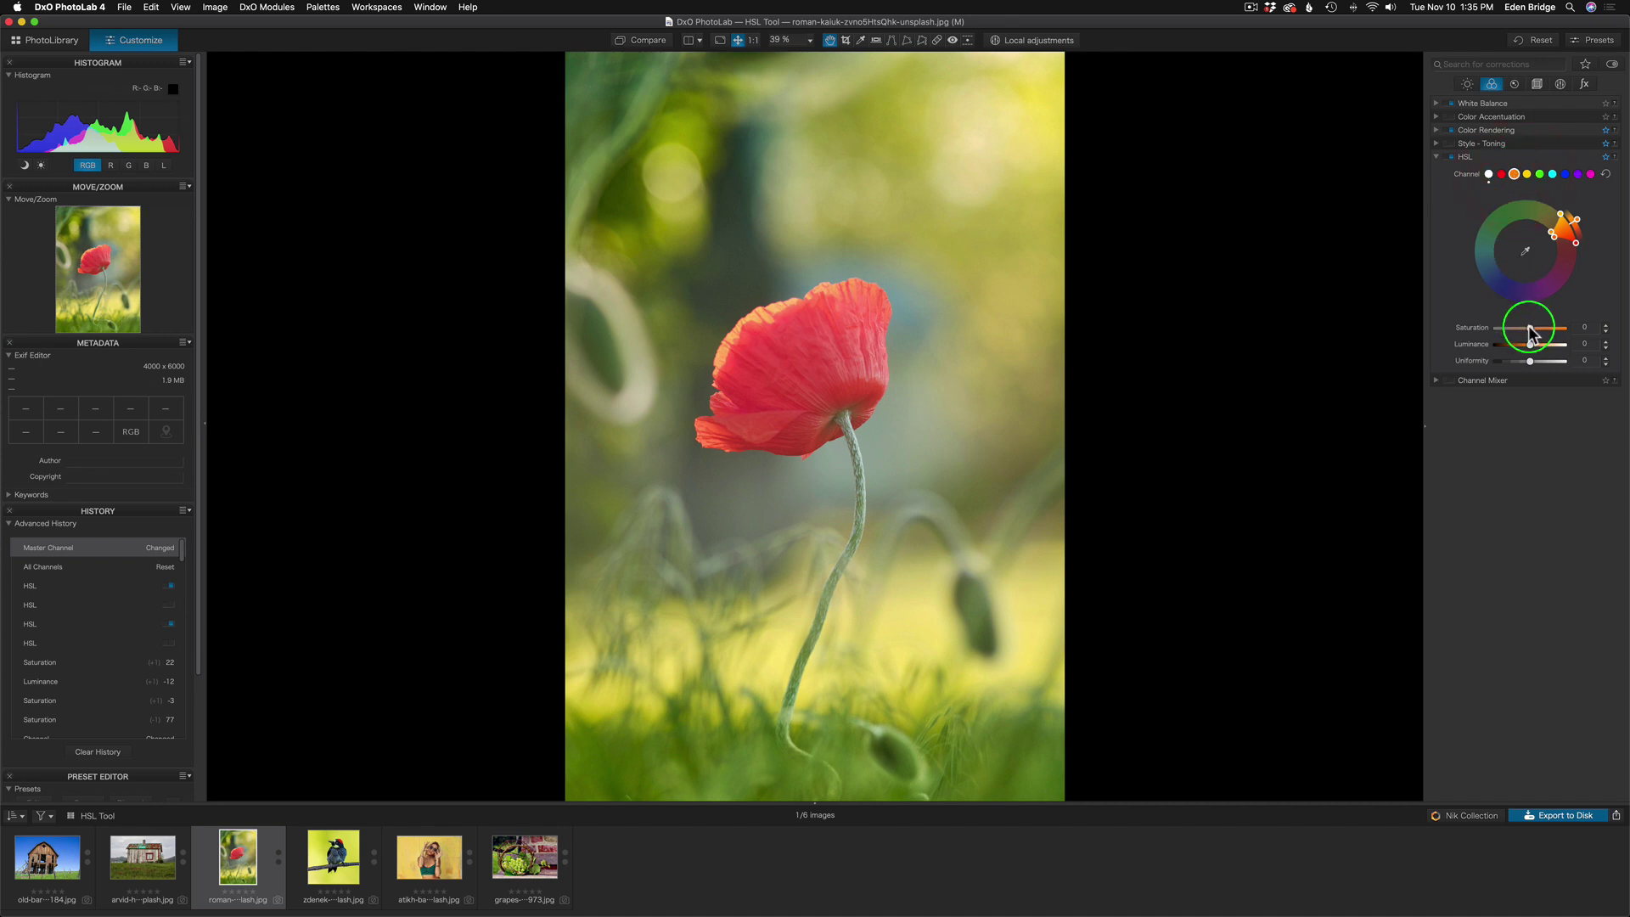
drag(1528, 326, 1439, 322)
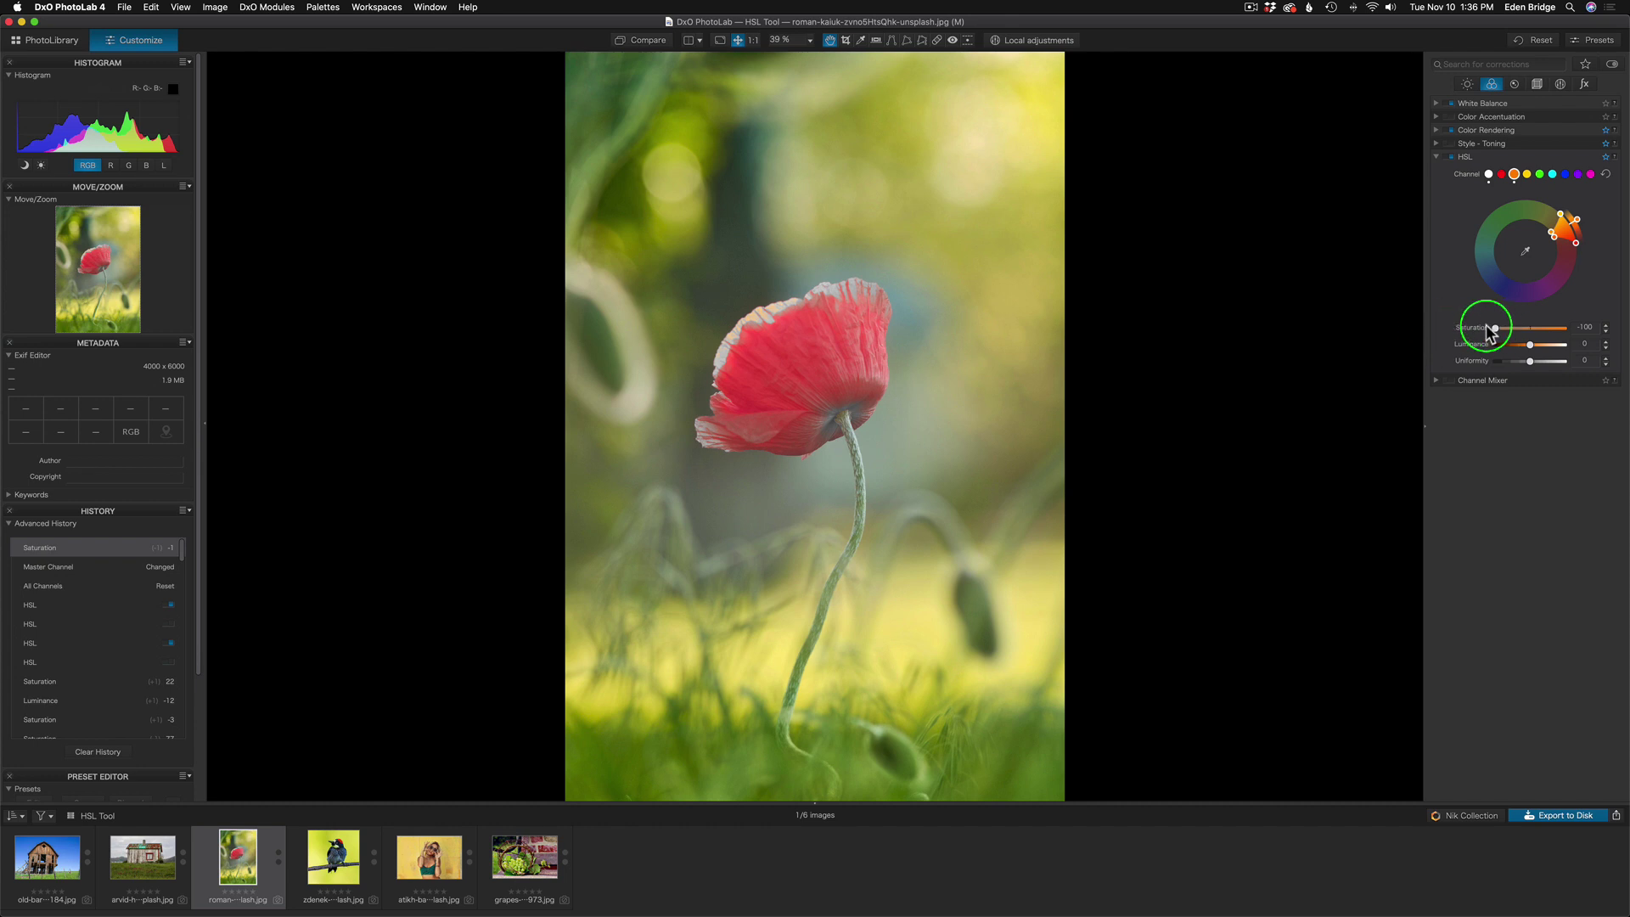
drag(1492, 331, 1513, 331)
double_click(1520, 334)
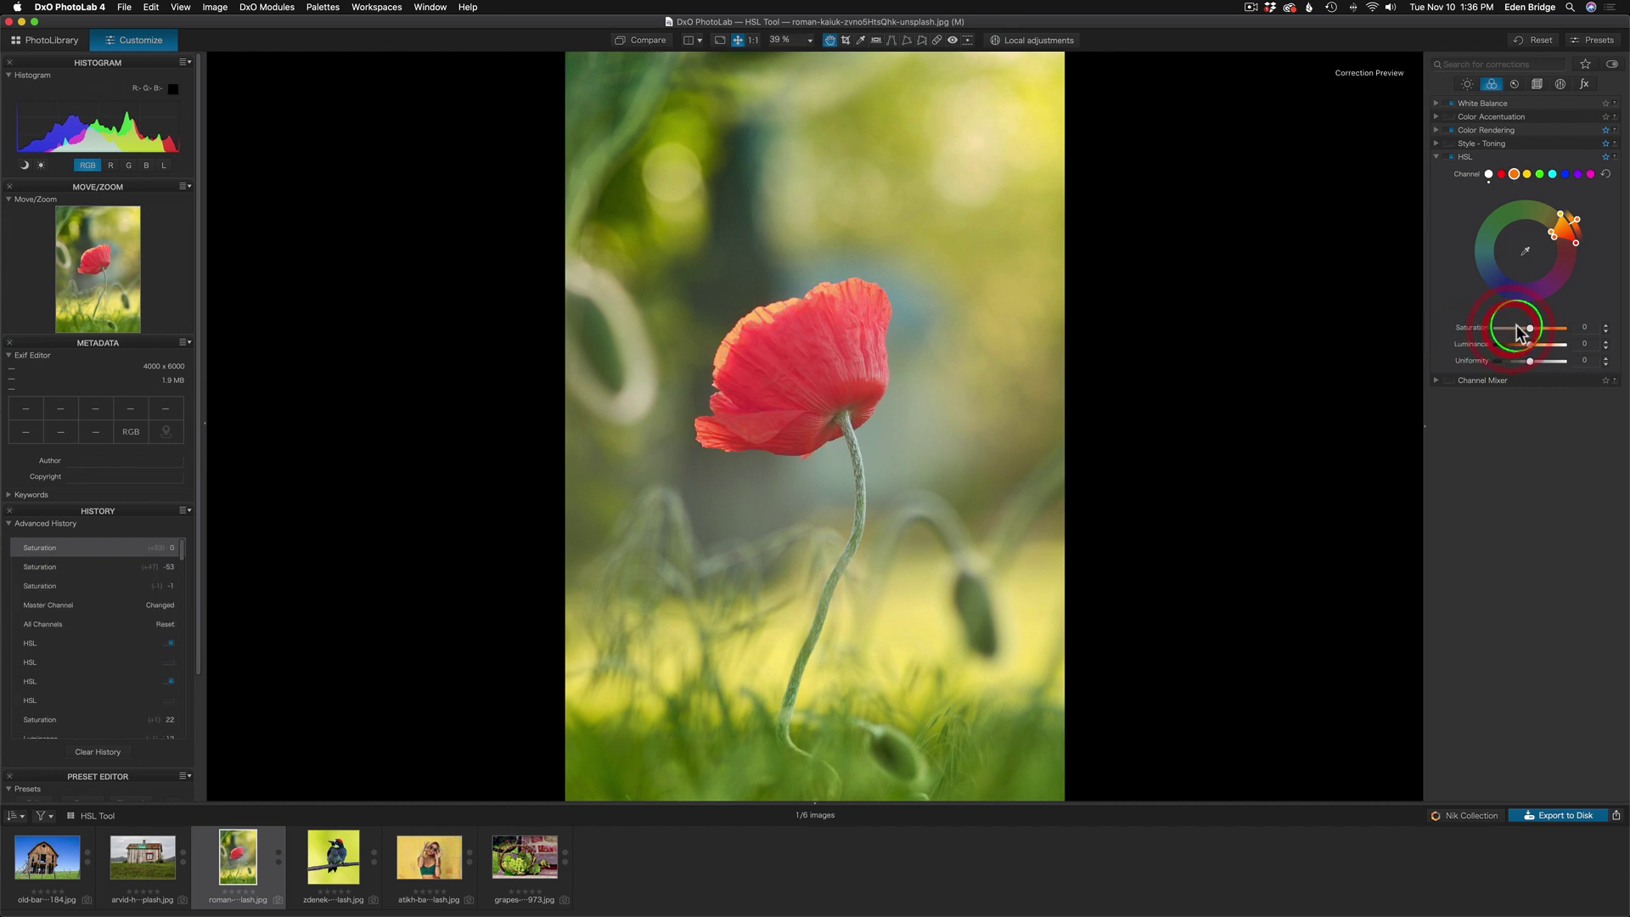
- Center the orange channel on the poppy's red petals with the Hue Picker and set its saturation to -100
click(1528, 255)
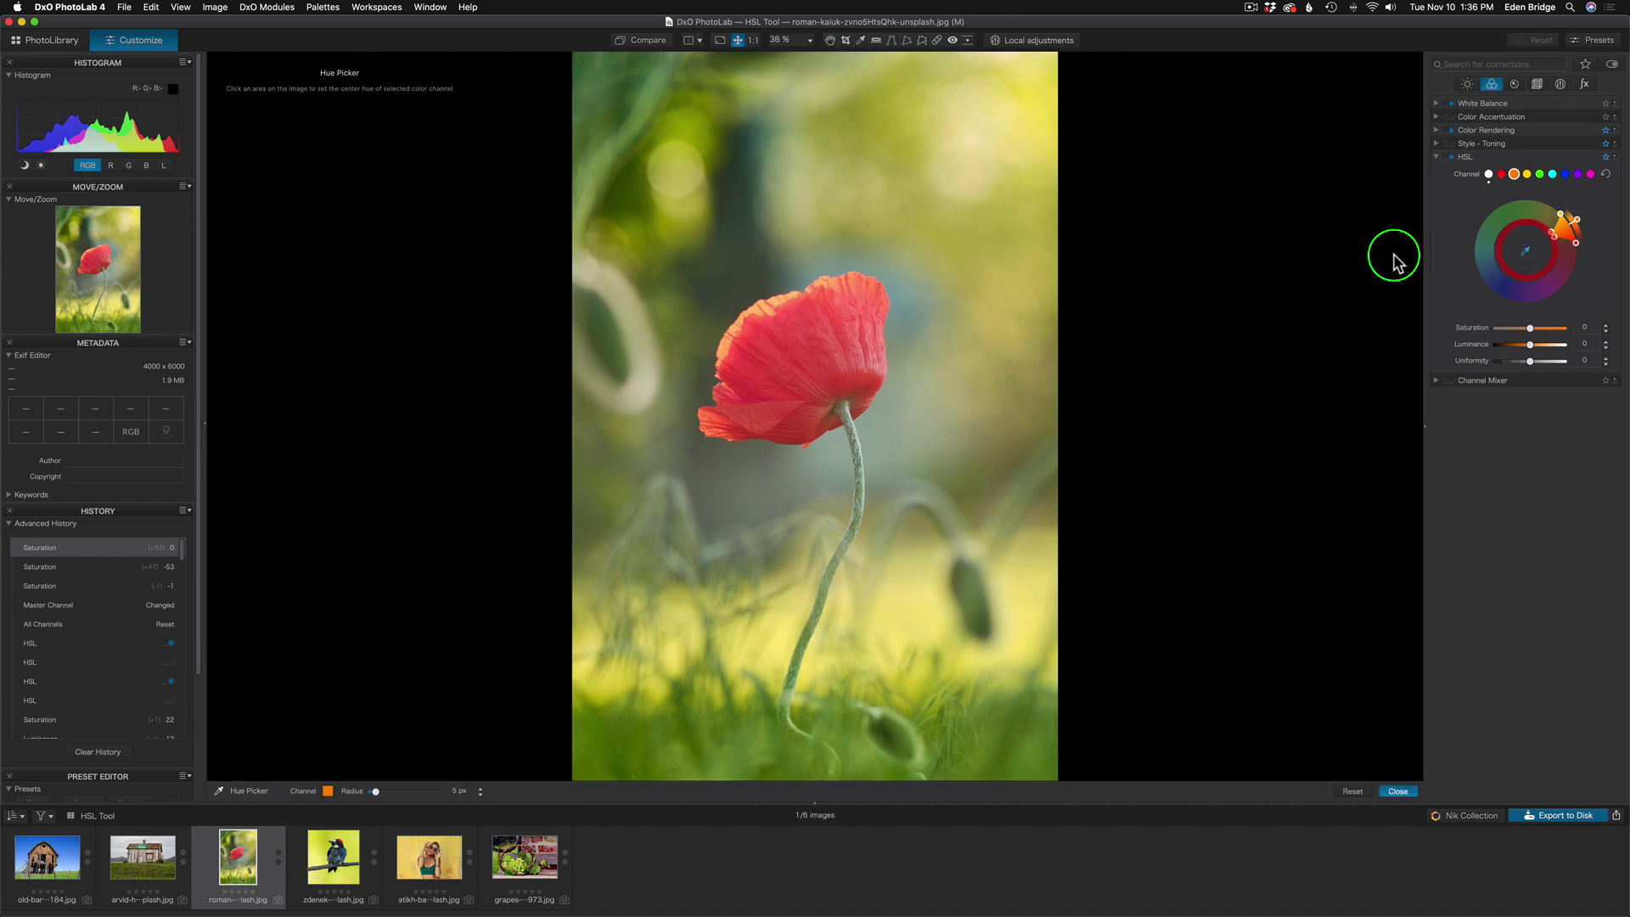
click(809, 344)
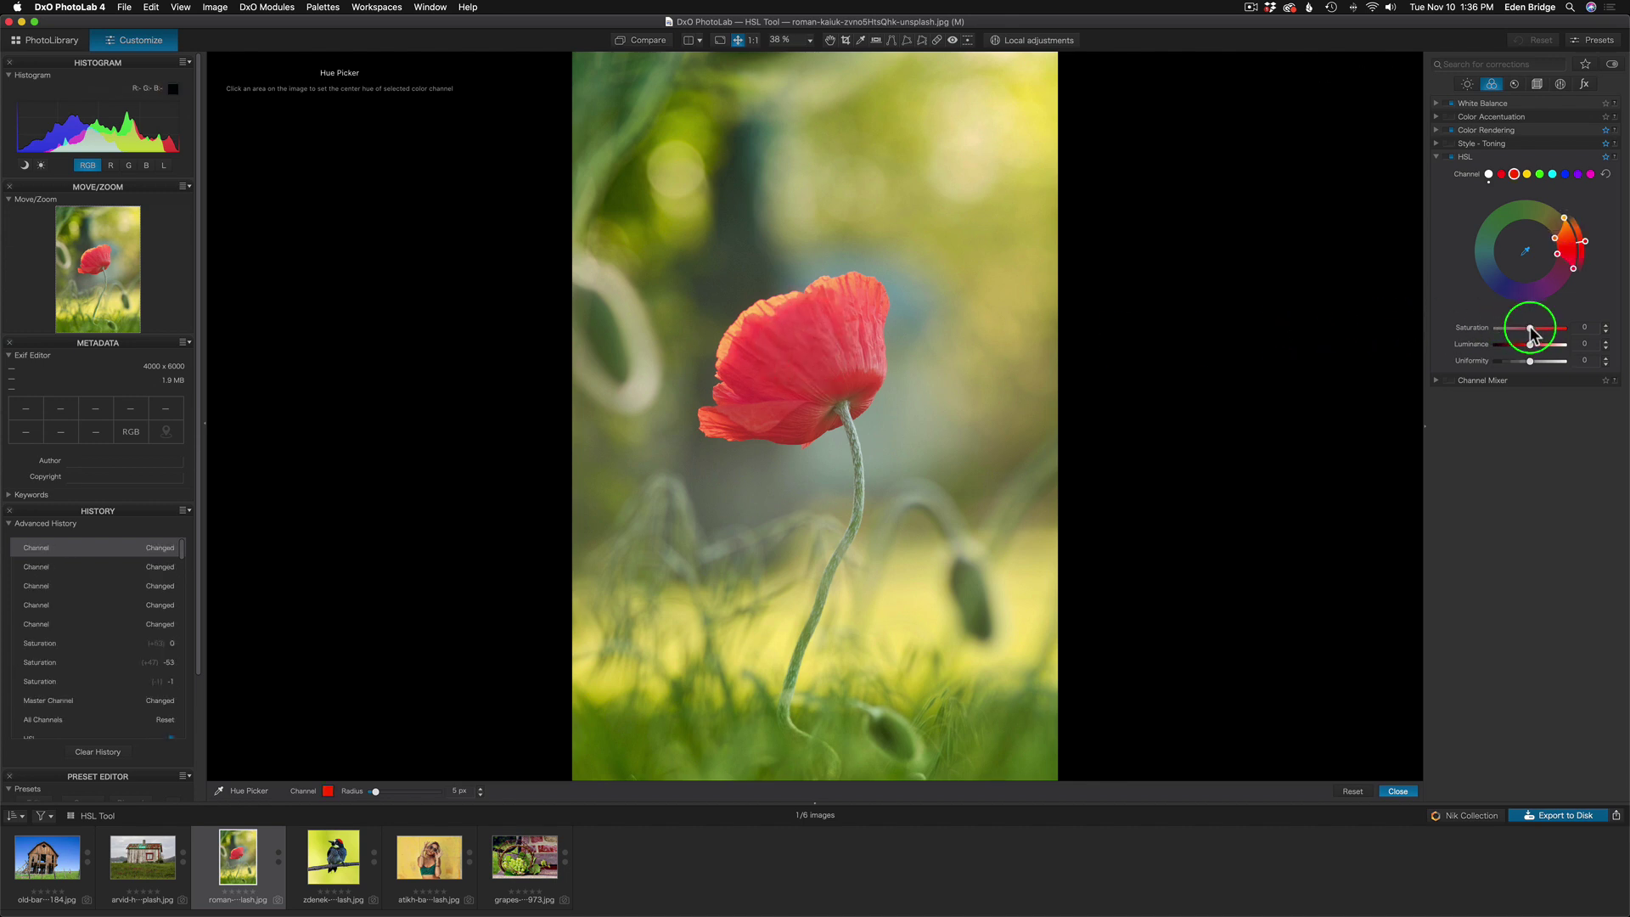
drag(1530, 328, 1412, 325)
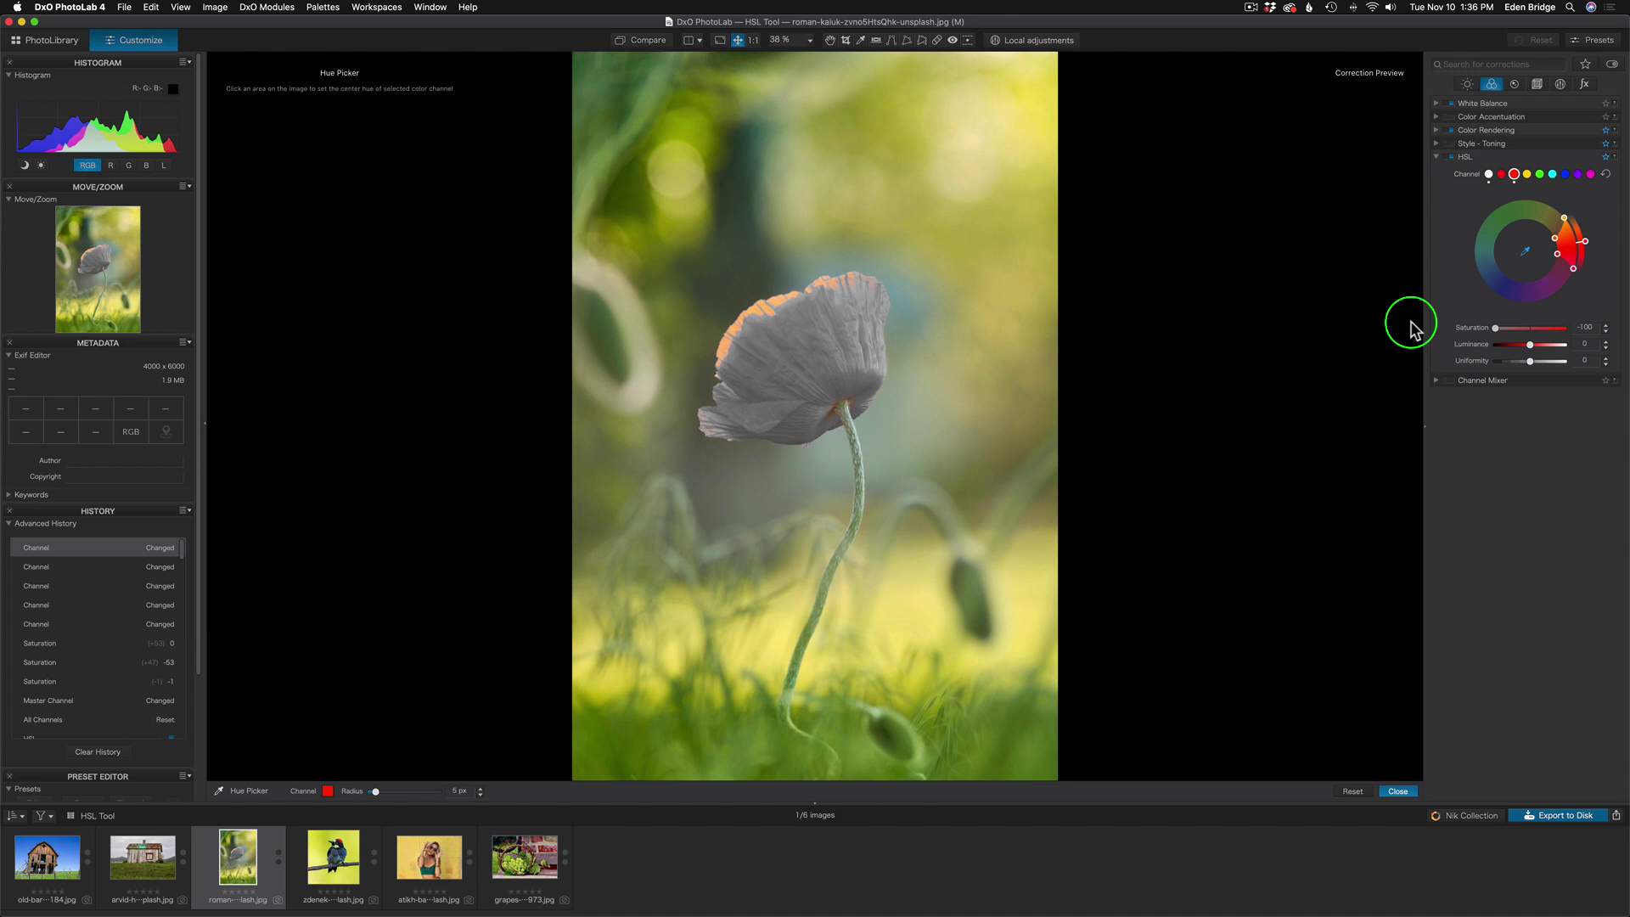
- Widen the channel's hue range toward yellow to cover the poppy's orange edges while leaving out the yellow-green background
drag(756, 309, 783, 296)
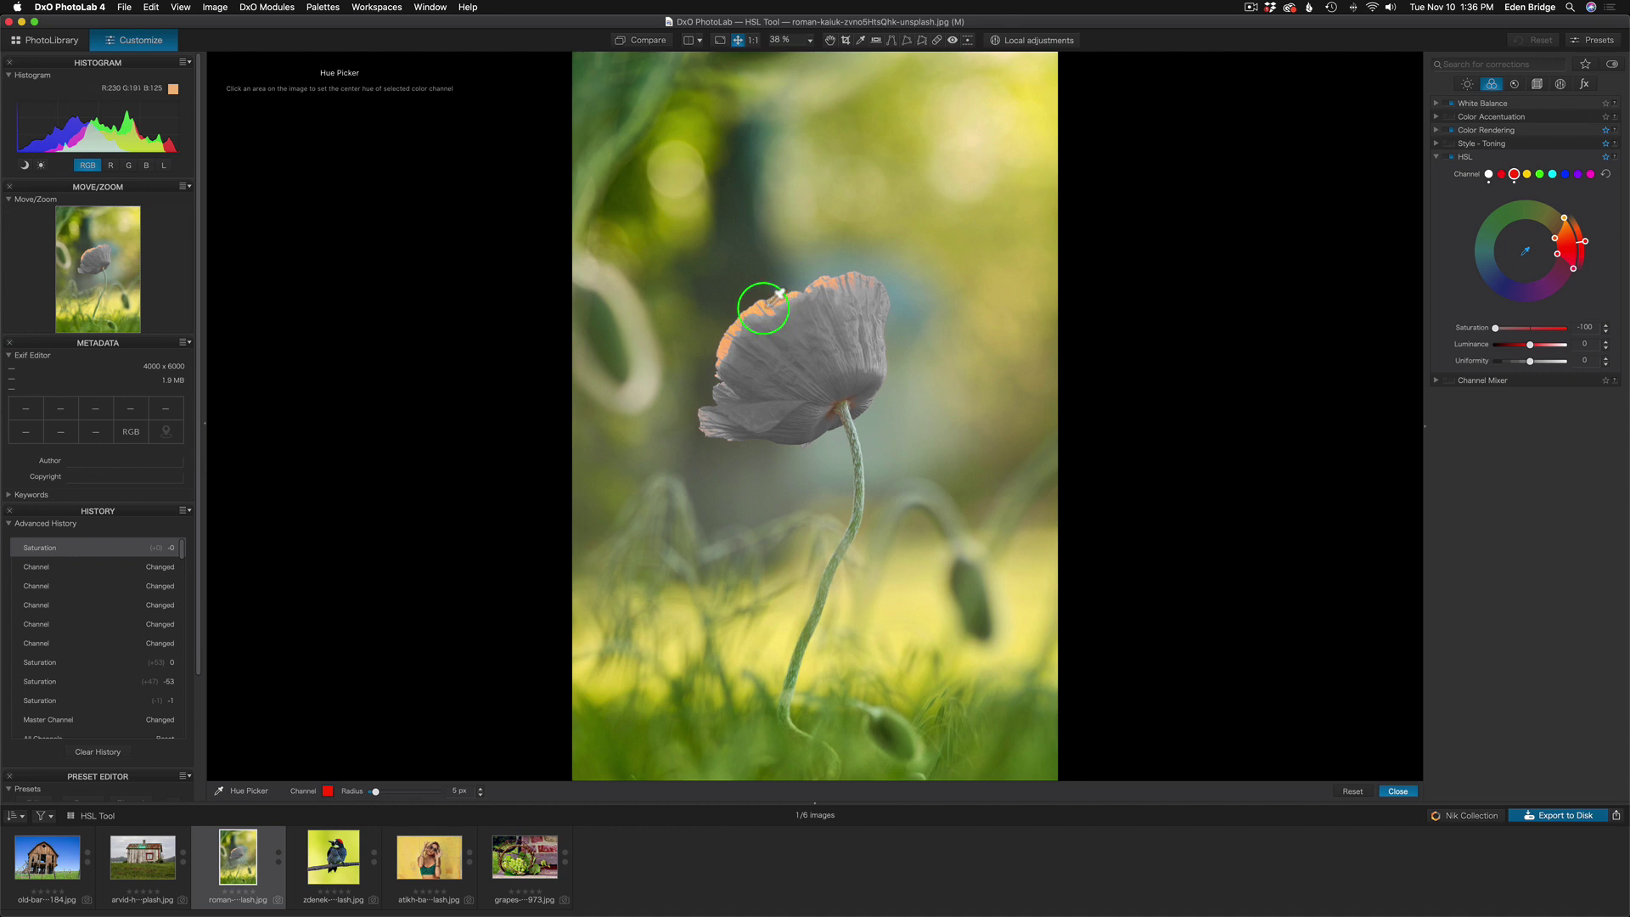
drag(756, 309, 1495, 194)
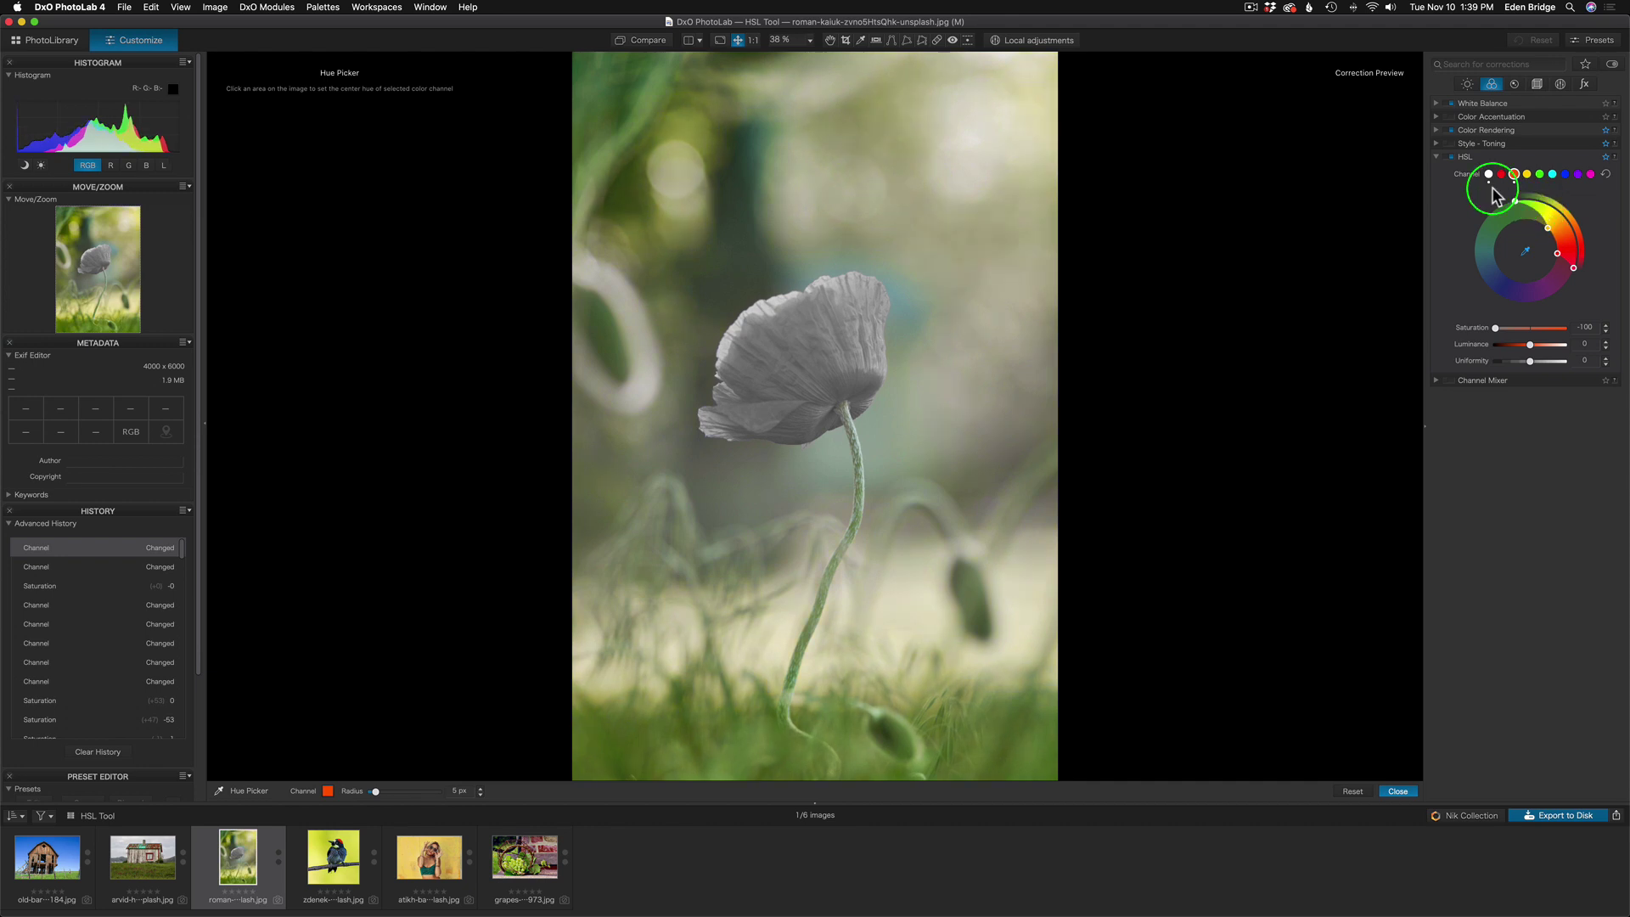
click(1165, 239)
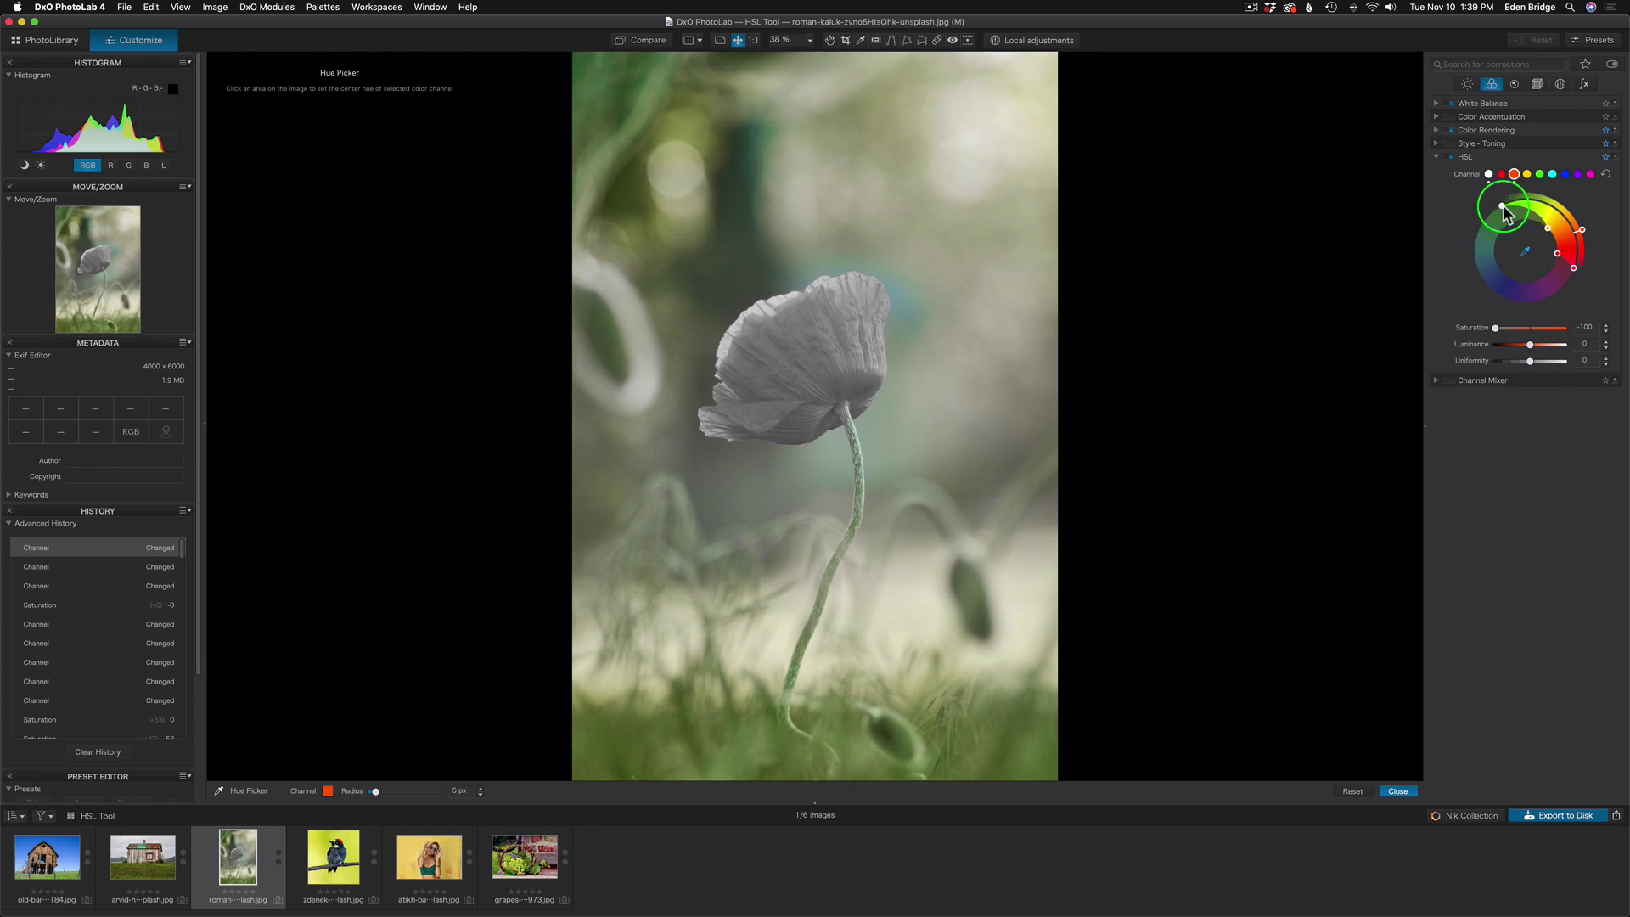
drag(1503, 206, 1555, 217)
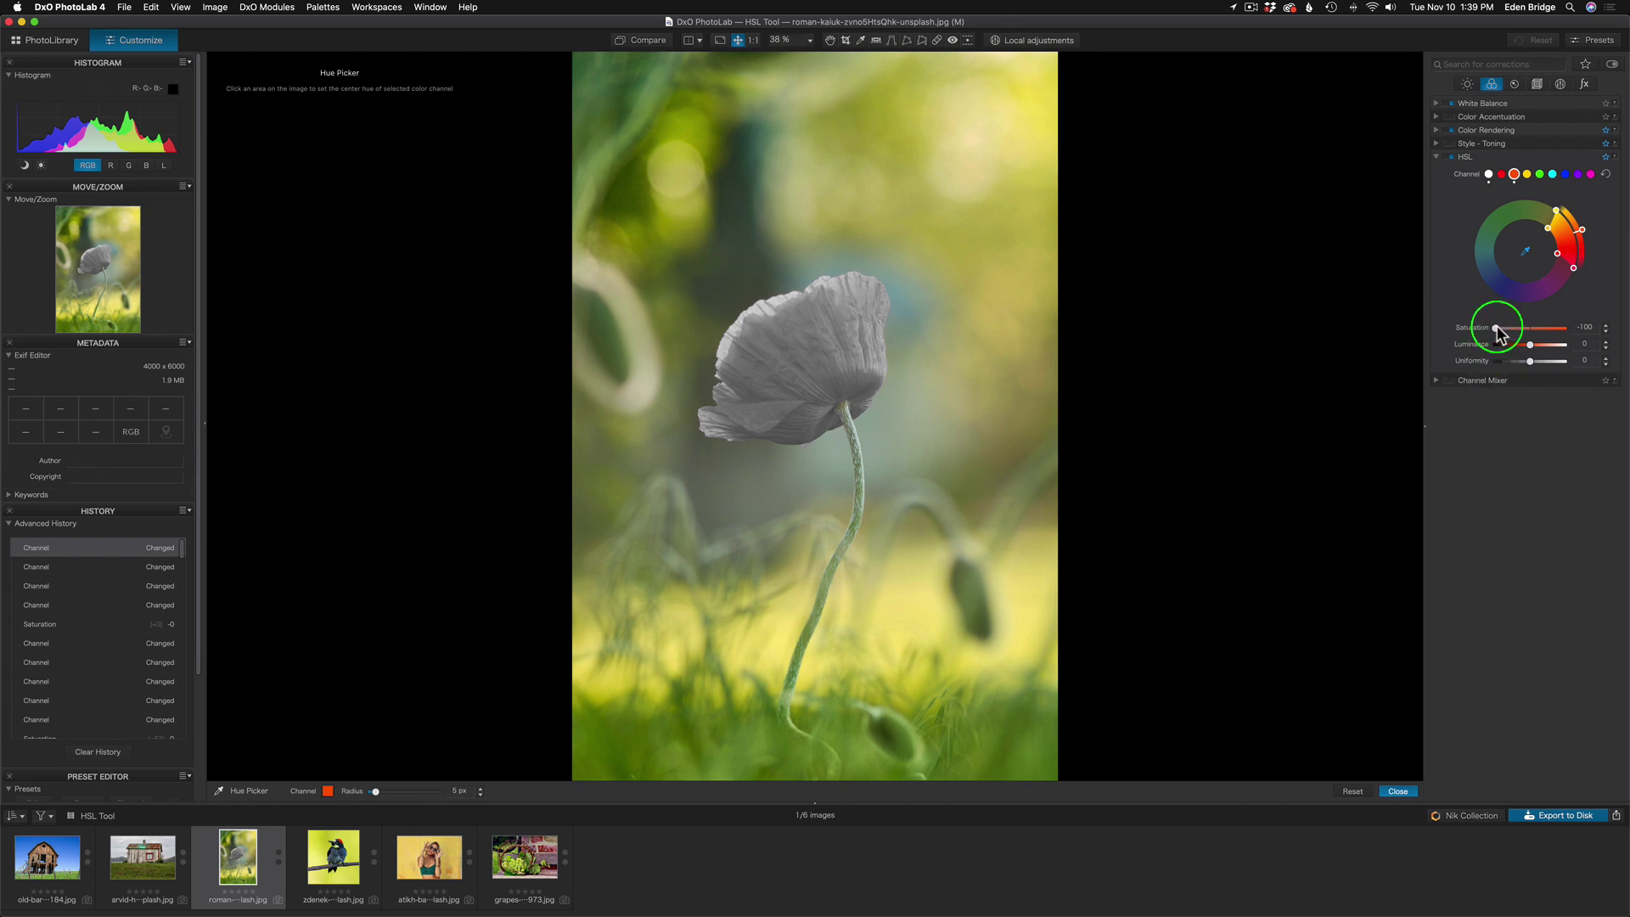
- Set the poppy channel's saturation to 48 and its luminance to 10
drag(1523, 334, 1540, 336)
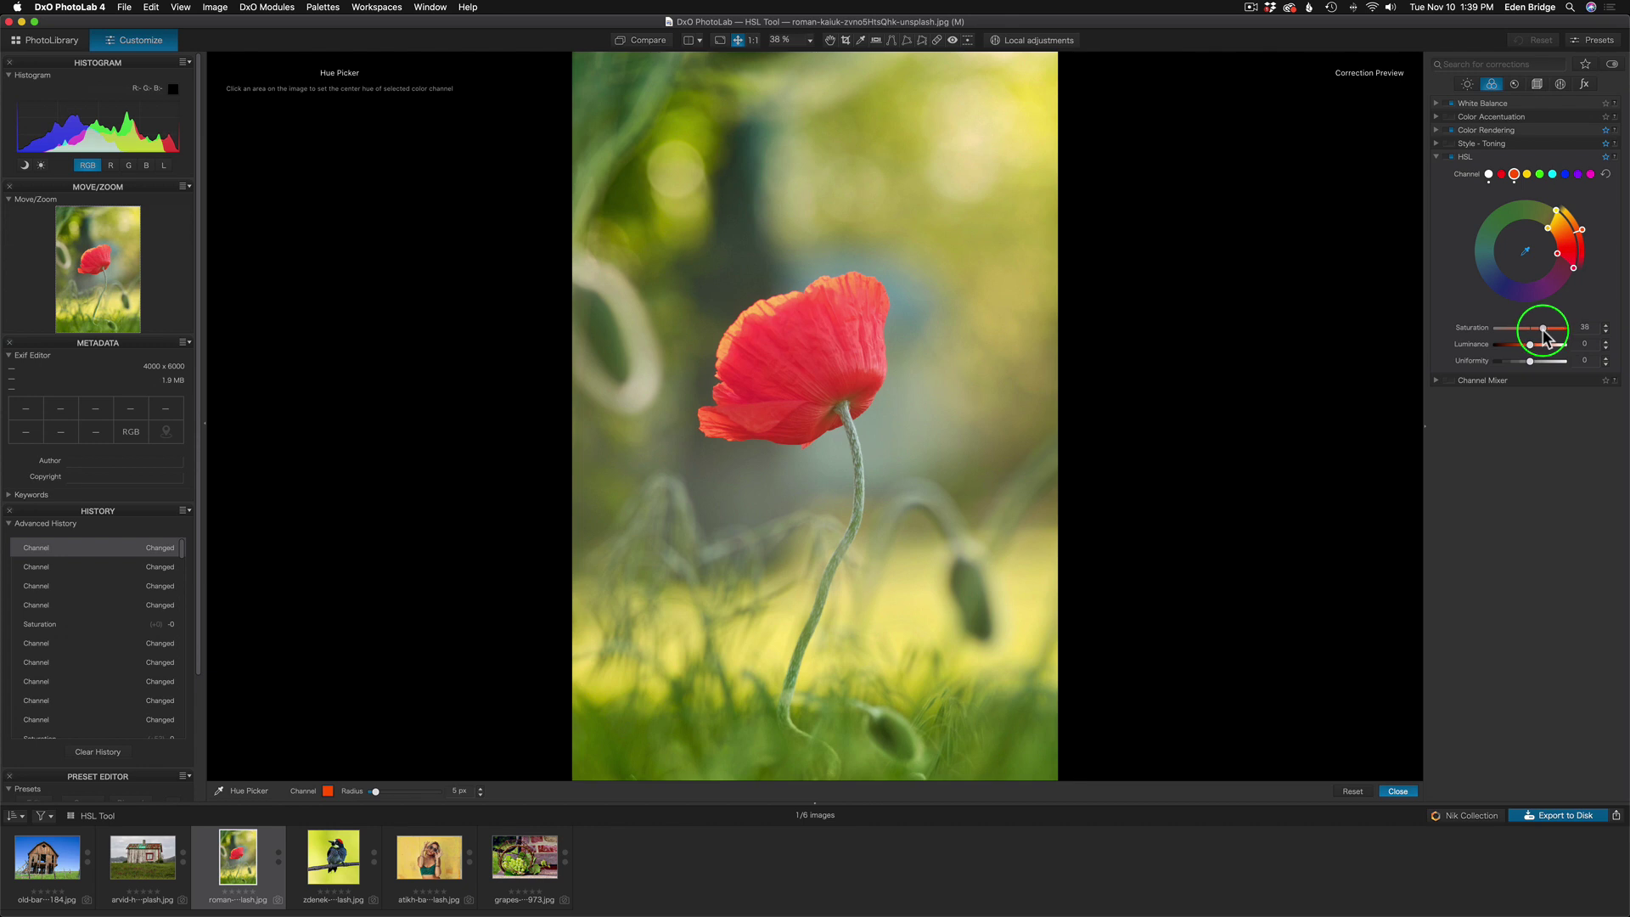
drag(1530, 344, 1532, 348)
click(1535, 348)
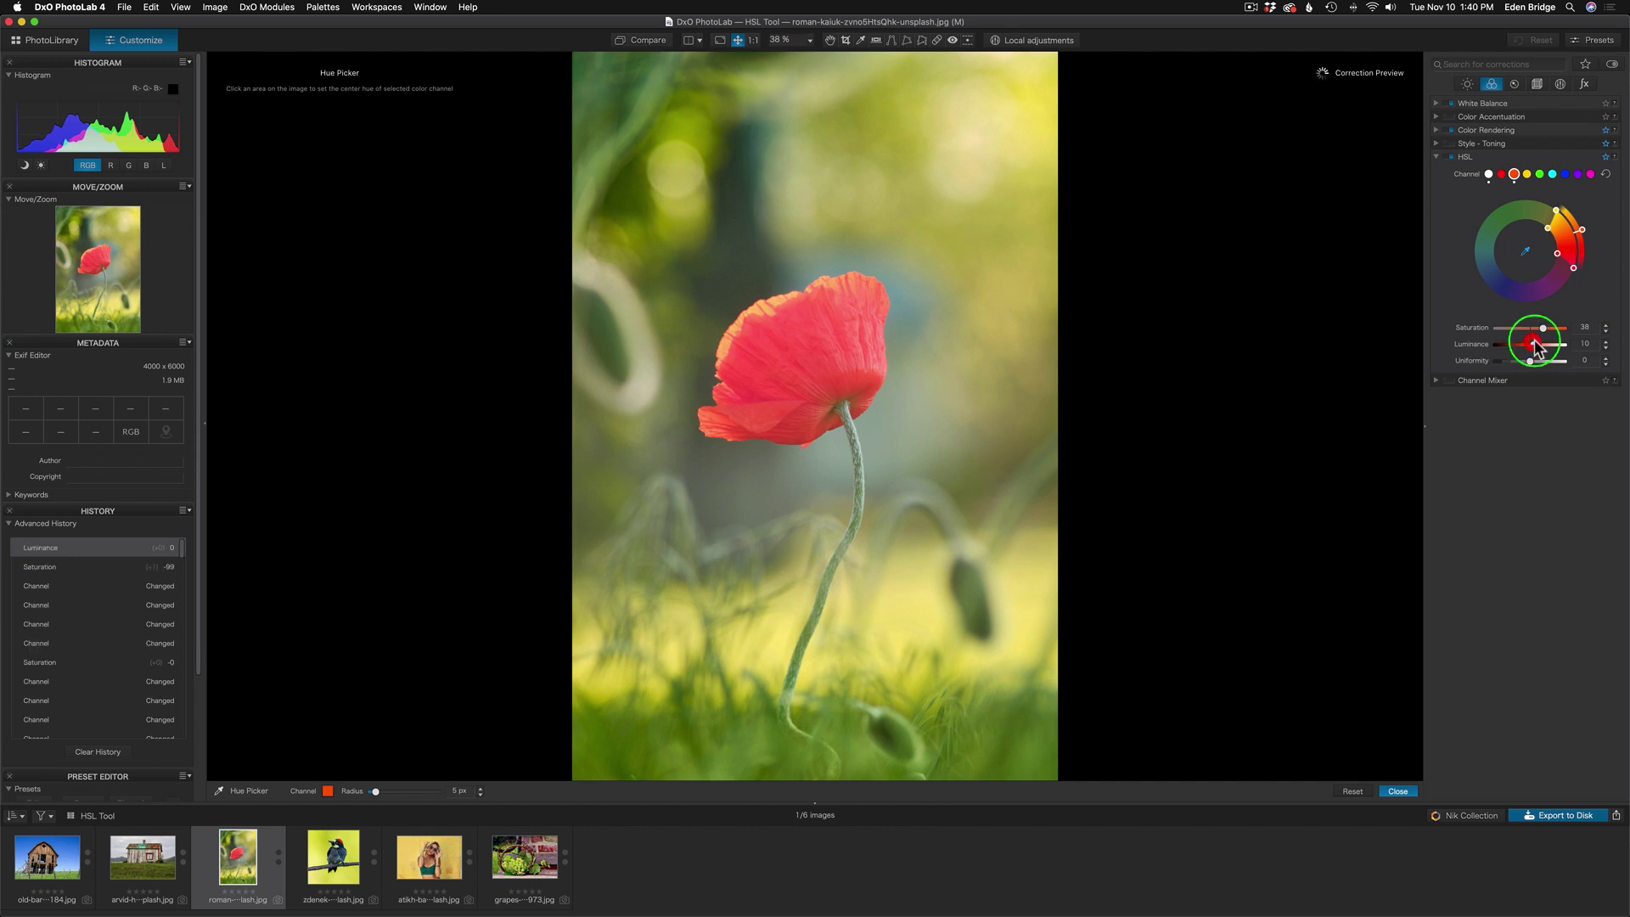
click(1547, 329)
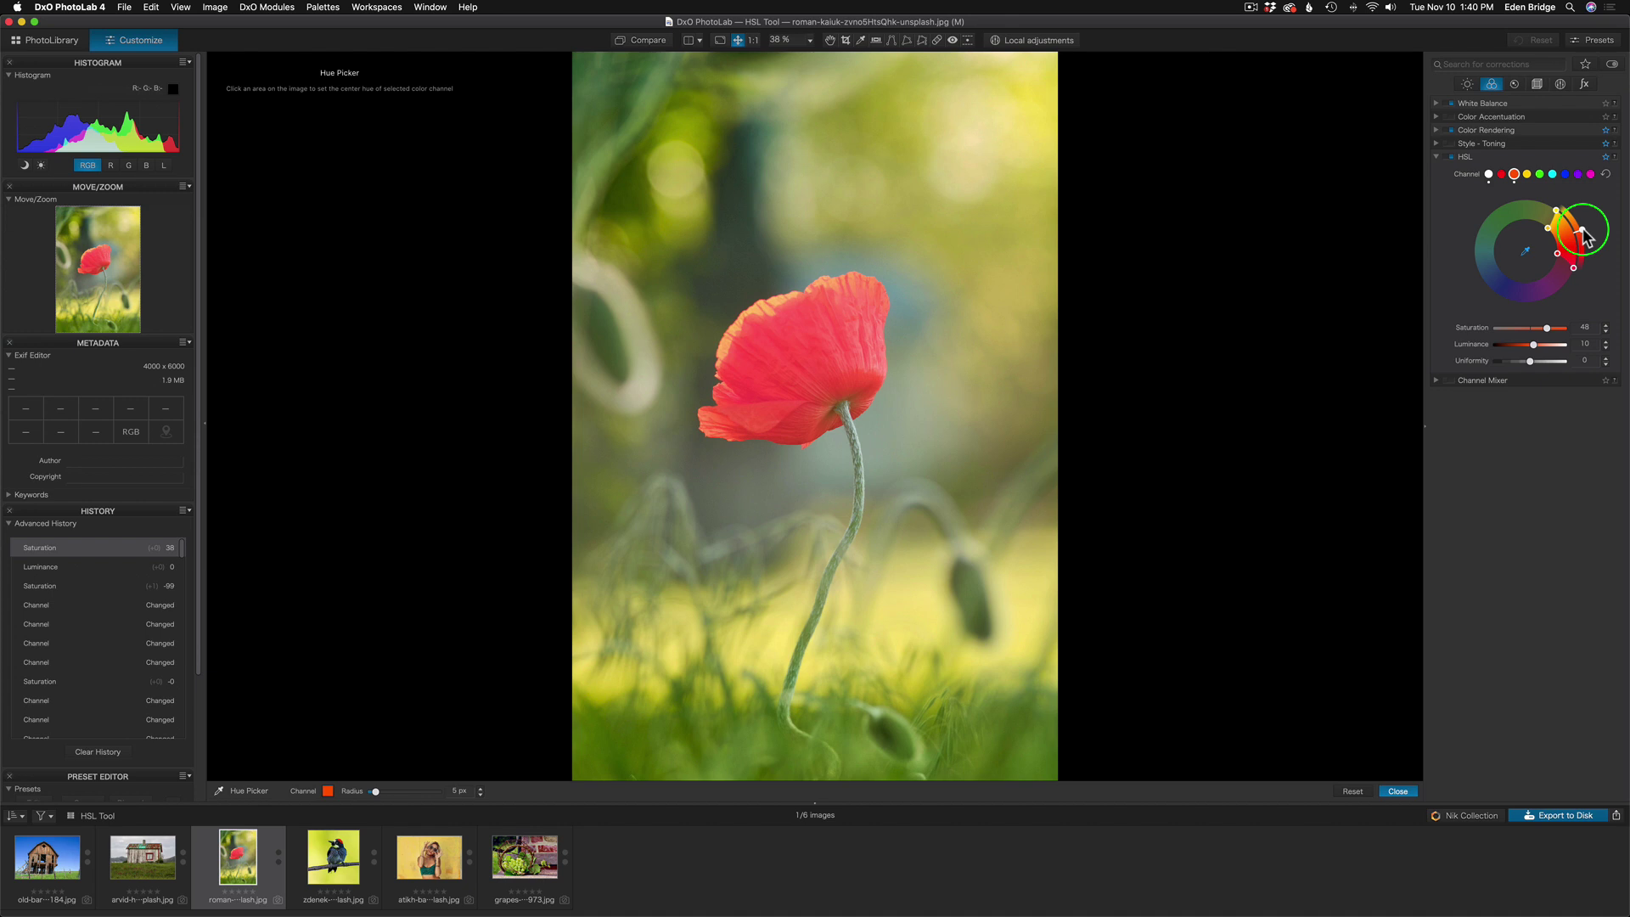
- Try shifting the poppy's hue to magenta with saturation 11, return the hue to red and set the saturation to 45
drag(1585, 238, 1533, 327)
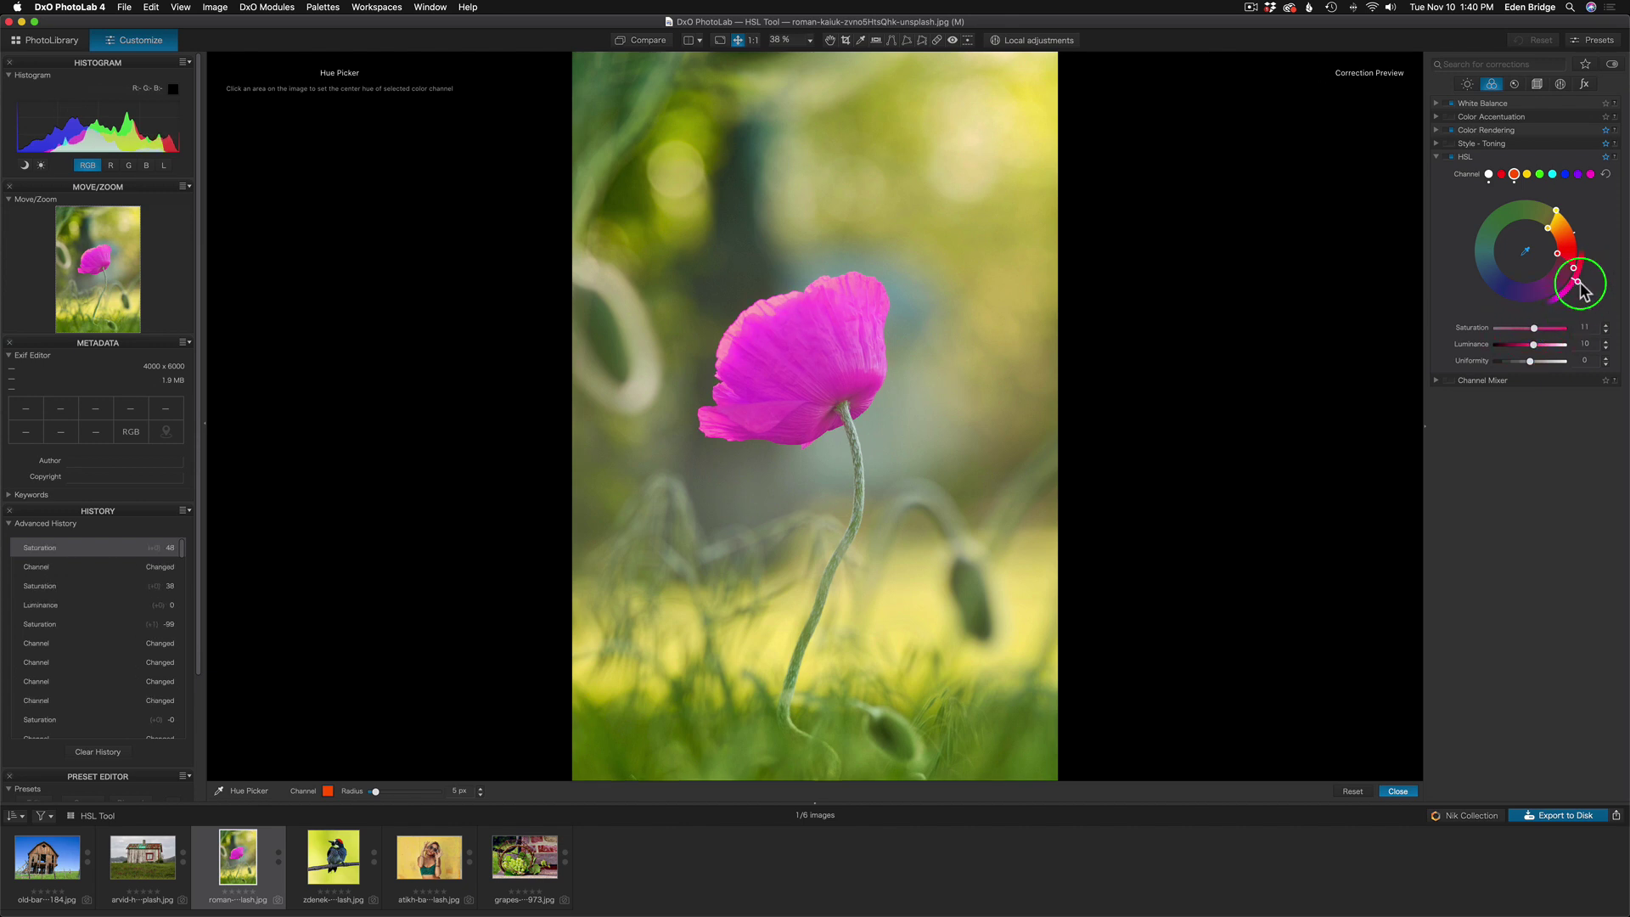
drag(1577, 280, 1586, 226)
drag(1533, 329, 1561, 332)
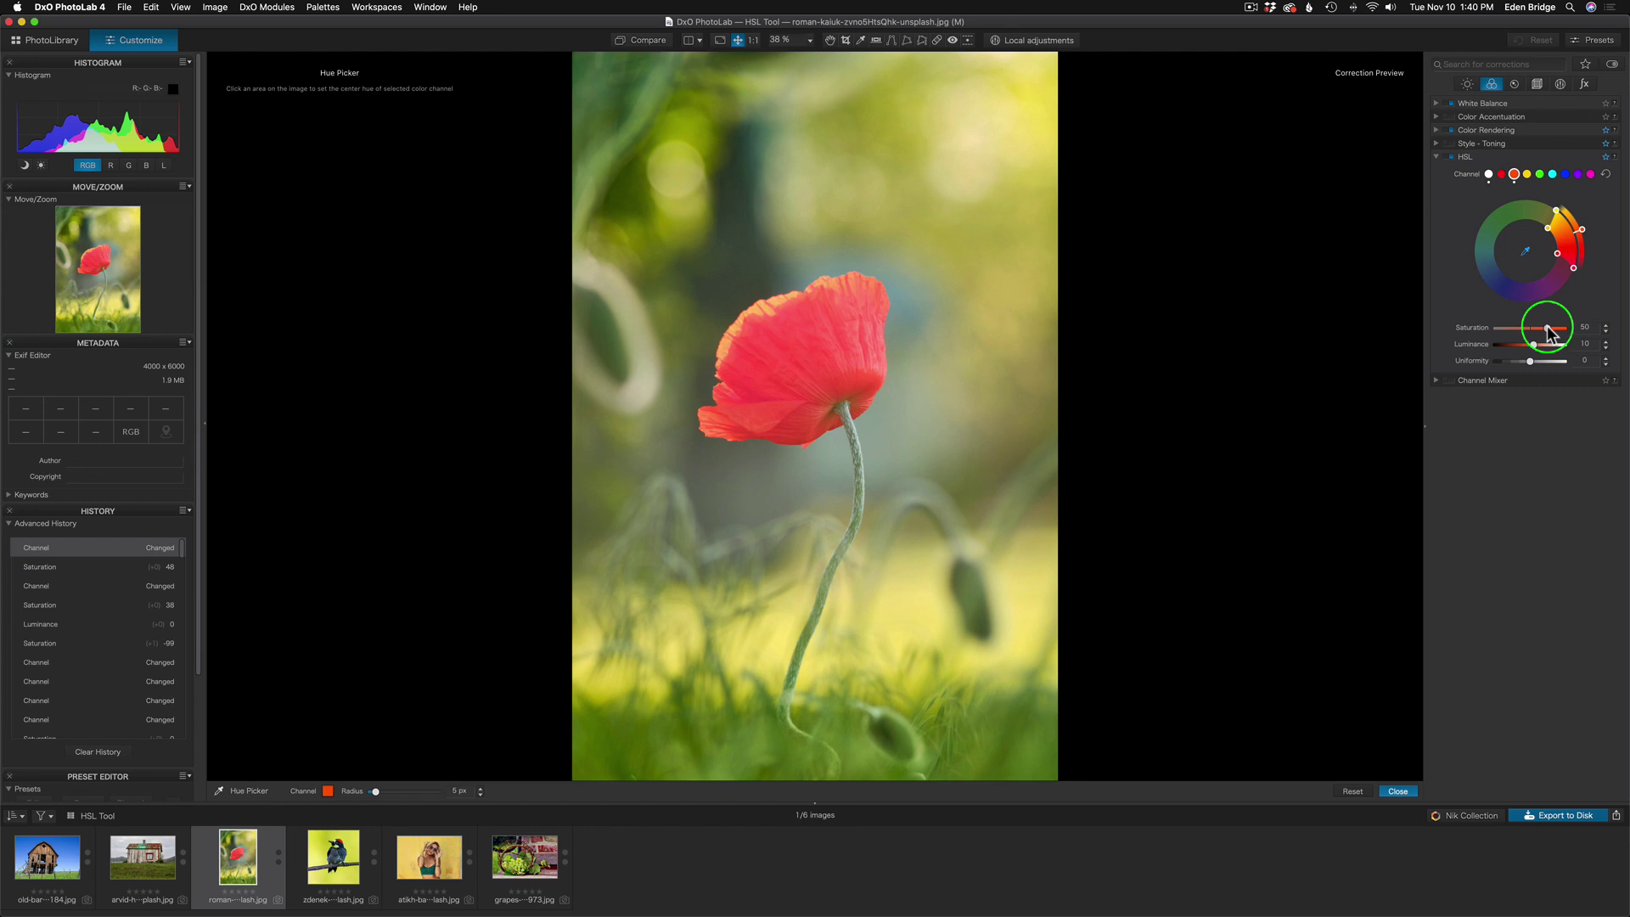
drag(1545, 332, 1545, 331)
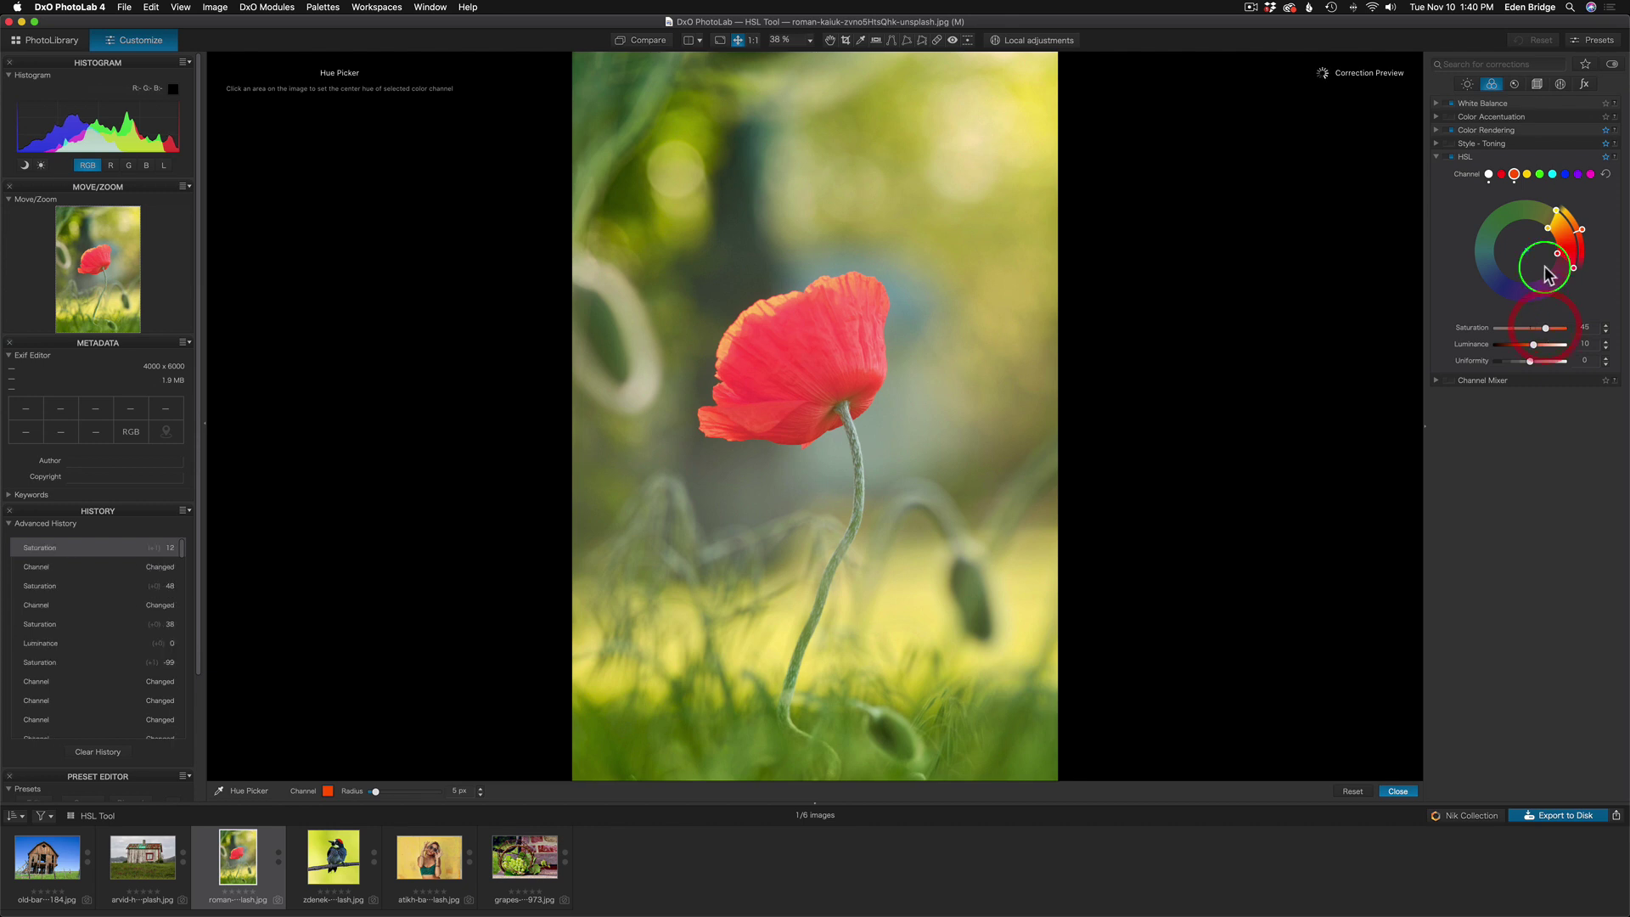
- Turn the HSL correction off and on again to compare the poppy photo before and after
click(1451, 159)
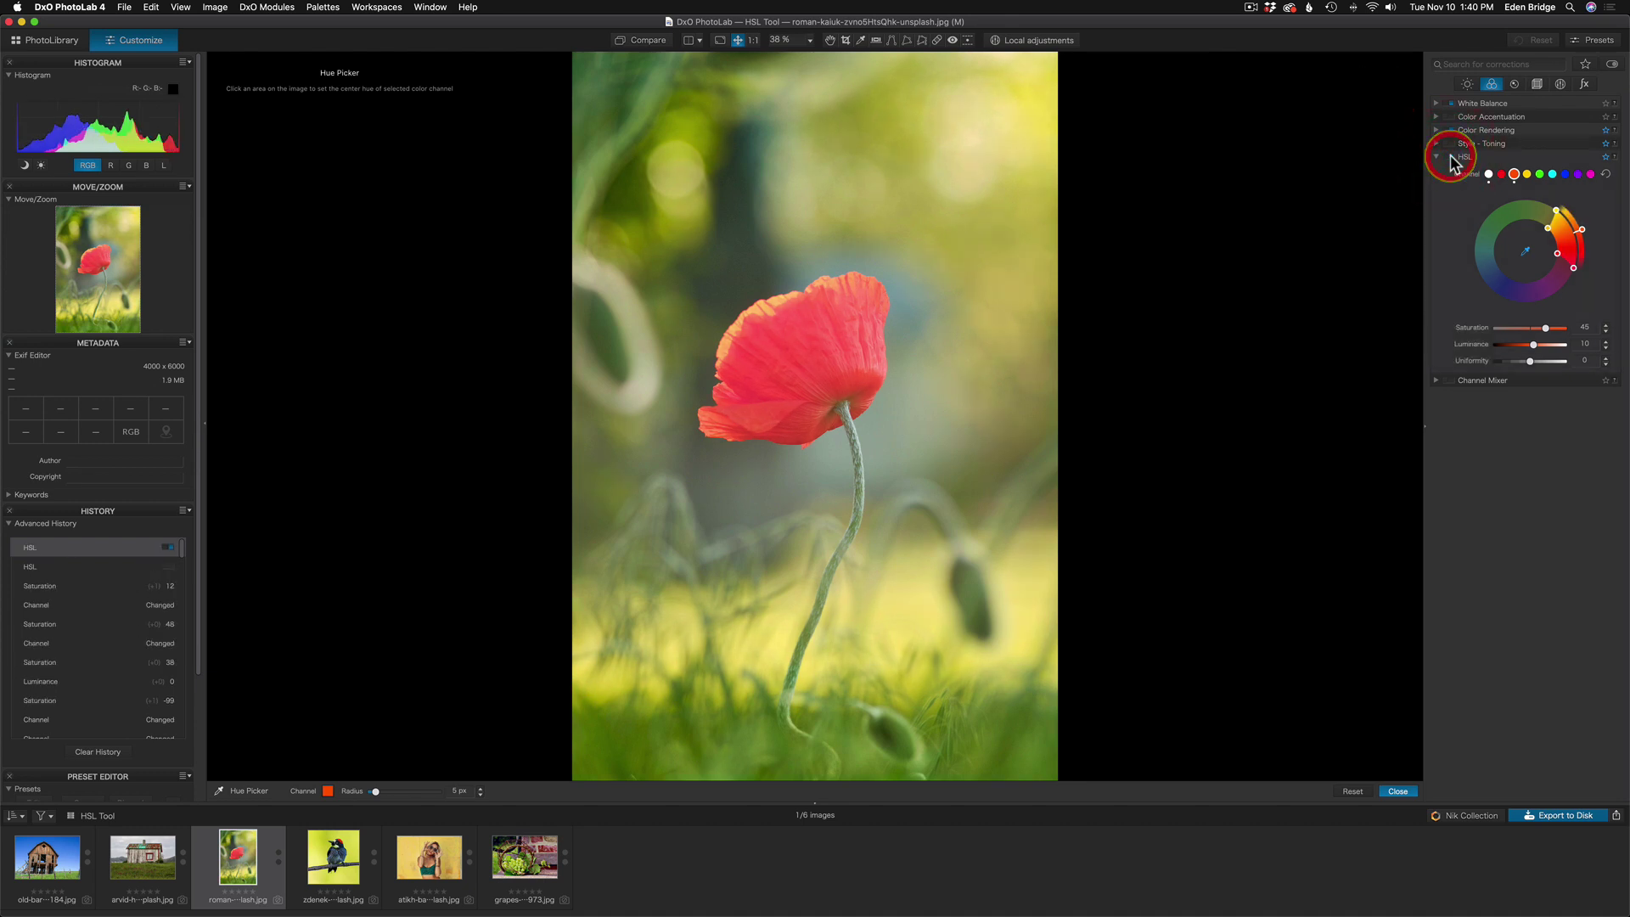
- Open the woodpecker photo and set its blue channel's saturation to -90 and luminance to 10
click(1398, 792)
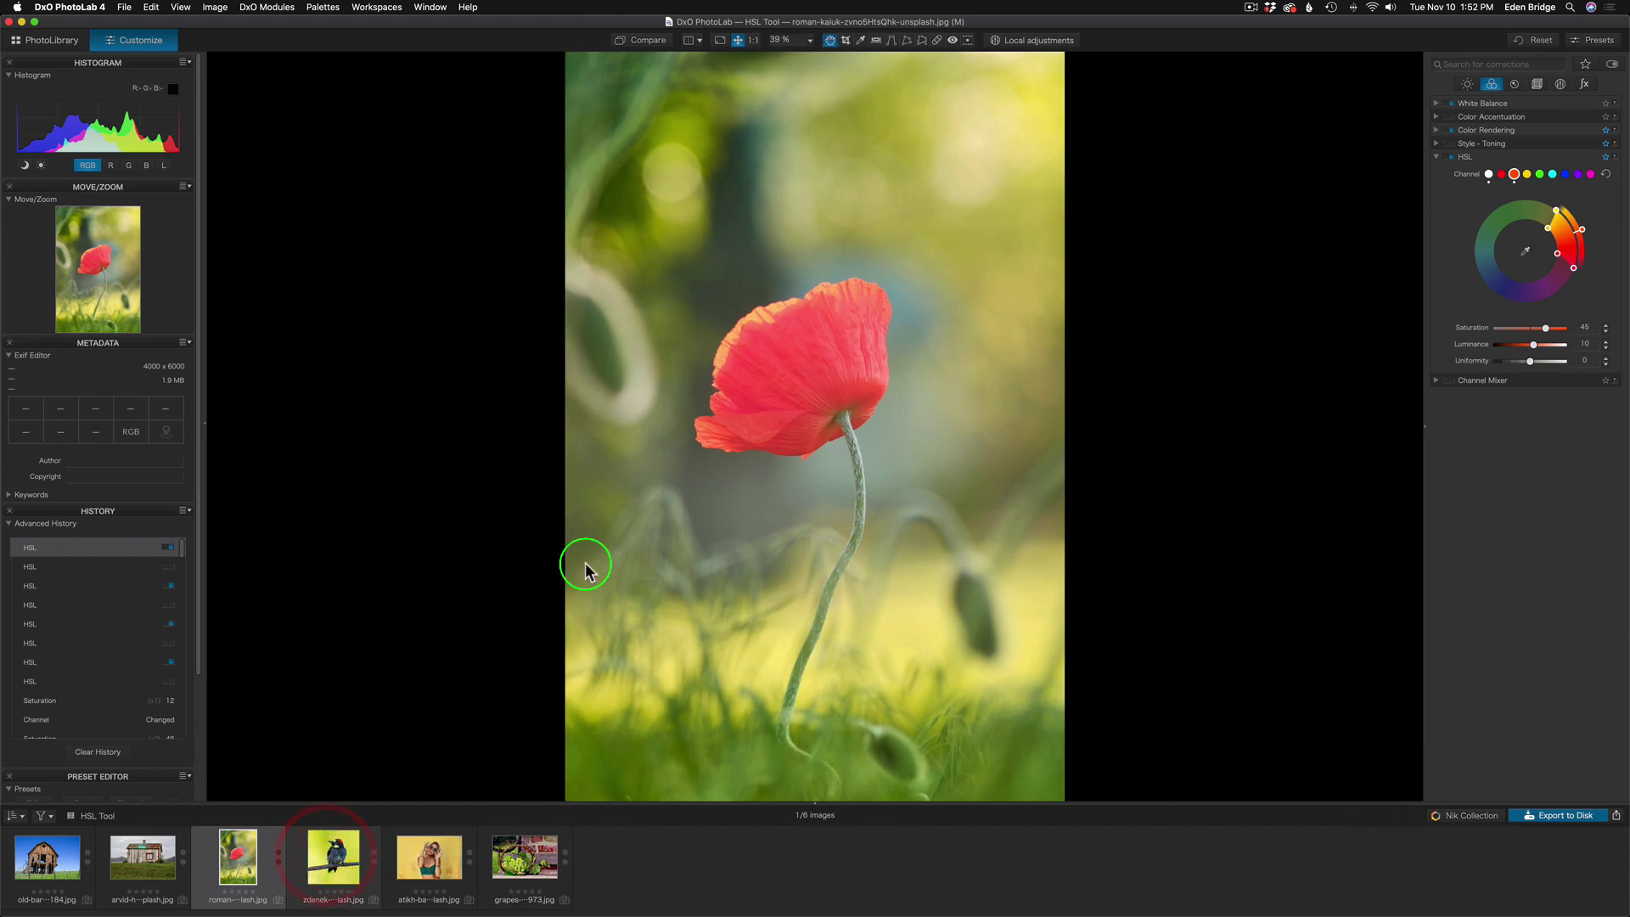
key(Right)
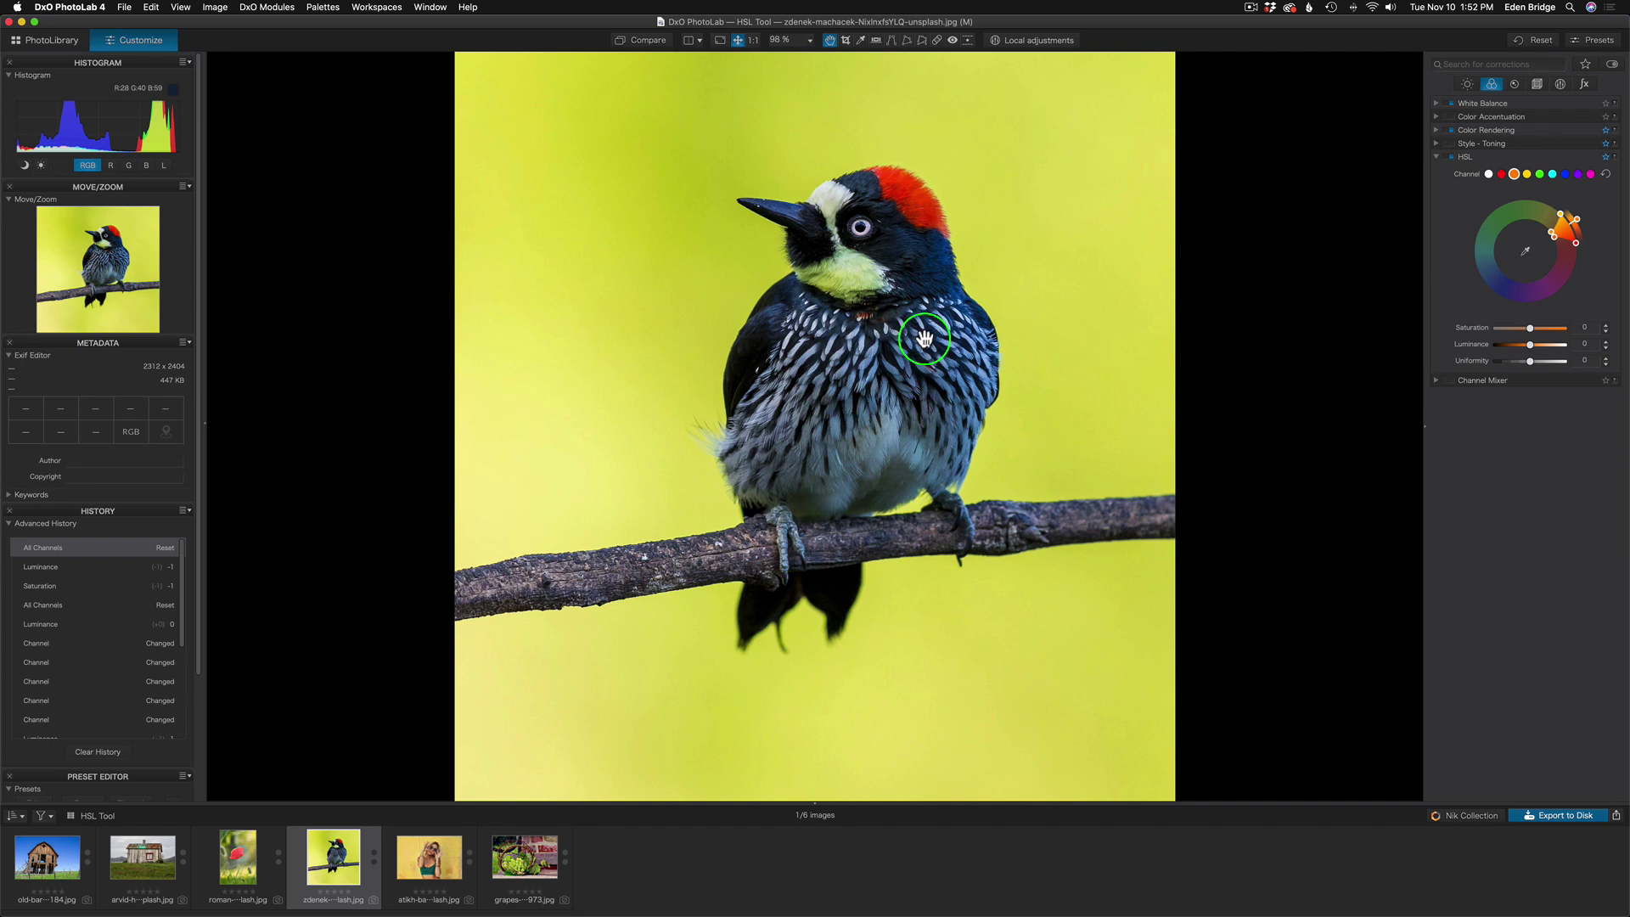
click(1566, 174)
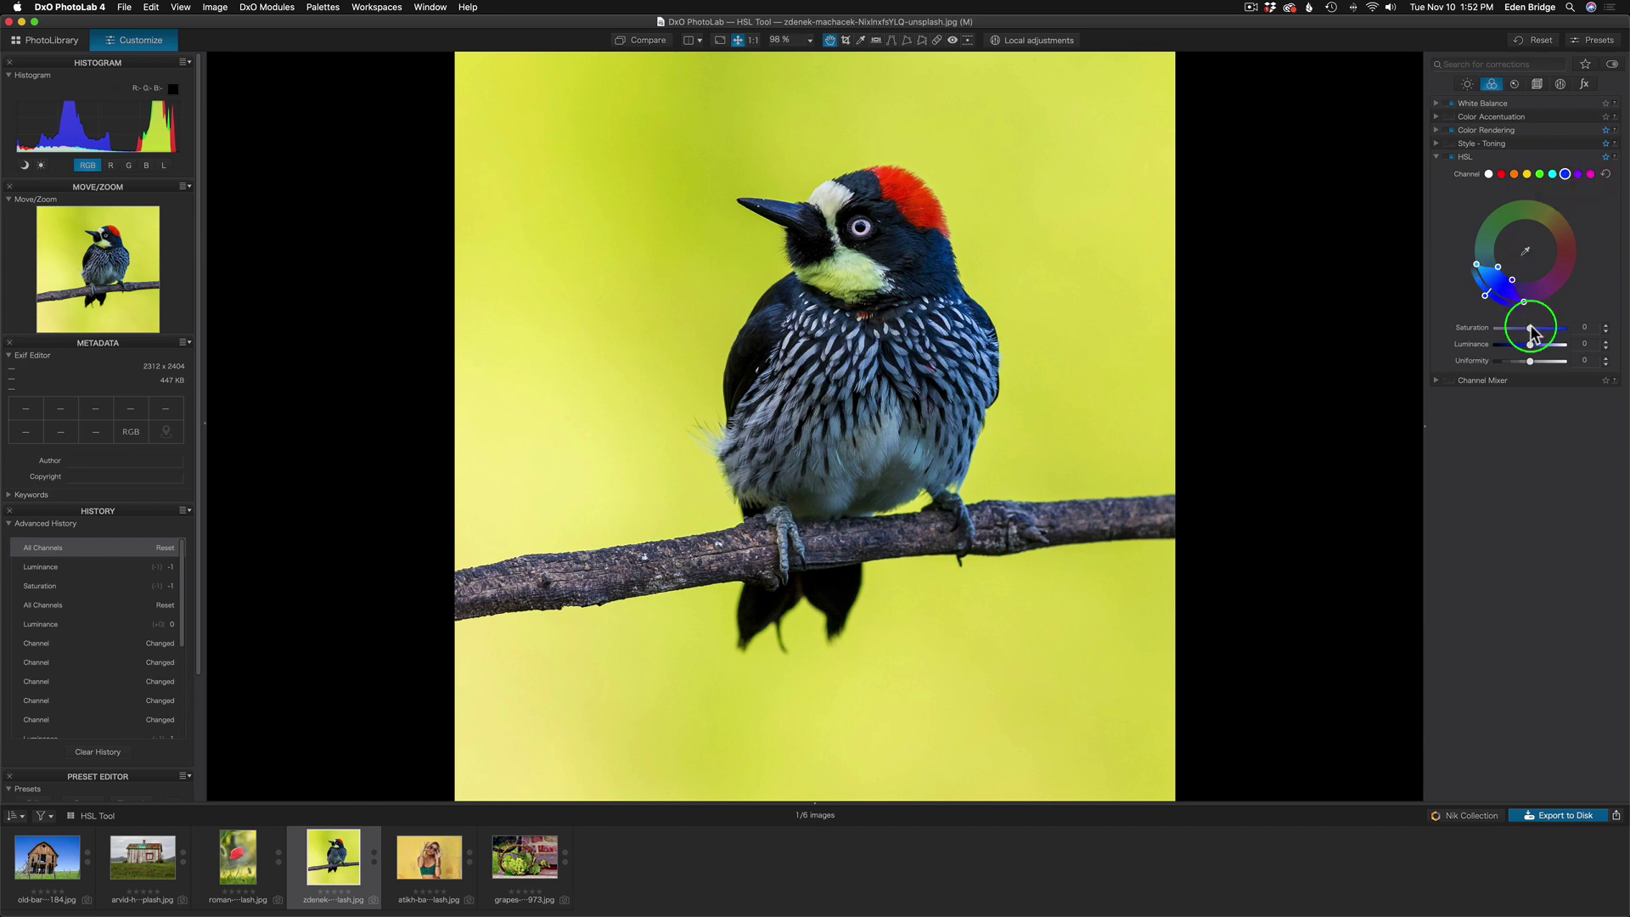
drag(1531, 334, 1498, 332)
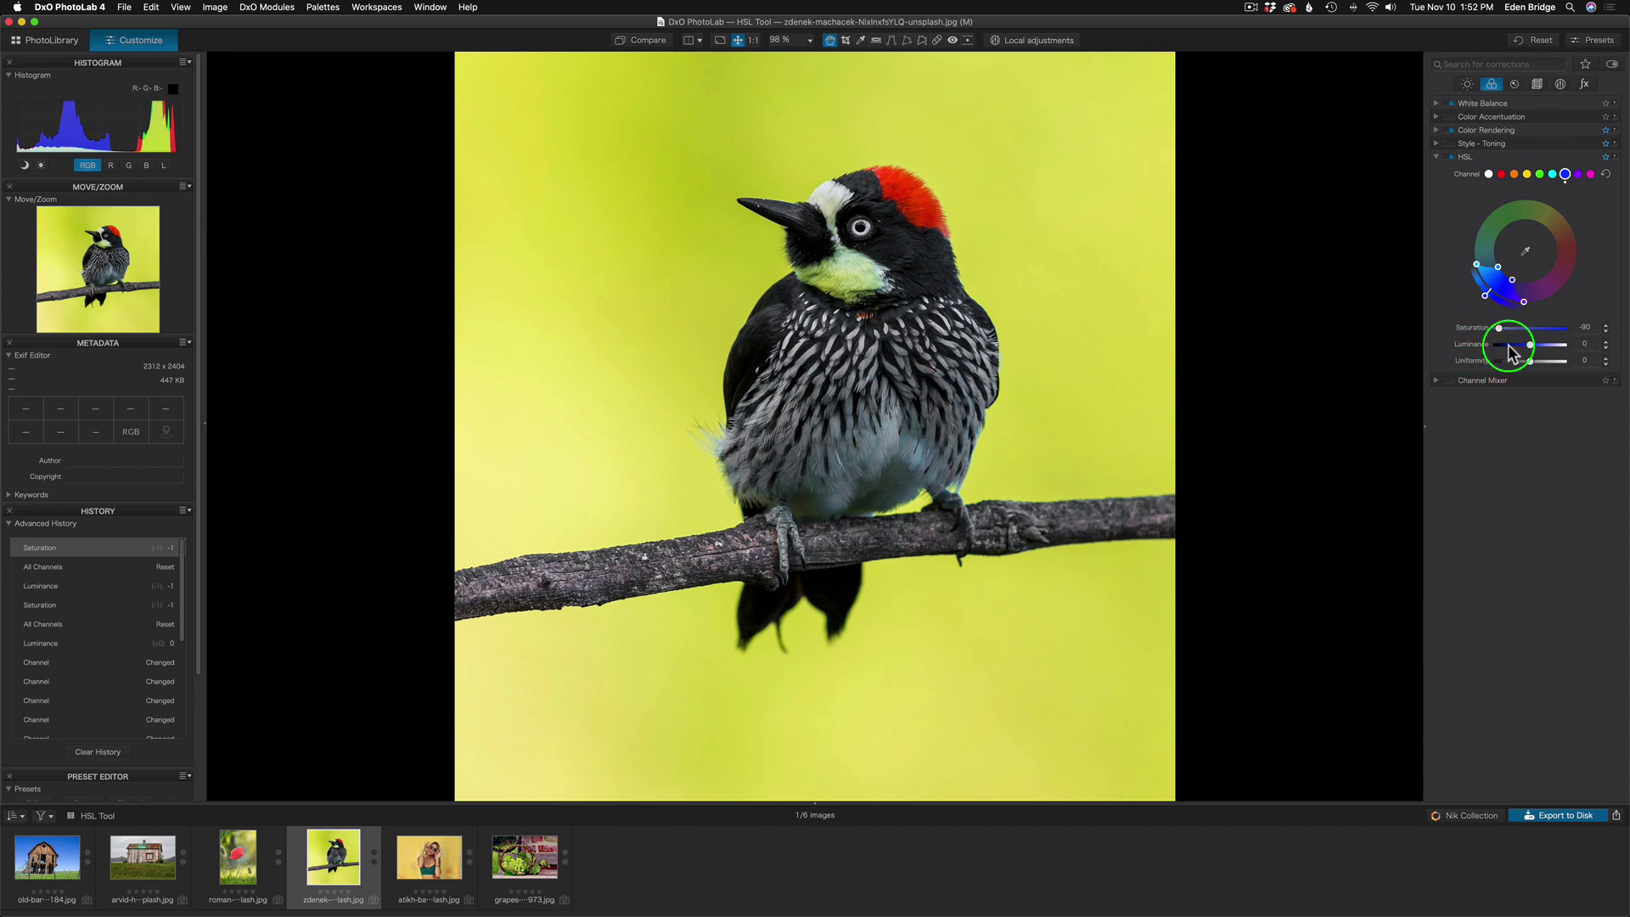
drag(1531, 348, 1535, 349)
click(1536, 348)
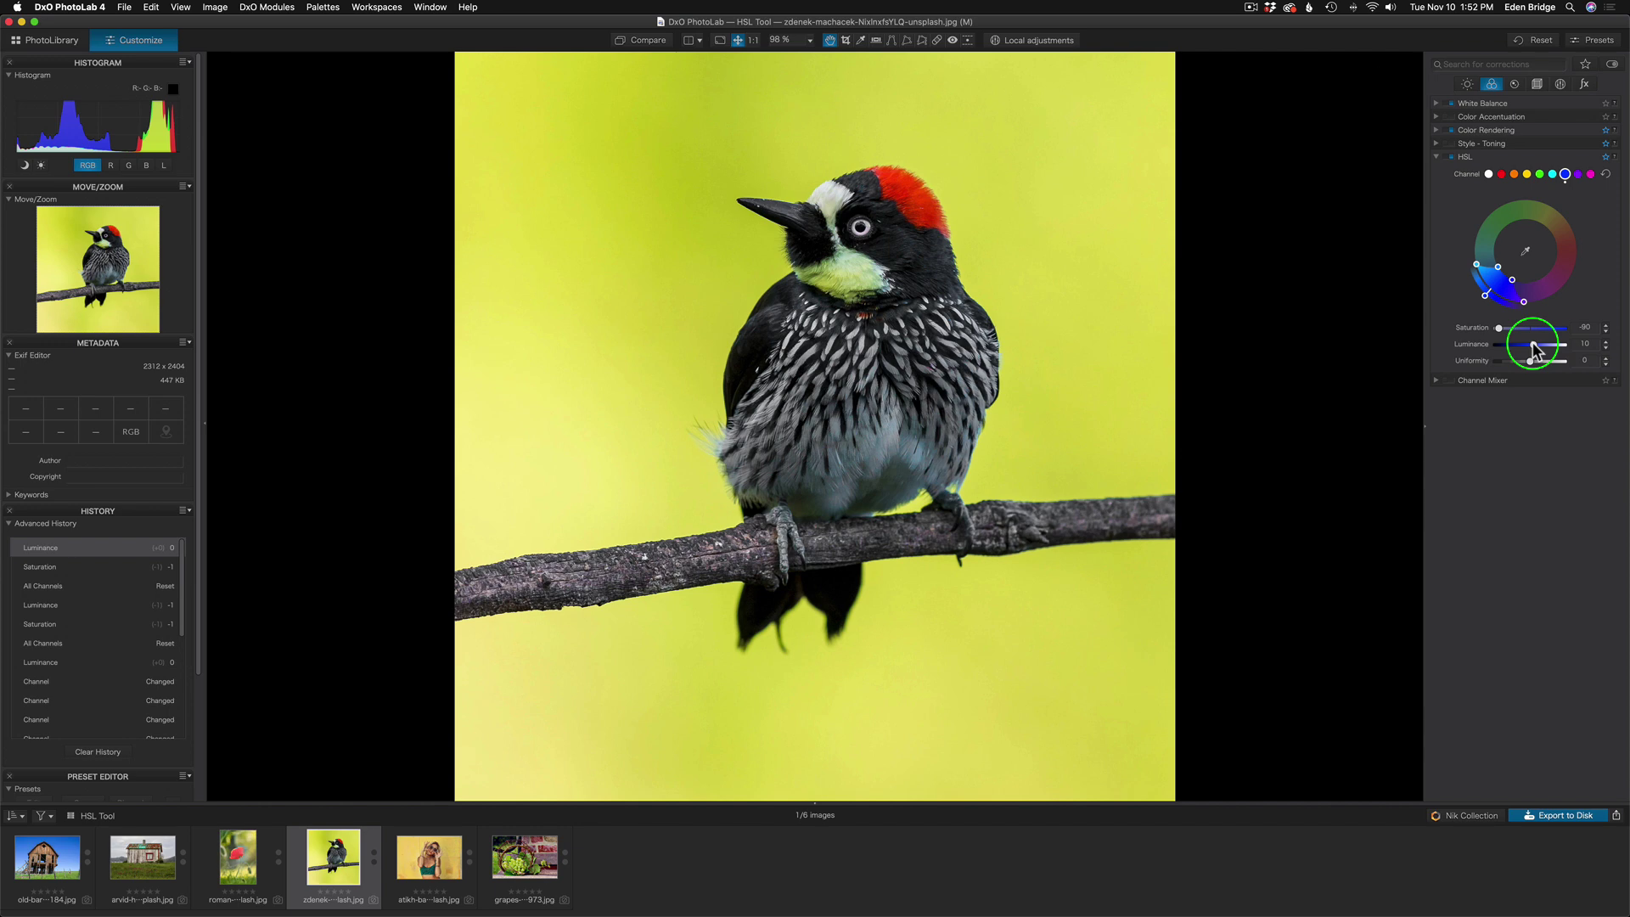
- Open the photo of the woman in sunglasses and center the yellow channel on the wall's color with the Hue Picker
click(442, 853)
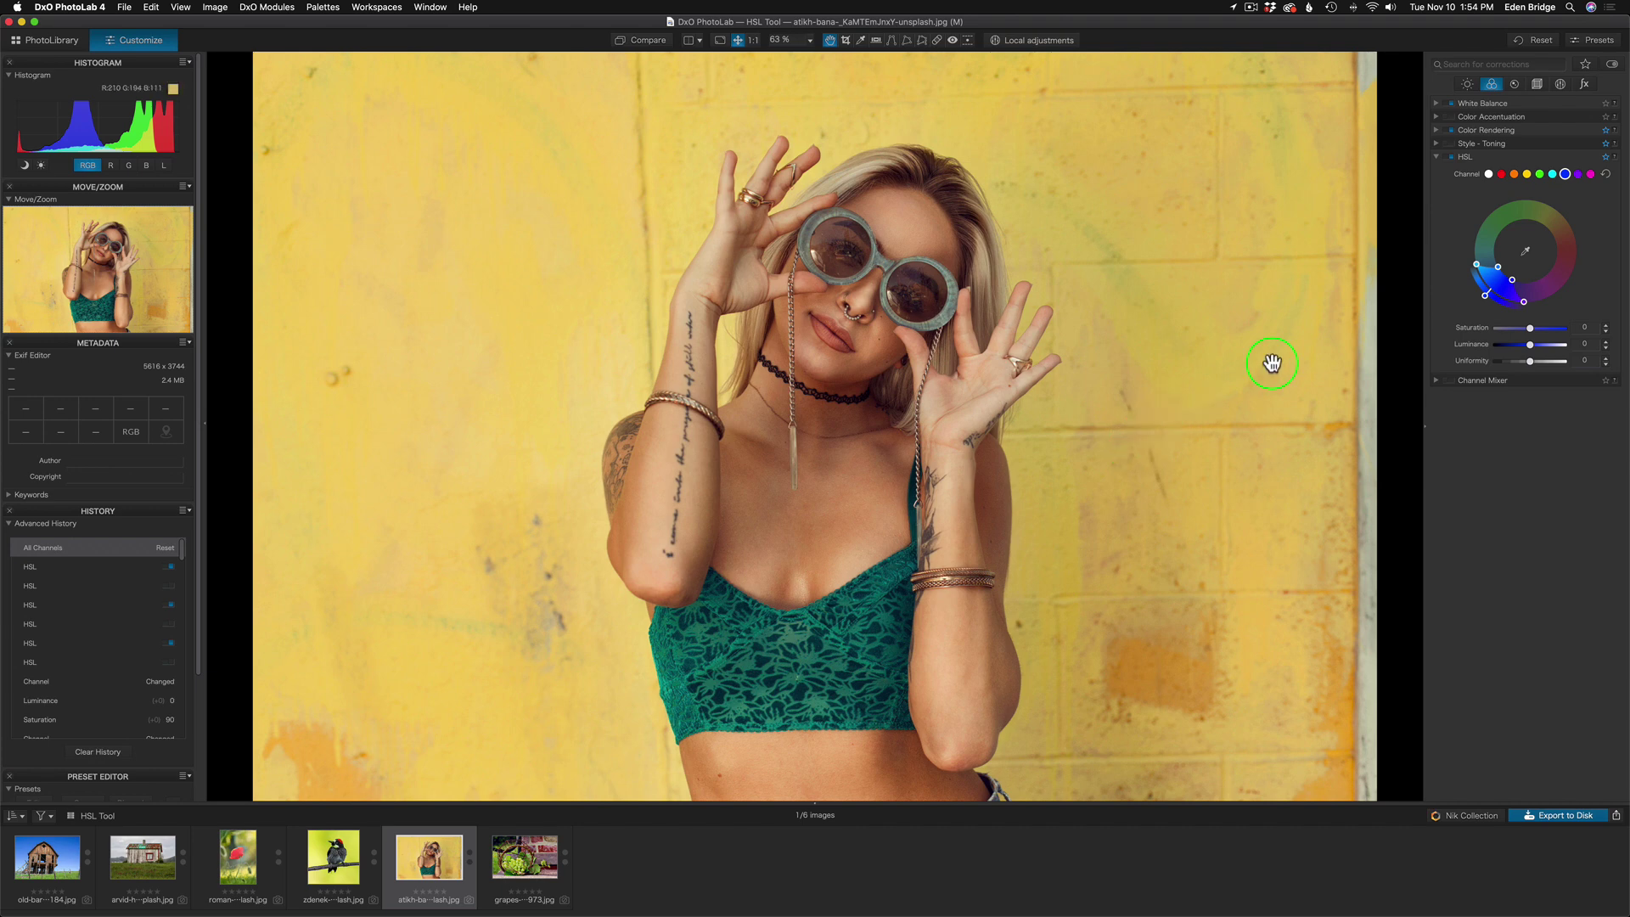
click(1527, 173)
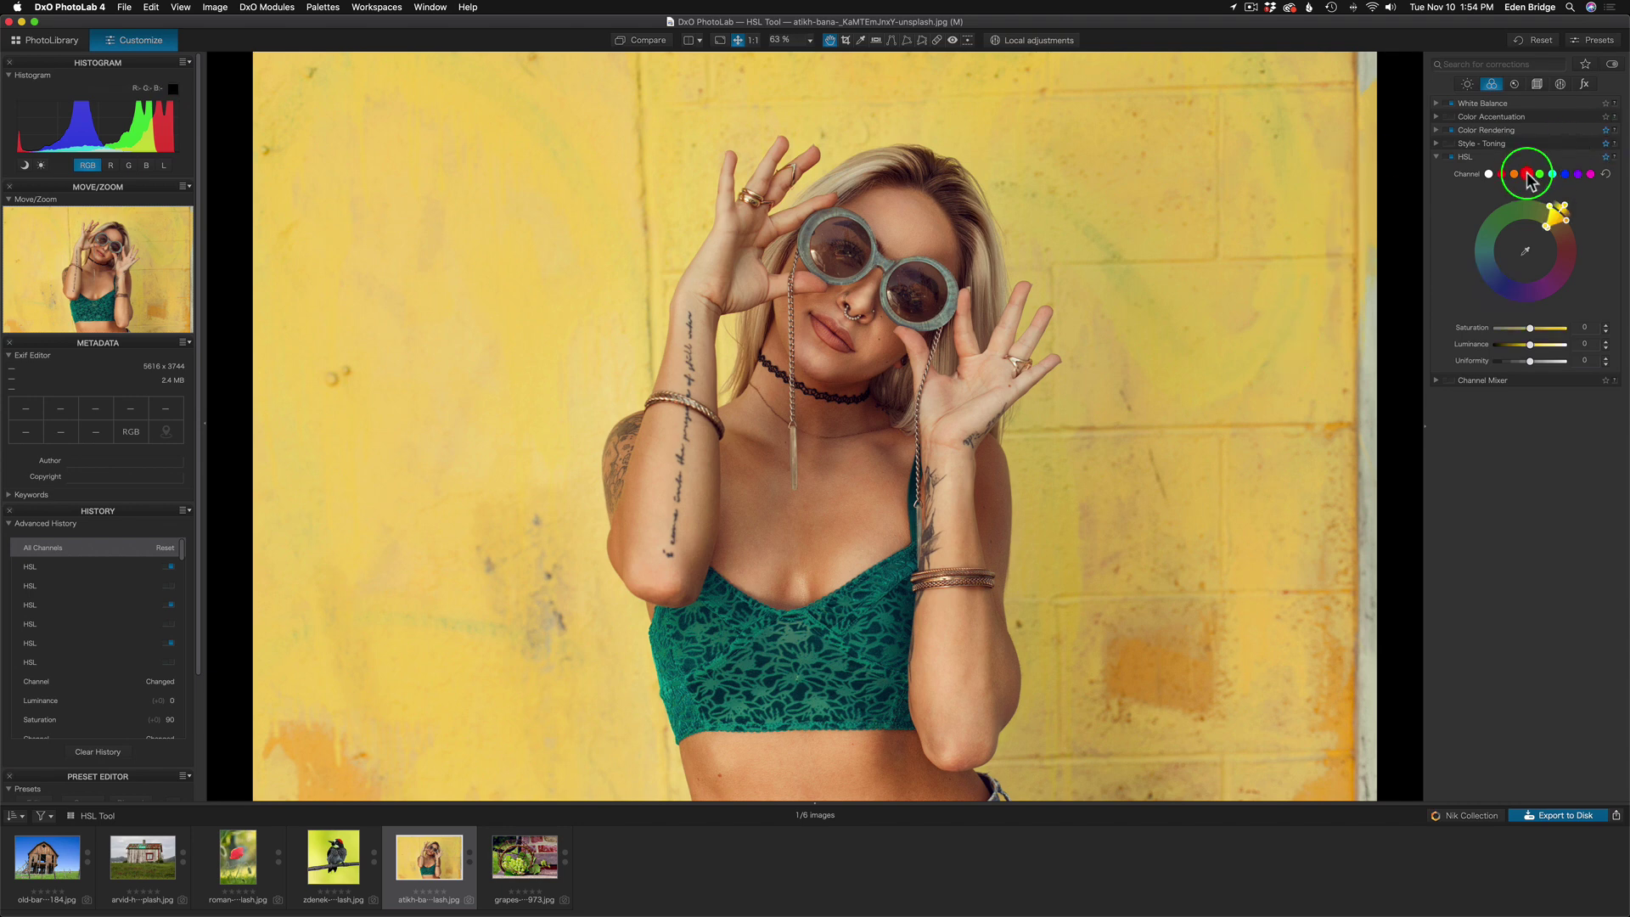
click(1526, 250)
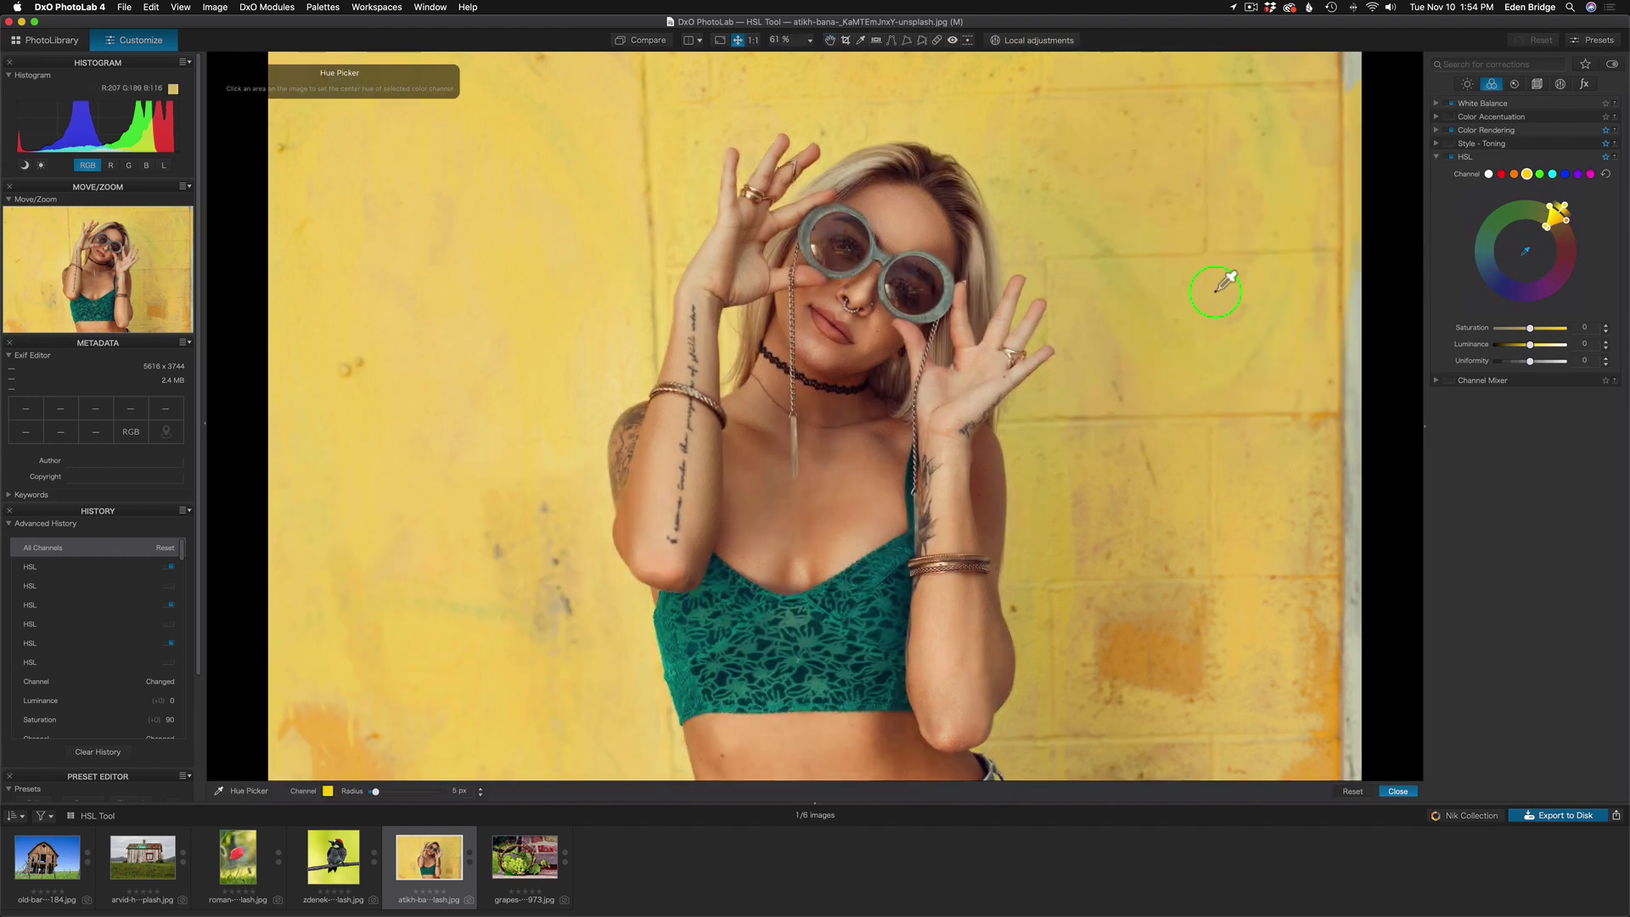
click(1174, 284)
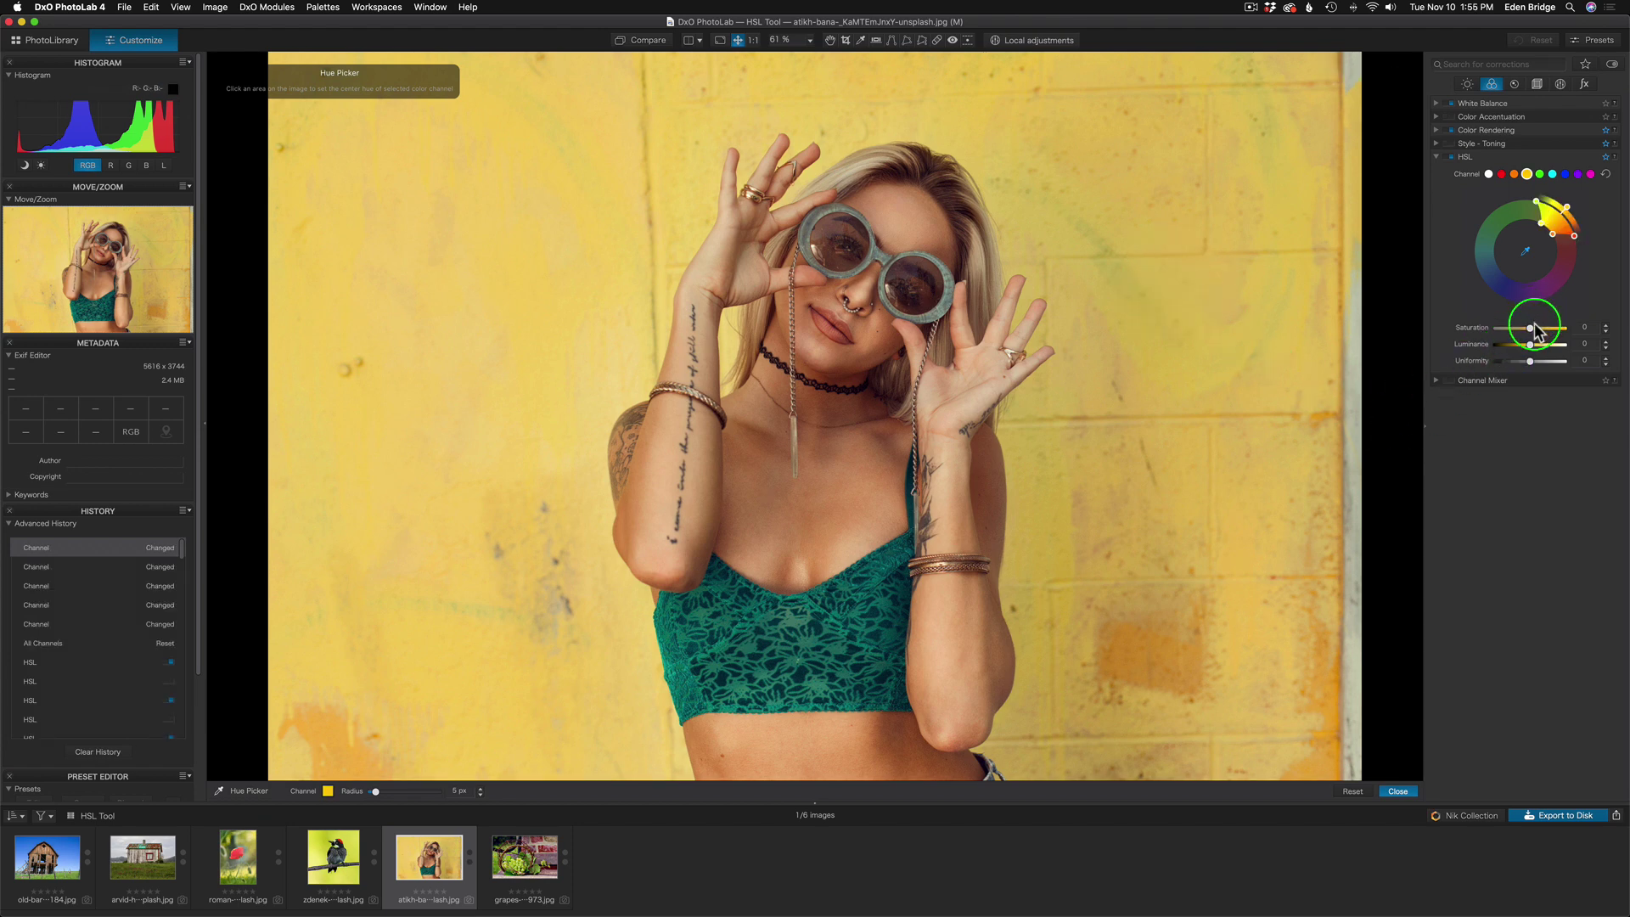
- Narrow the yellow channel's hue range to leave out the skin tones, checking it at saturation -100, and reset the saturation to 0
drag(1534, 326, 1403, 321)
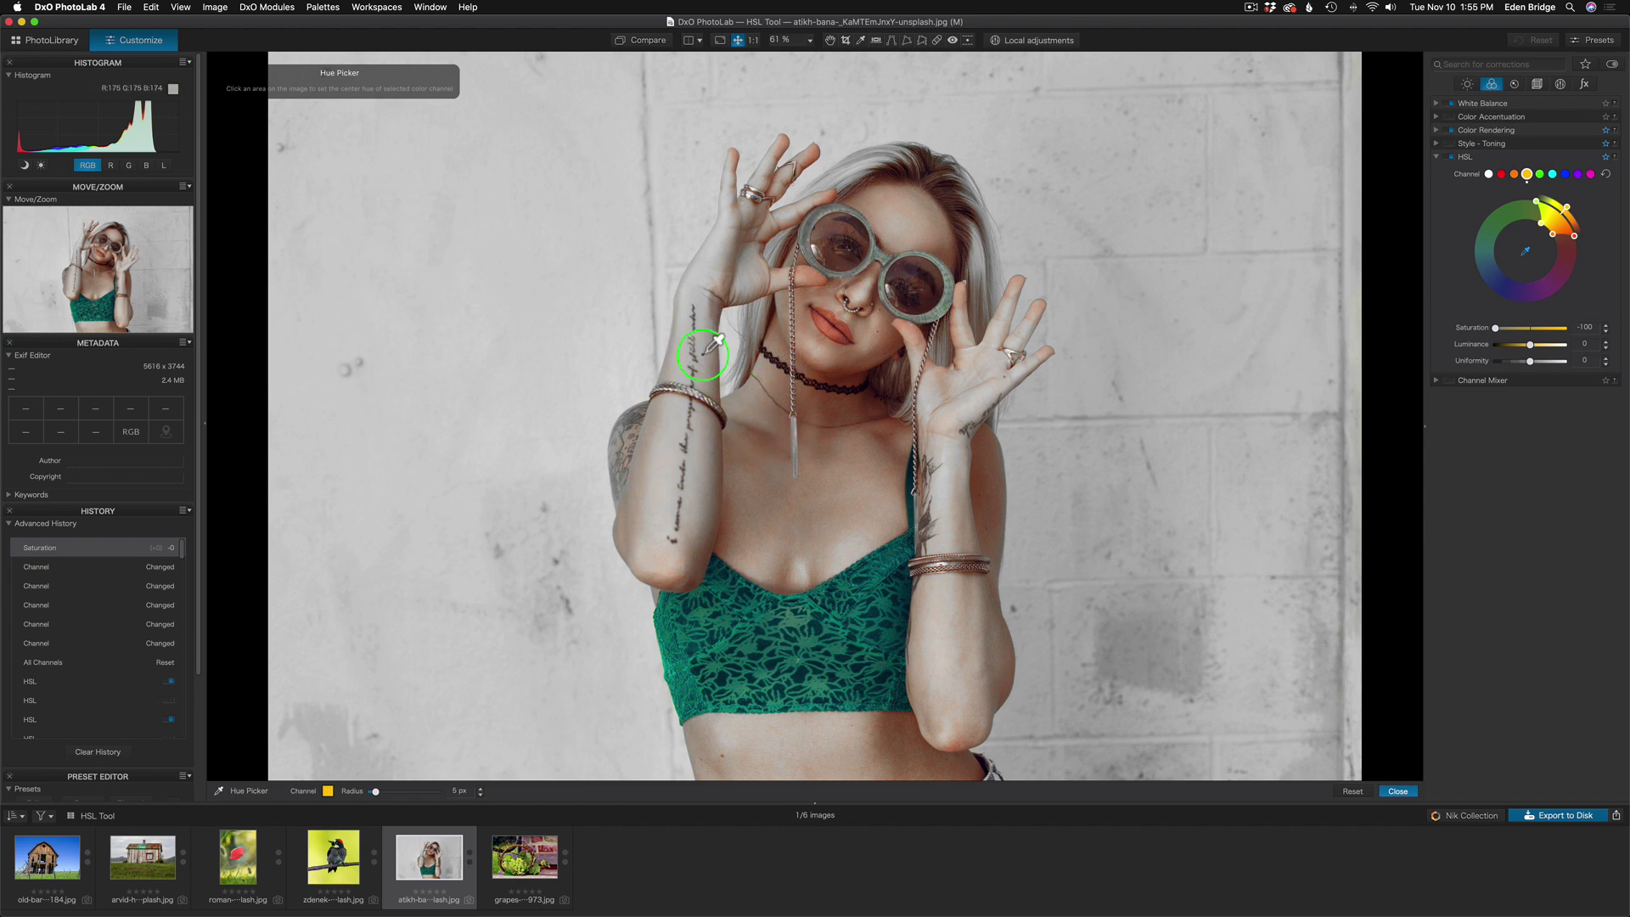
drag(1564, 233, 1549, 229)
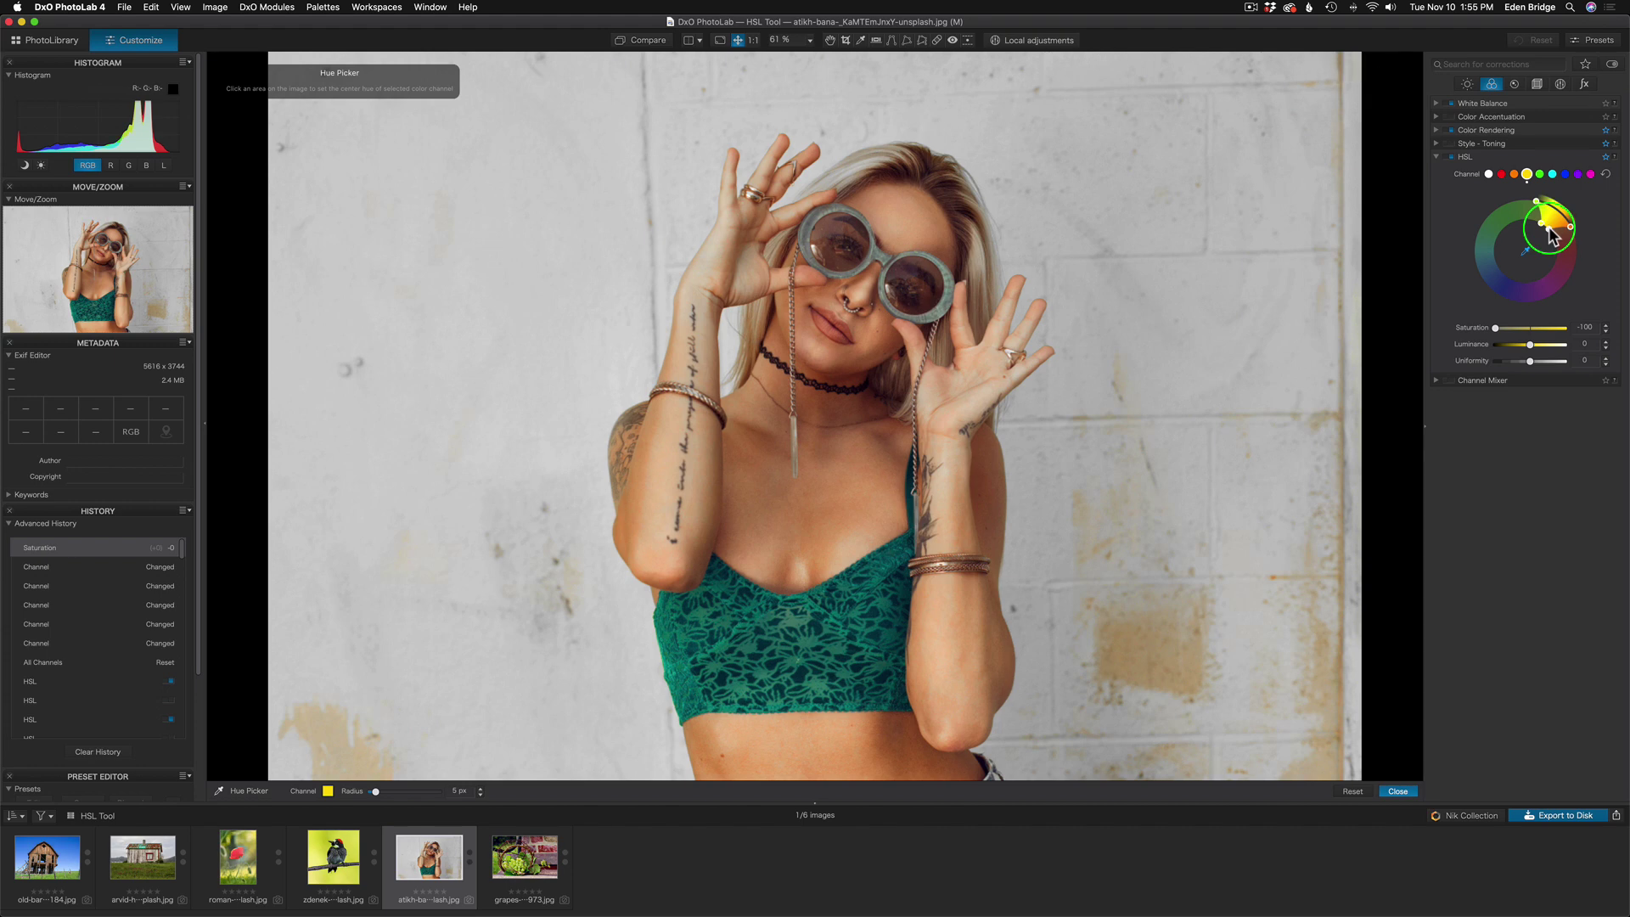
mouse_move(1549, 229)
mouse_down()
mouse_move(1538, 196)
mouse_move(1463, 191)
mouse_move(1571, 221)
mouse_move(1588, 297)
mouse_move(1571, 222)
mouse_up()
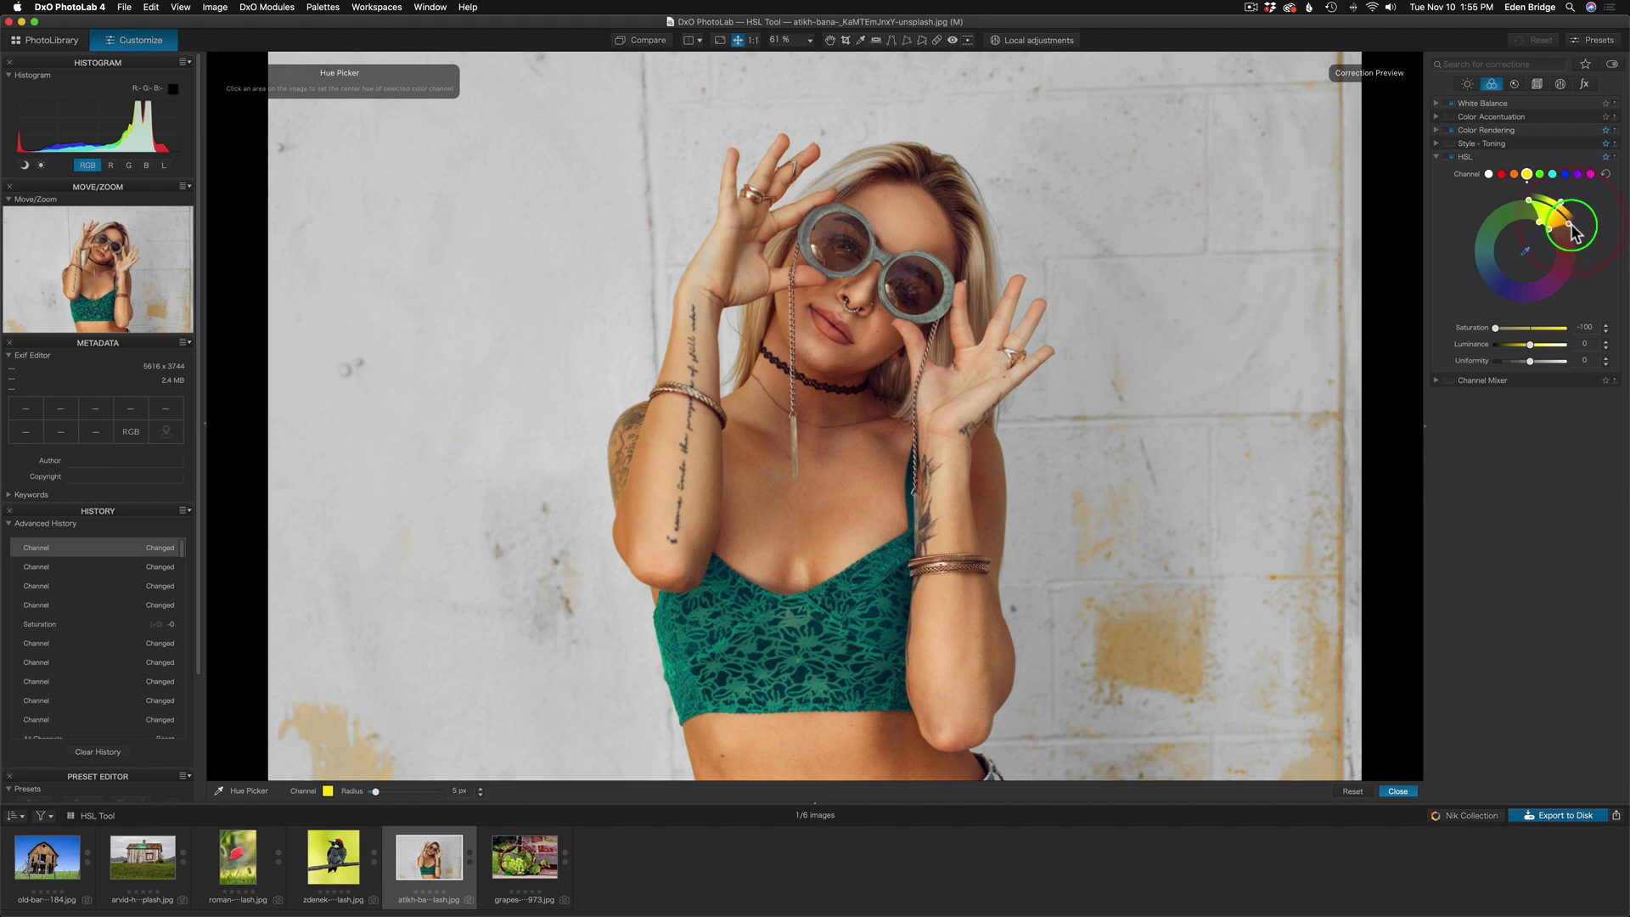
click(1506, 332)
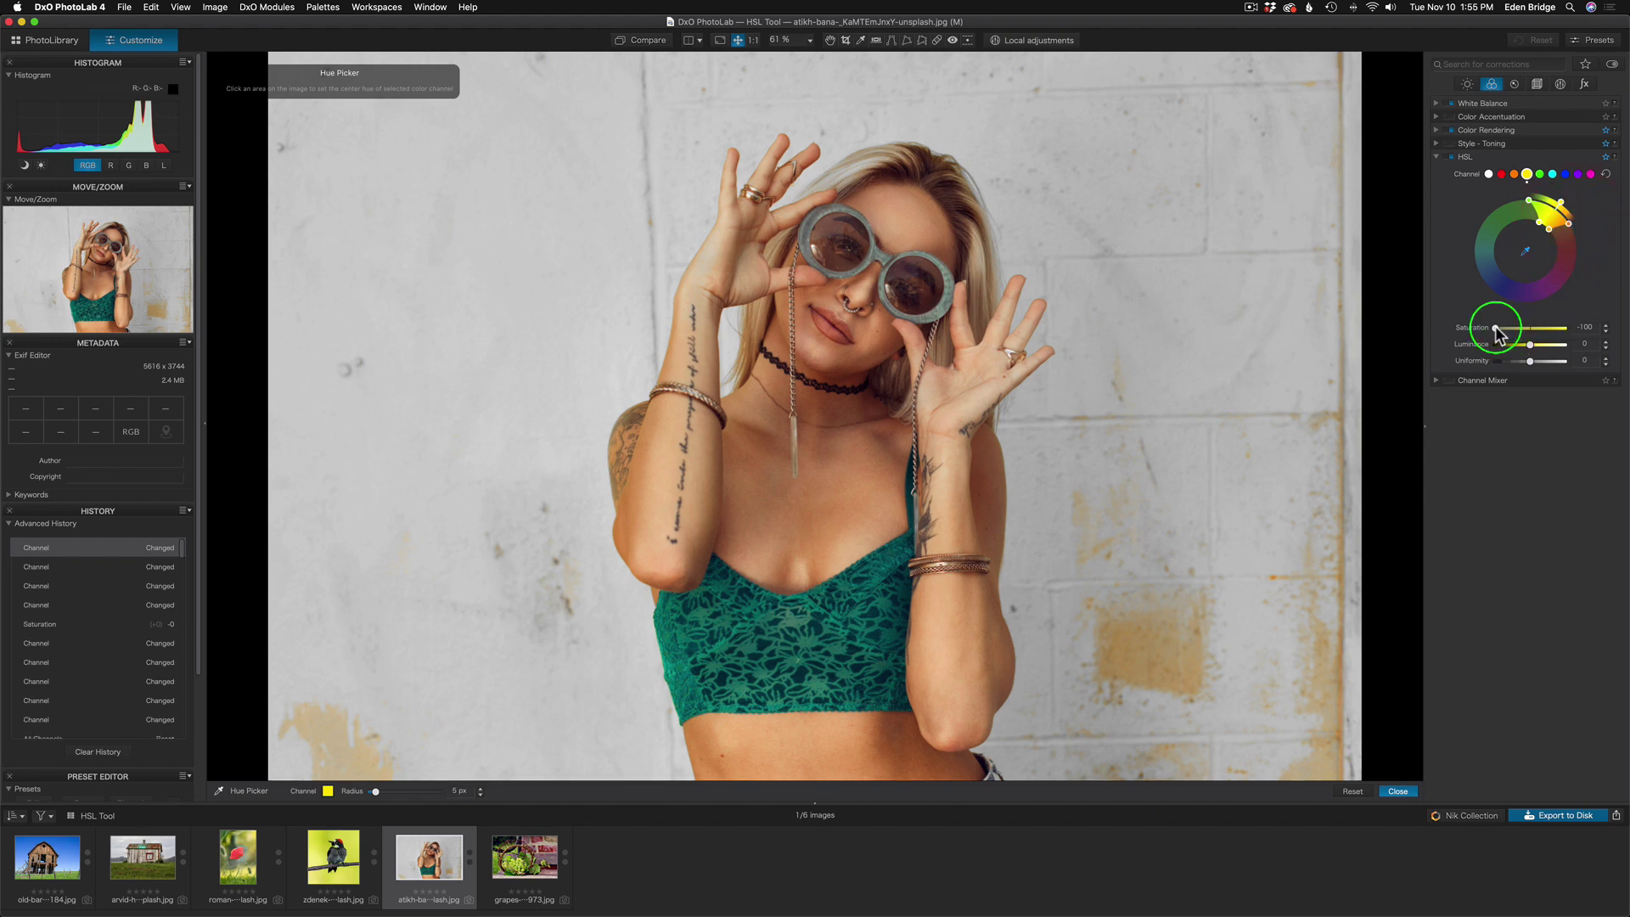
double_click(1497, 327)
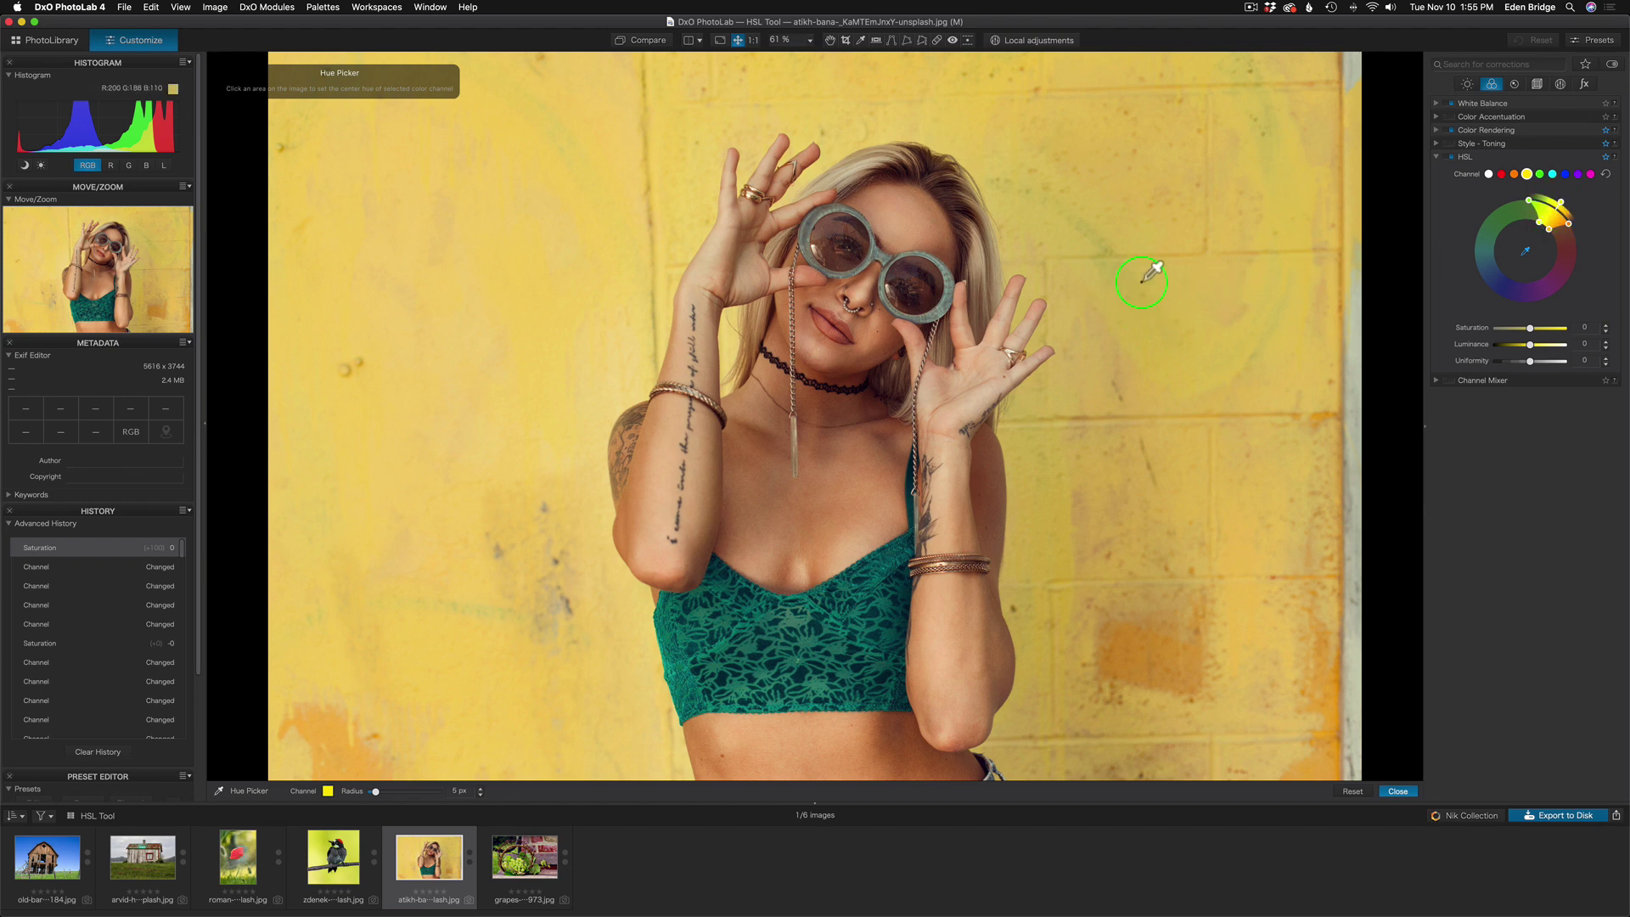
click(1398, 791)
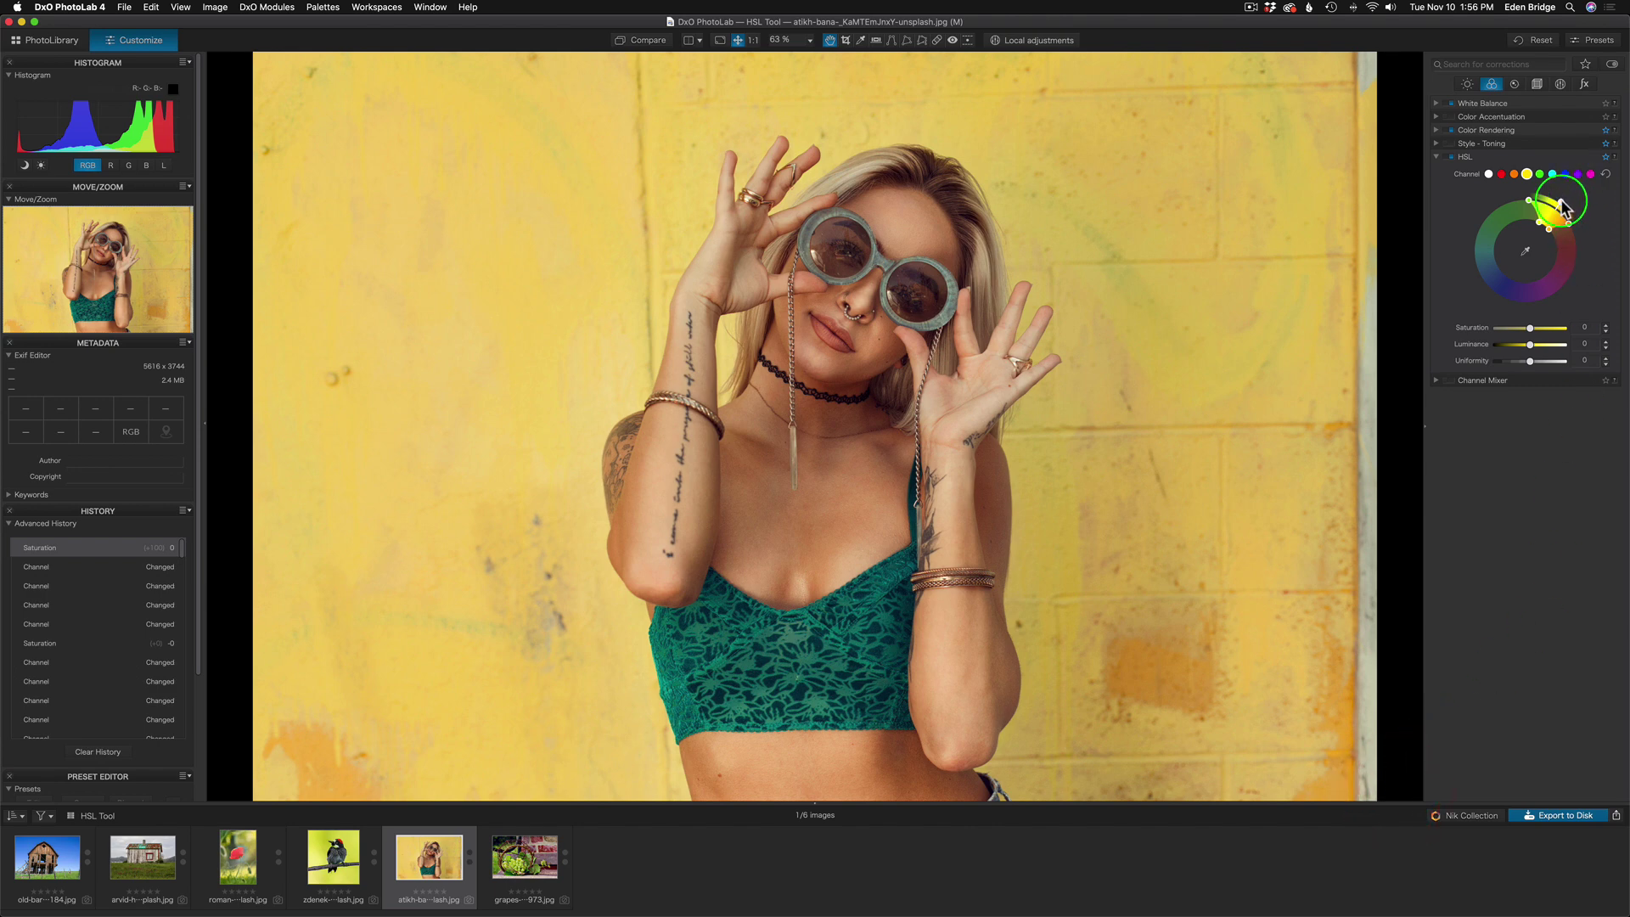
- Shift the yellow wall's hue to pink with luminance -10, and set the uniformity to 56 after trying -100
drag(1561, 198, 1583, 267)
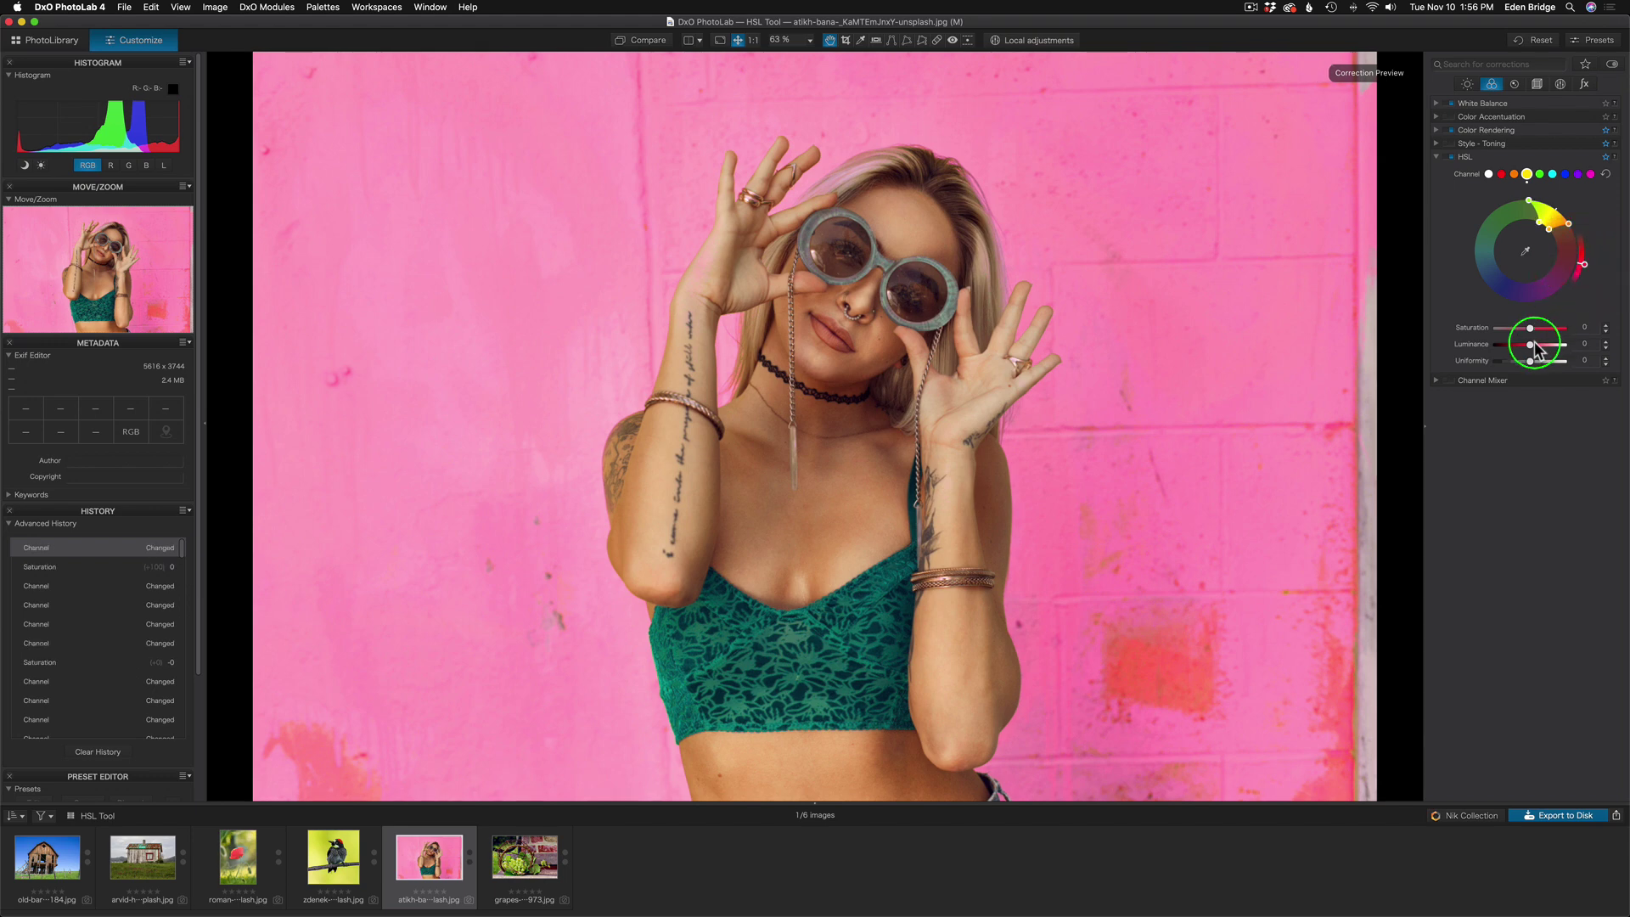
drag(1530, 349, 1533, 350)
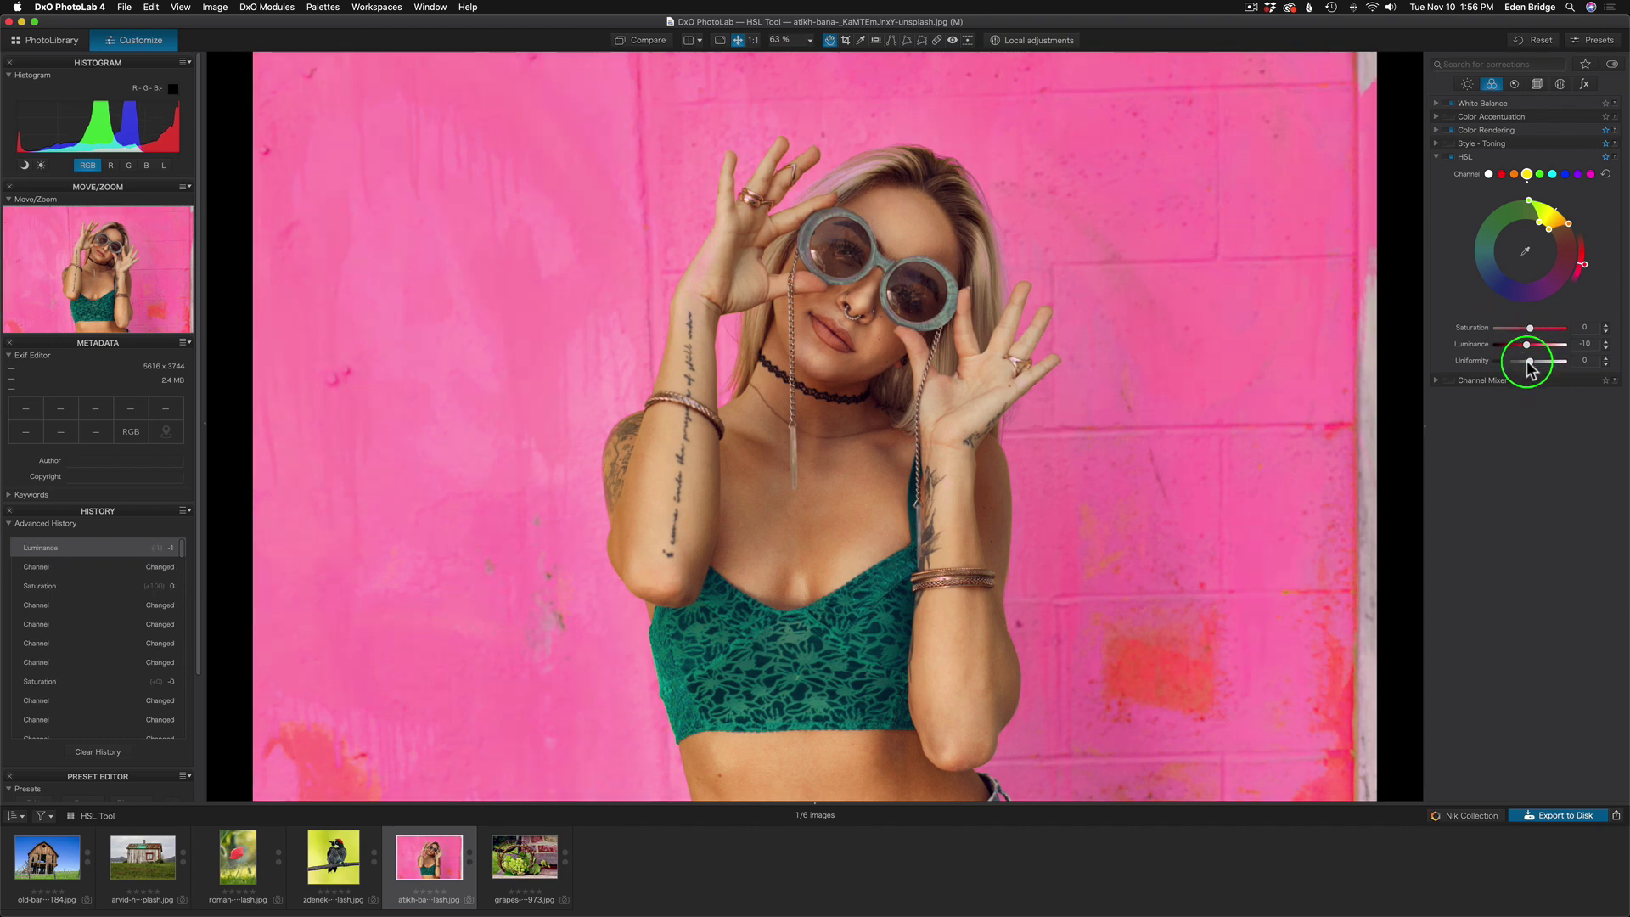
drag(1531, 363, 1449, 349)
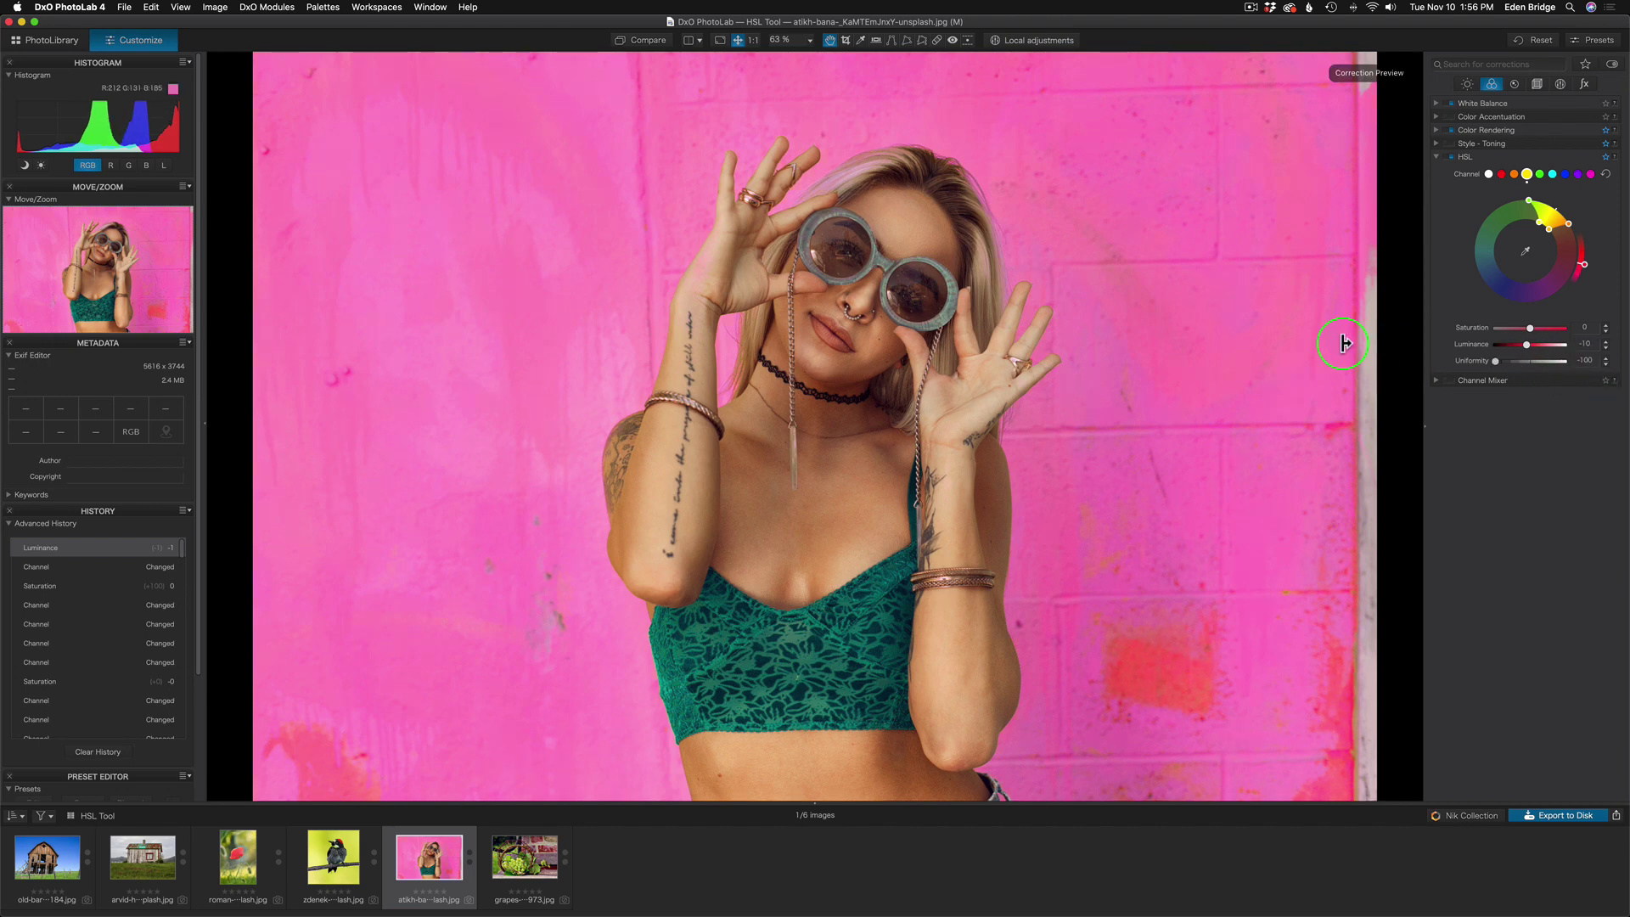
mouse_move(1349, 343)
mouse_down()
mouse_move(1581, 384)
mouse_move(1427, 371)
mouse_move(1341, 342)
mouse_up()
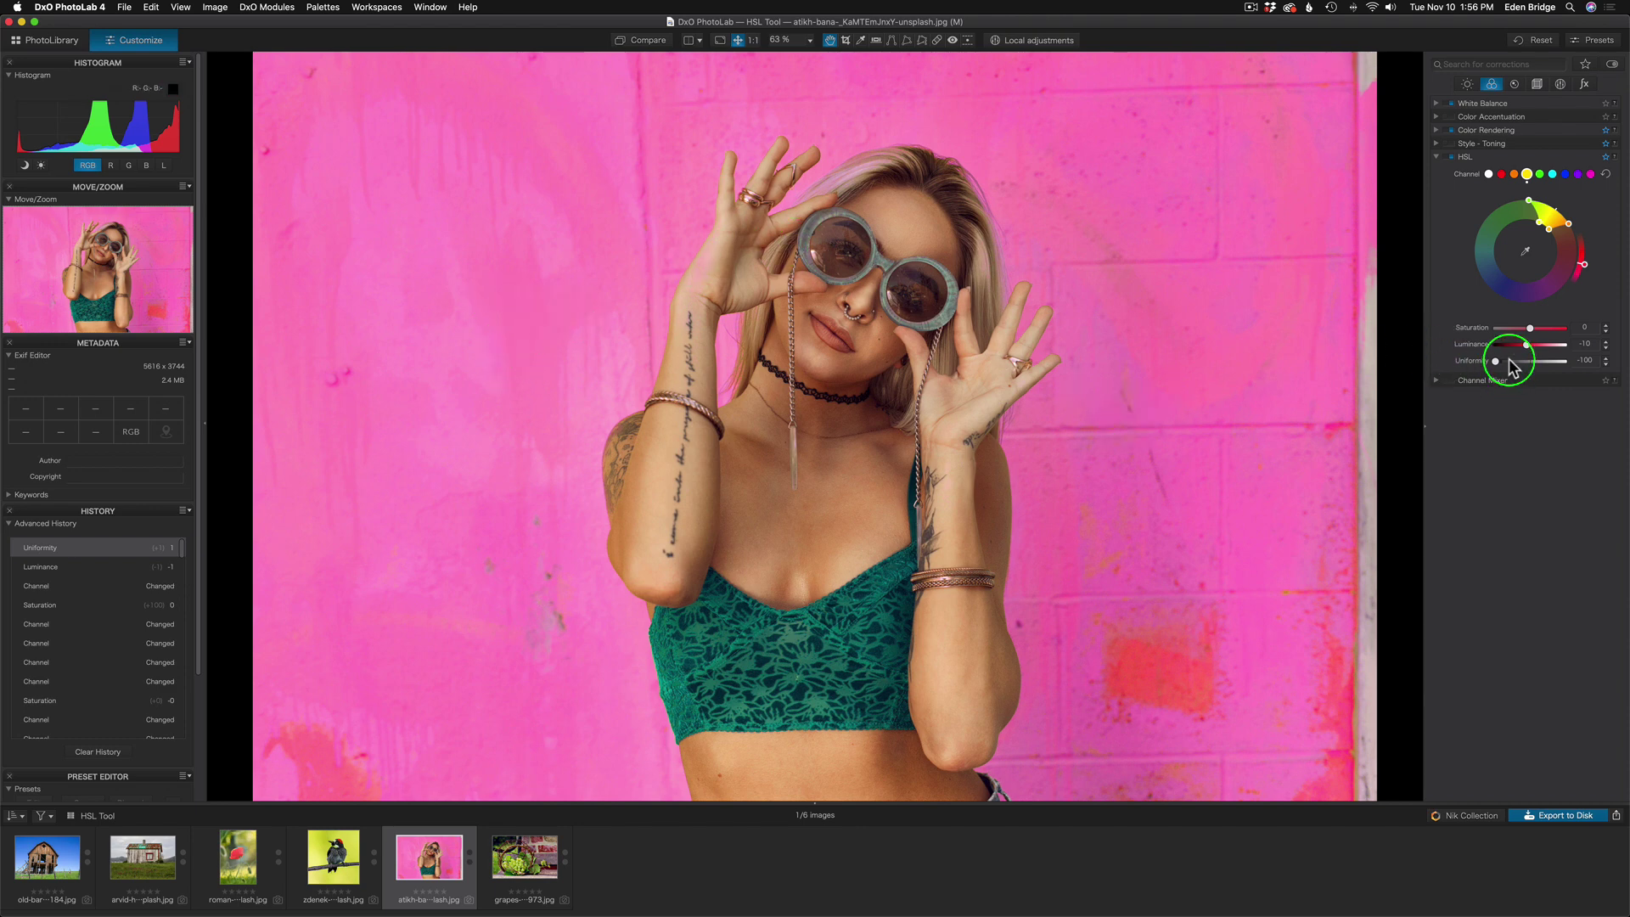
drag(1496, 365, 1551, 366)
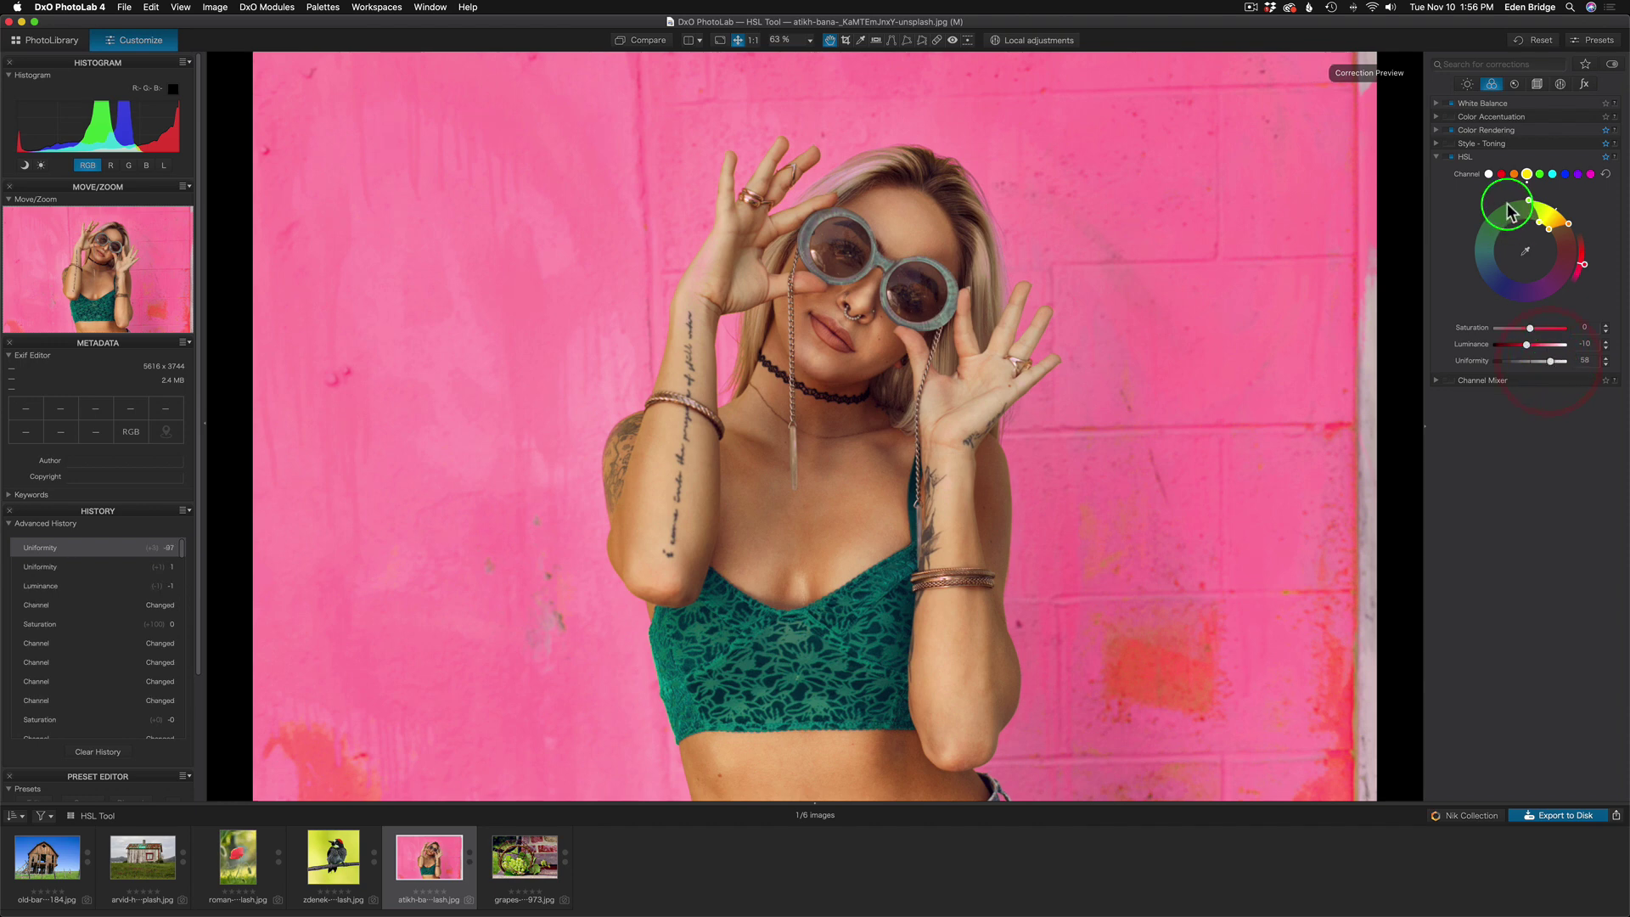
- Turn the HSL correction off and on again to compare the wall's original and pink colors
click(1455, 158)
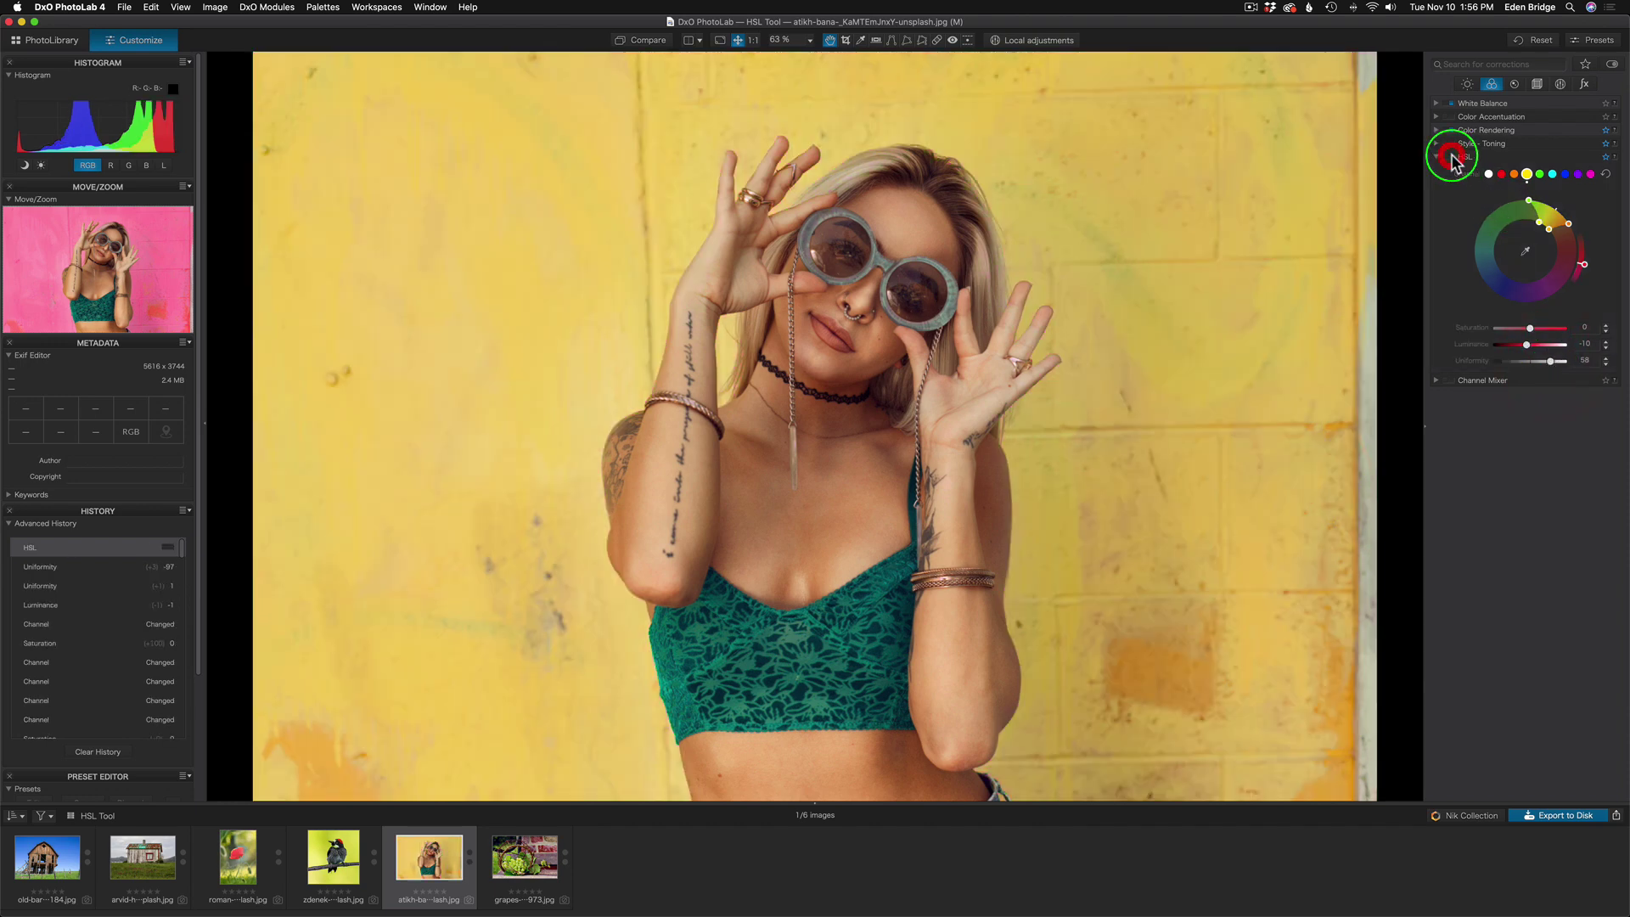
click(1454, 158)
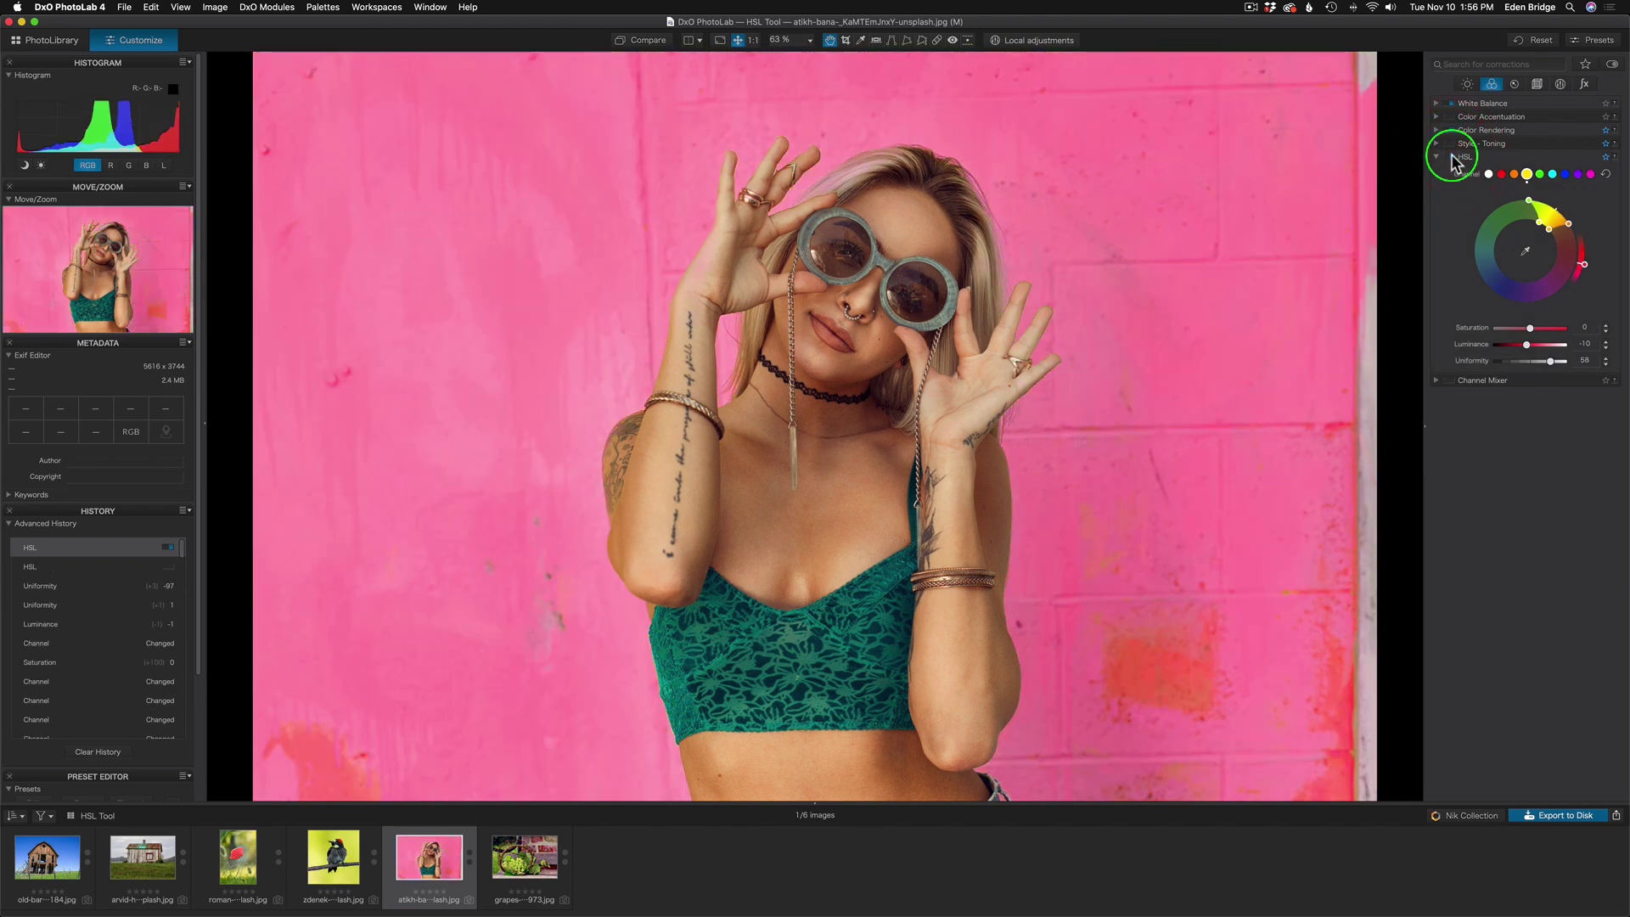
- Center the cyan channel on the color of the woman's green lace top with the Hue Picker
drag(852, 650, 1569, 184)
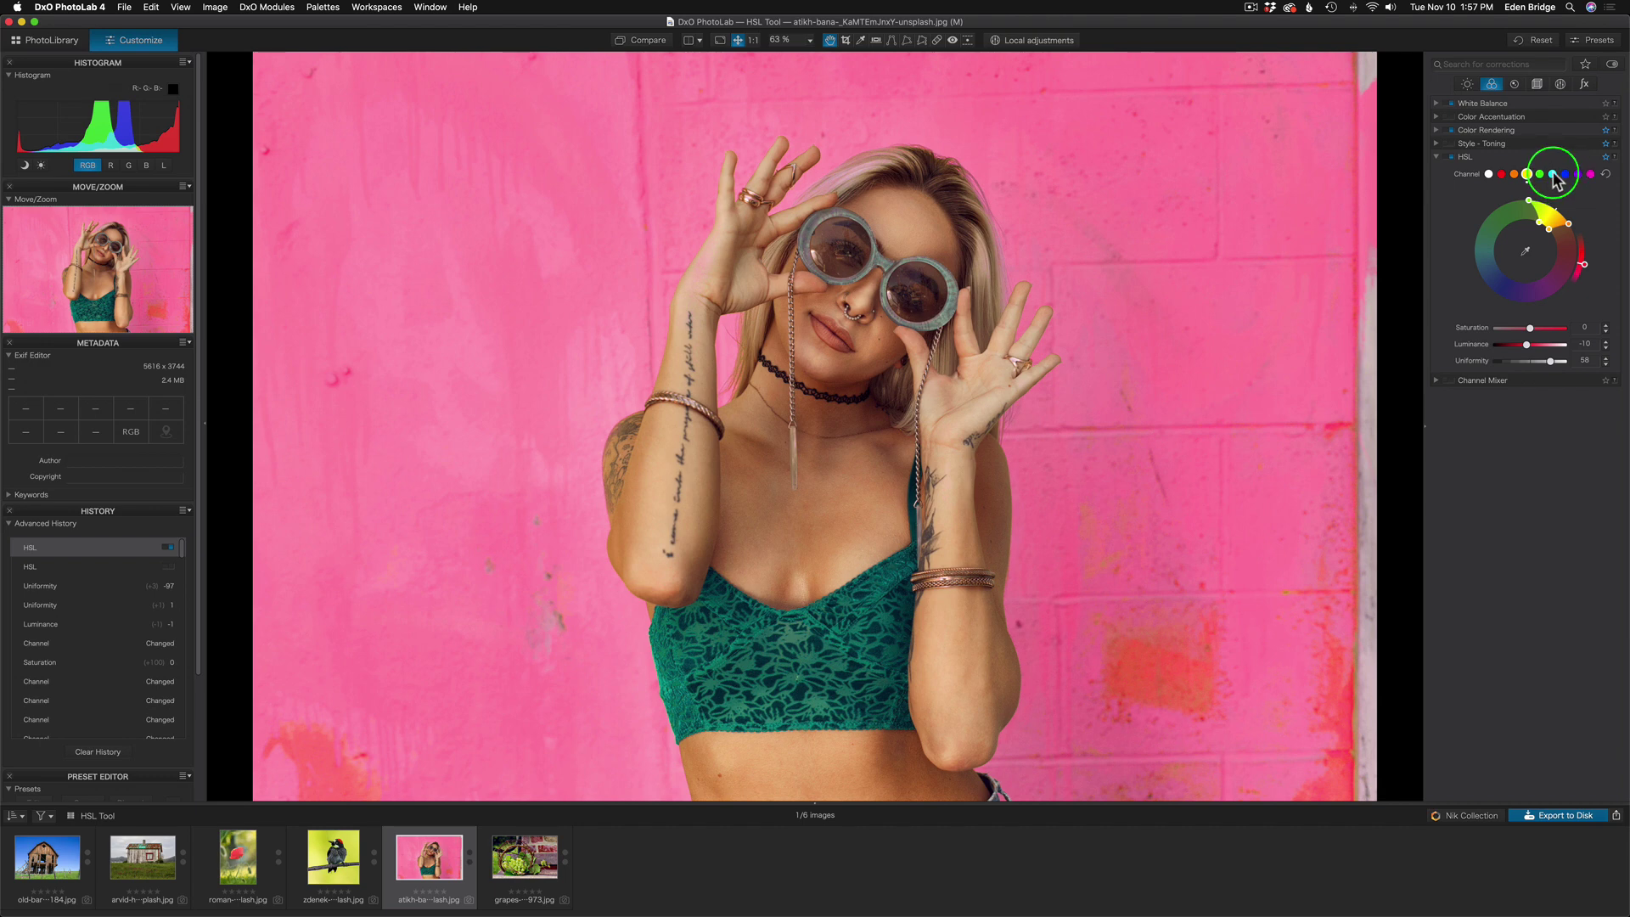
click(1554, 174)
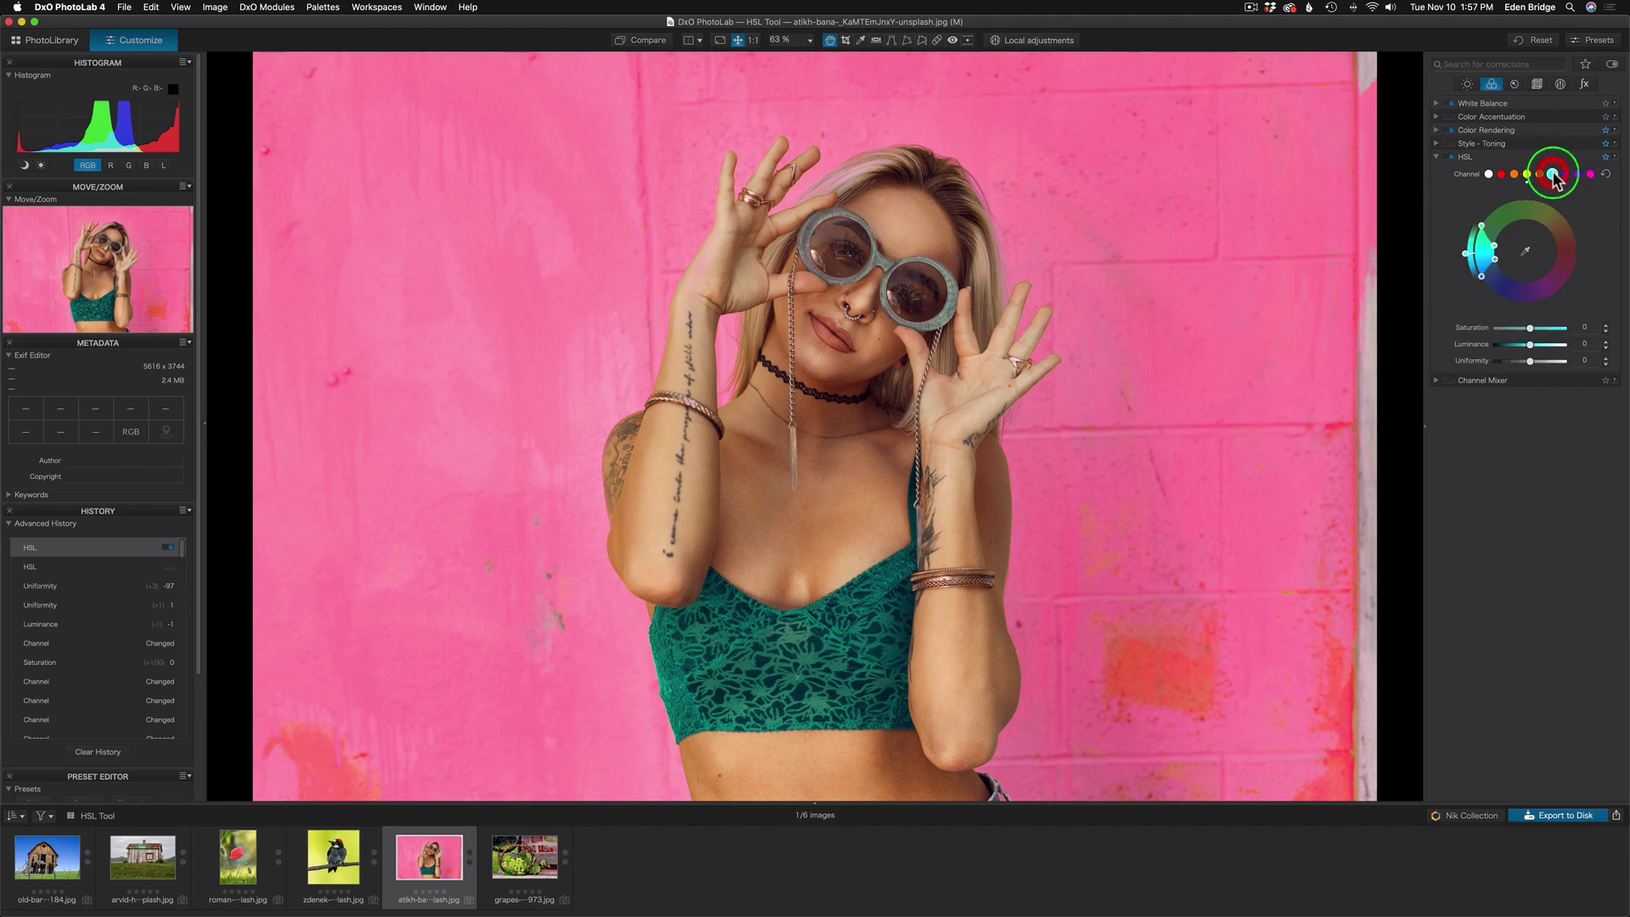
click(1525, 251)
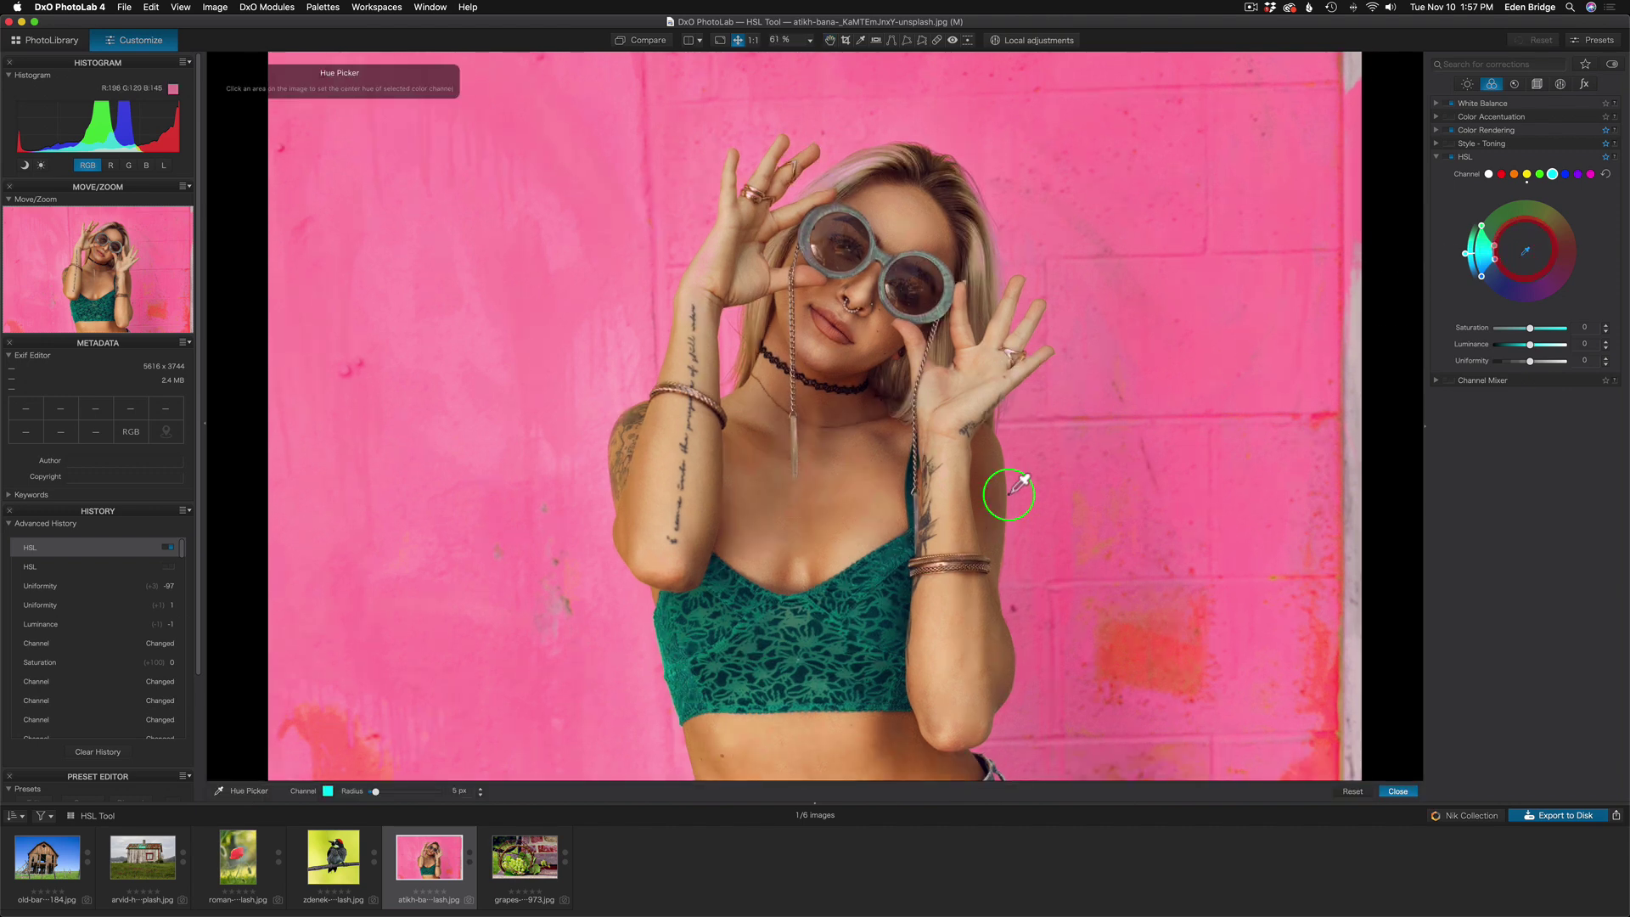
click(817, 636)
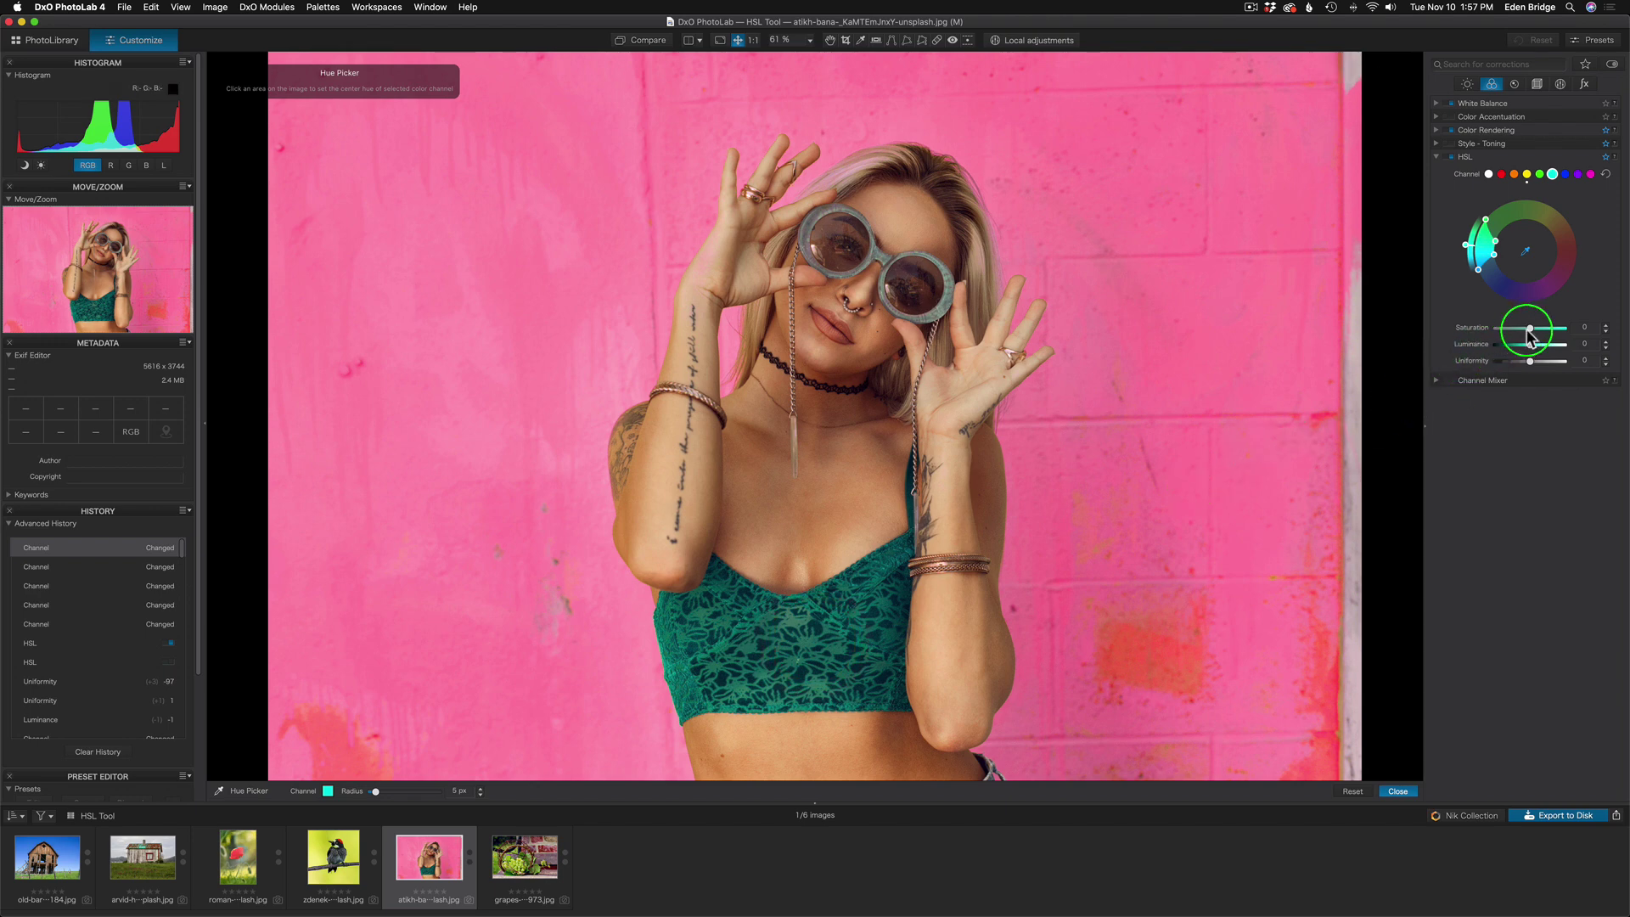
- Try the lace top's saturation at -100 and at 55
drag(1529, 328, 1445, 327)
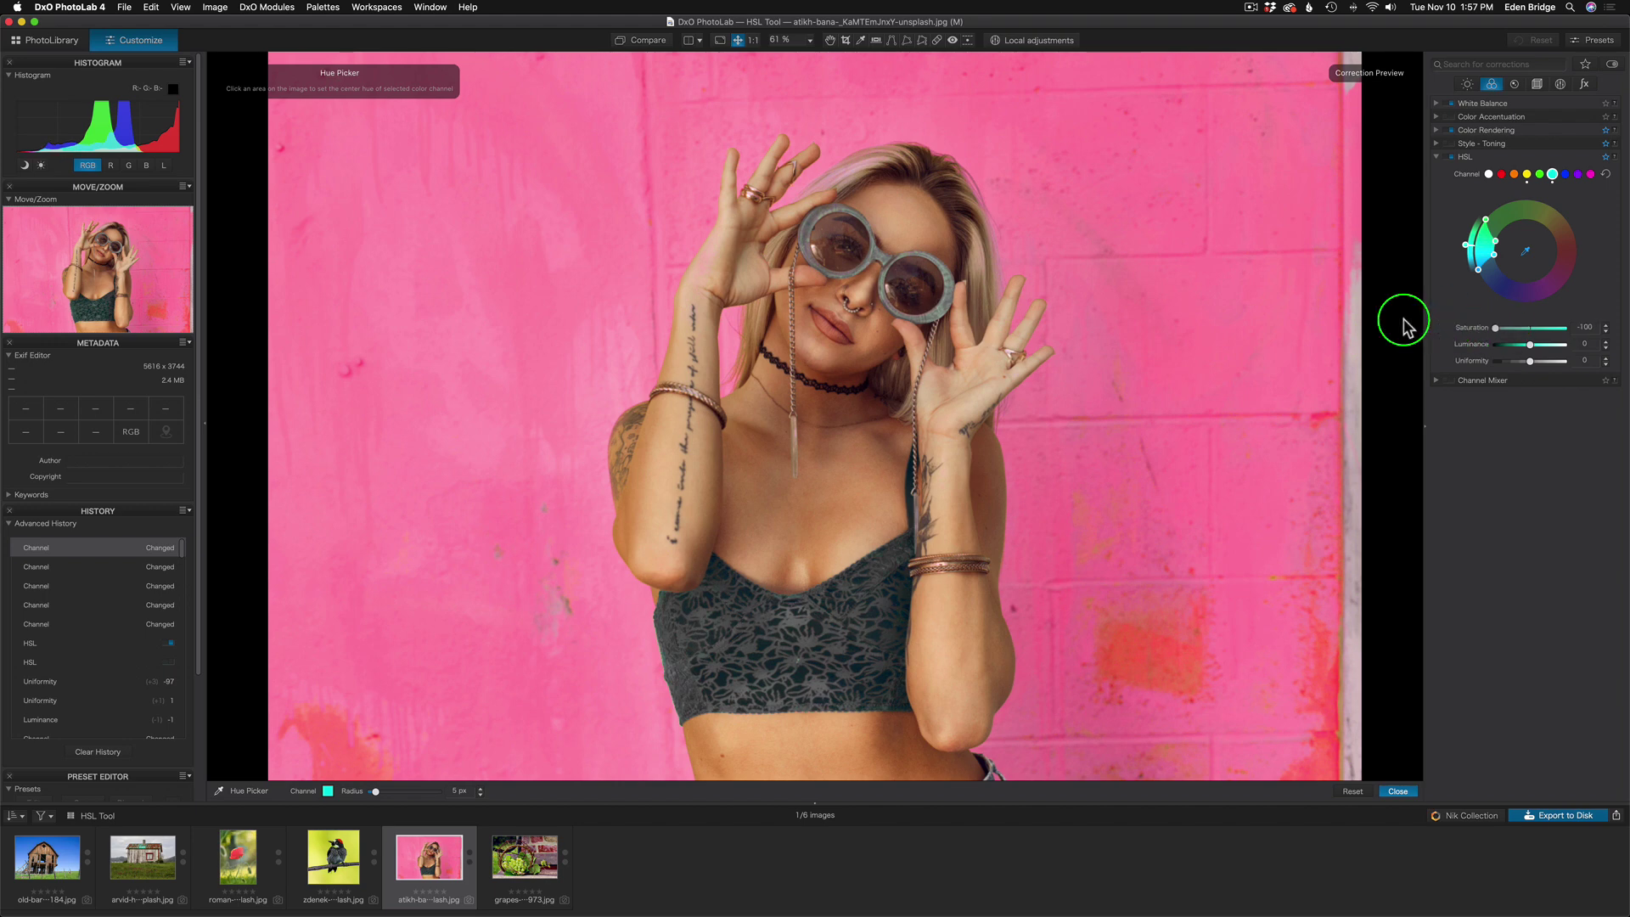
click(1496, 328)
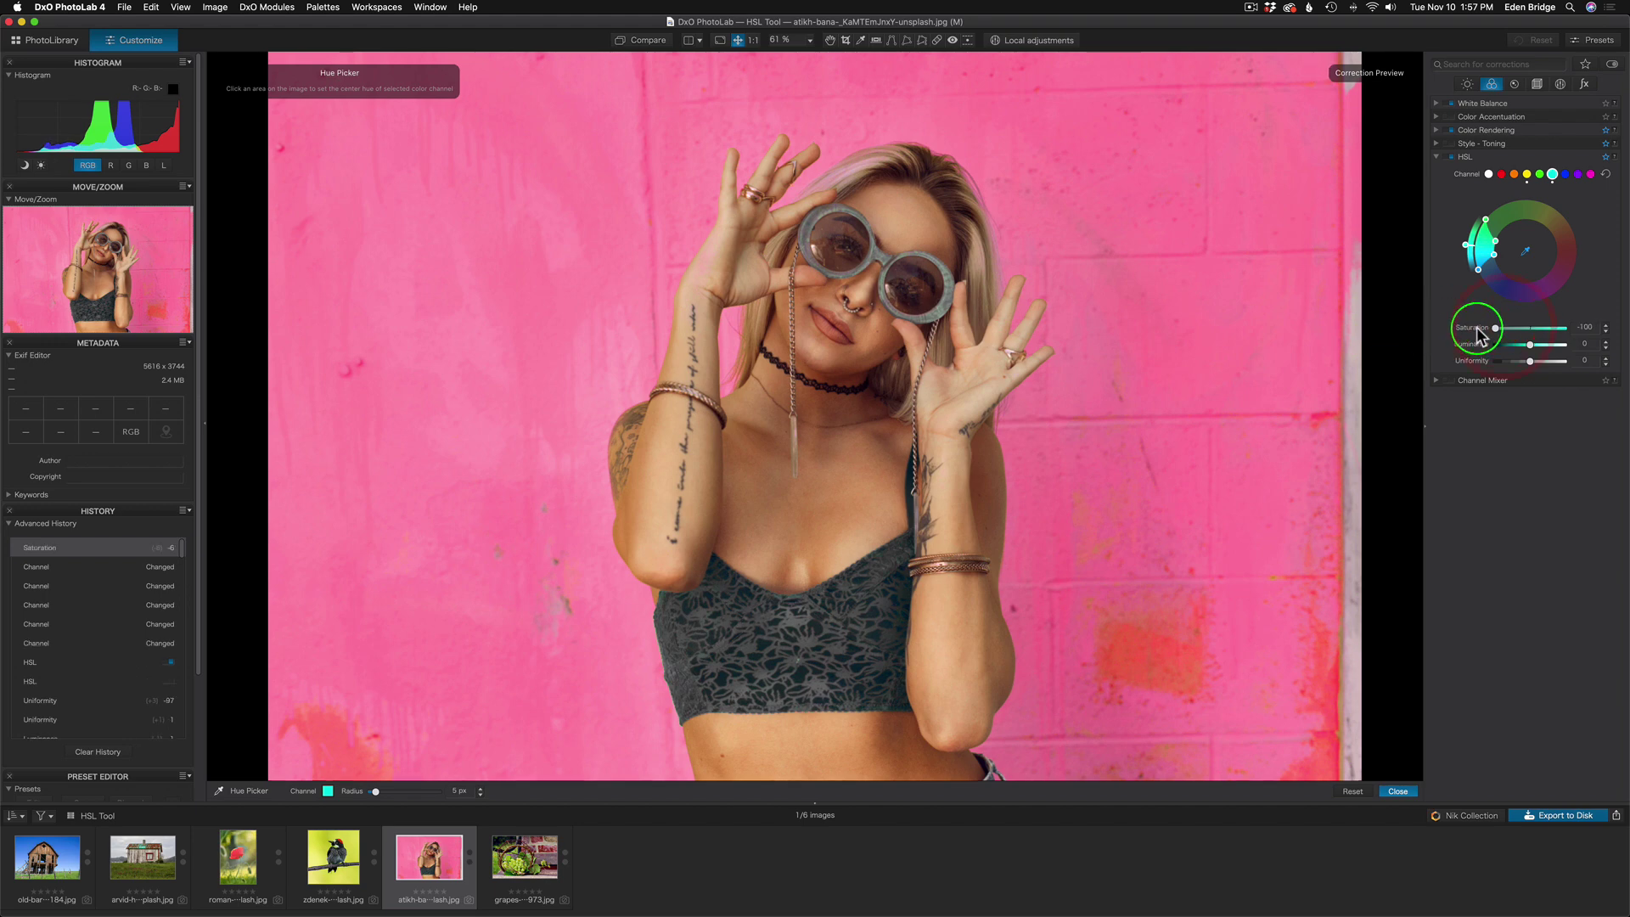
click(1495, 329)
drag(1496, 329, 1548, 326)
- Shift the lace top's hue to purple, set its saturation to 14 and close the Hue Picker
click(1467, 247)
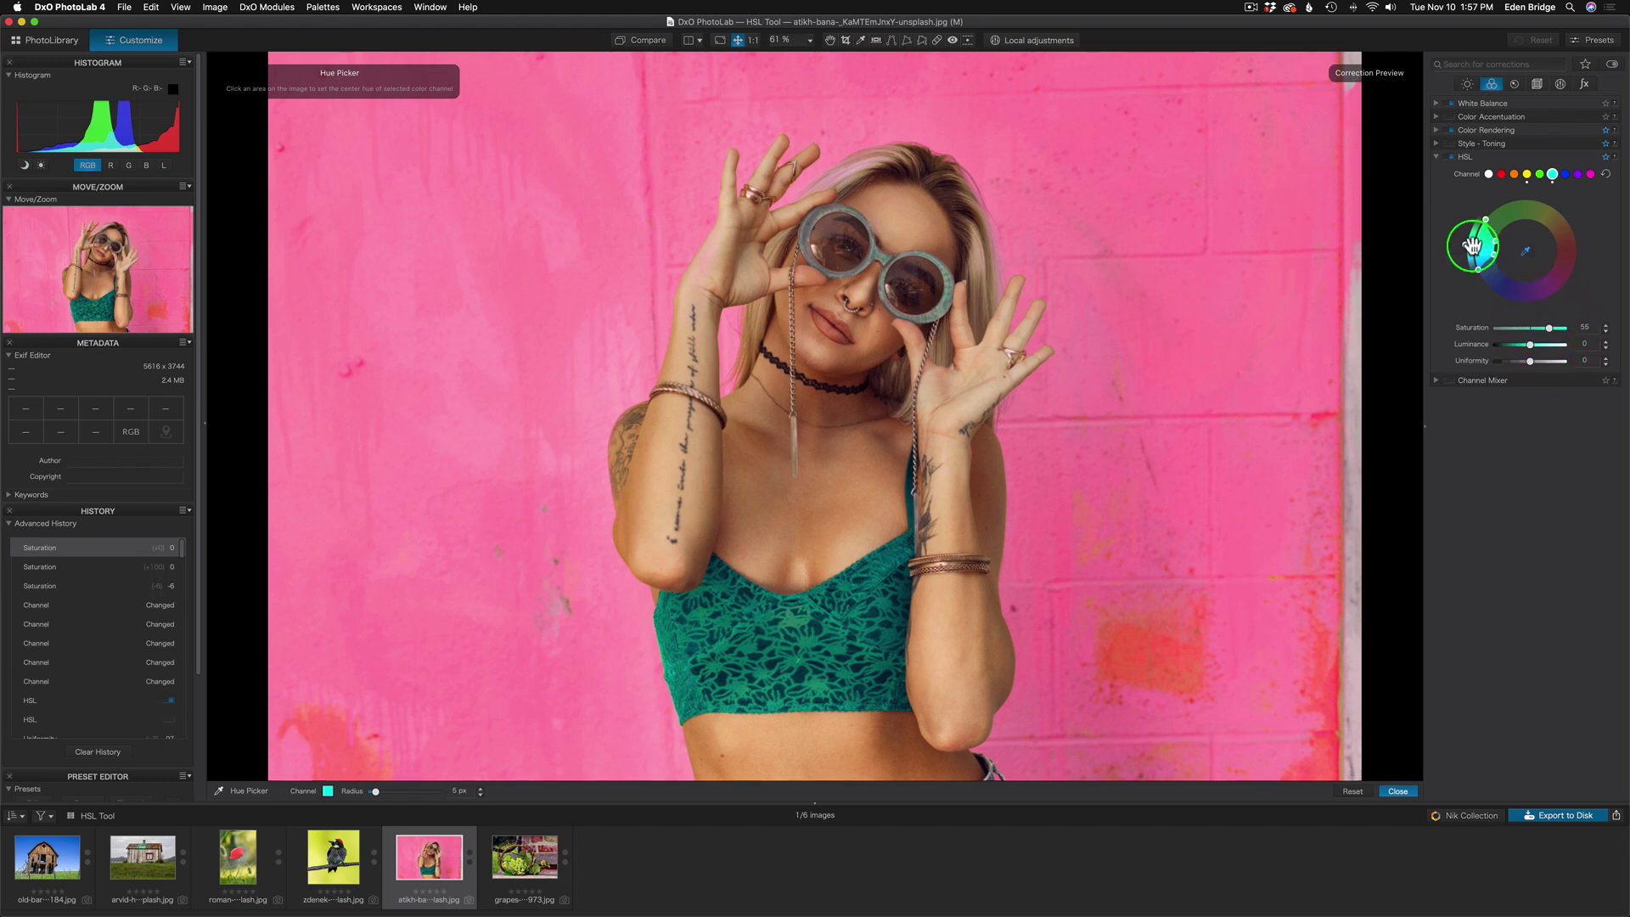
drag(1468, 247, 1506, 301)
drag(1554, 299, 1543, 298)
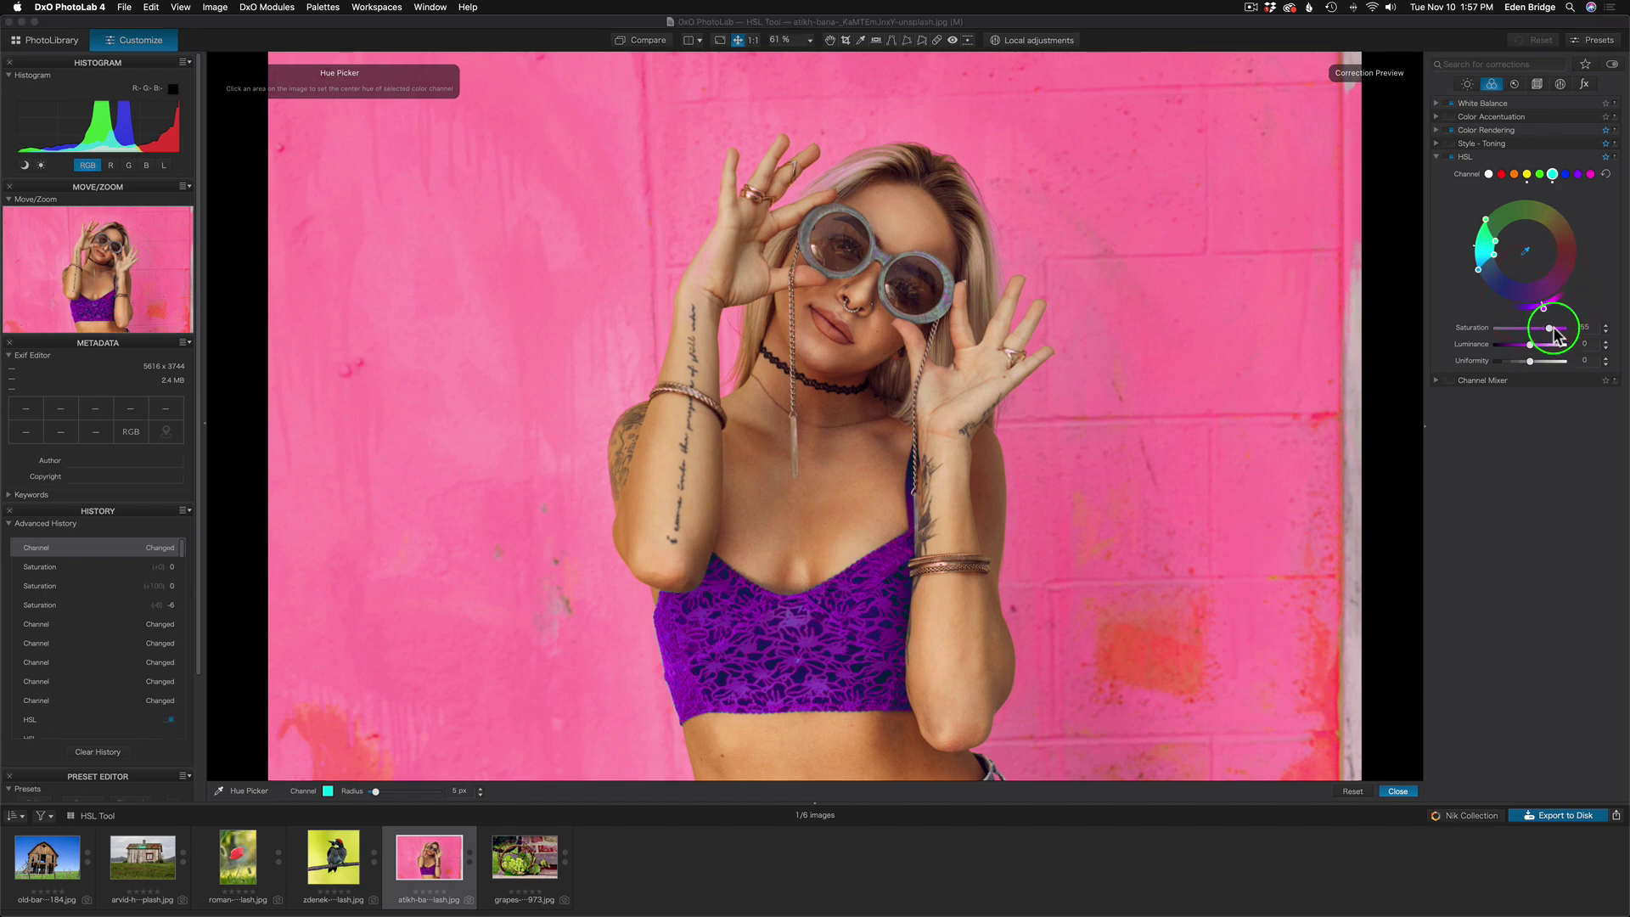
drag(1554, 327, 1537, 333)
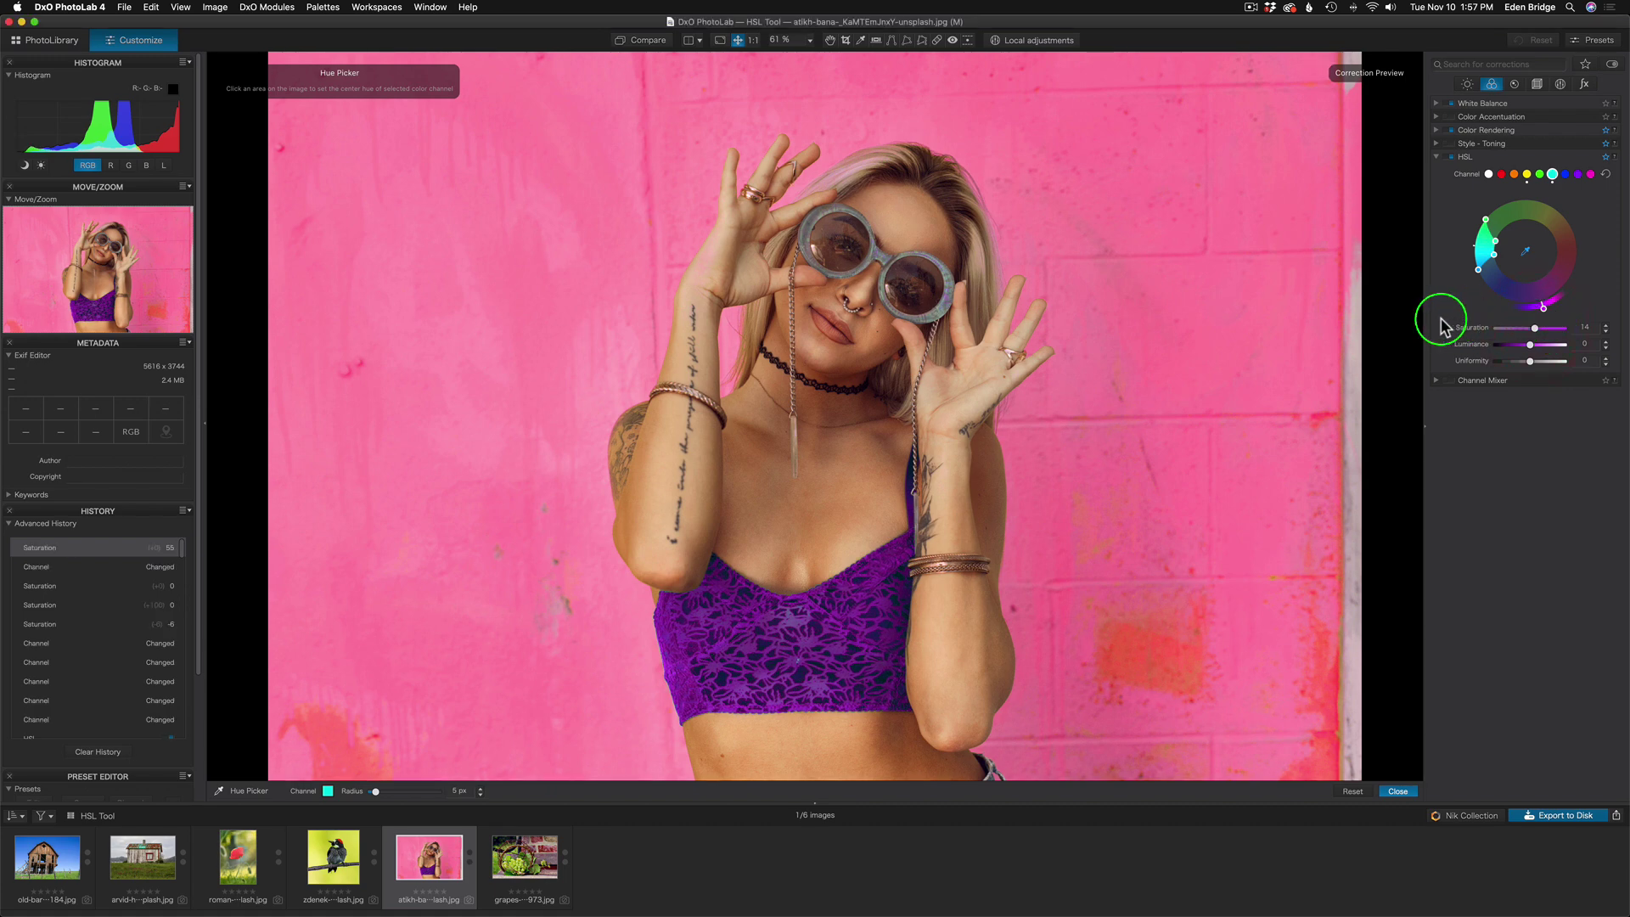
click(1413, 786)
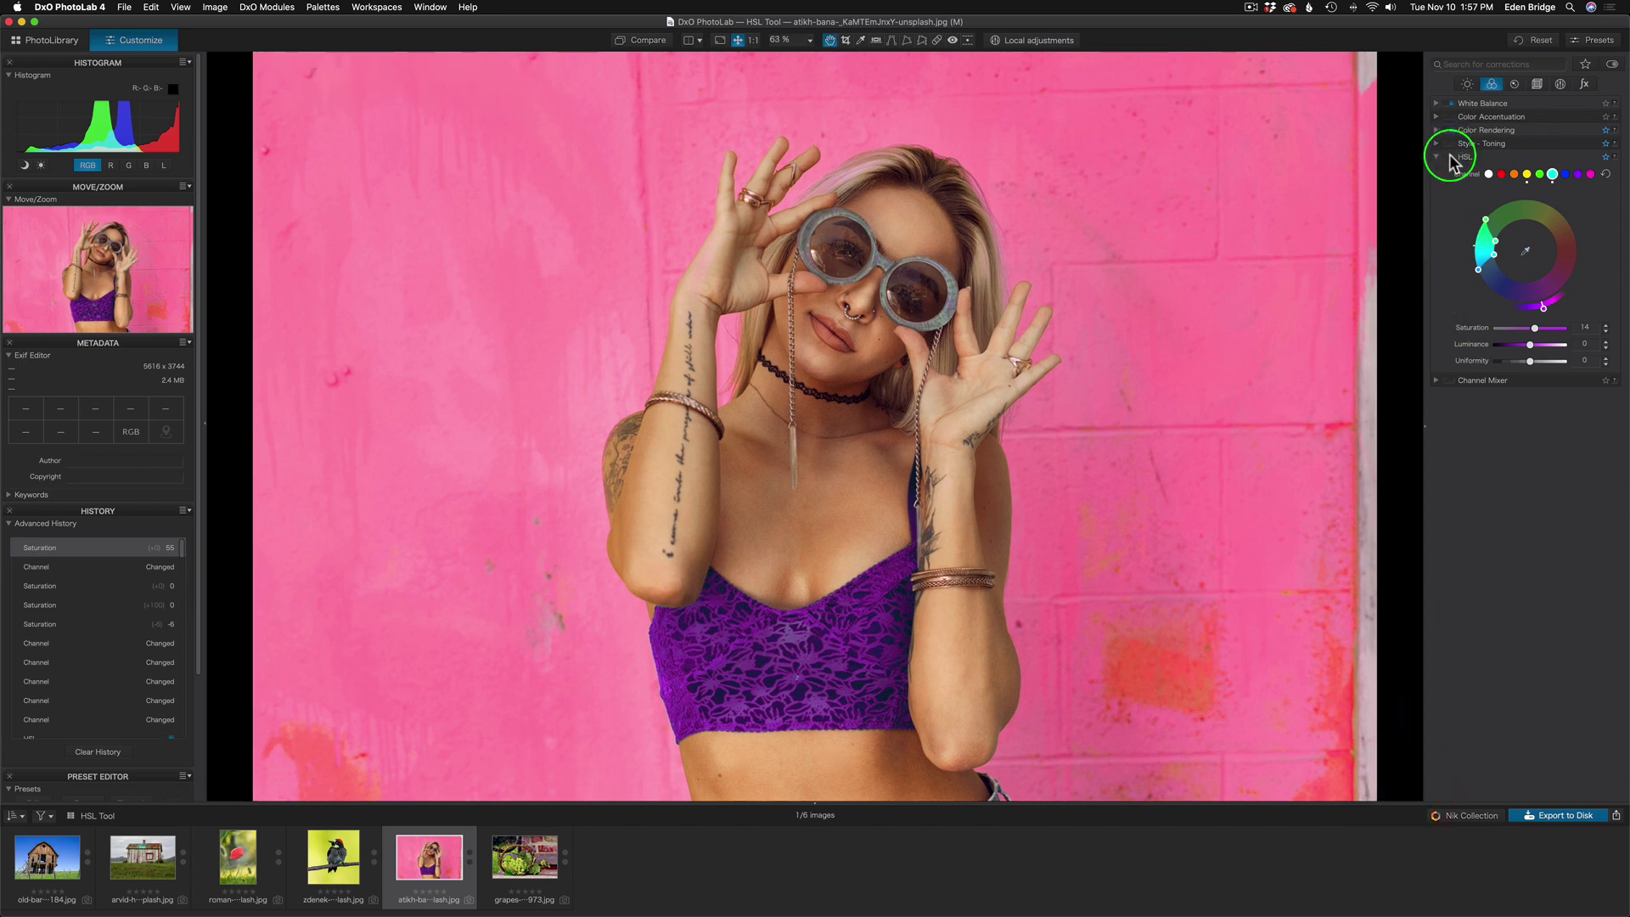
- Compare the recolored wall and top with the original photo, with the HSL correction off and on and with the Compare view
click(1453, 160)
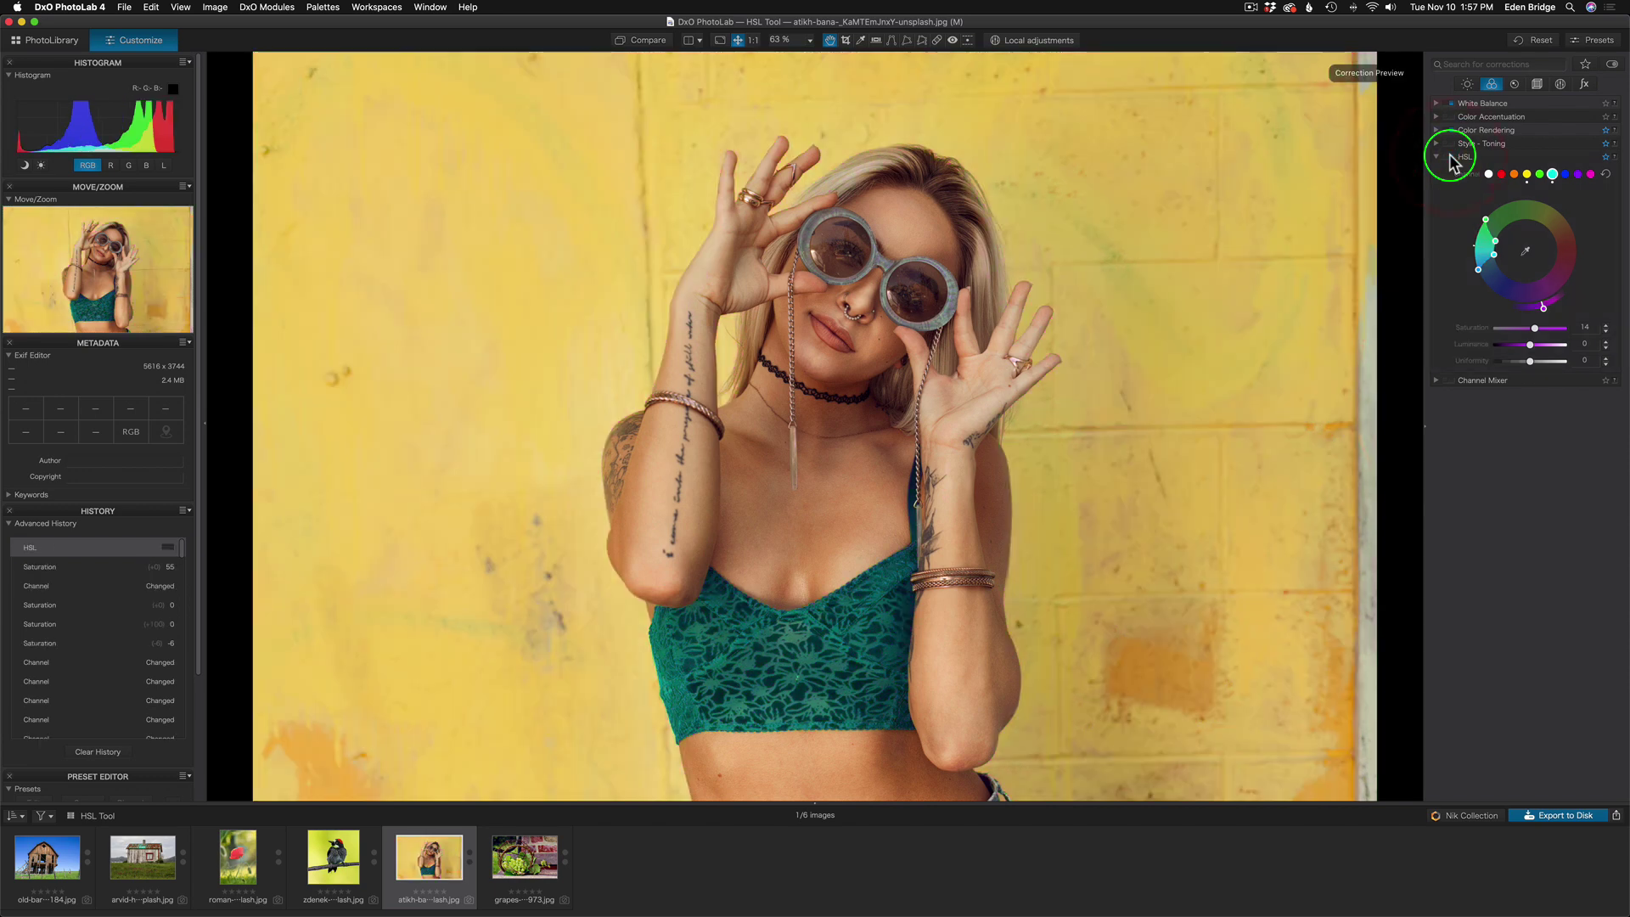
click(1453, 160)
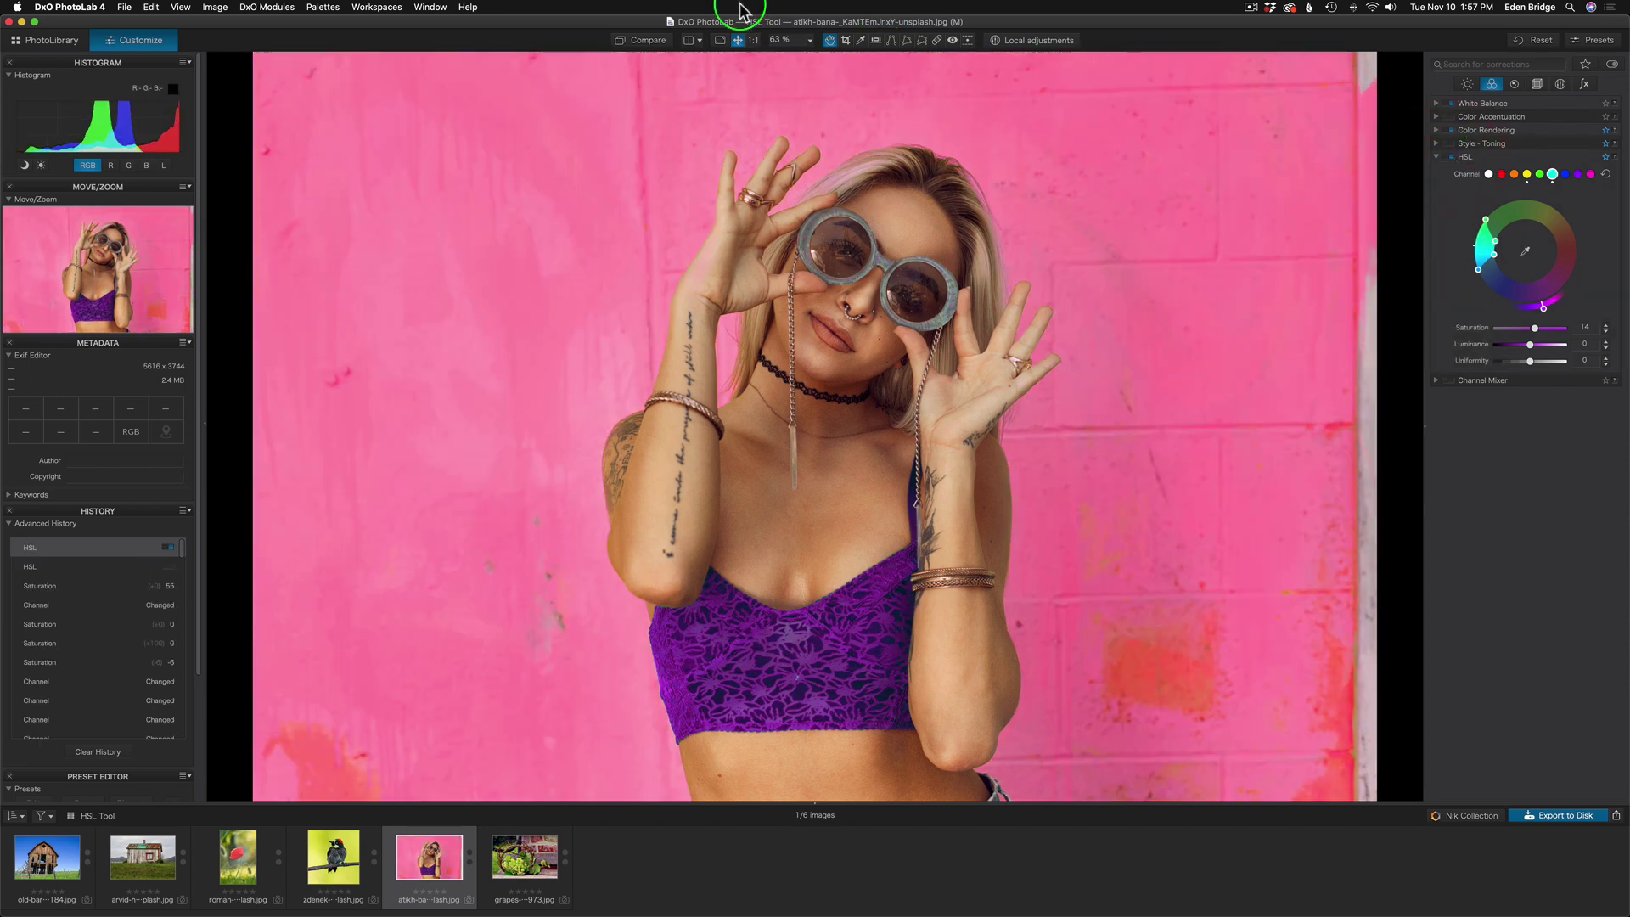
click(645, 39)
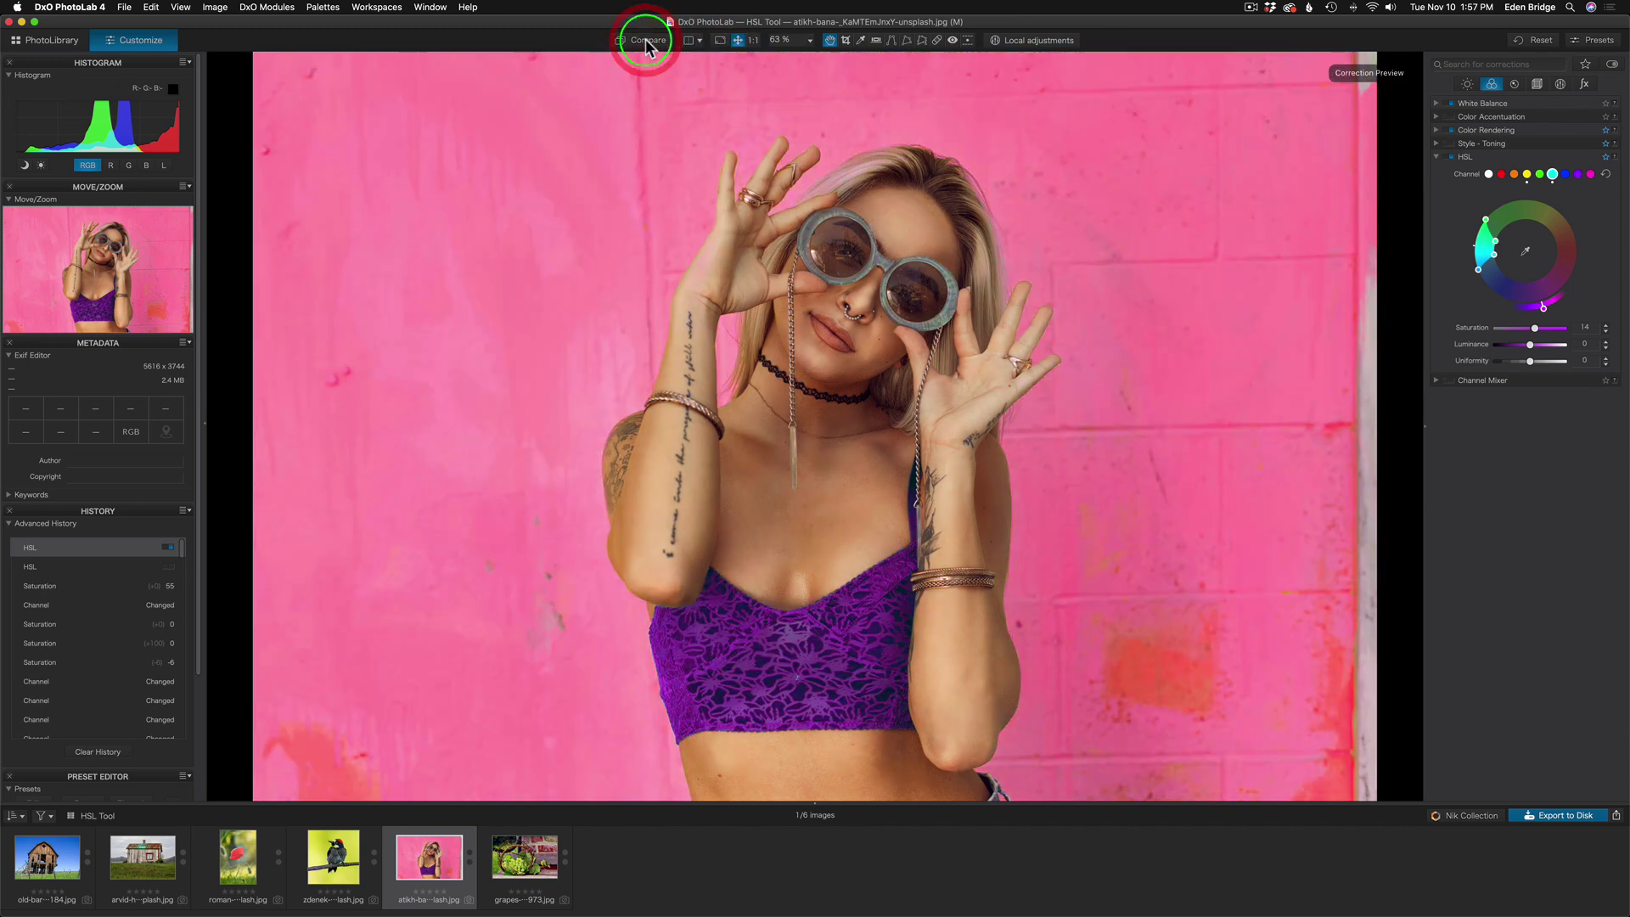
click(1450, 239)
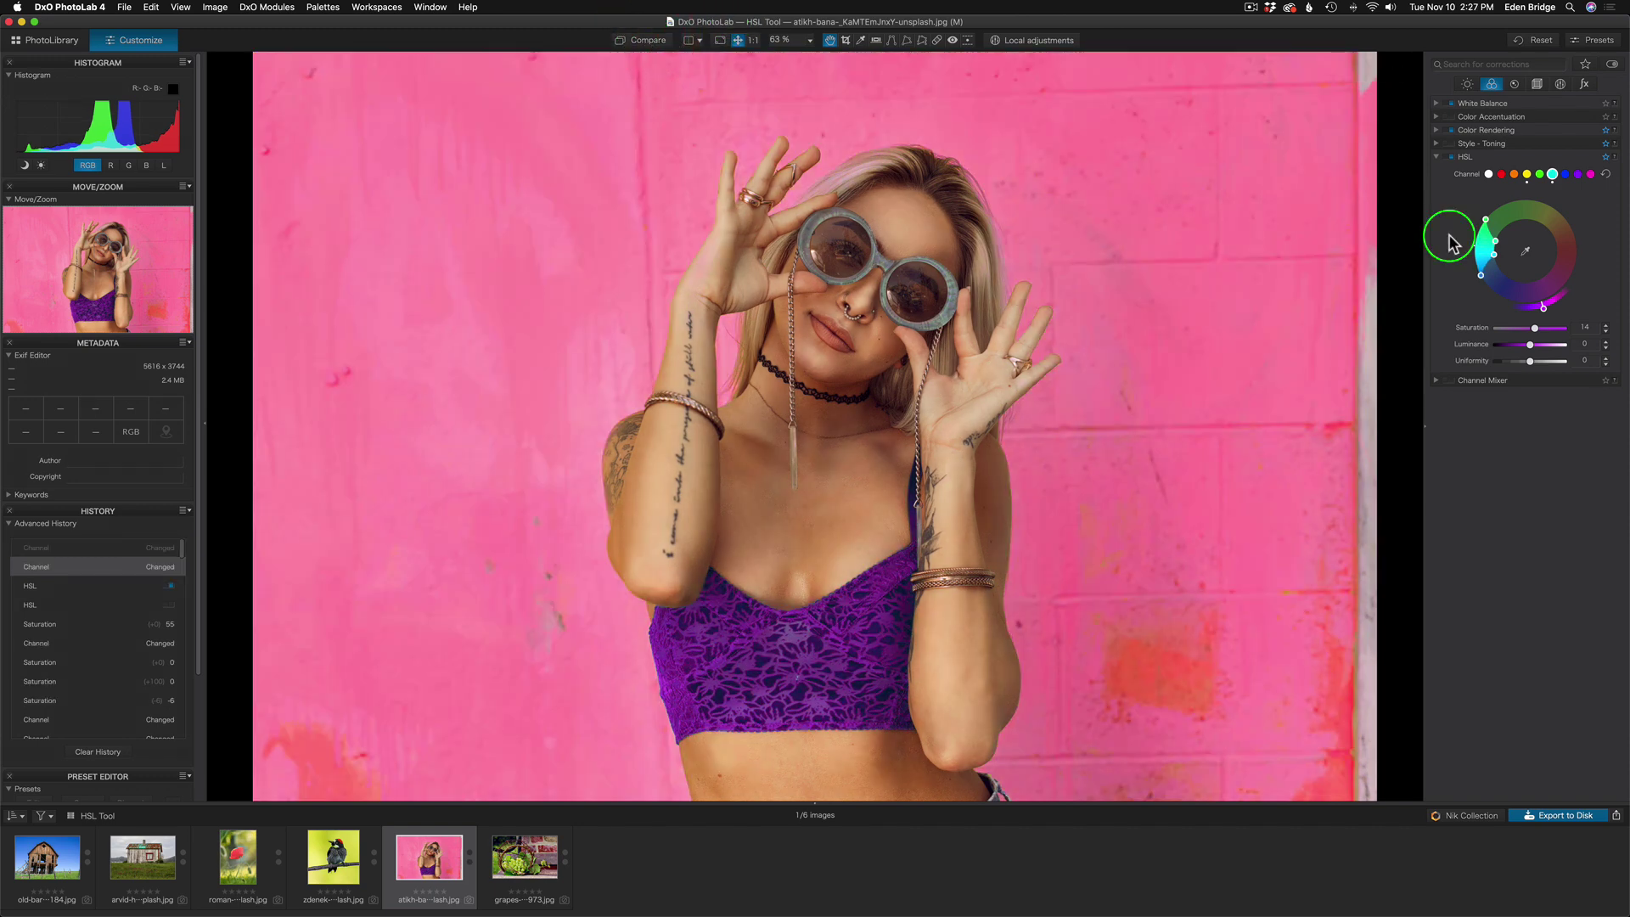